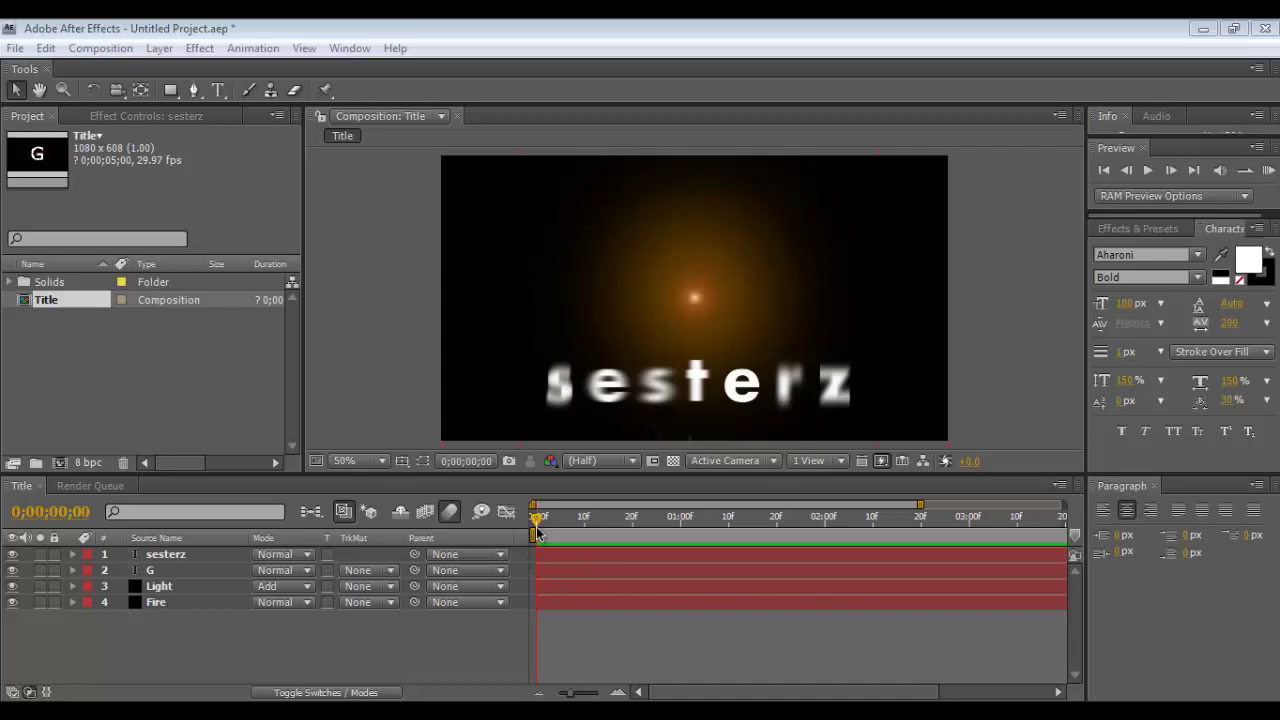
# Scrub through and play back the existing sesterz intro animation
pyautogui.moveTo(539, 521)
pyautogui.mouseDown()
pyautogui.moveTo(804, 505)
pyautogui.moveTo(522, 500)
pyautogui.moveTo(1135, 497)
pyautogui.mouseUp()
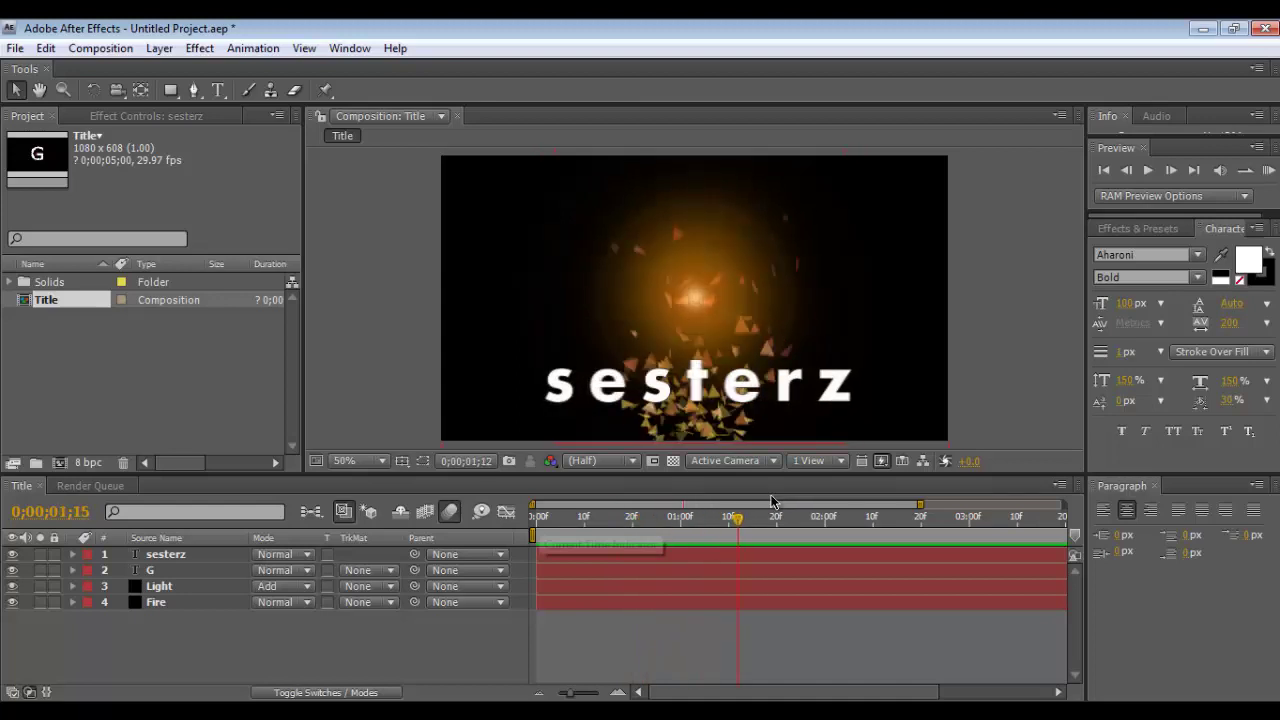
pyautogui.press('space')
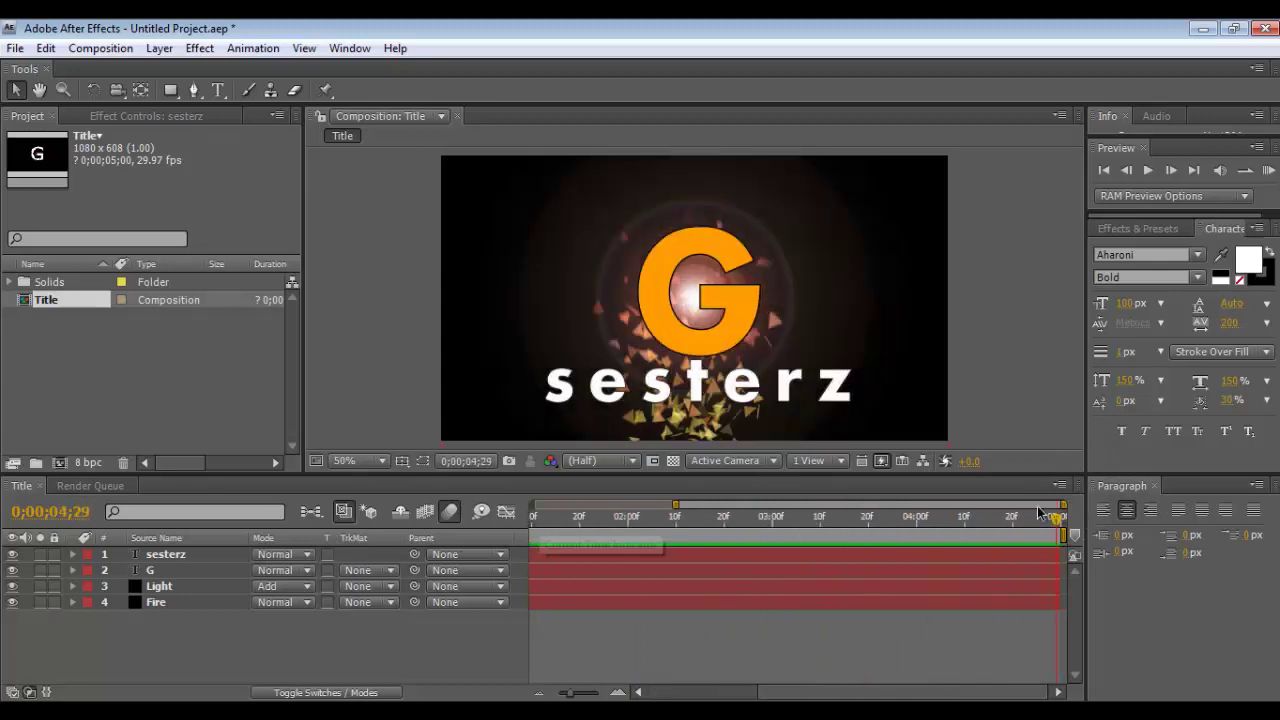
pyautogui.press('space')
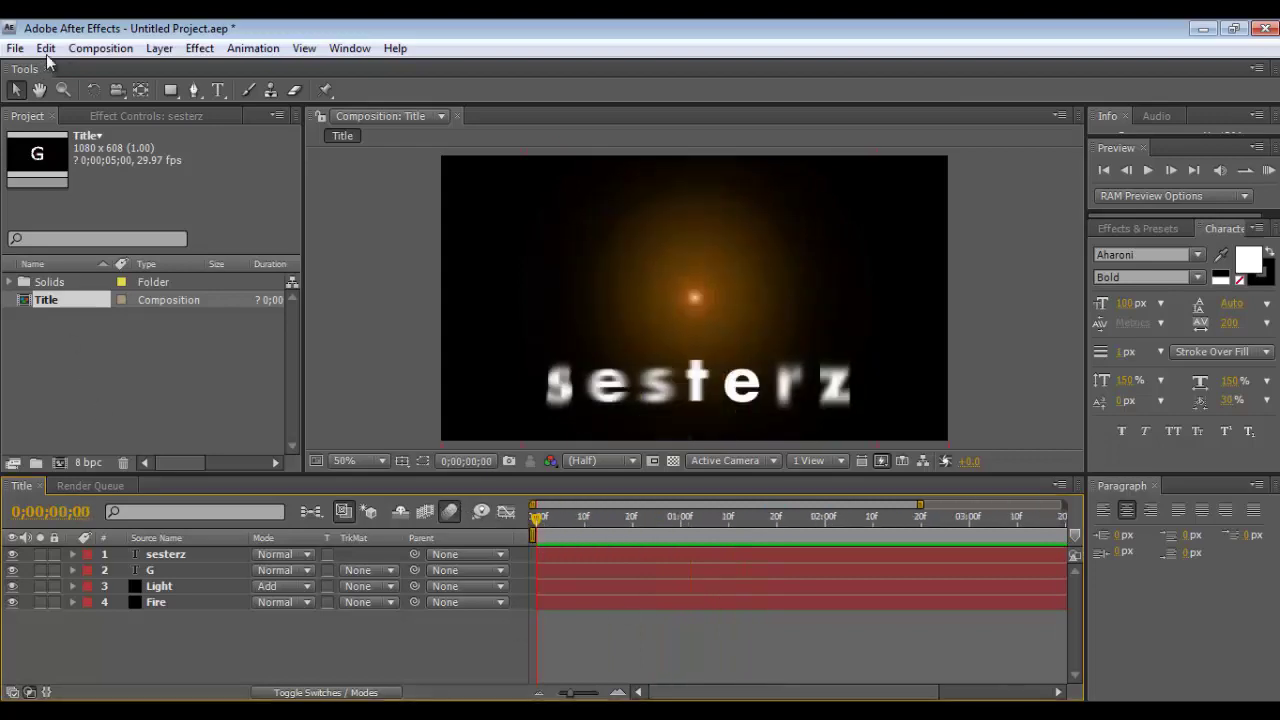
# Start a new empty project, discarding the sesterz intro's unsaved changes
pyautogui.click(10, 49)
pyautogui.hotkey('ctrl', 'q')
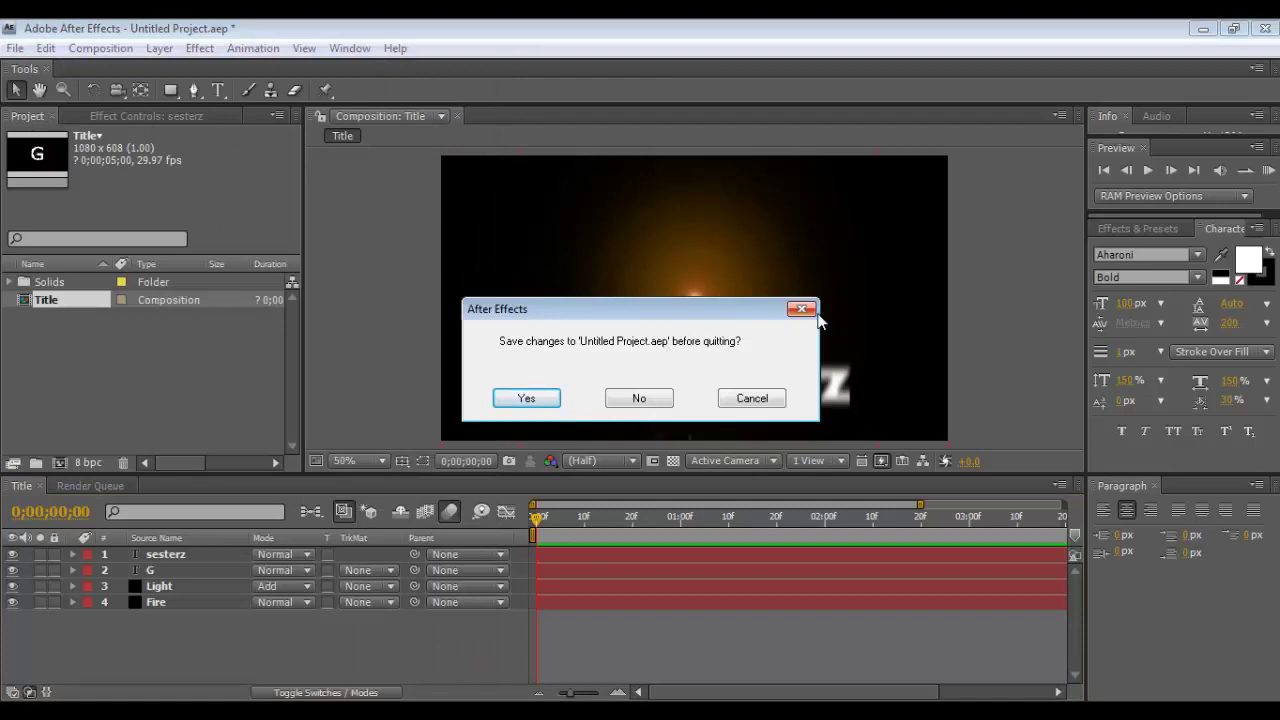
pyautogui.click(801, 309)
pyautogui.click(14, 48)
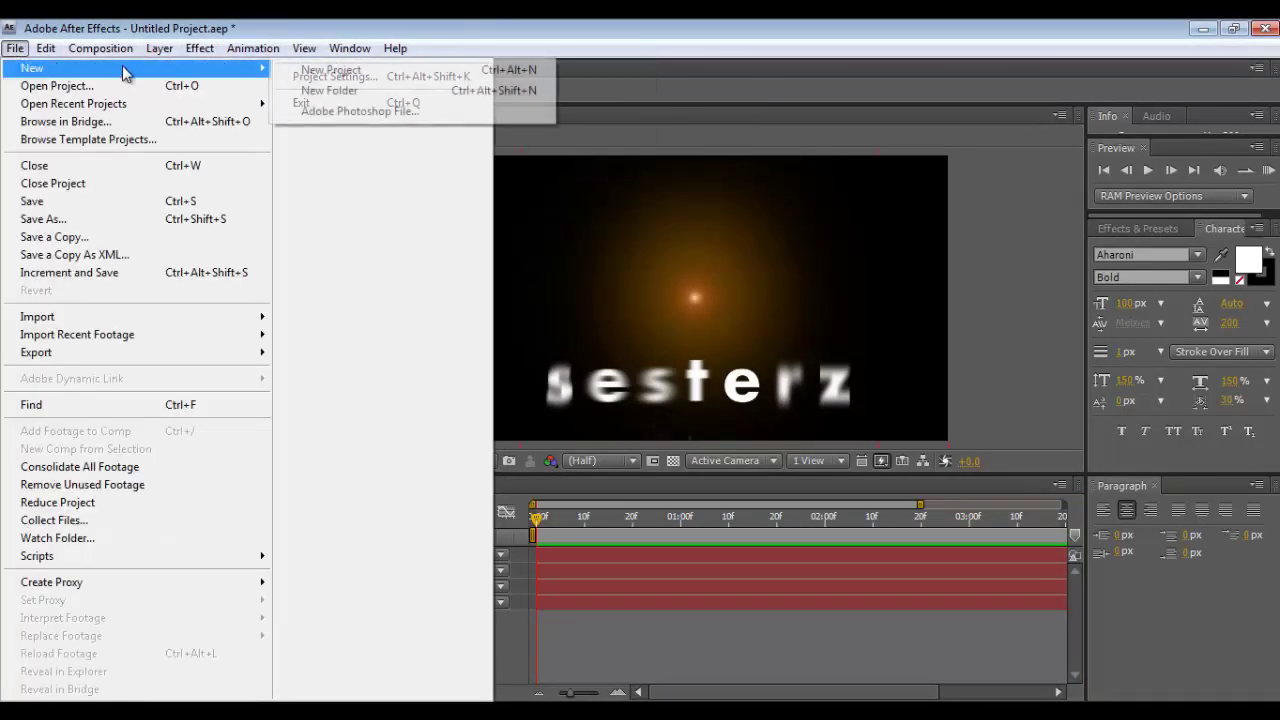
pyautogui.click(292, 76)
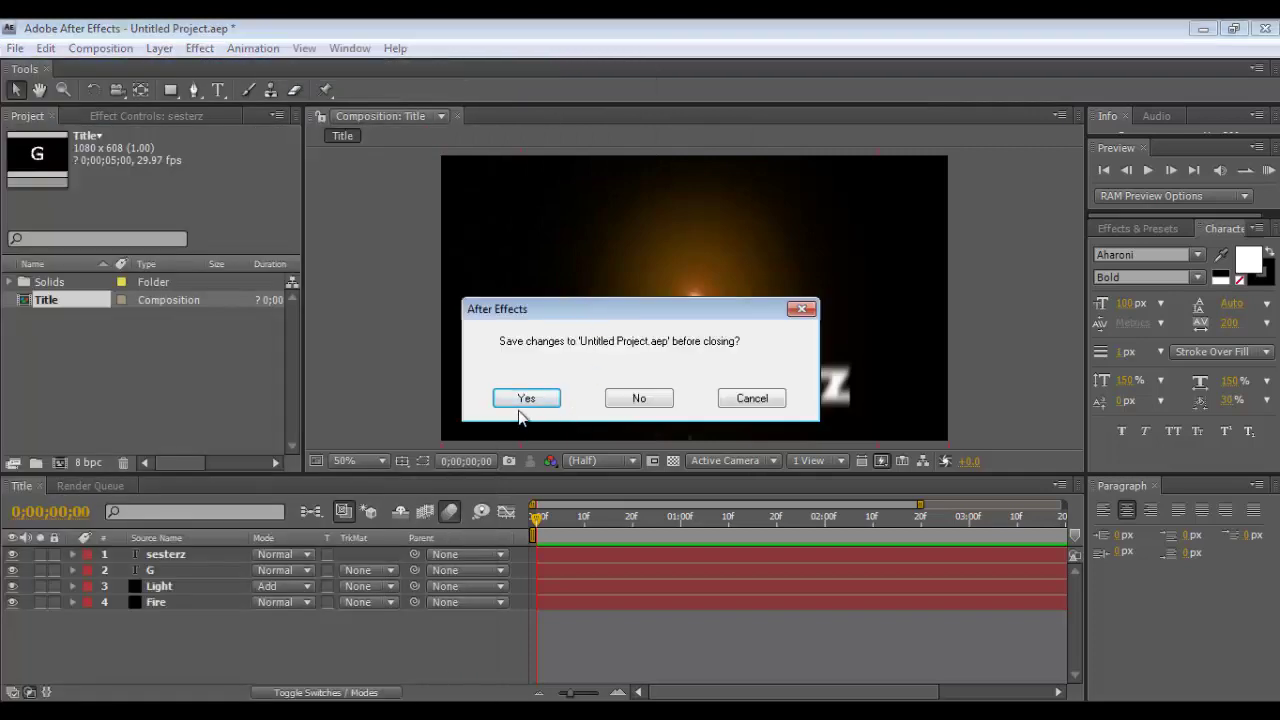
pyautogui.click(612, 400)
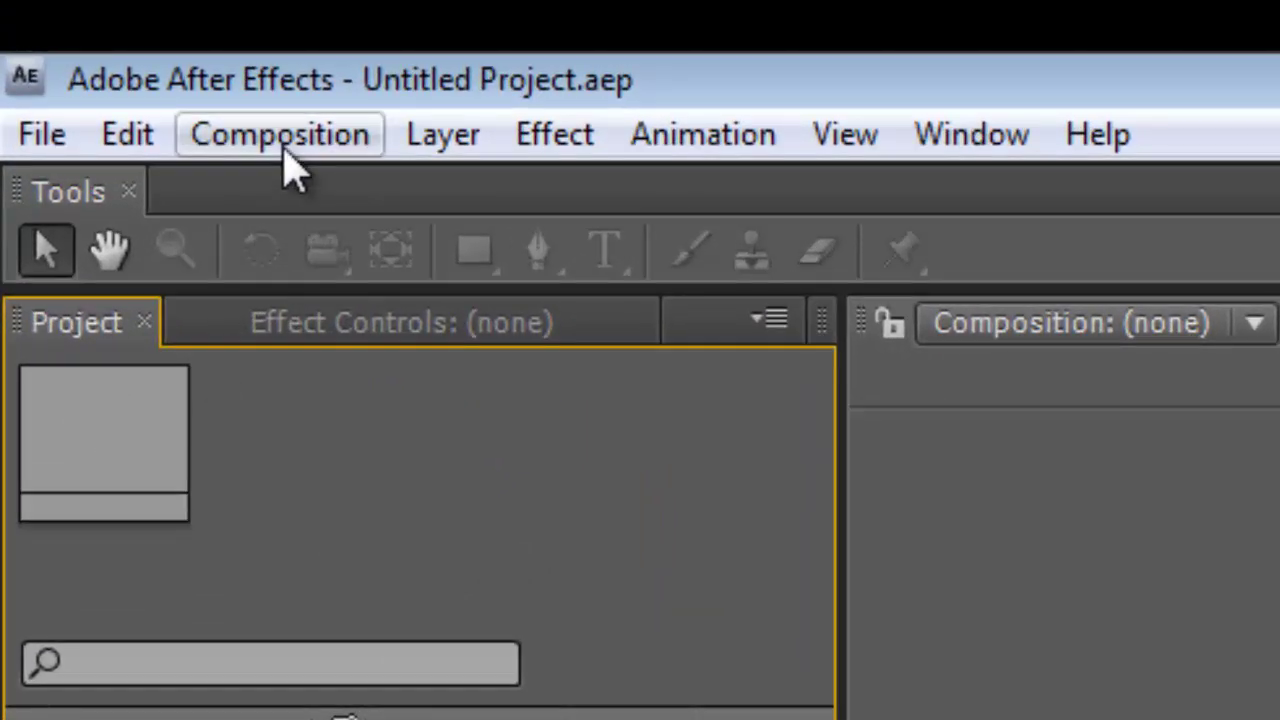
# Create a composition named 'intro' with Custom preset 1080×608, 29.97 fps, 5 seconds
pyautogui.click(286, 156)
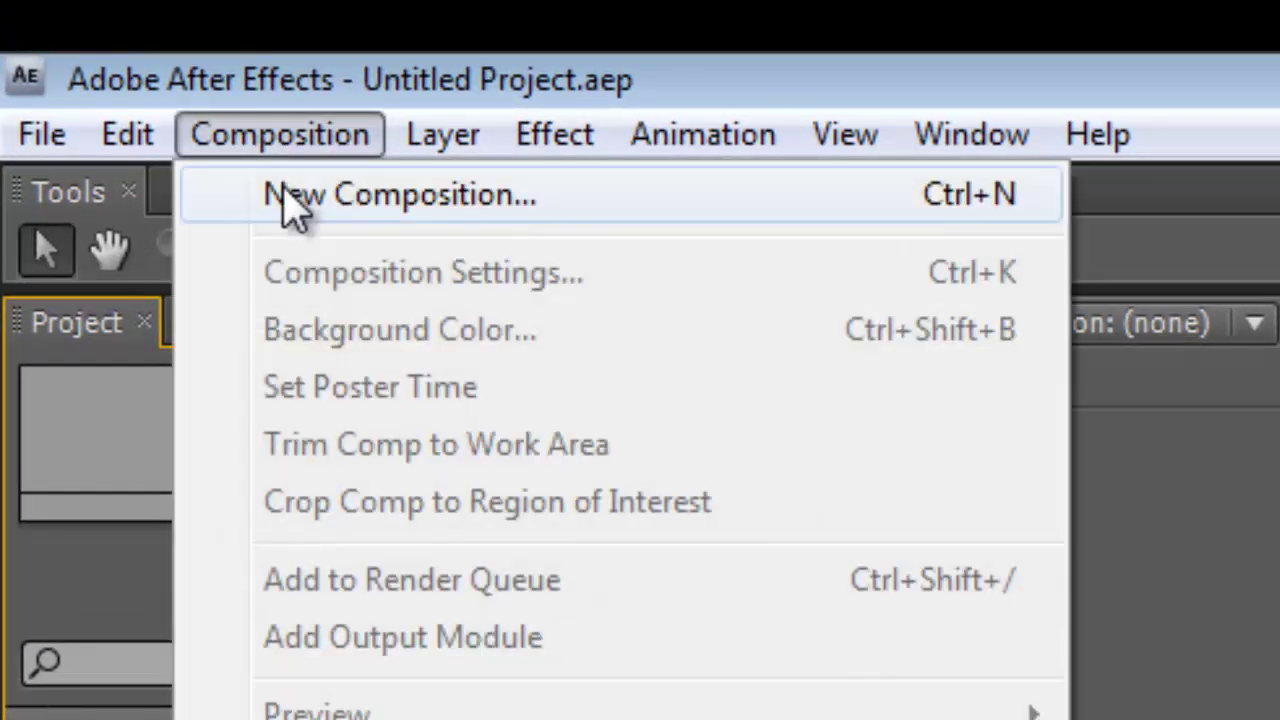
pyautogui.click(360, 195)
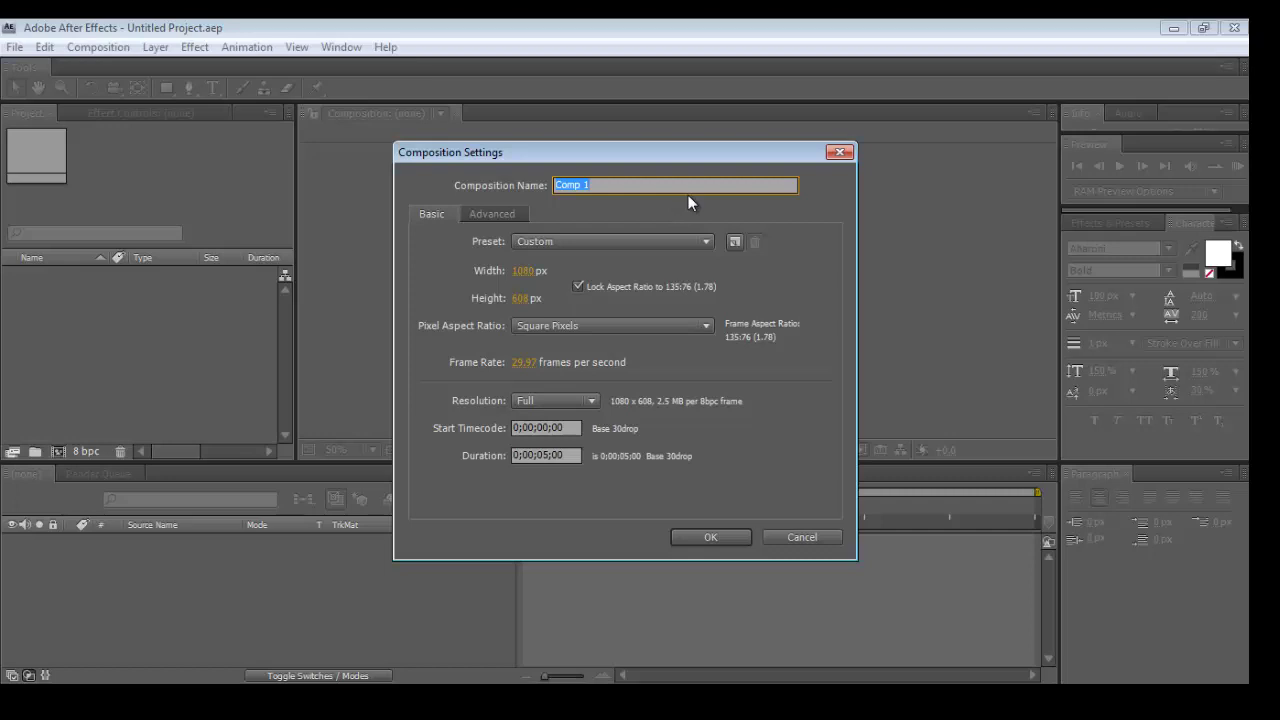
pyautogui.press('BackSpace')
pyautogui.write('Ti')
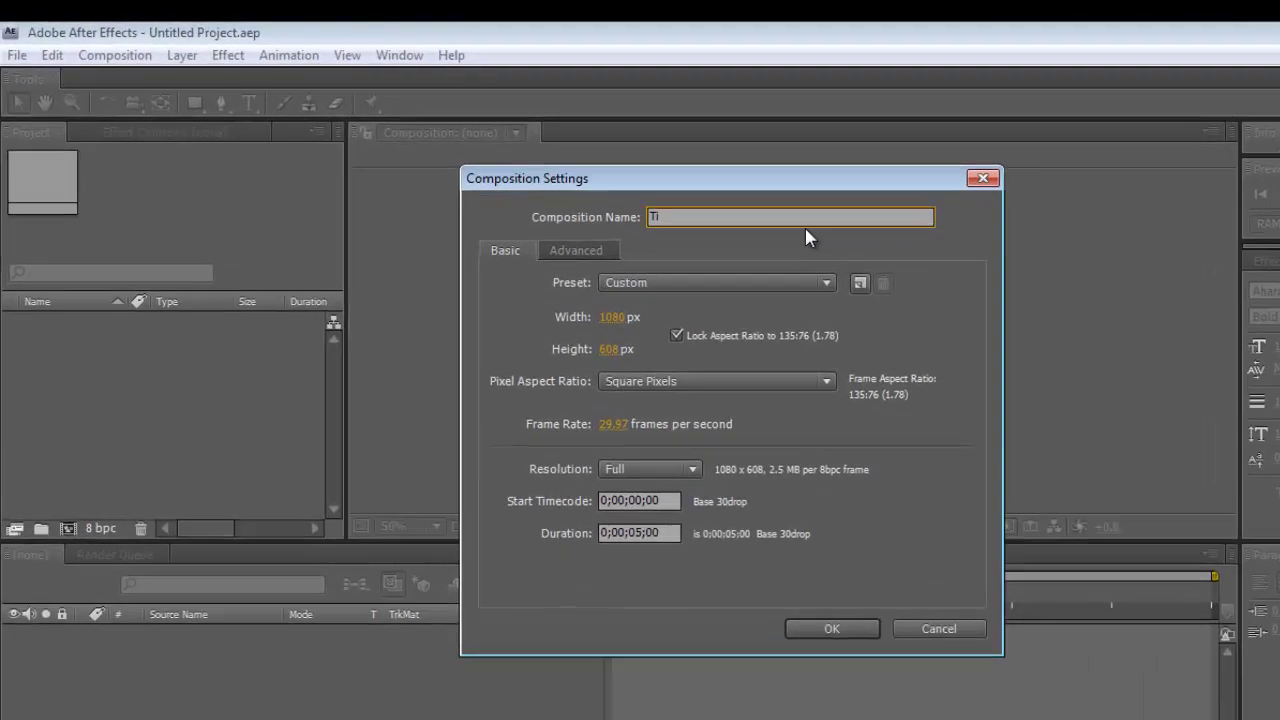
pyautogui.write('t')
pyautogui.press('BackSpace')
pyautogui.press('BackSpace')
pyautogui.press('BackSpace')
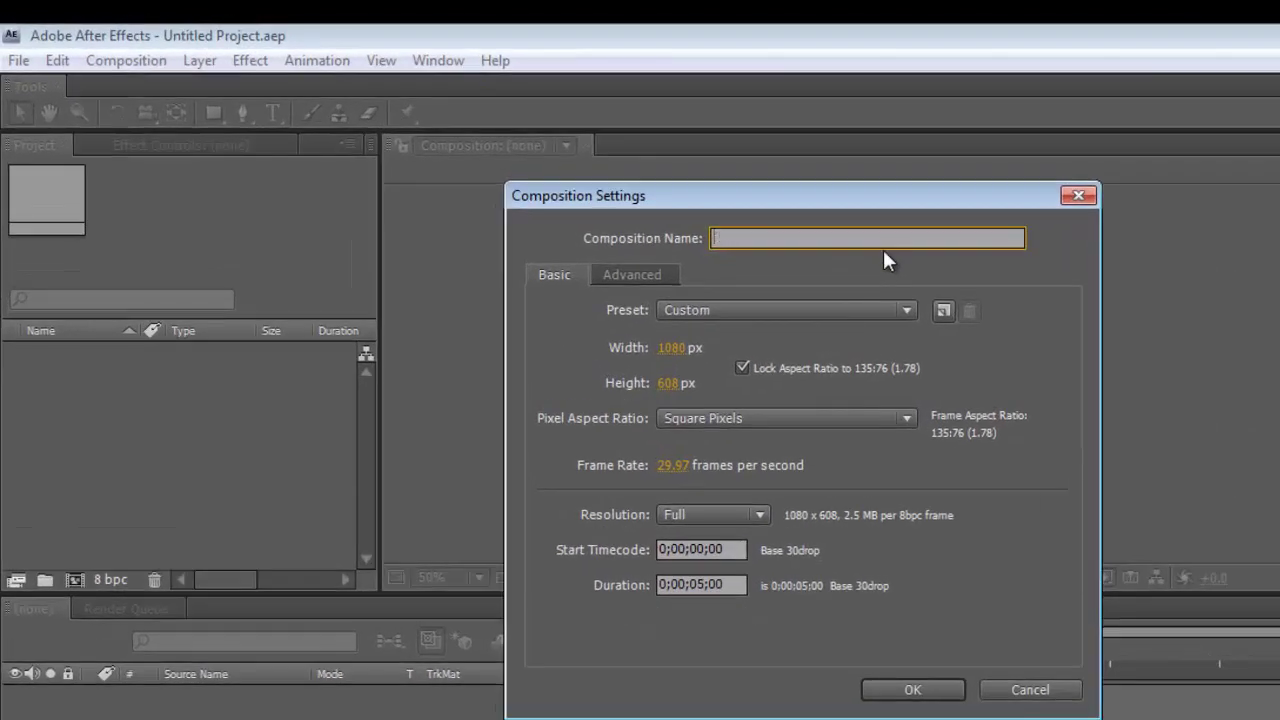
pyautogui.write('intro')
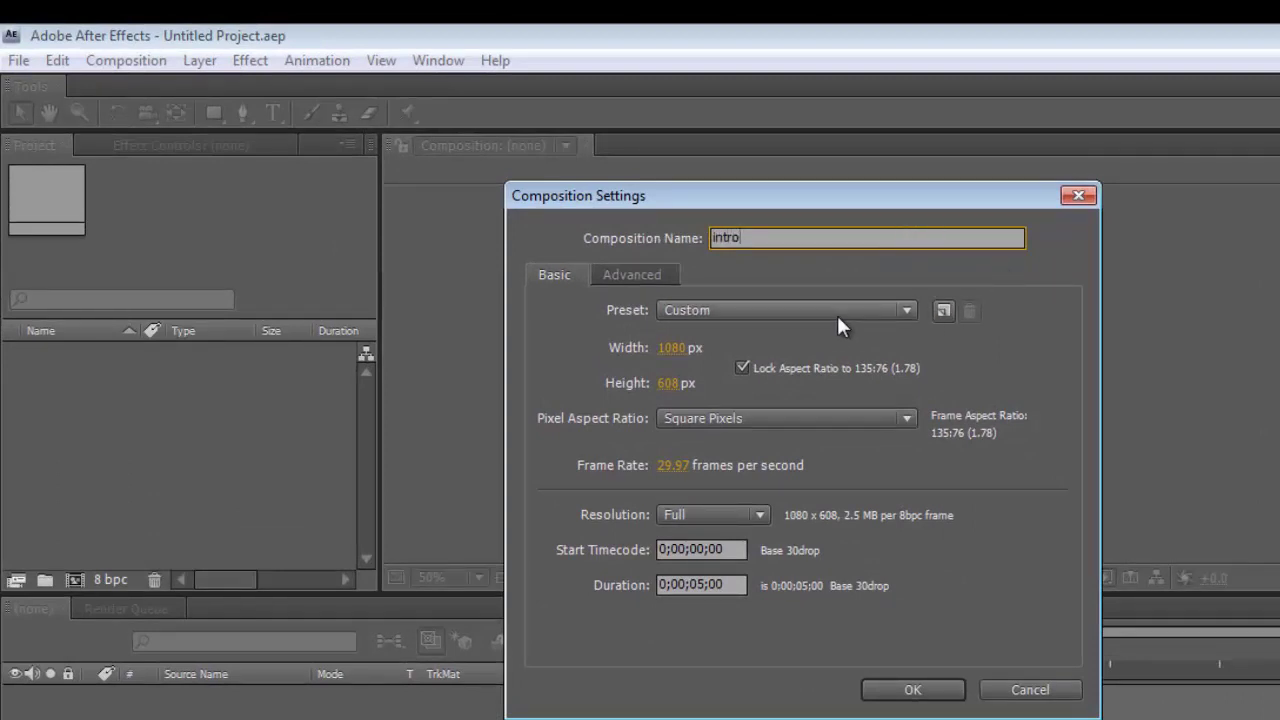
pyautogui.click(631, 274)
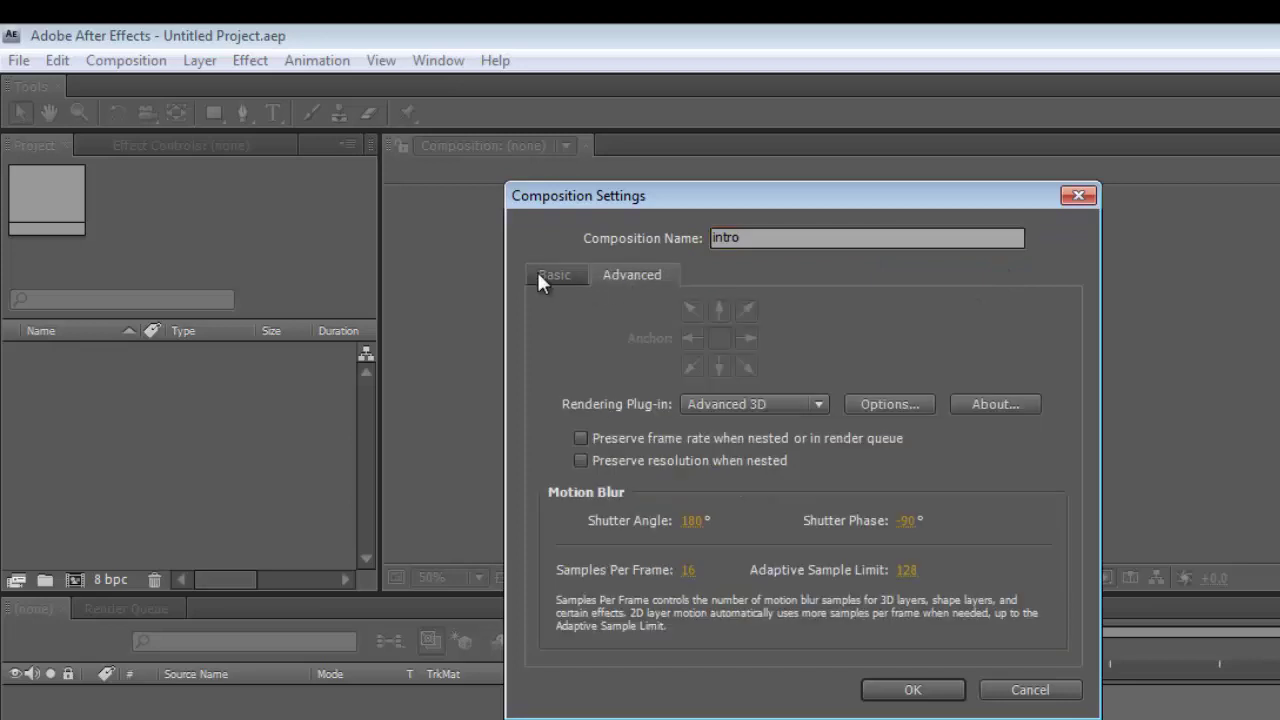
pyautogui.click(543, 270)
pyautogui.click(719, 310)
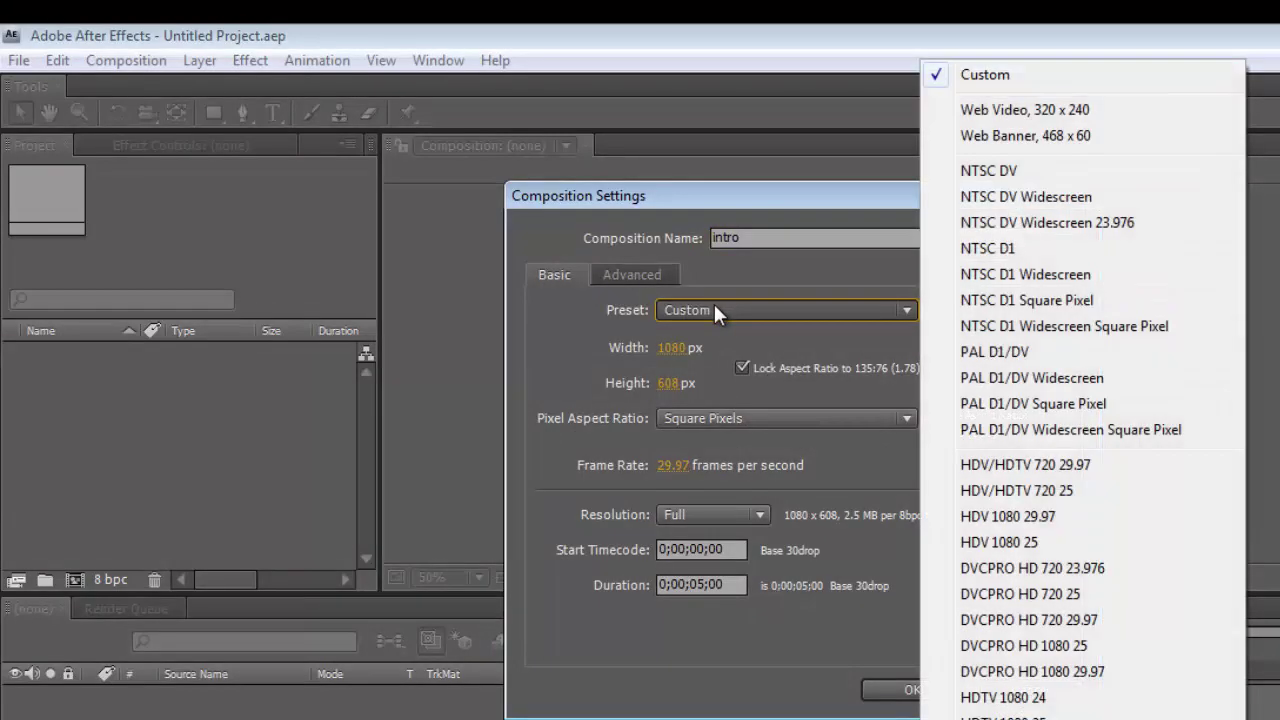
pyautogui.click(726, 308)
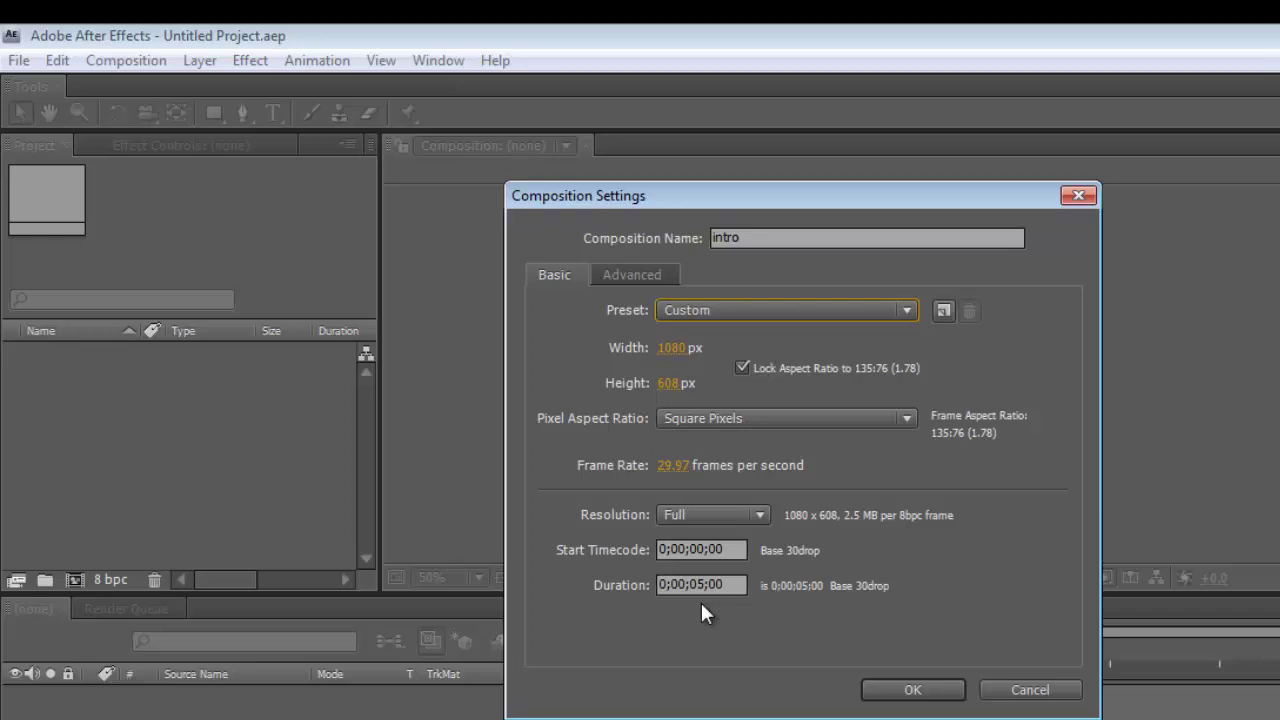
pyautogui.click(879, 690)
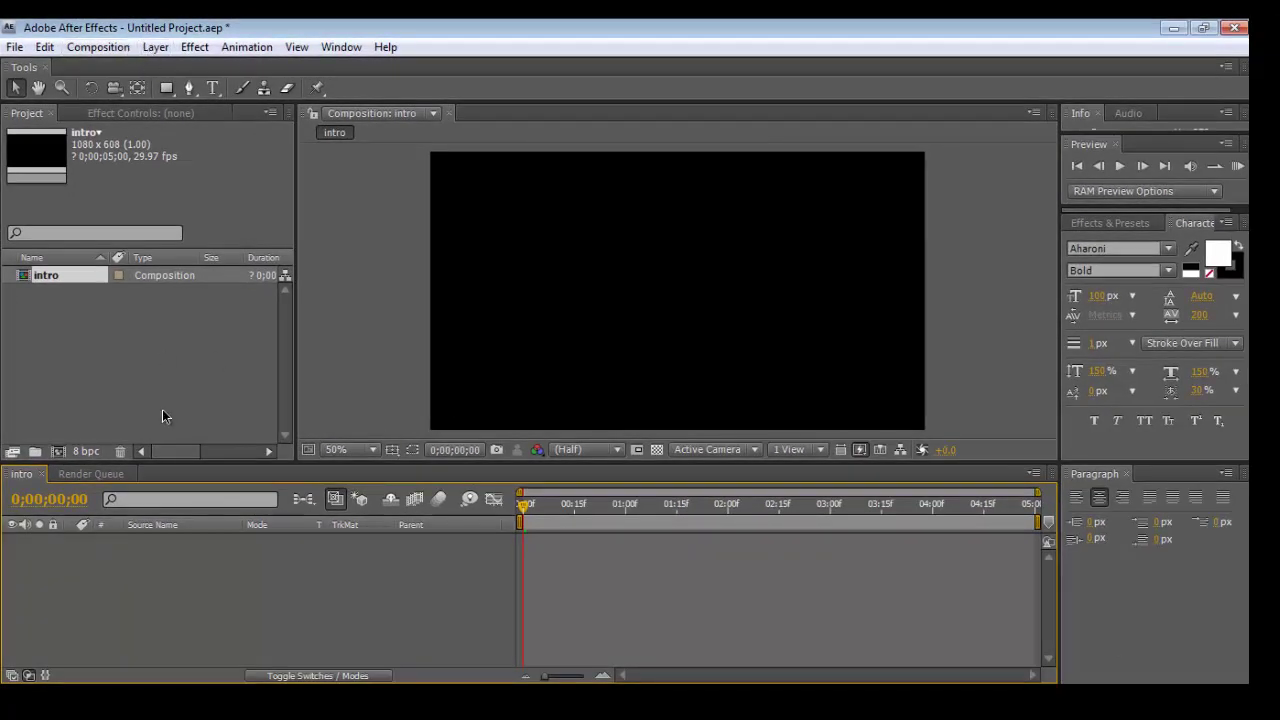
# Explore the timeline's right-click menu to find the new-layer options
pyautogui.rightClick(174, 616)
pyautogui.click(125, 284)
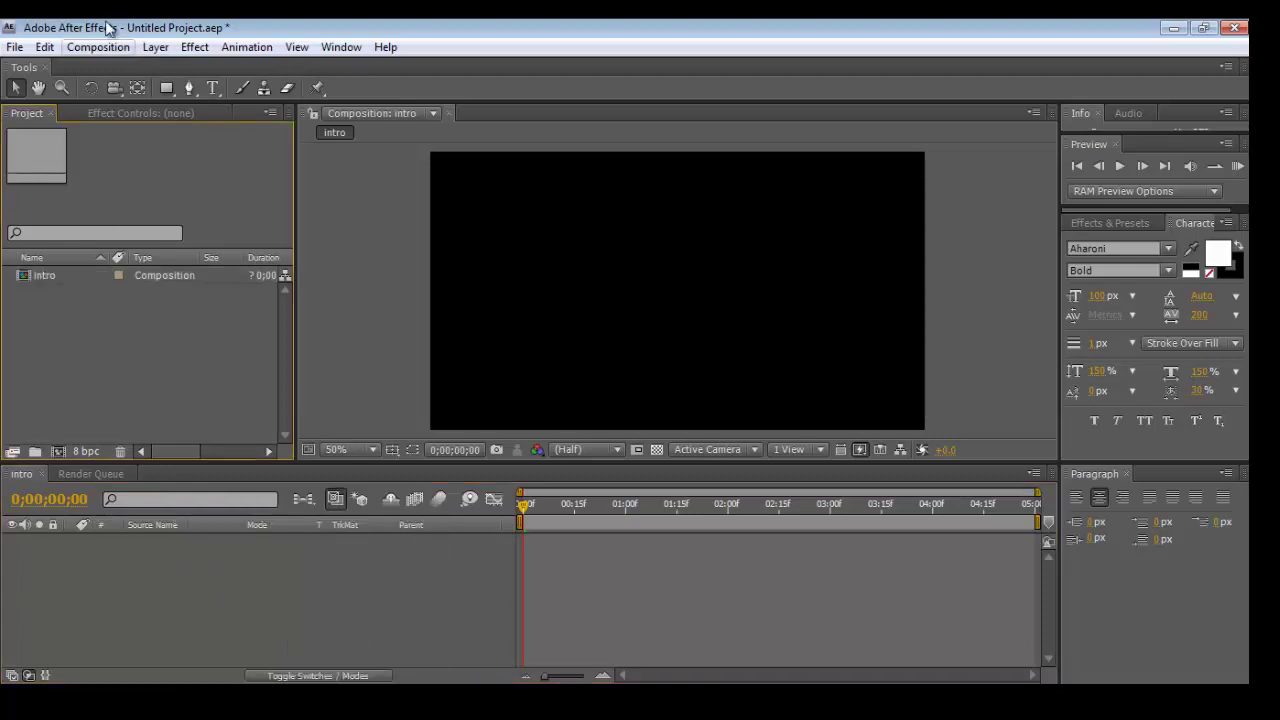
pyautogui.click(144, 51)
pyautogui.click(147, 53)
pyautogui.rightClick(263, 590)
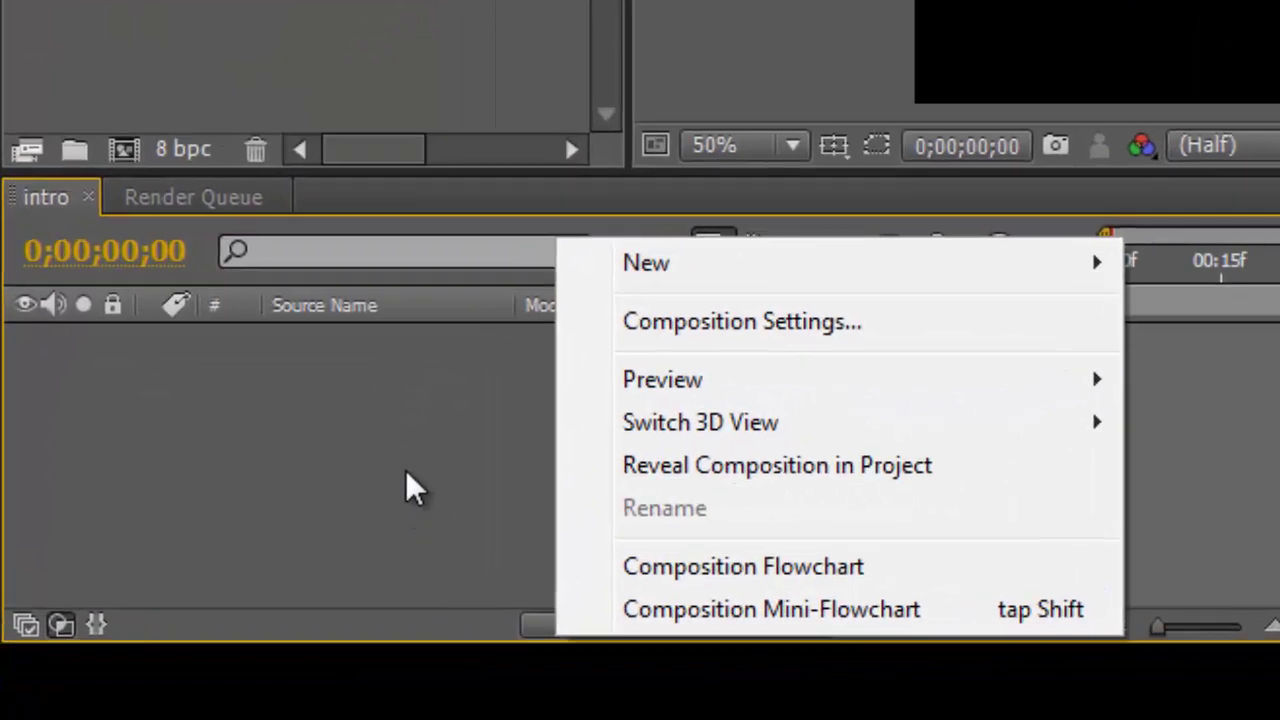
pyautogui.click(405, 469)
pyautogui.rightClick(417, 489)
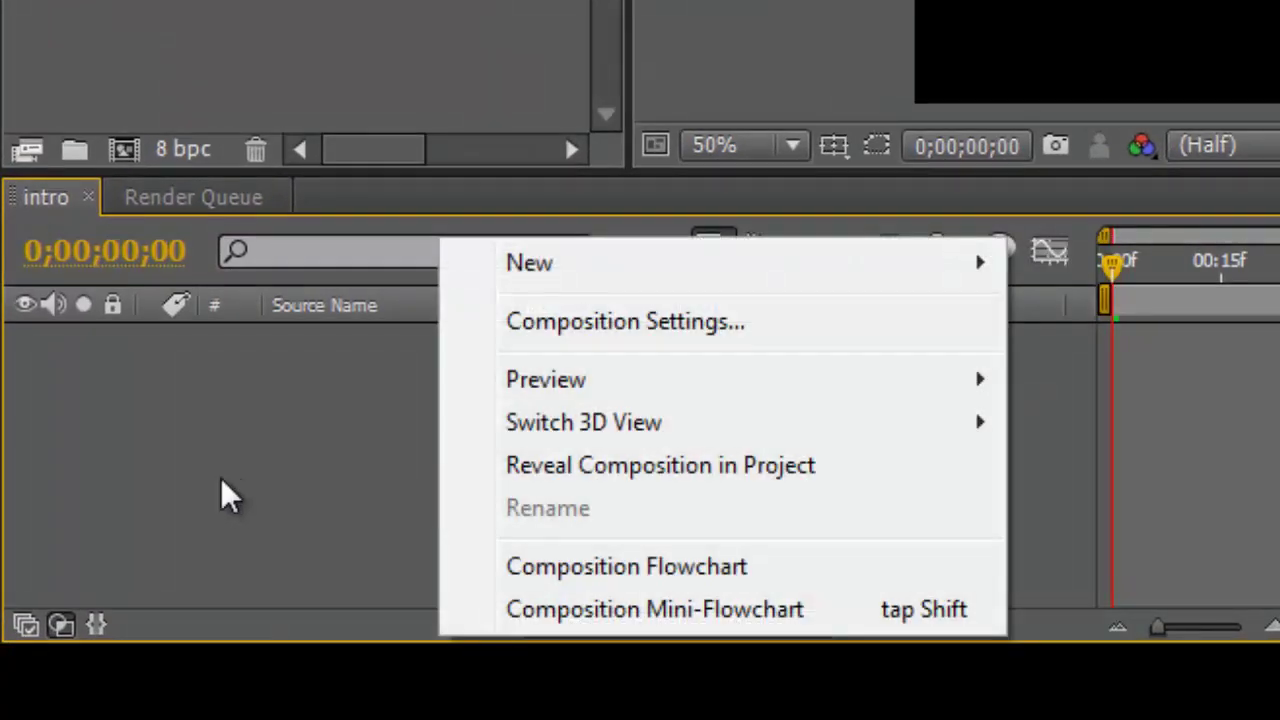
pyautogui.click(222, 478)
pyautogui.rightClick(515, 515)
pyautogui.moveTo(660, 266)
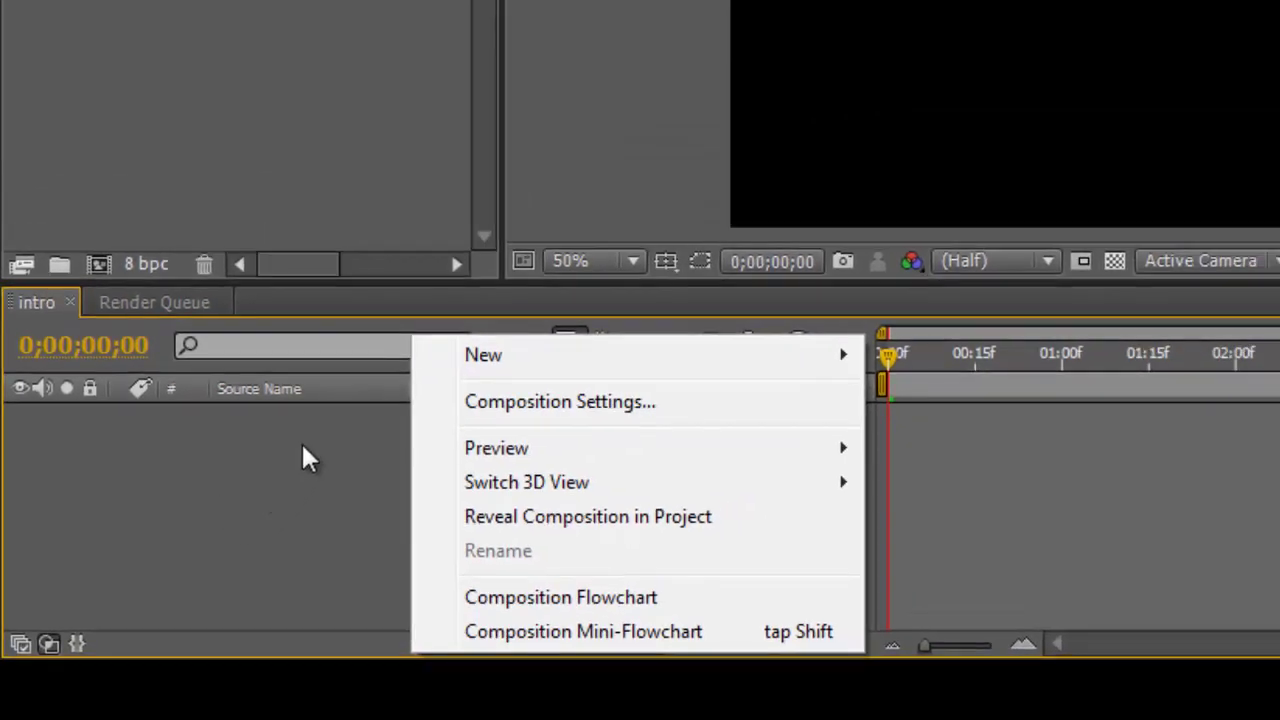
pyautogui.click(303, 450)
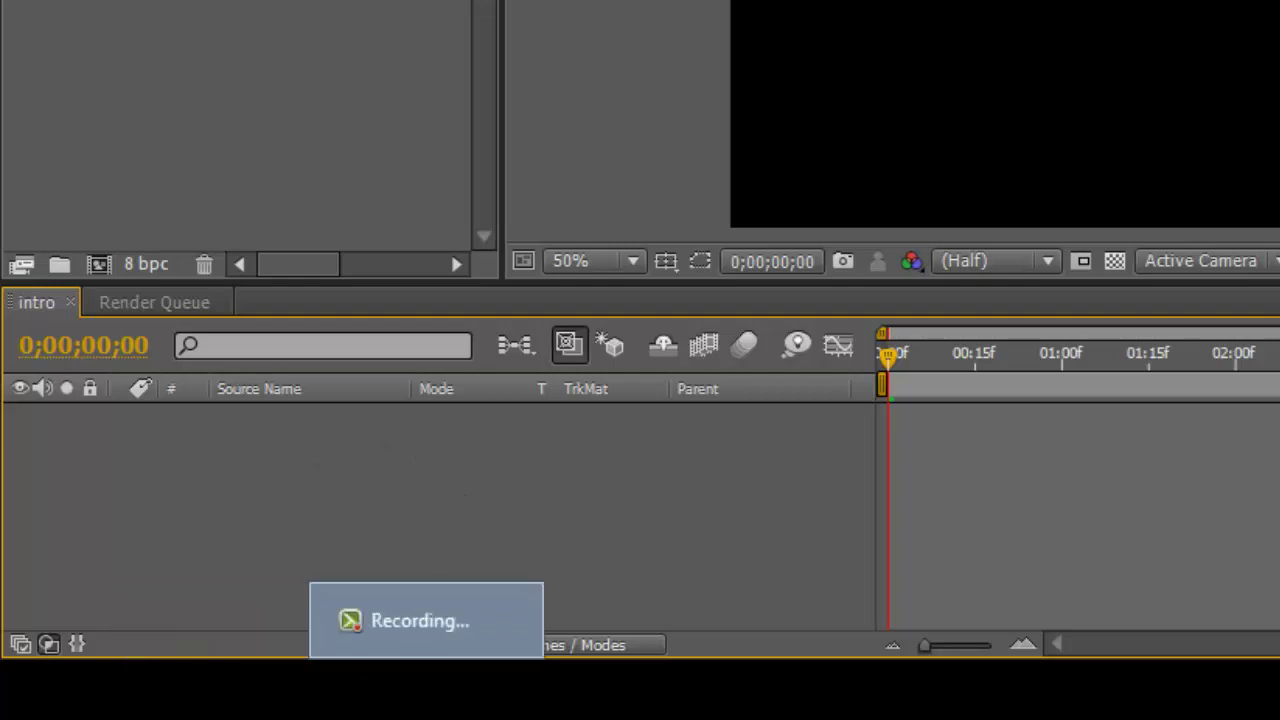
# Add a black full-frame solid layer named Fire to intro
pyautogui.rightClick(356, 537)
pyautogui.moveTo(479, 361)
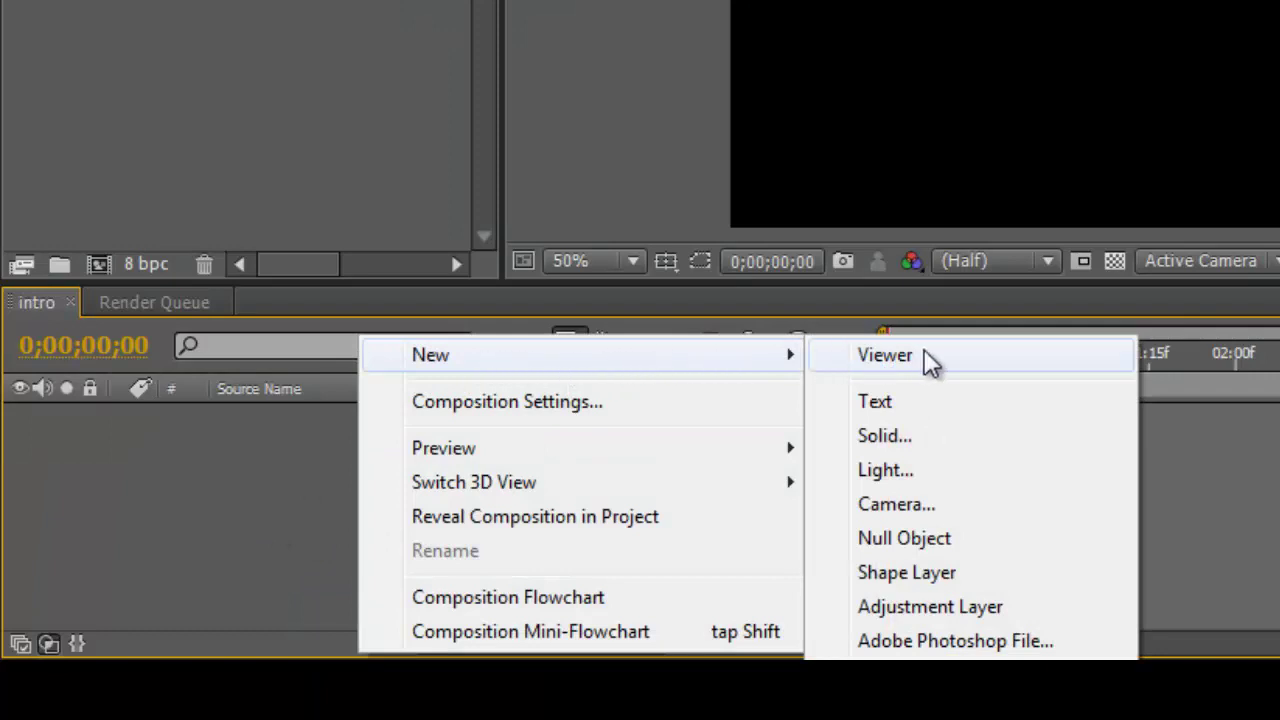
pyautogui.click(944, 447)
pyautogui.write('Fire')
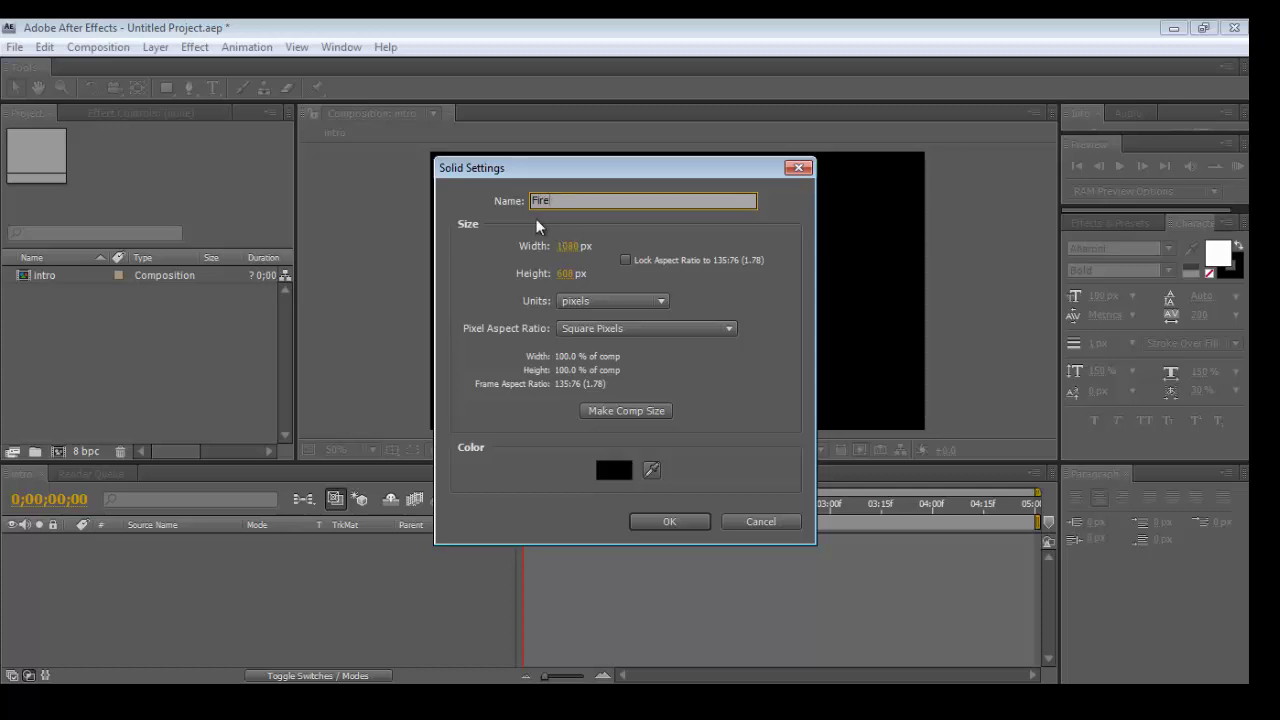
pyautogui.click(665, 521)
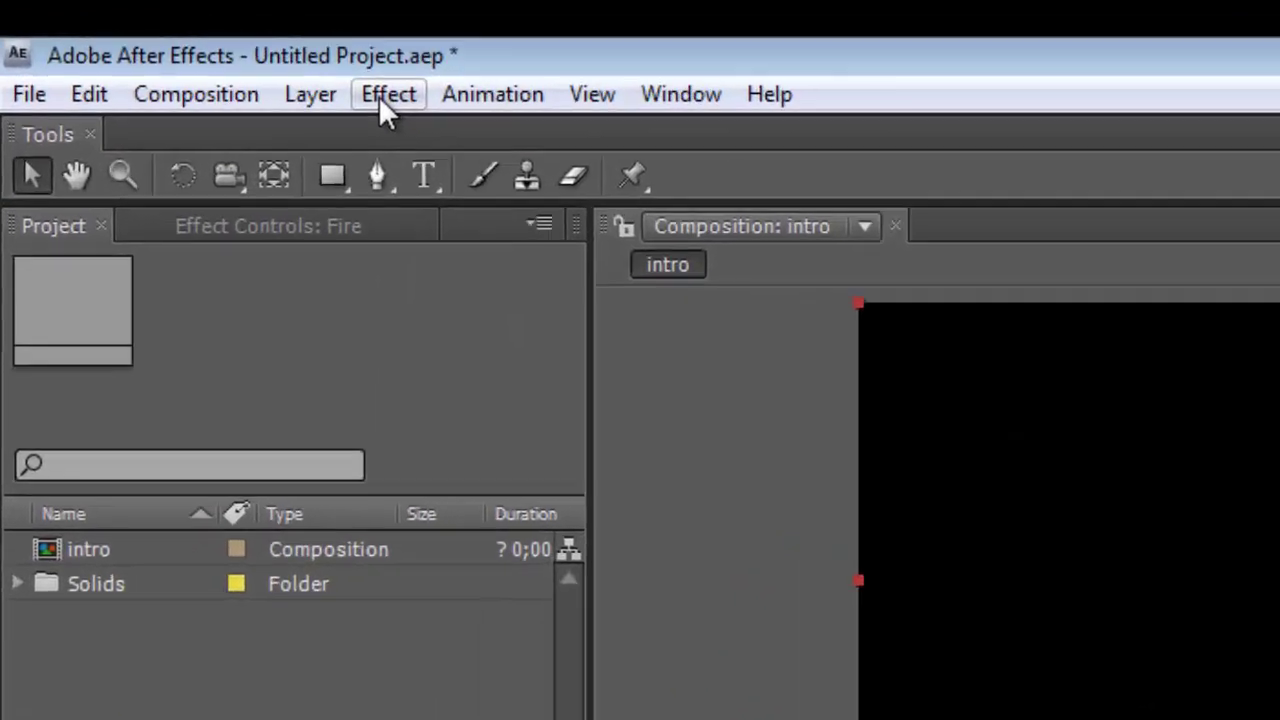
# Apply Effect > Simulation > CC Particle World to the Fire layer
pyautogui.click(191, 49)
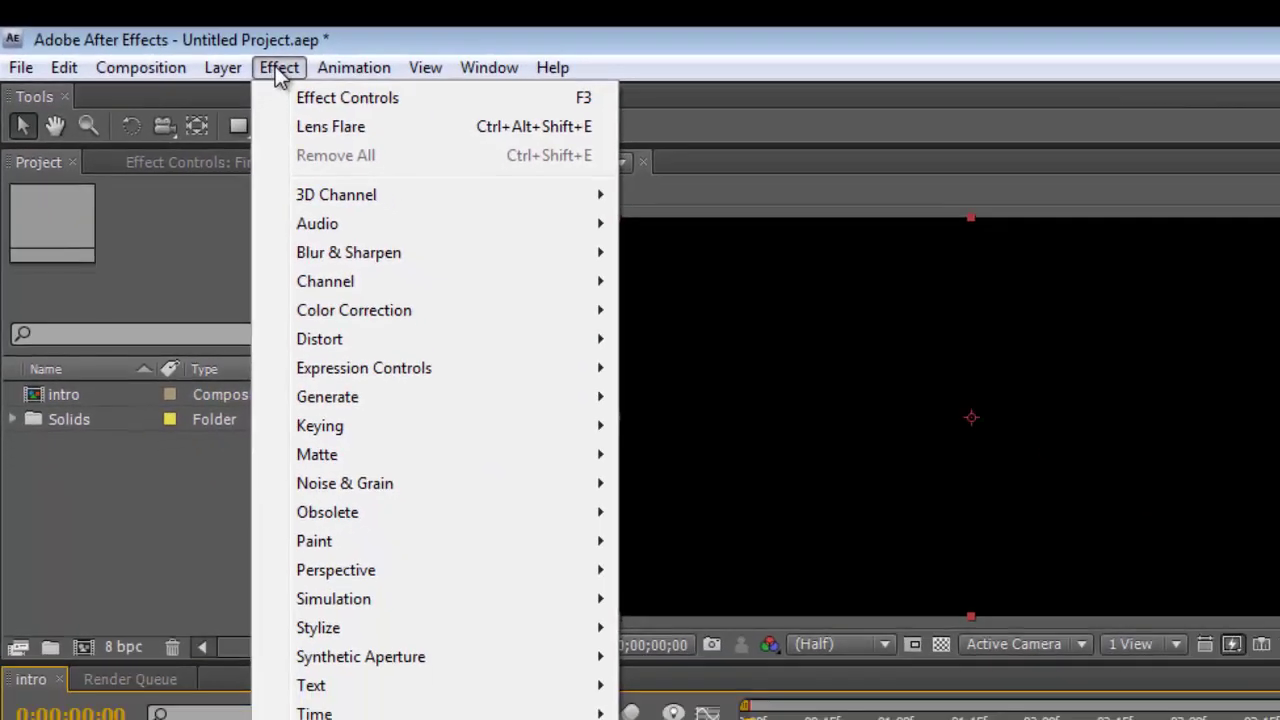
pyautogui.click(279, 78)
pyautogui.click(277, 68)
pyautogui.click(276, 67)
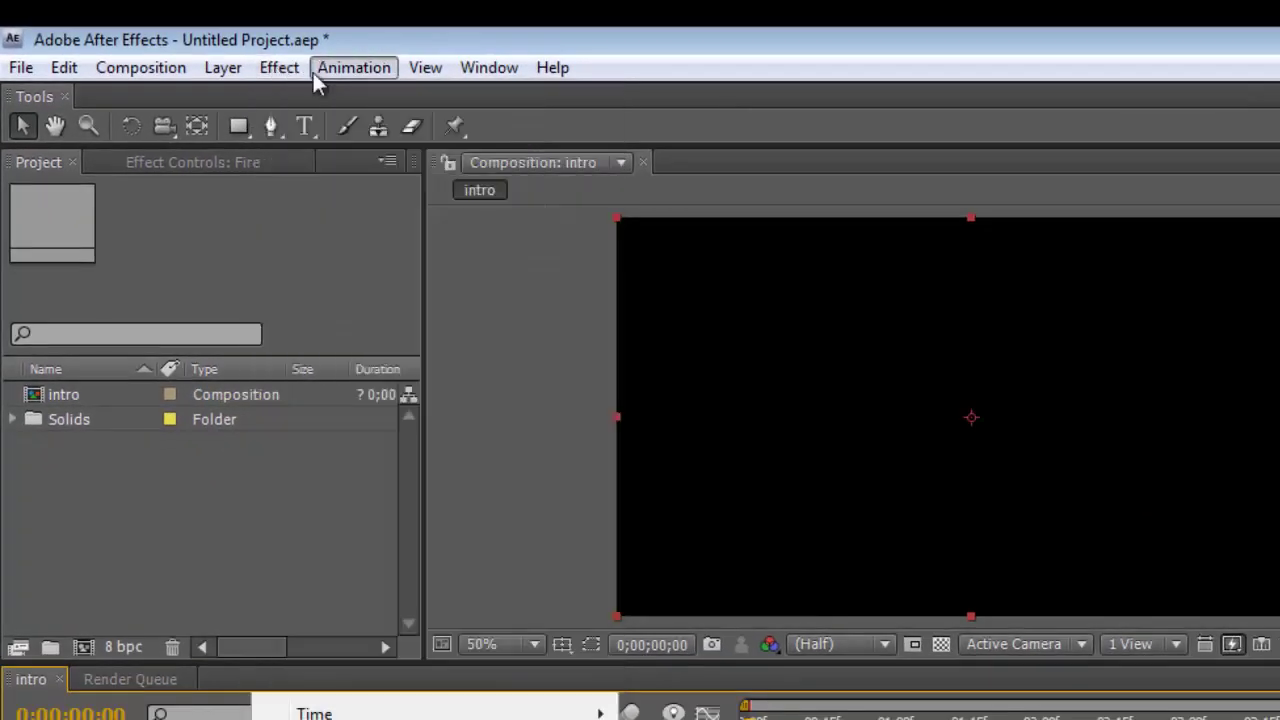
pyautogui.click(290, 68)
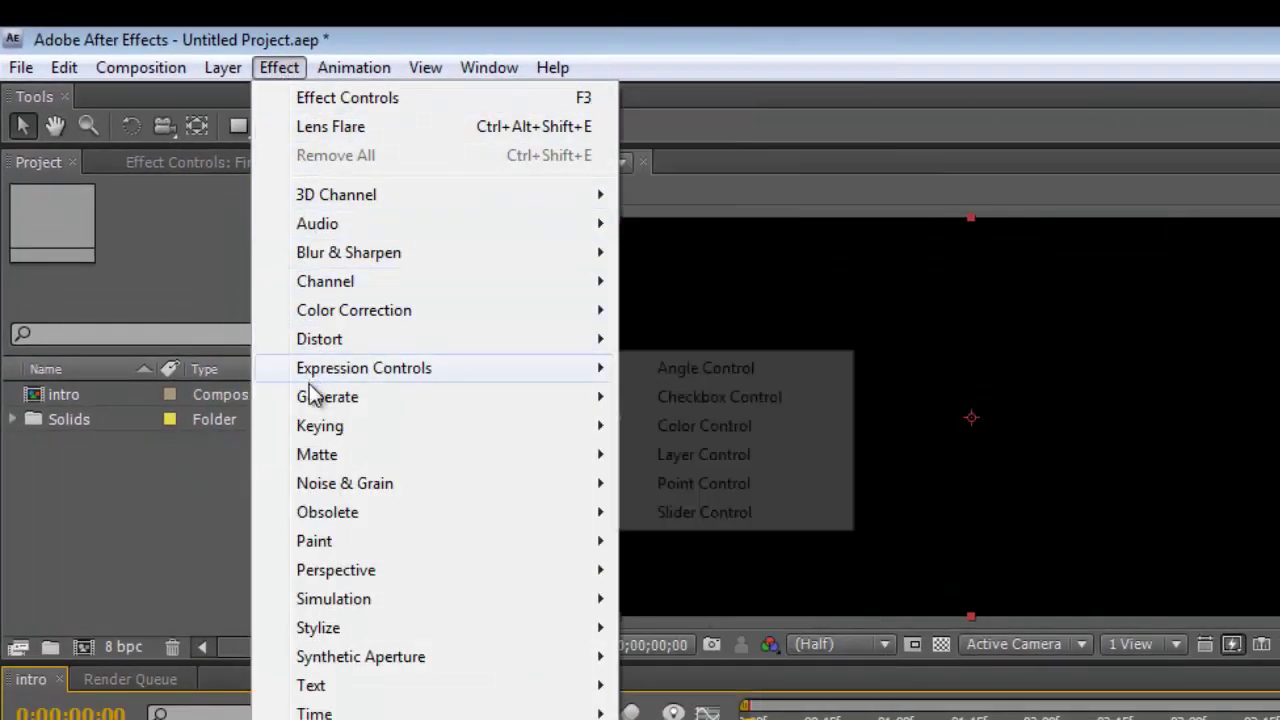
pyautogui.moveTo(320, 436)
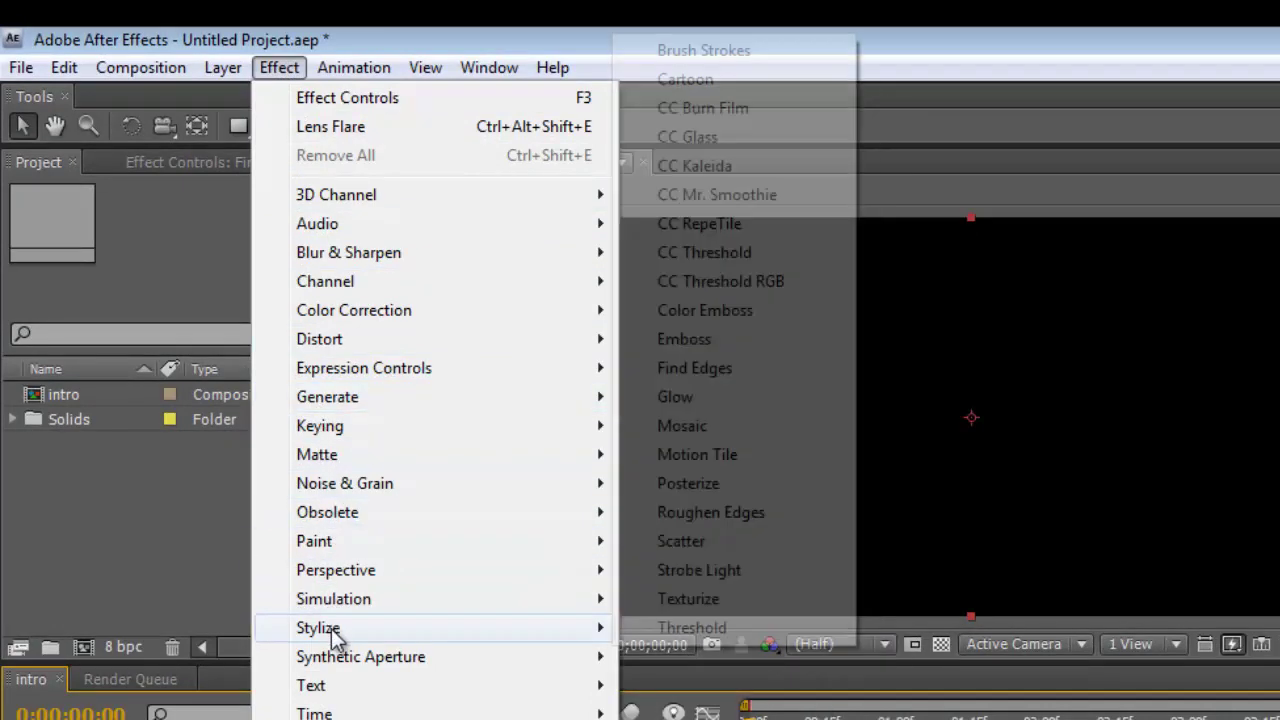
pyautogui.moveTo(342, 609)
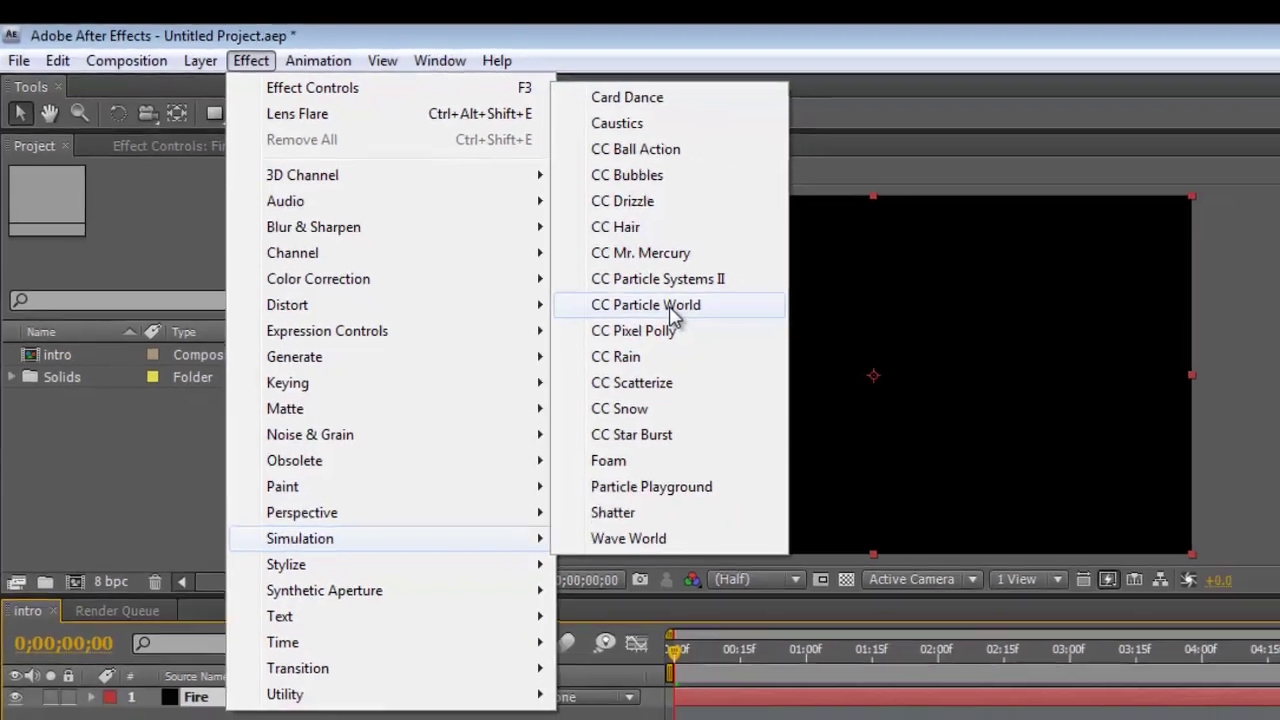
pyautogui.click(745, 345)
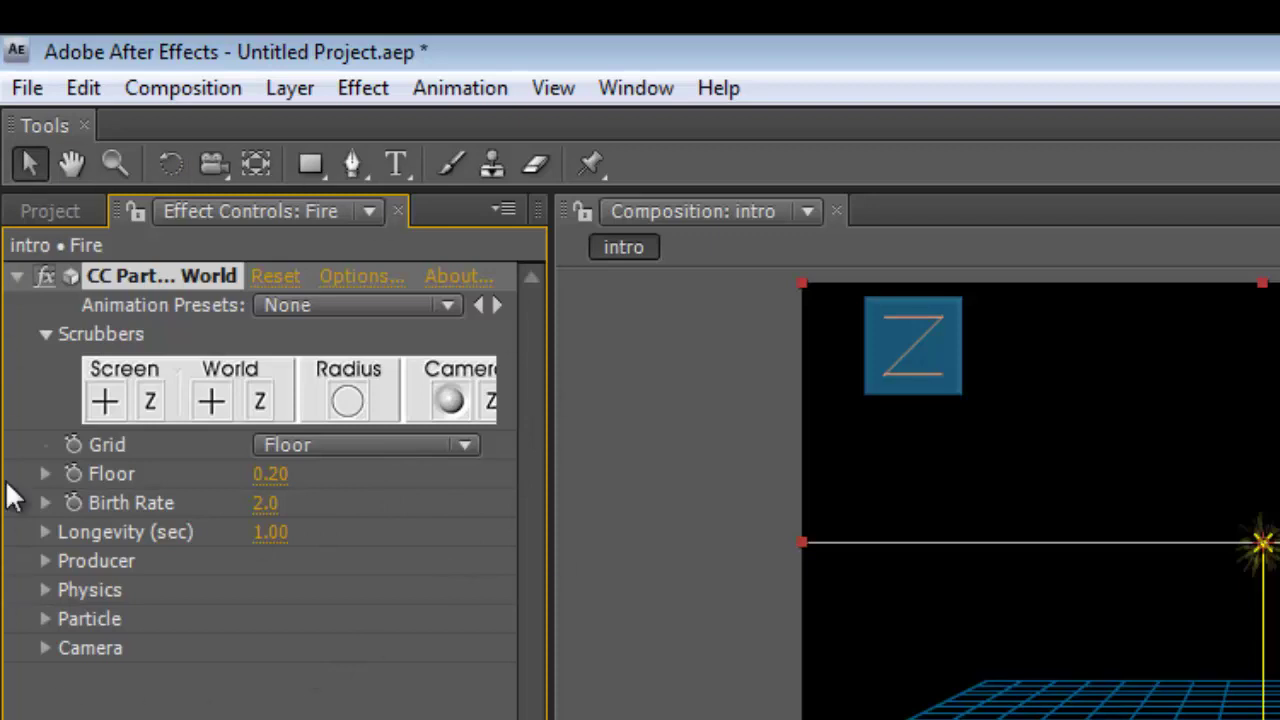
# Turn the CC Particle World grid off and rewind to frame 0
pyautogui.click(468, 448)
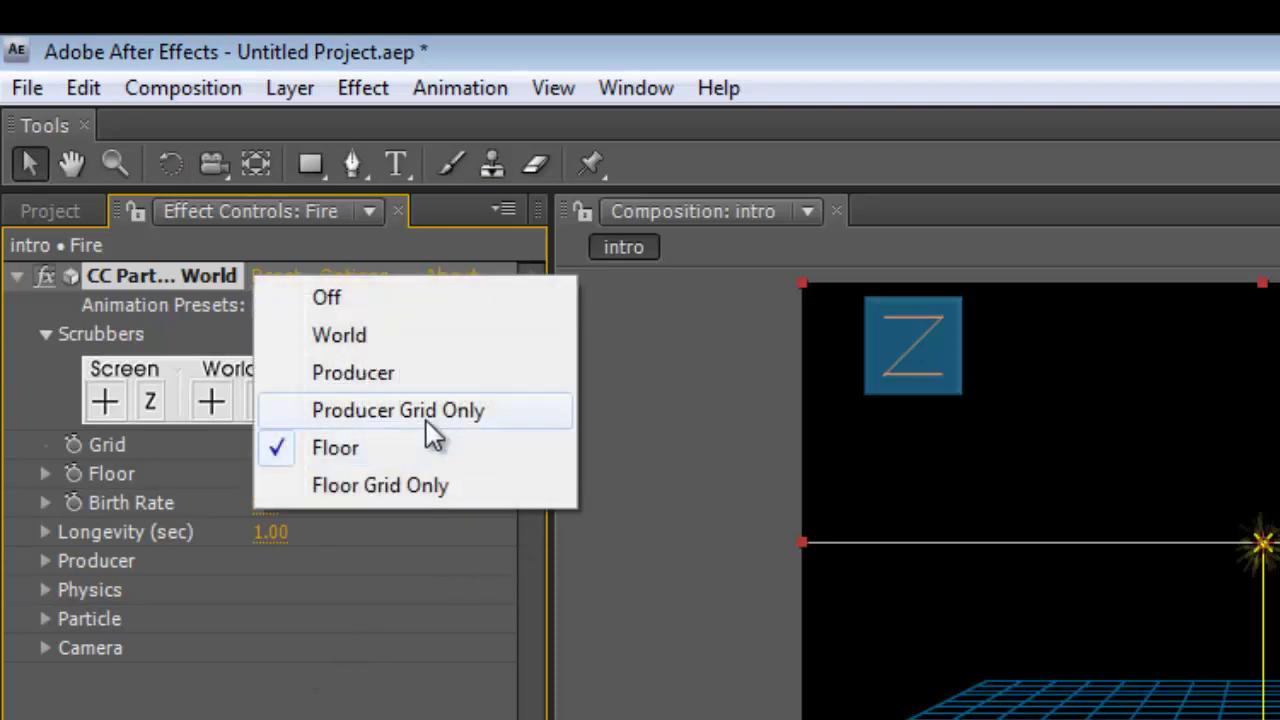
pyautogui.click(450, 304)
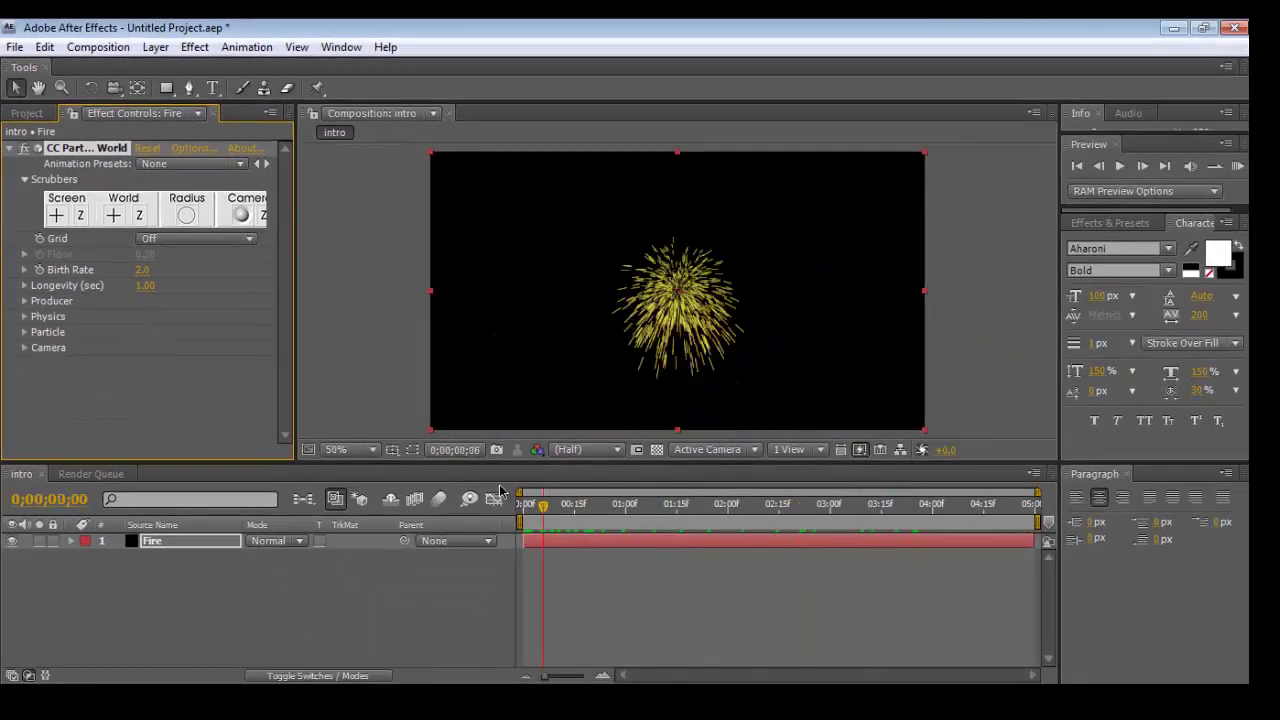
pyautogui.click(500, 490)
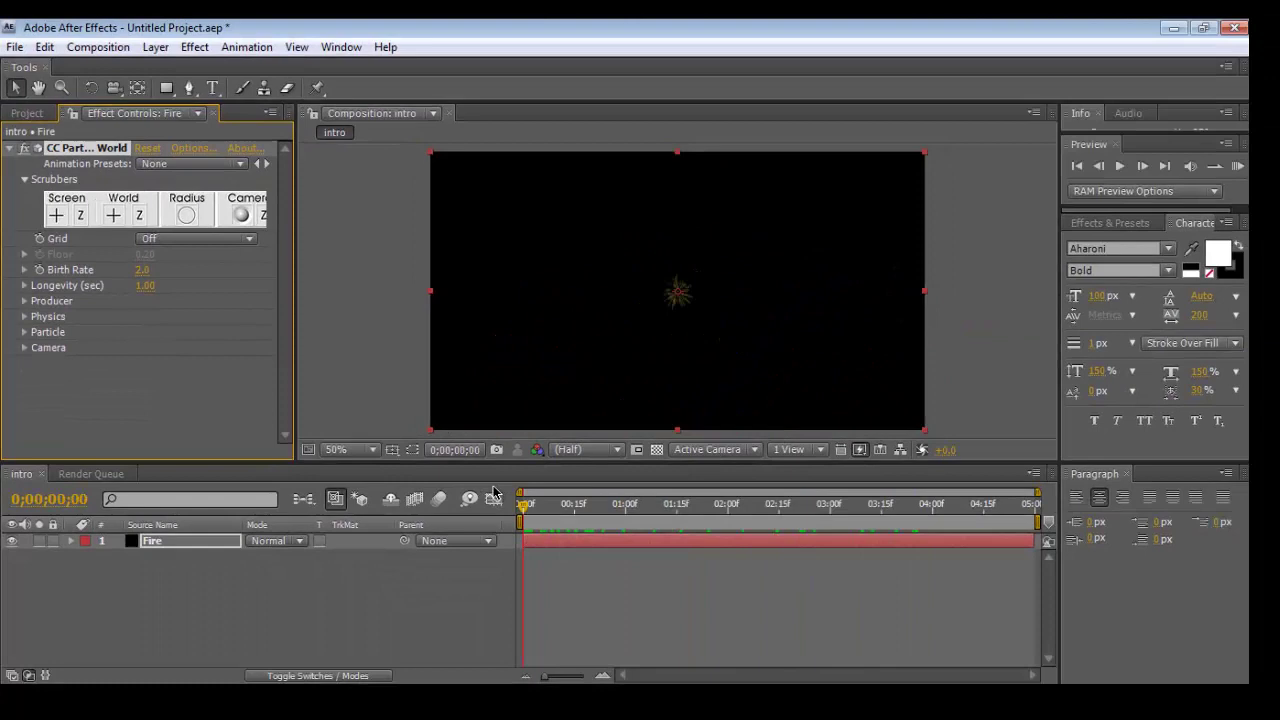
pyautogui.click(437, 478)
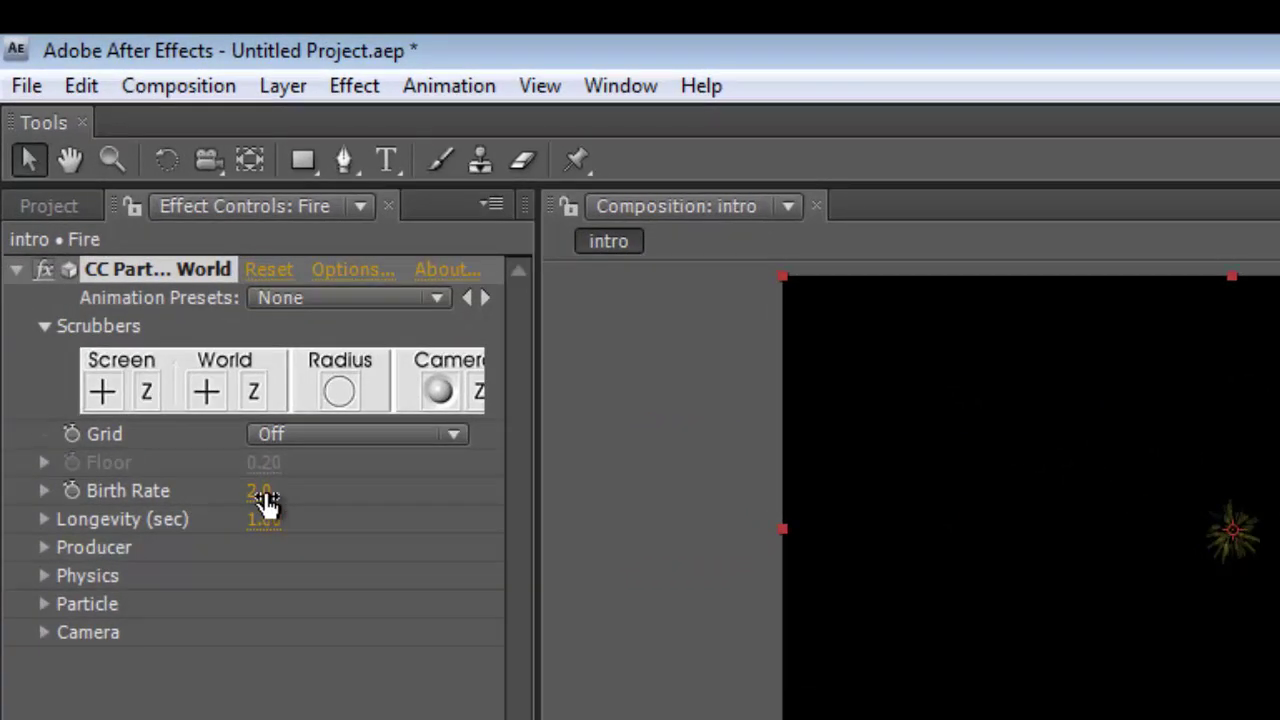
# Lower the particle Birth Rate from 2.0 to 1.0
pyautogui.click(264, 495)
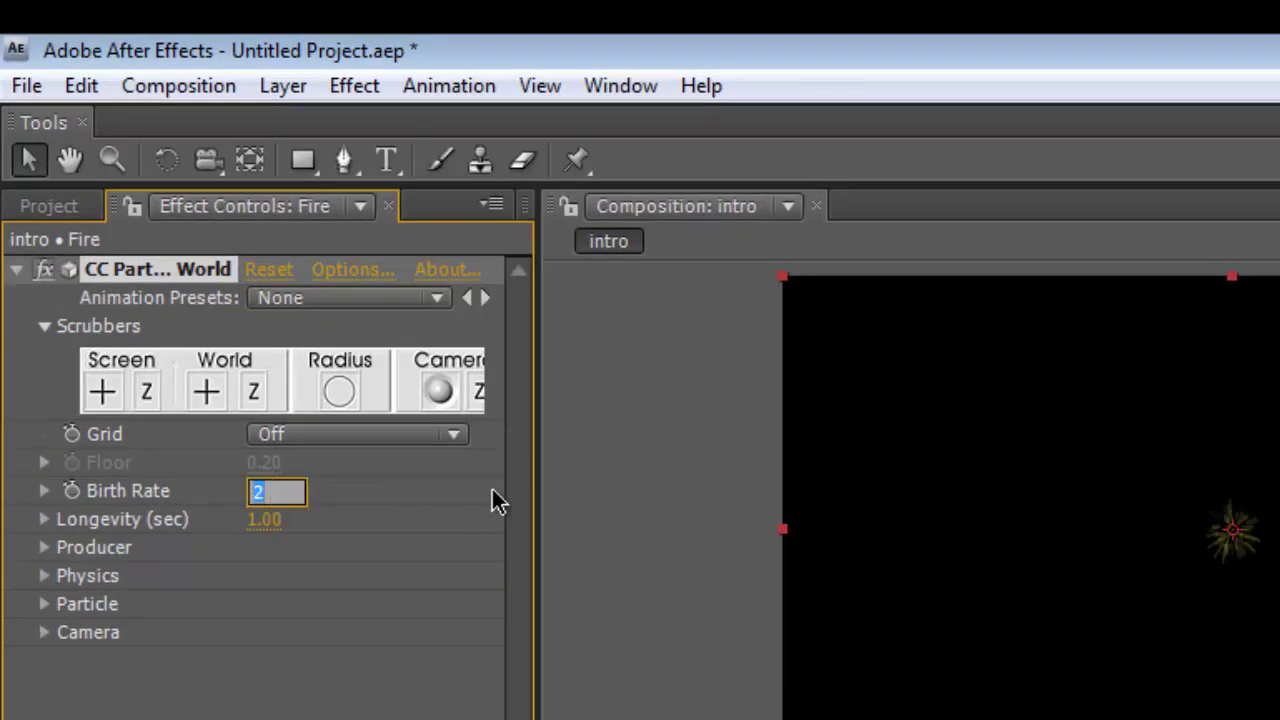
pyautogui.press('BackSpace')
pyautogui.write('11')
pyautogui.press('BackSpace')
pyautogui.click(338, 710)
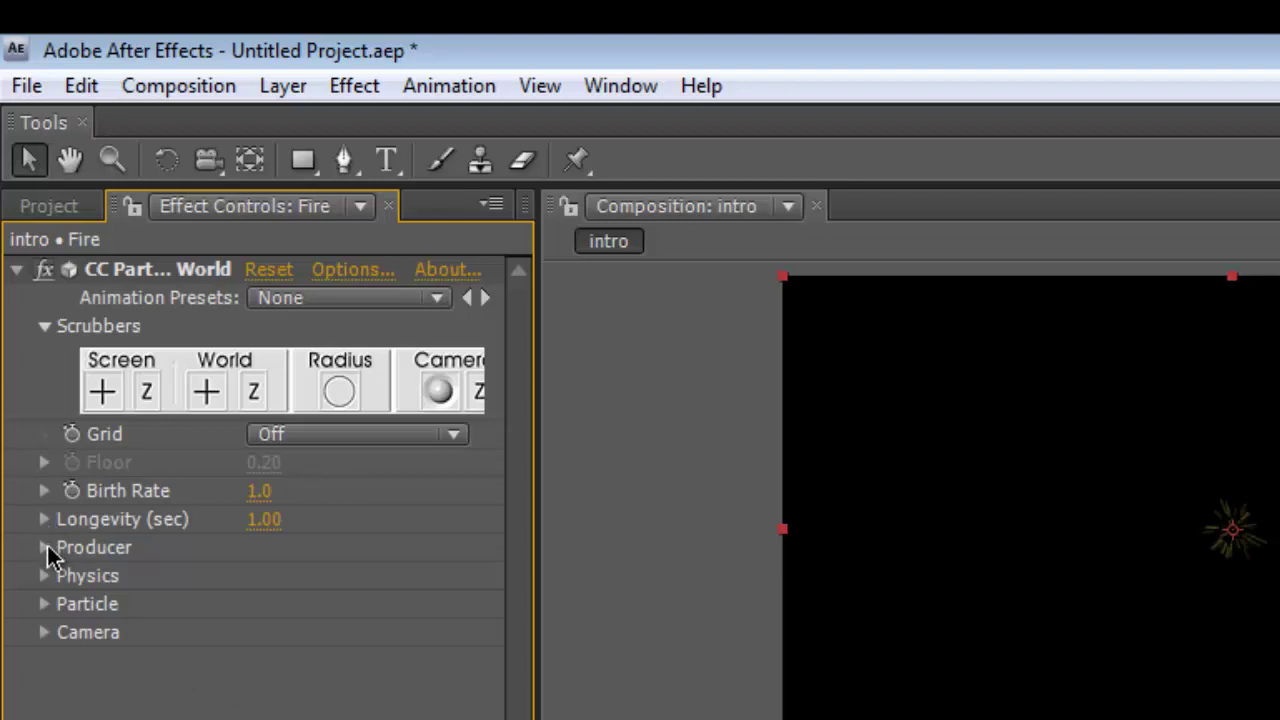
# Try Physics animations Direction Axis, Viscouse, Twirl, Vortex, Jet Sideways, settling on Fire
pyautogui.click(45, 548)
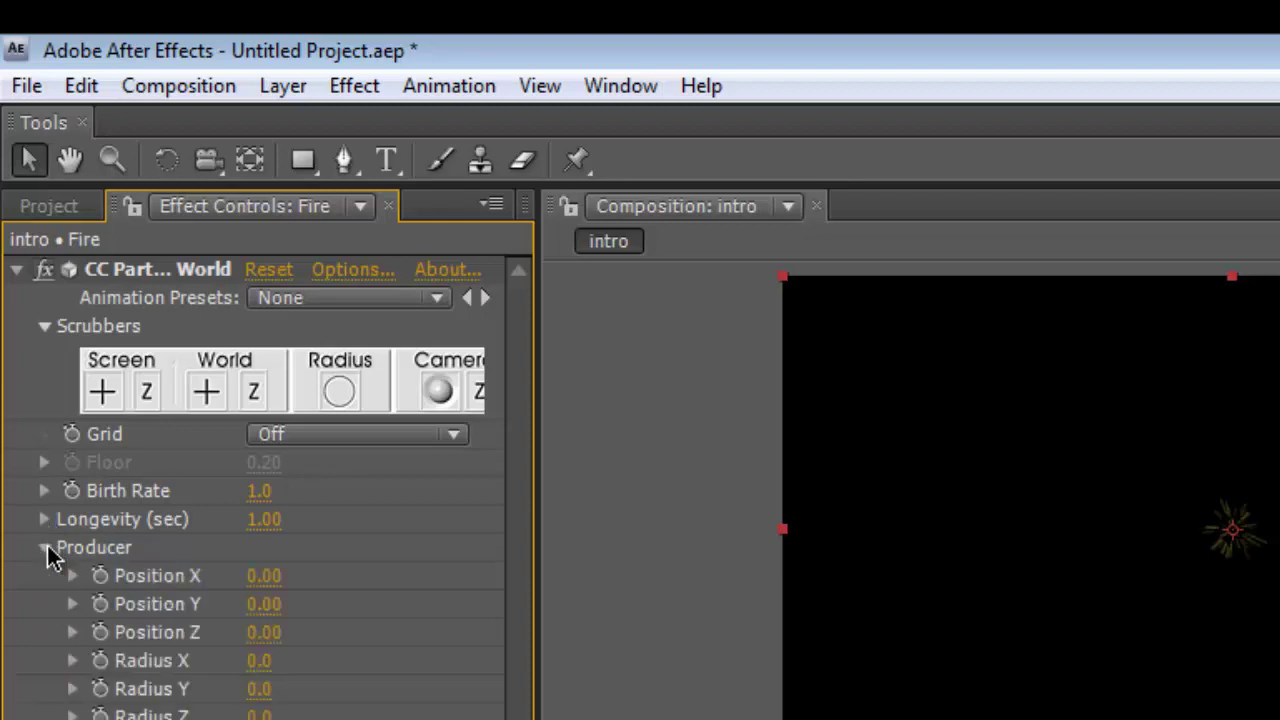
pyautogui.click(45, 548)
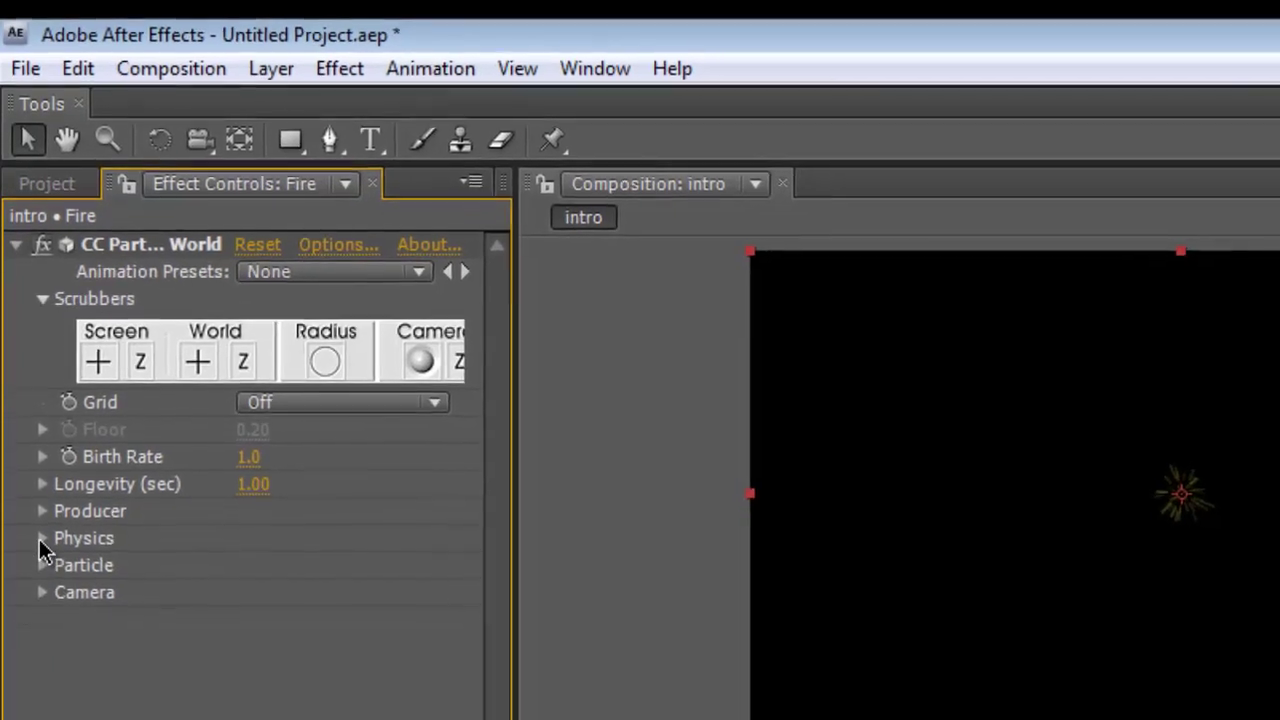
pyautogui.click(43, 578)
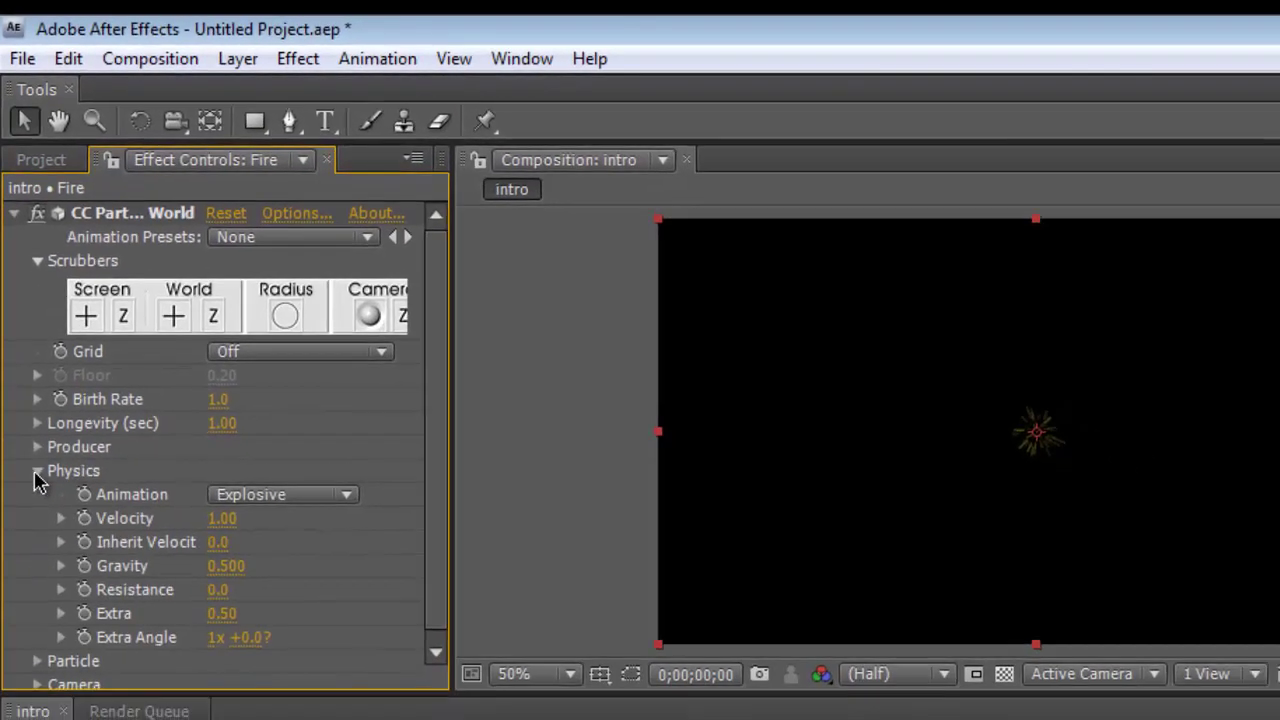
pyautogui.click(348, 497)
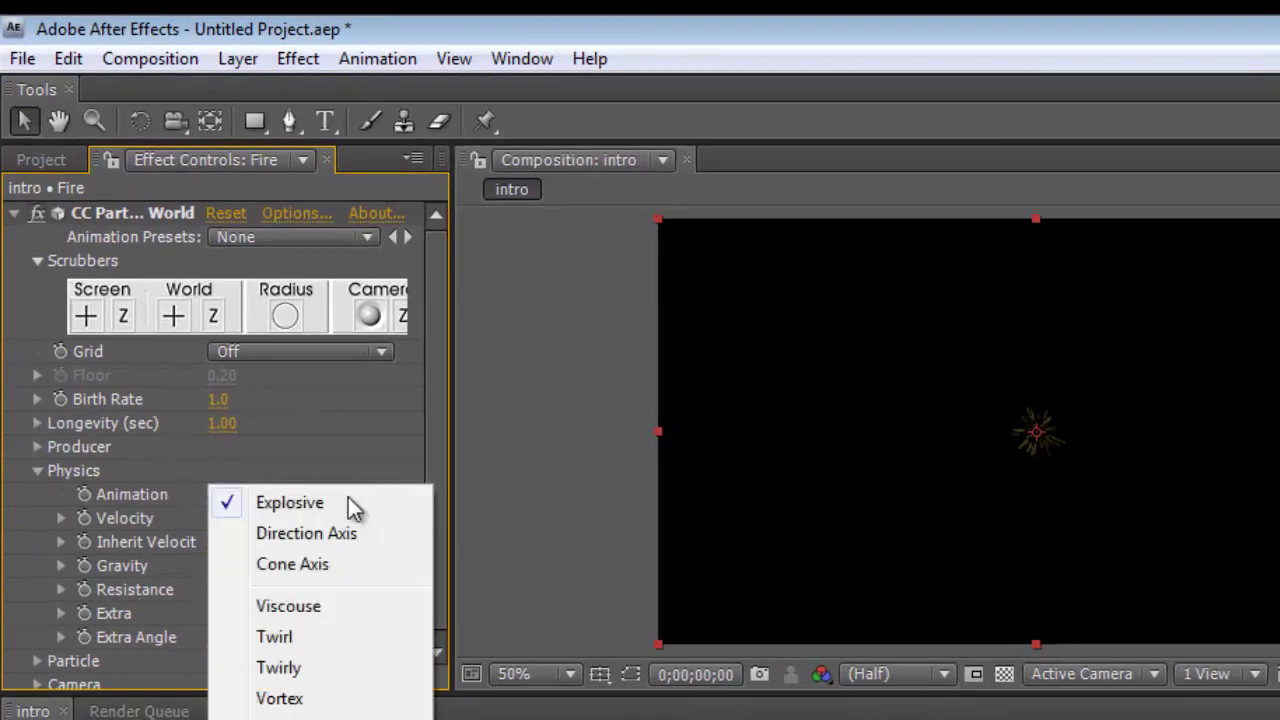
pyautogui.click(339, 535)
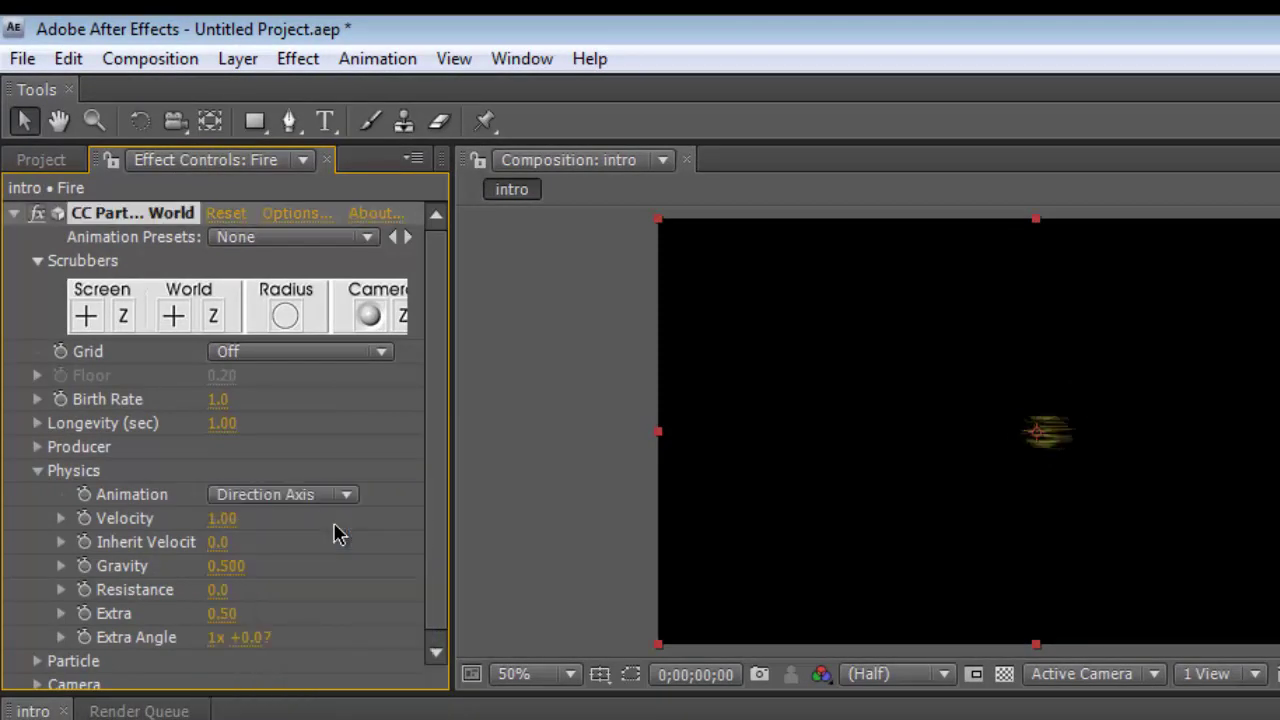
pyautogui.click(330, 500)
pyautogui.click(312, 584)
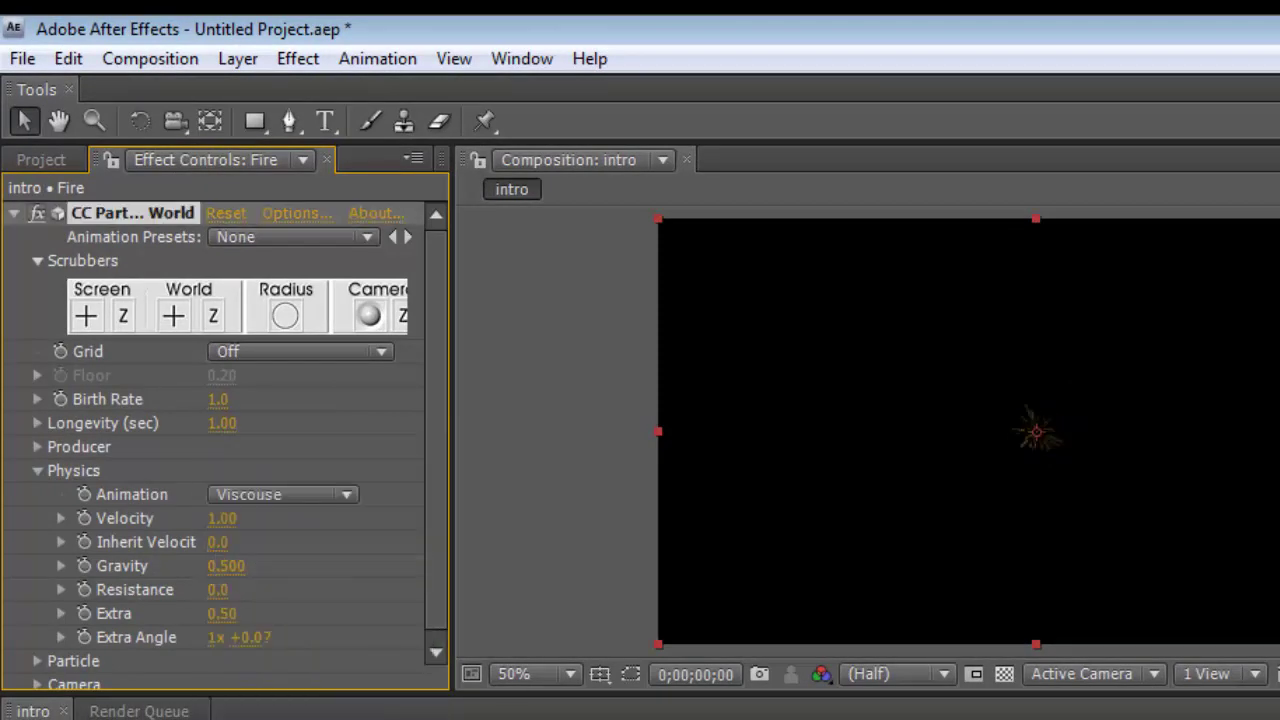
pyautogui.press('space')
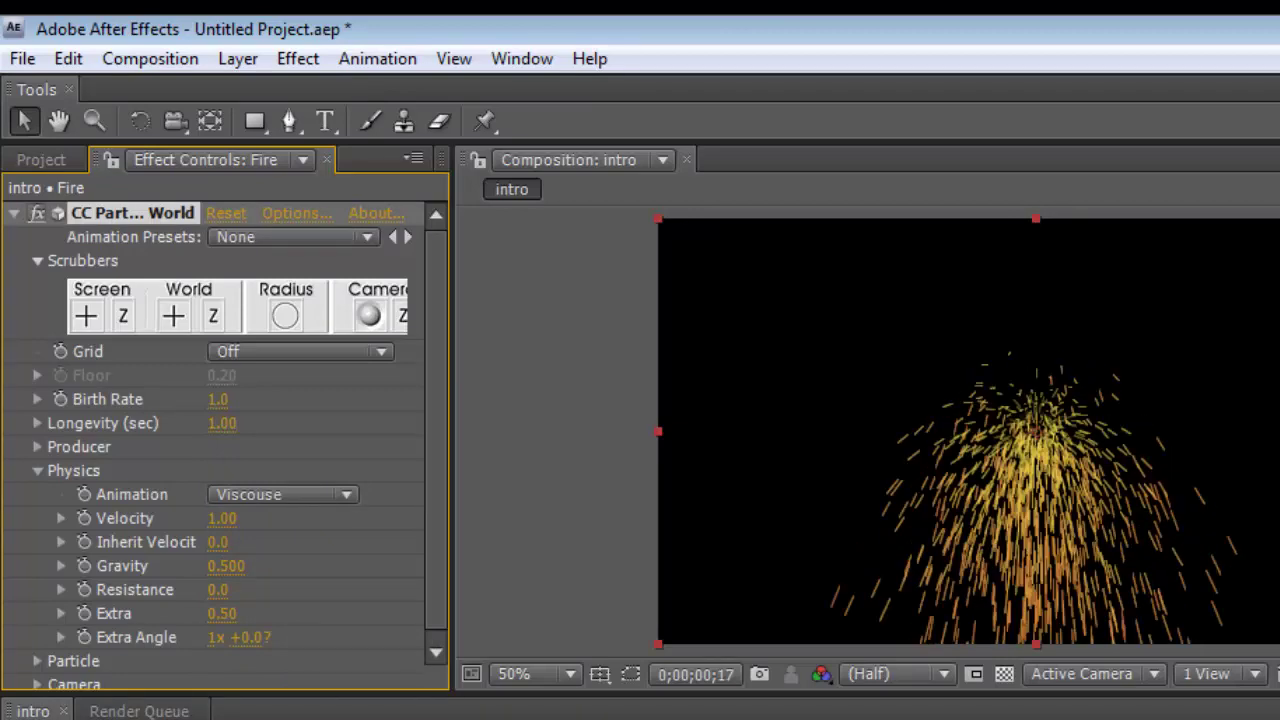
pyautogui.click(308, 496)
pyautogui.click(309, 519)
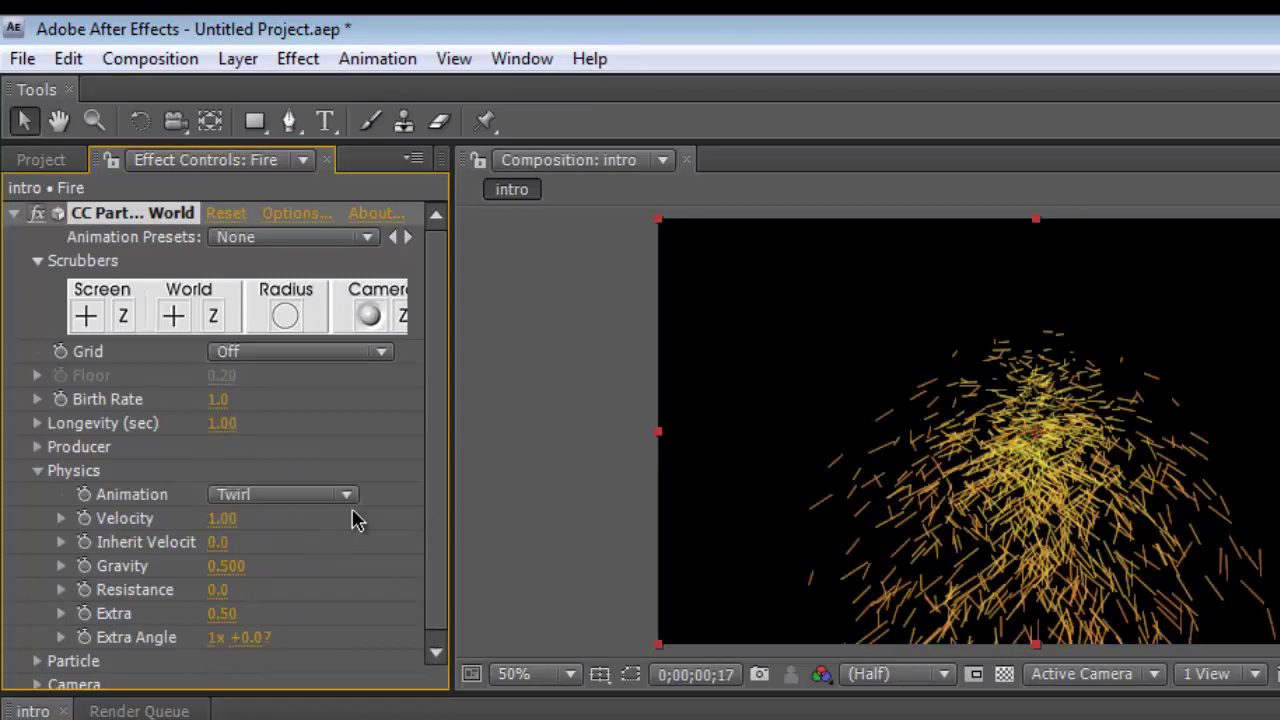
pyautogui.click(340, 497)
pyautogui.click(314, 557)
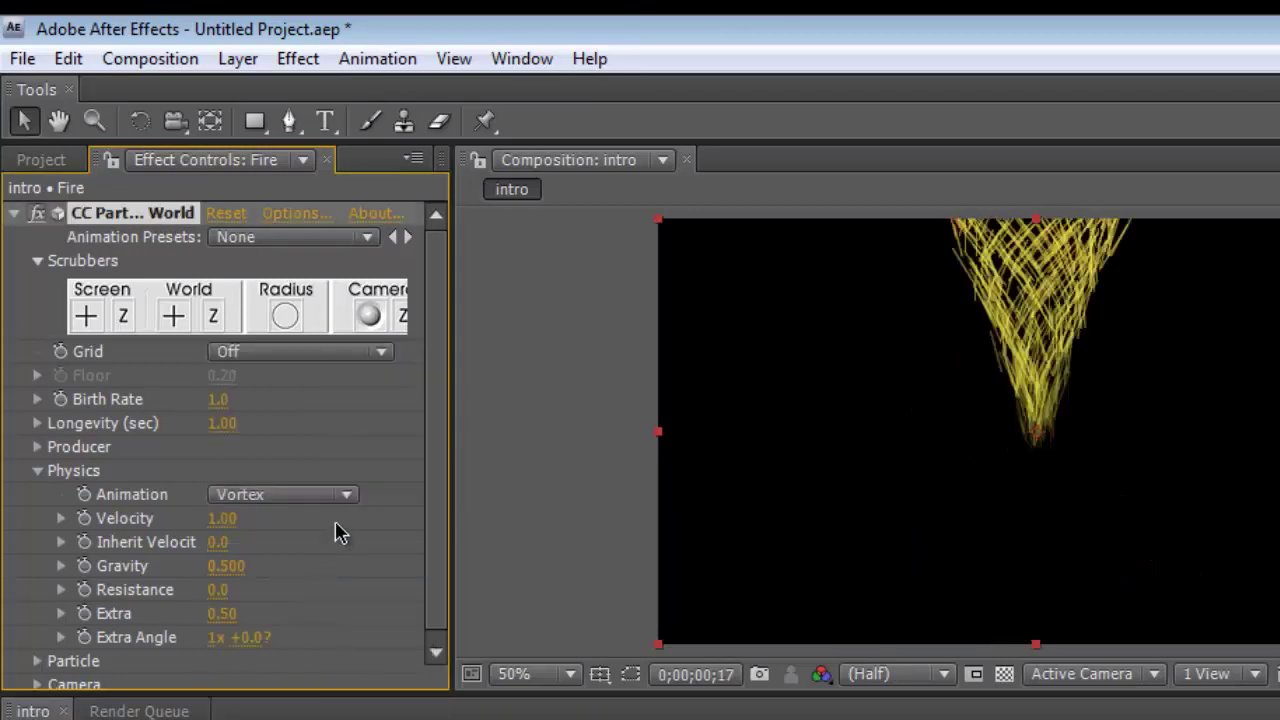
pyautogui.click(349, 494)
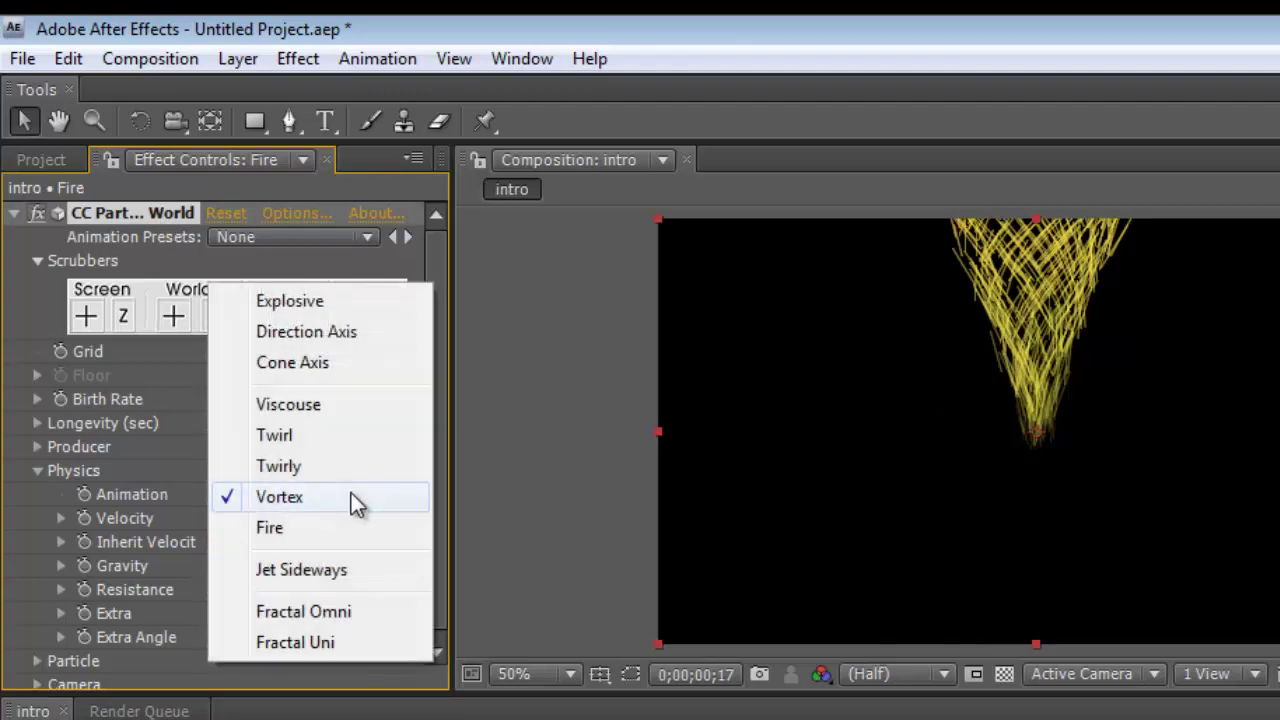
pyautogui.click(352, 562)
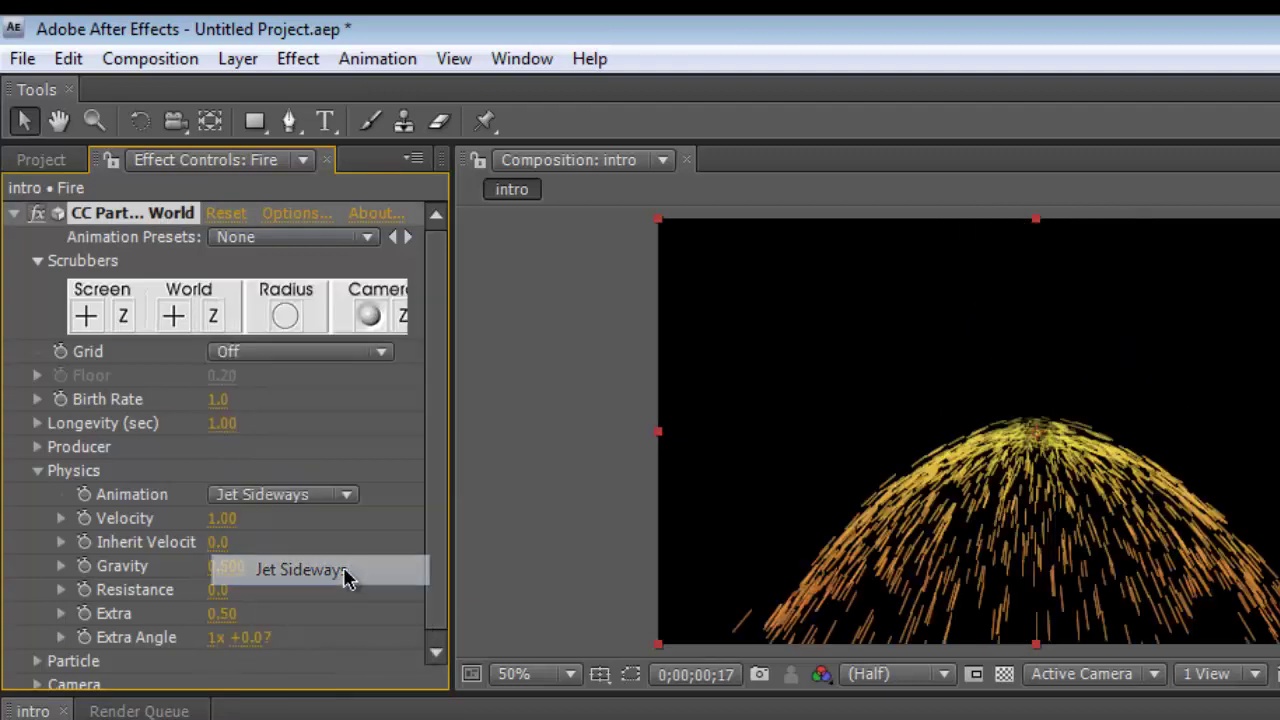
pyautogui.click(346, 495)
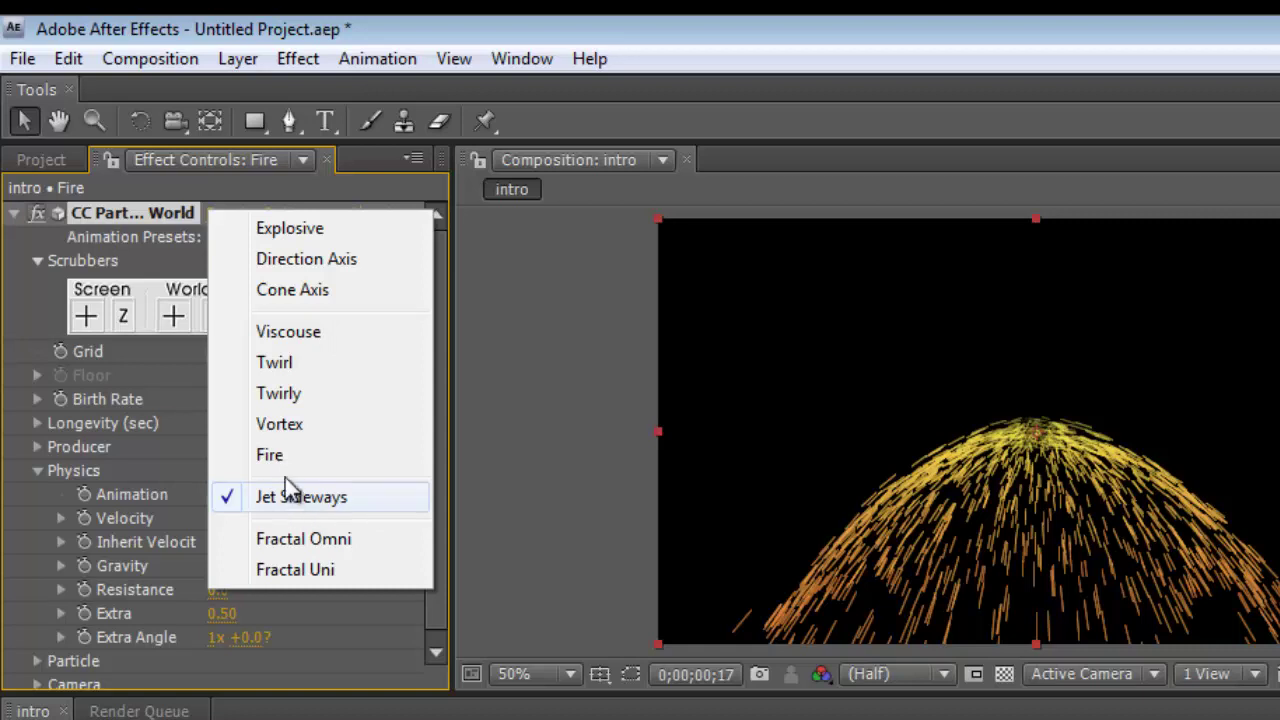
pyautogui.click(285, 463)
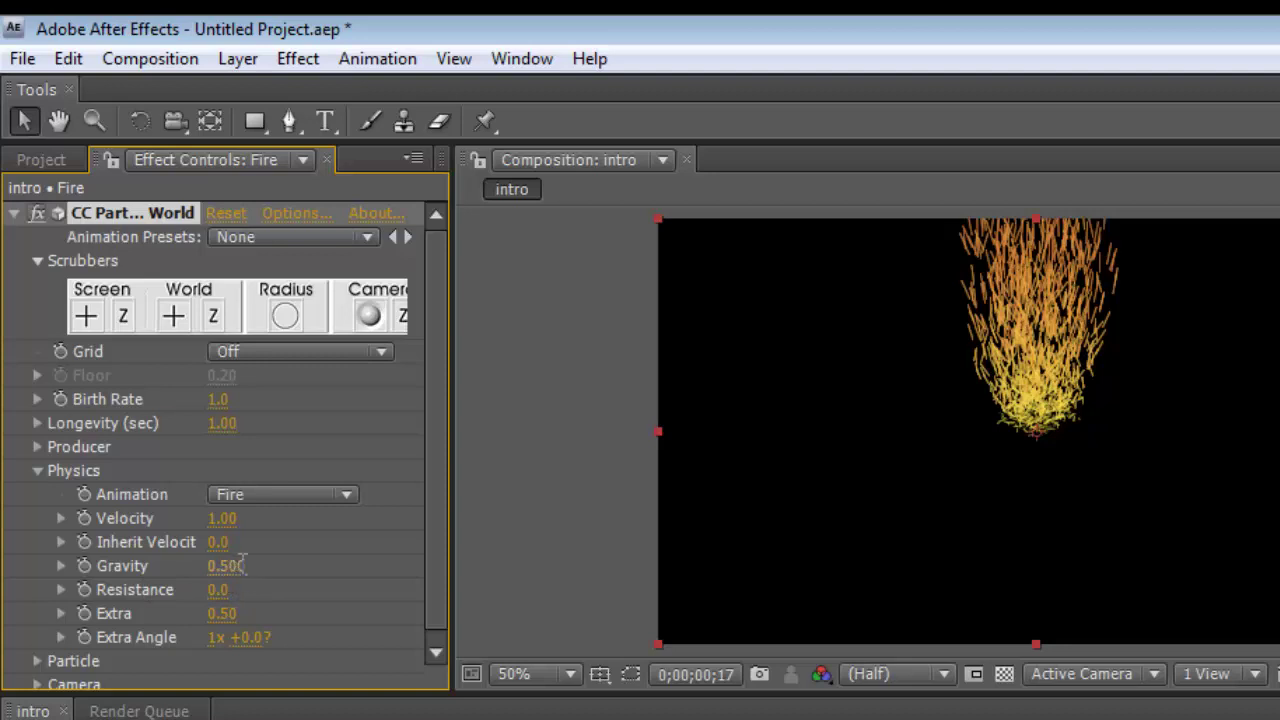
# Reduce the particle Gravity to 0.200
pyautogui.click(228, 565)
pyautogui.press('BackSpace')
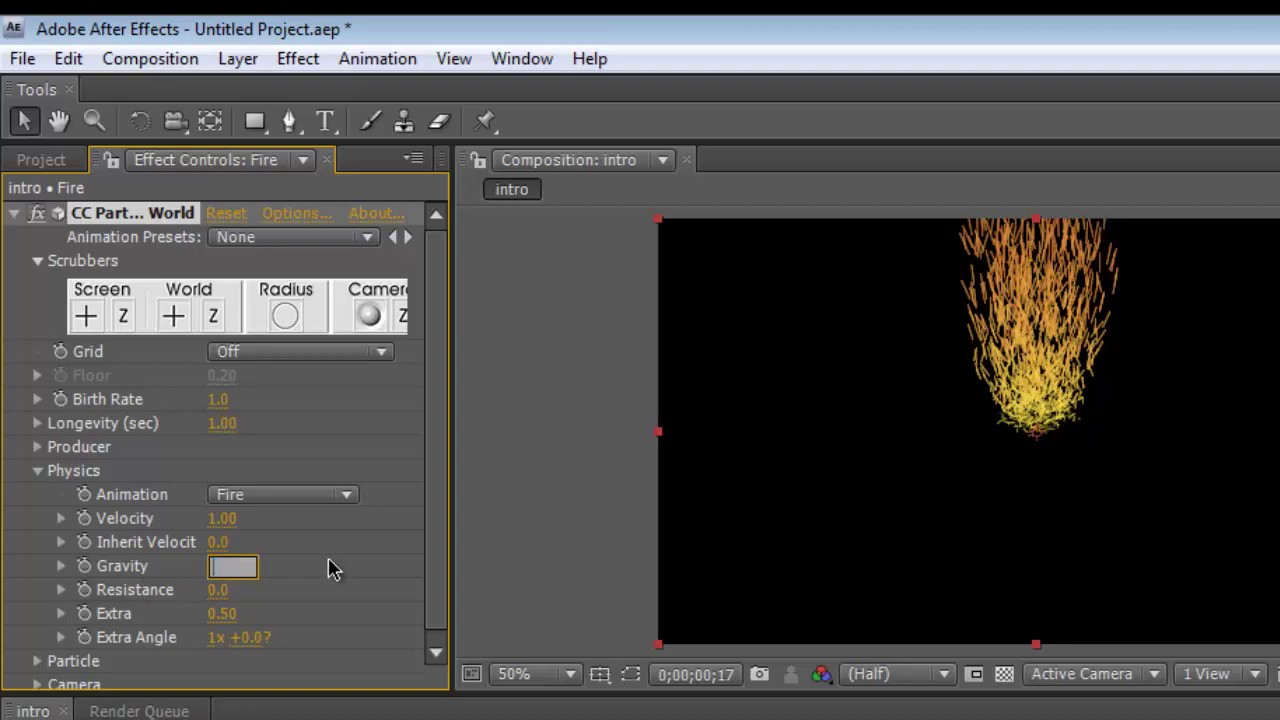
pyautogui.write('0.2')
pyautogui.write('00')
pyautogui.press('Return')
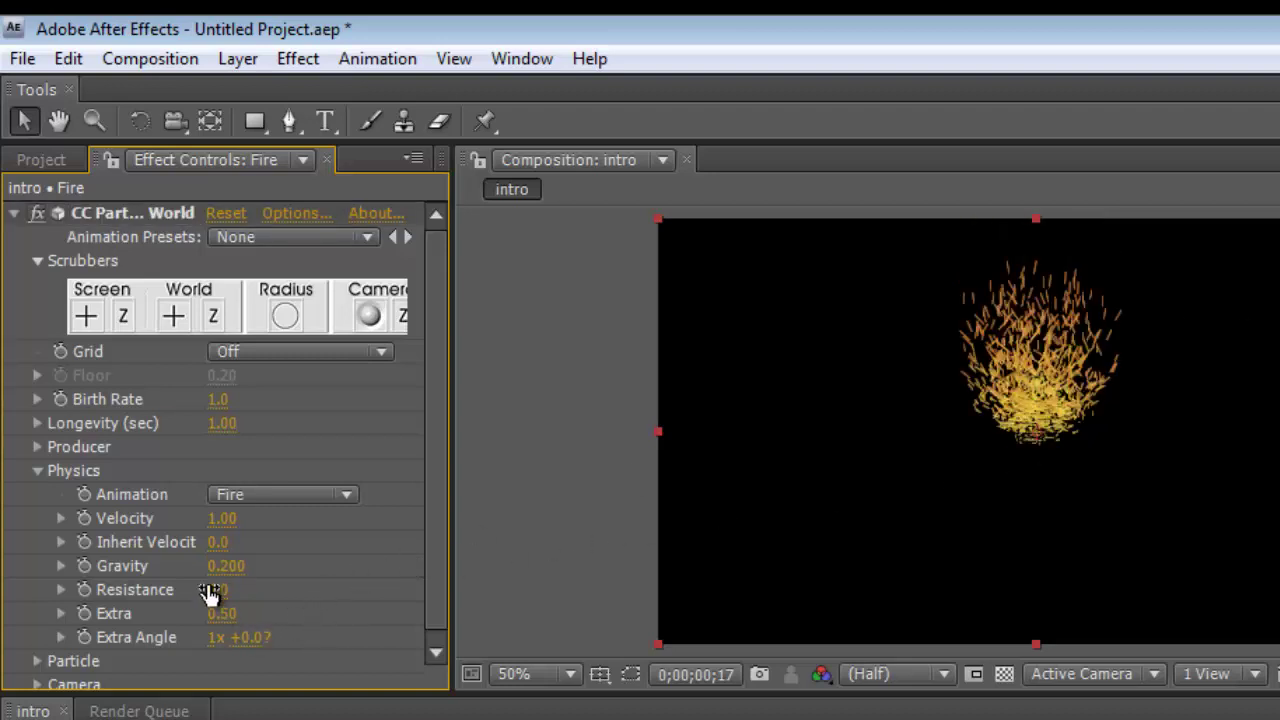
# Expand the Particle group and try Star and Faded Sphere particle types
pyautogui.click(37, 470)
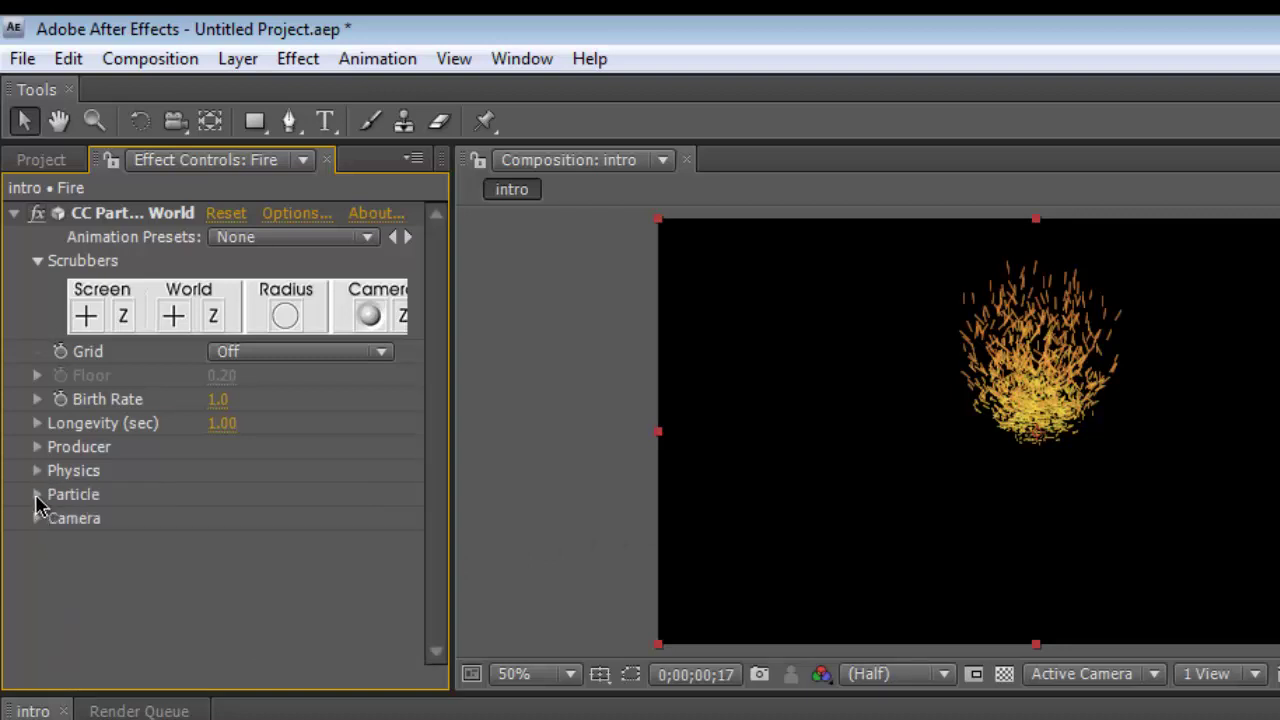
pyautogui.click(36, 496)
pyautogui.scroll(-5, 55, 495)
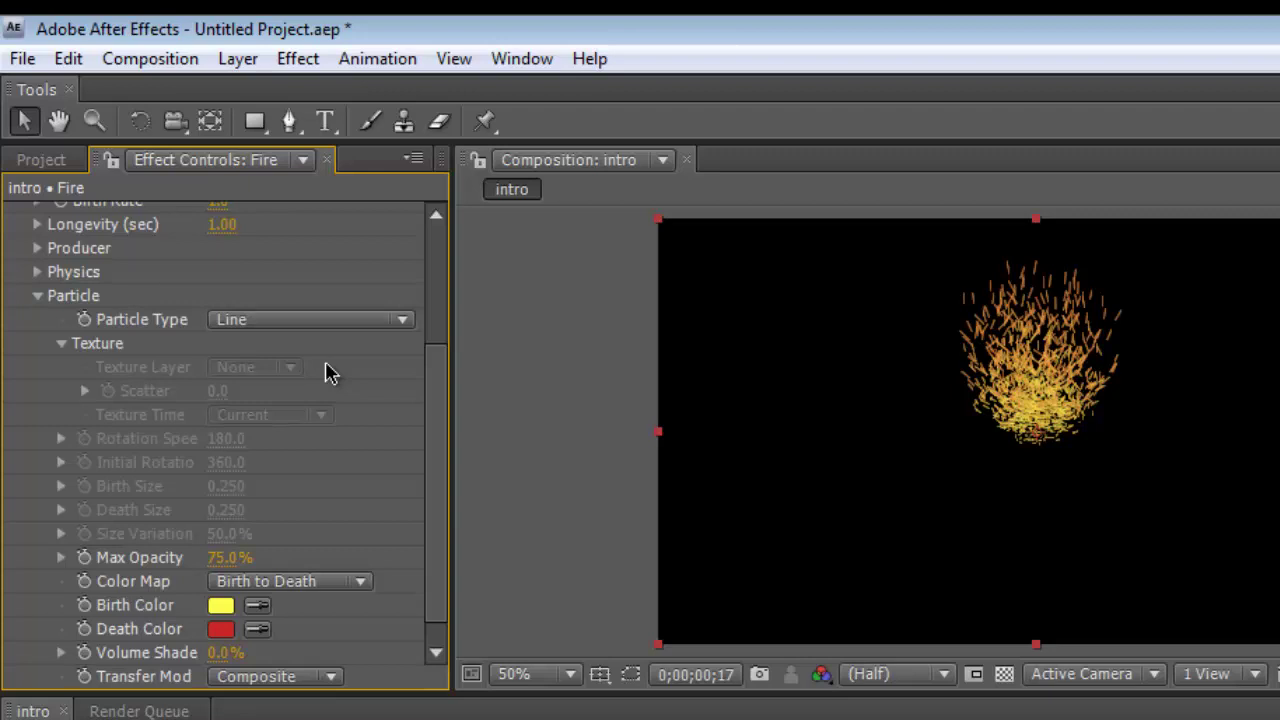
pyautogui.click(388, 320)
pyautogui.click(380, 347)
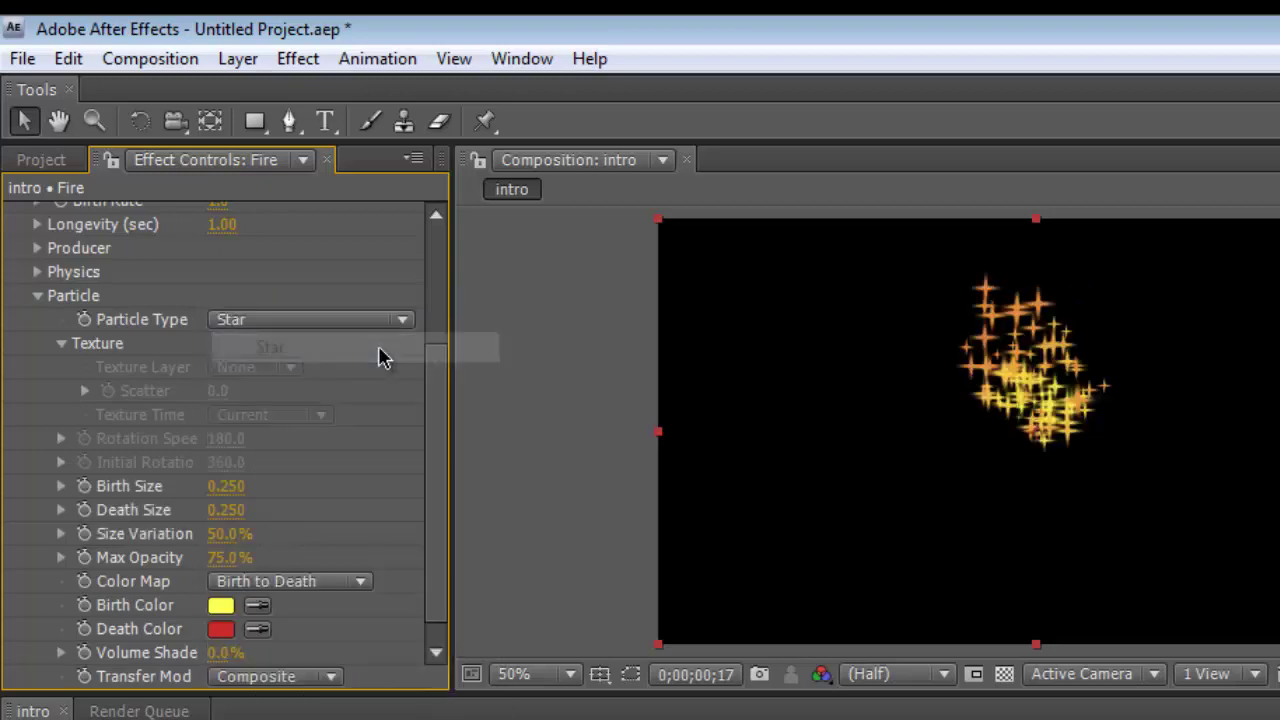
pyautogui.click(378, 320)
pyautogui.click(367, 390)
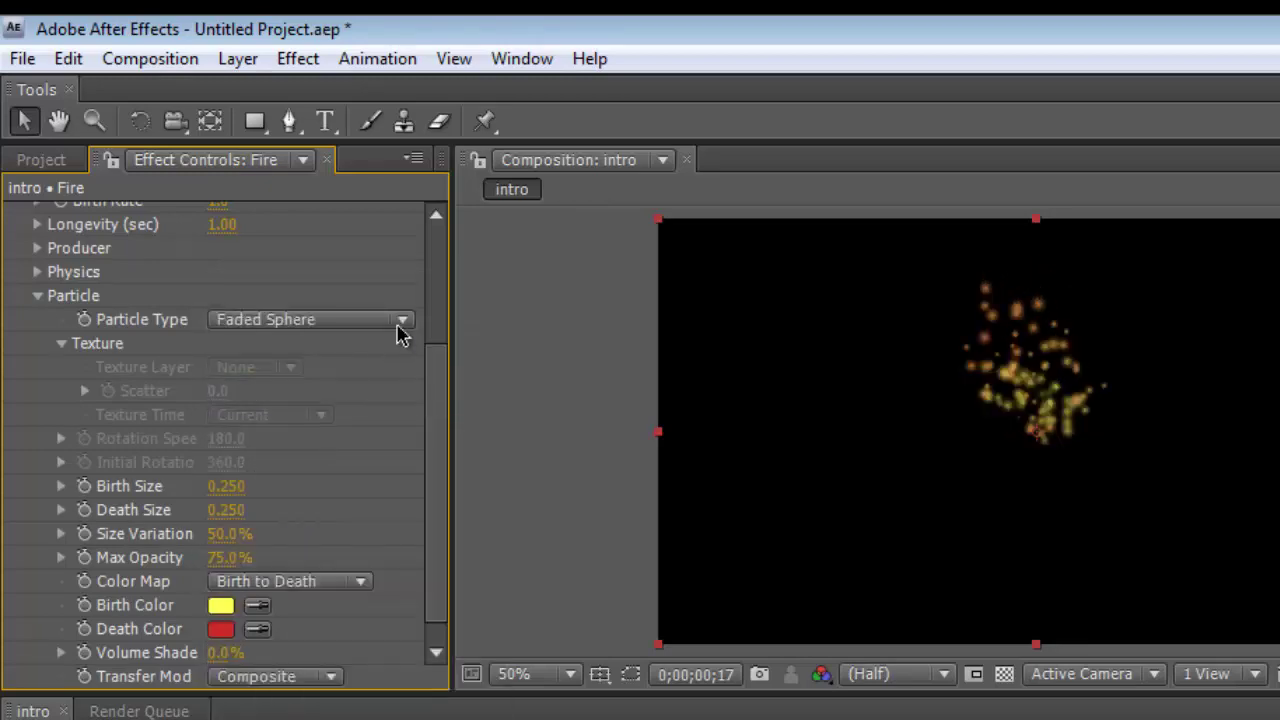
# Try Motion Square, Bubble and Cube, then settle on TriPolygon particles
pyautogui.click(400, 320)
pyautogui.click(350, 466)
pyautogui.click(388, 321)
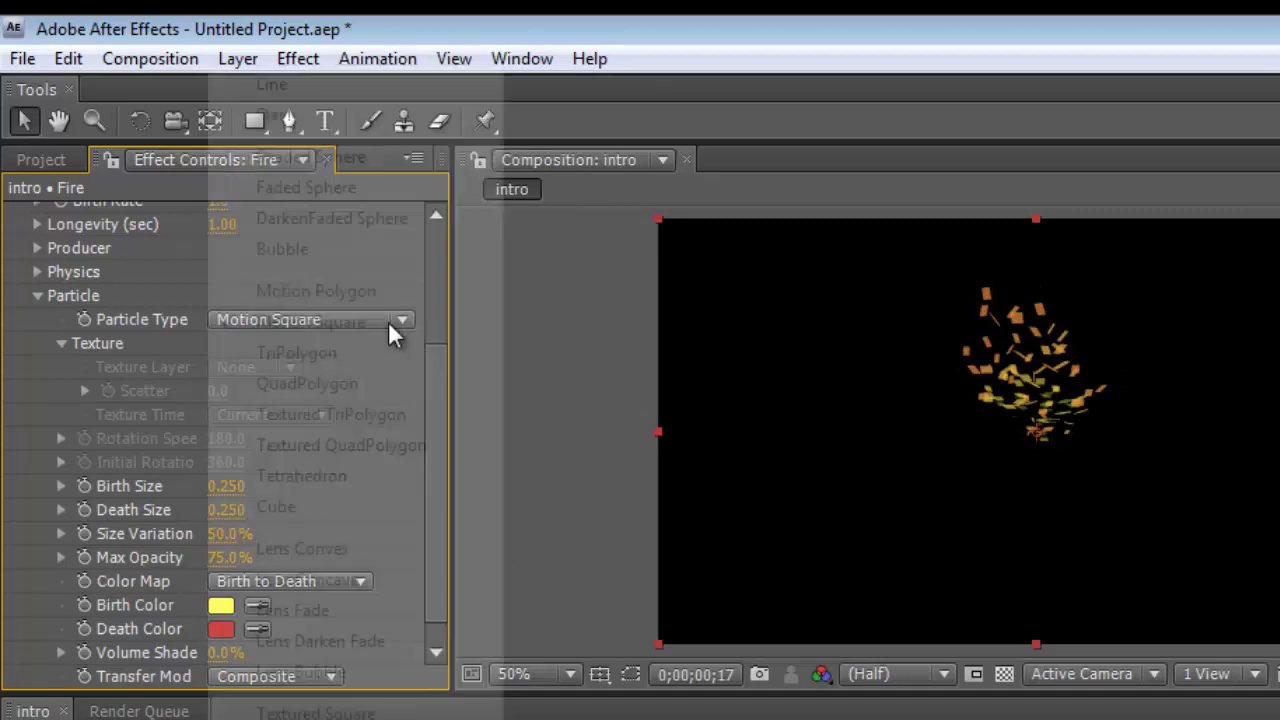
pyautogui.click(408, 251)
pyautogui.click(367, 320)
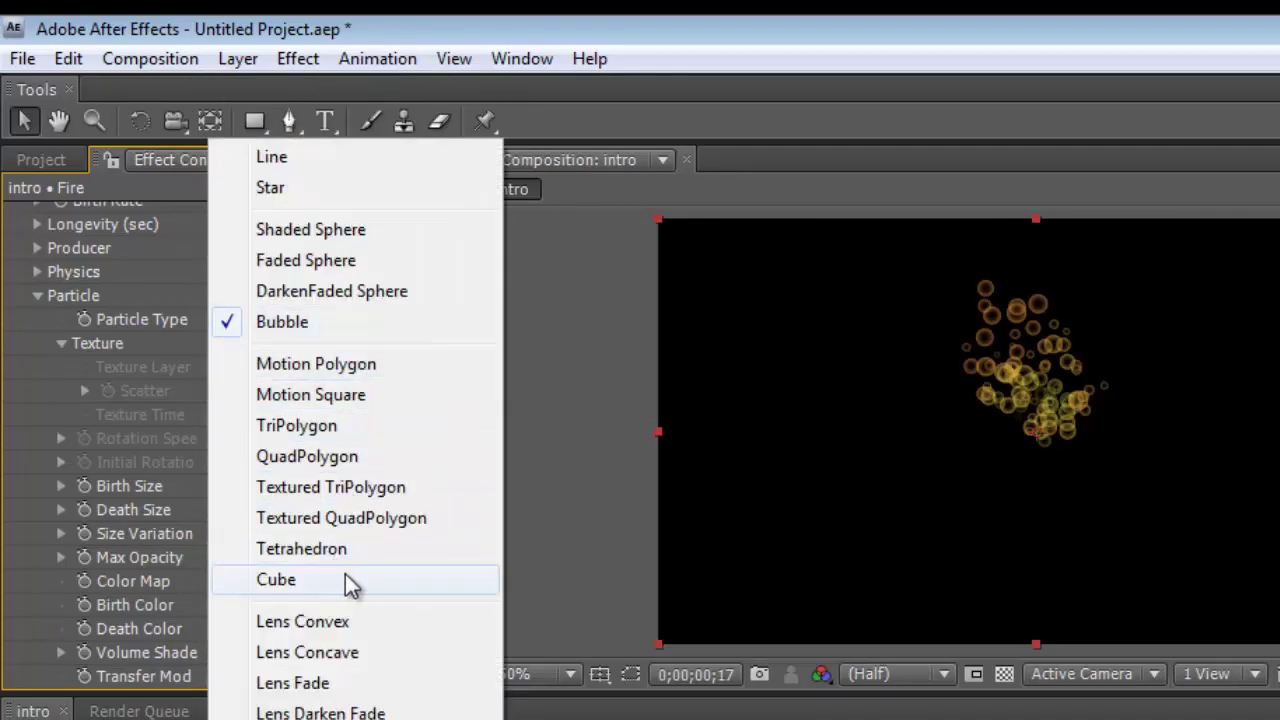
pyautogui.click(346, 577)
pyautogui.click(393, 319)
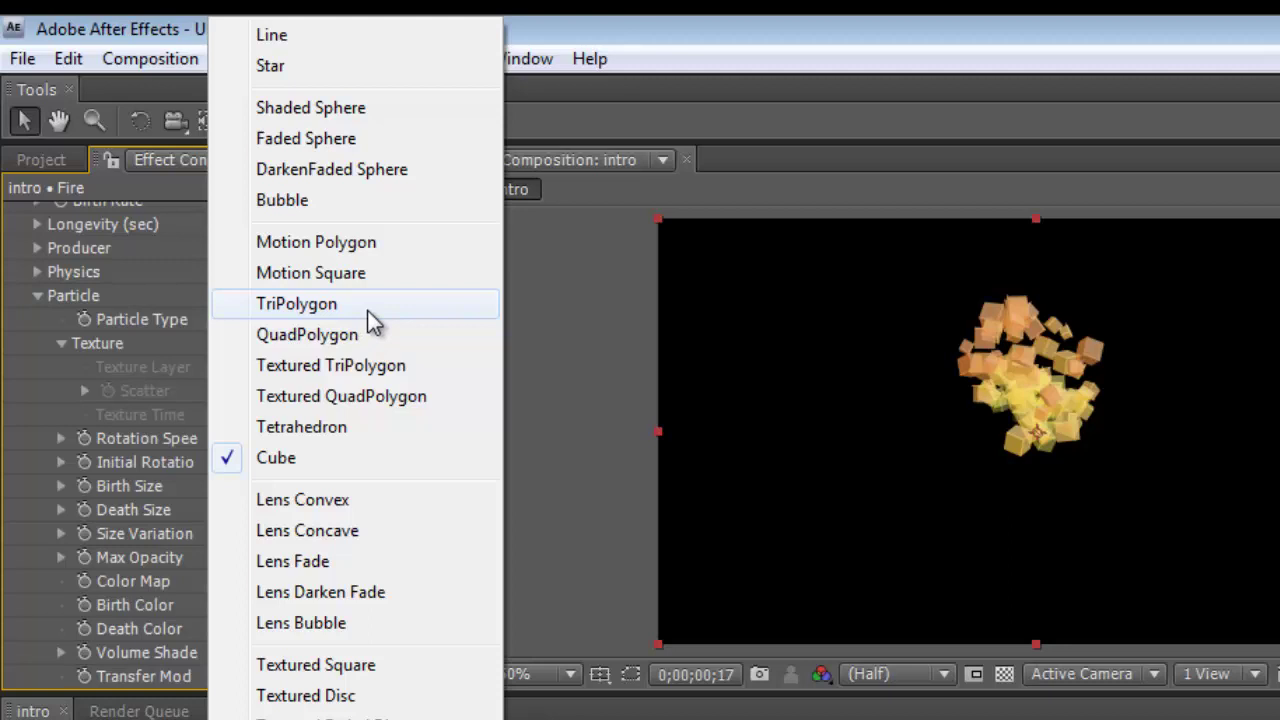
pyautogui.click(369, 311)
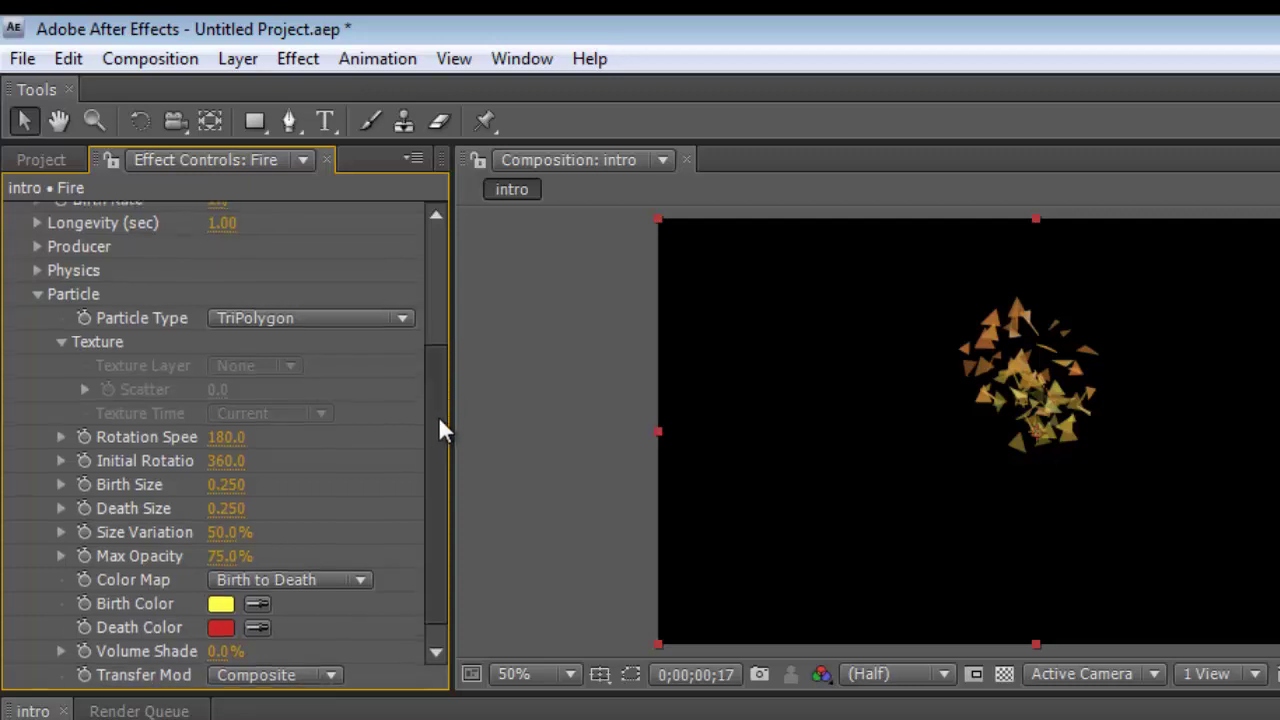
# Keep the yellow Birth Color, collapse Texture and Particle, and drag Fire lower in frame
pyautogui.scroll(-1, 440, 428)
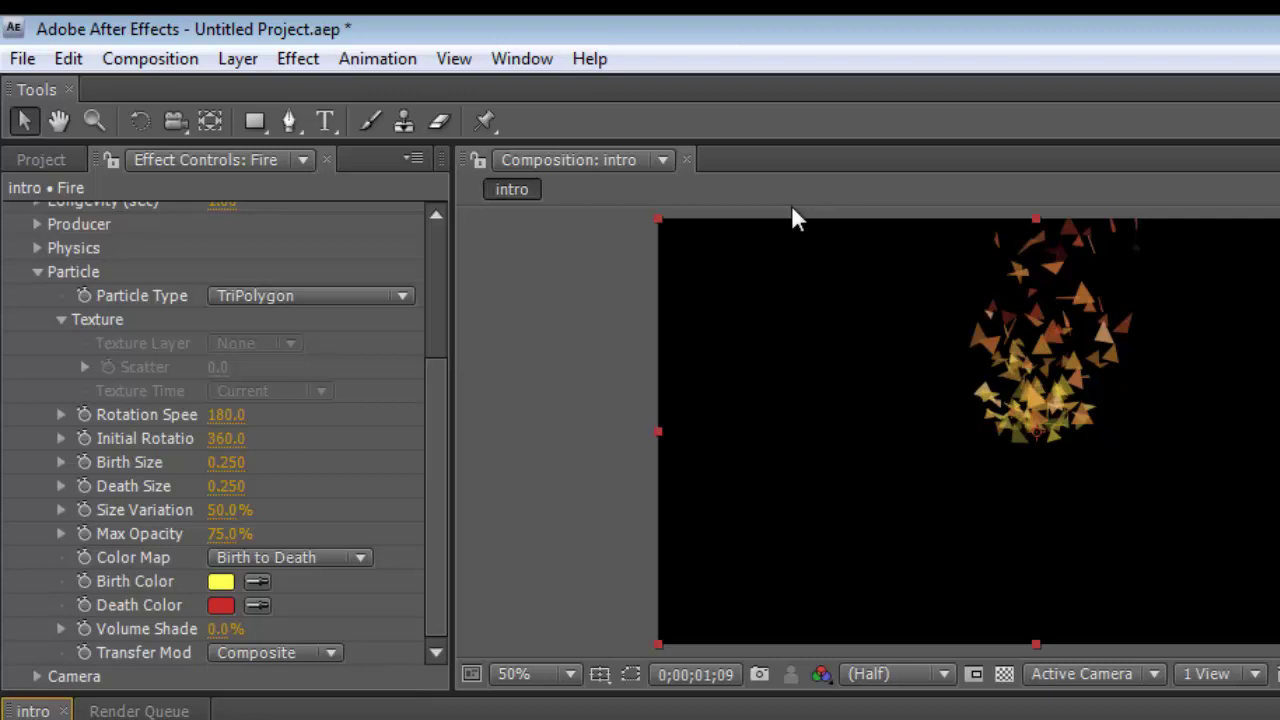
pyautogui.click(221, 582)
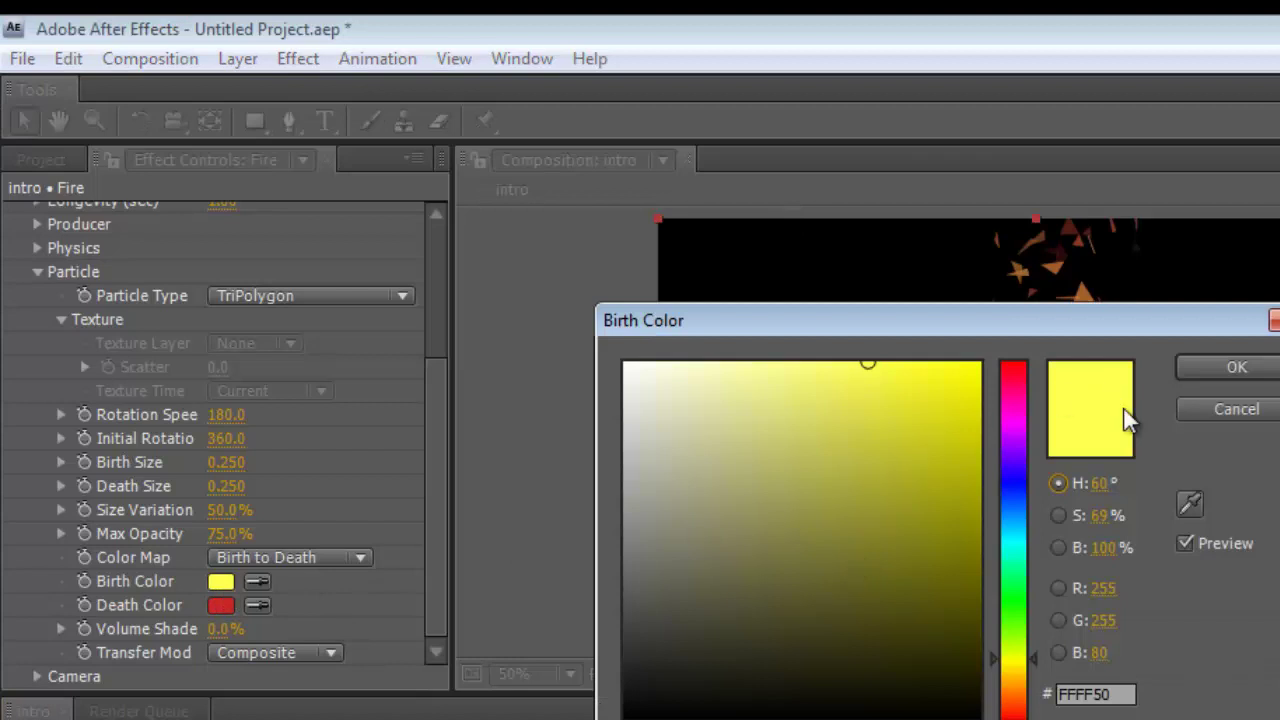
pyautogui.click(1237, 367)
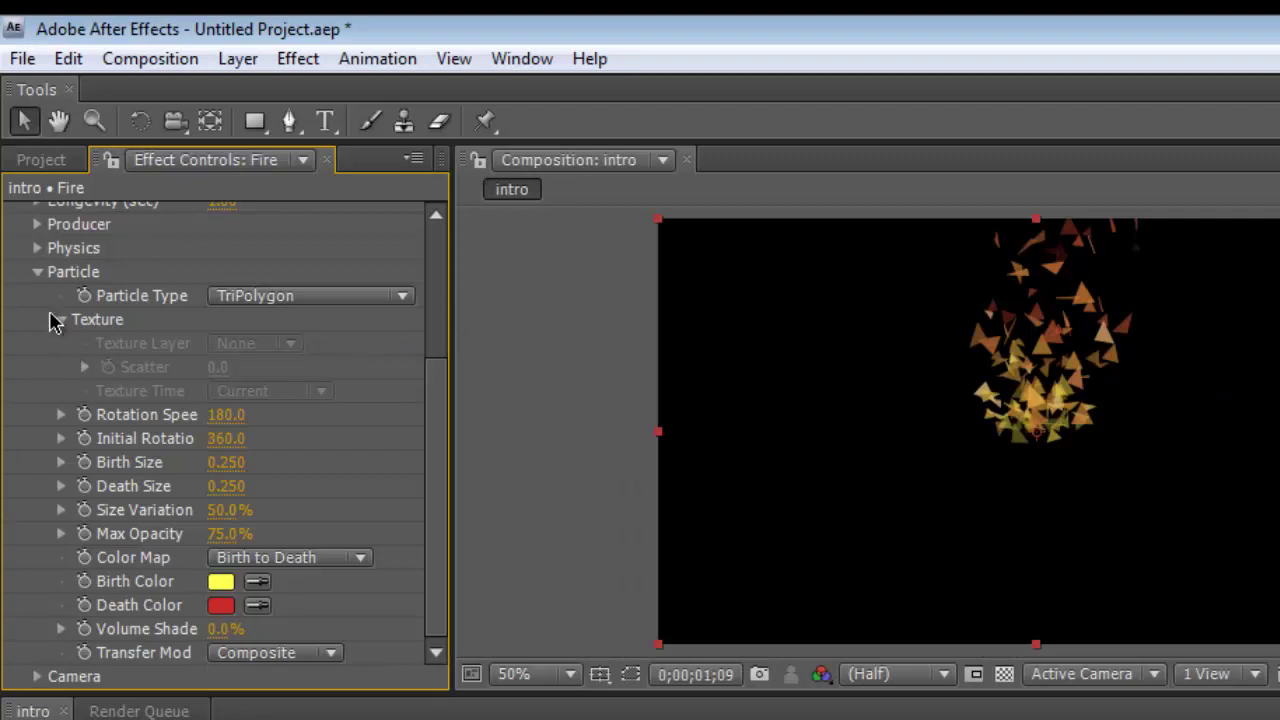
pyautogui.click(60, 320)
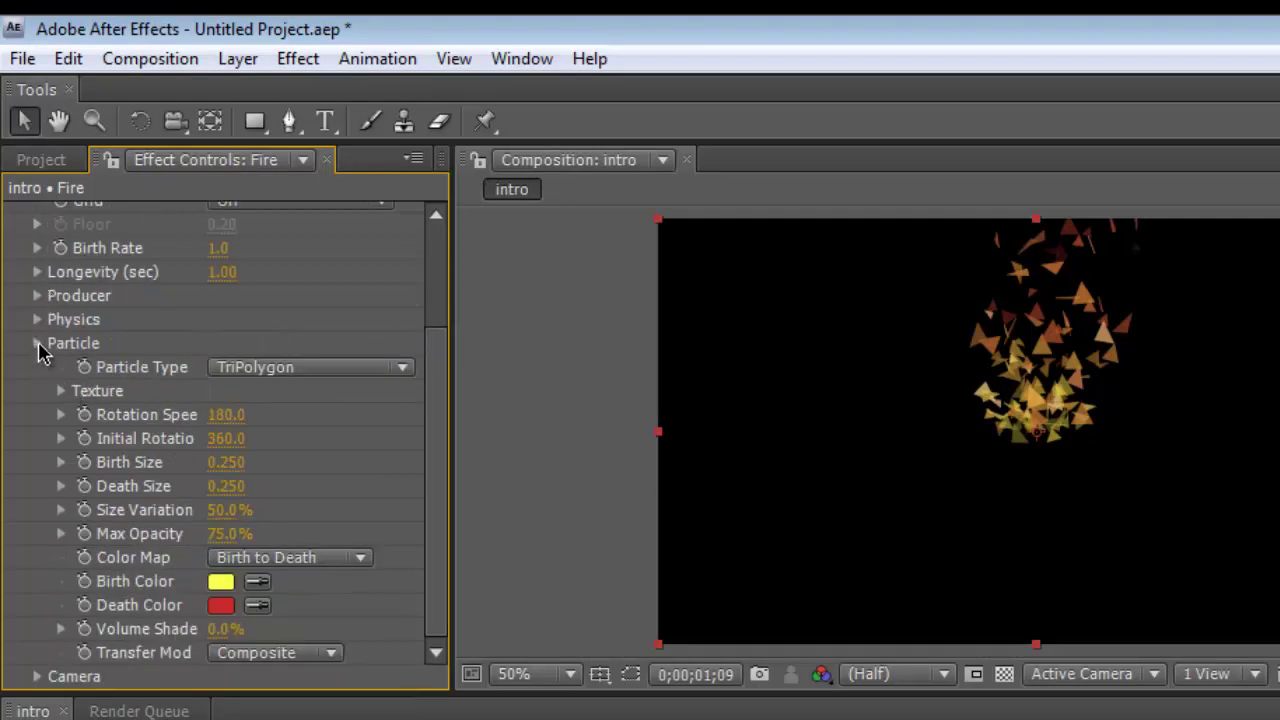
pyautogui.click(37, 343)
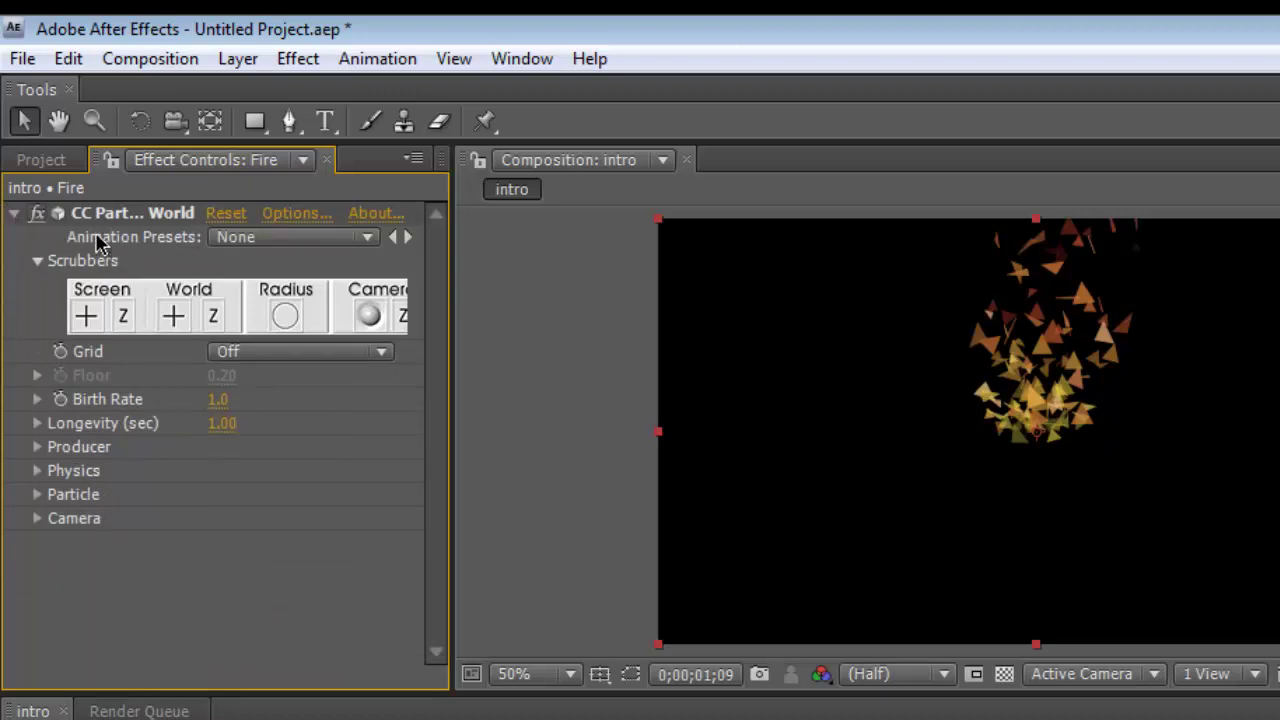
pyautogui.moveTo(1040, 380); pyautogui.dragTo(1041, 556)
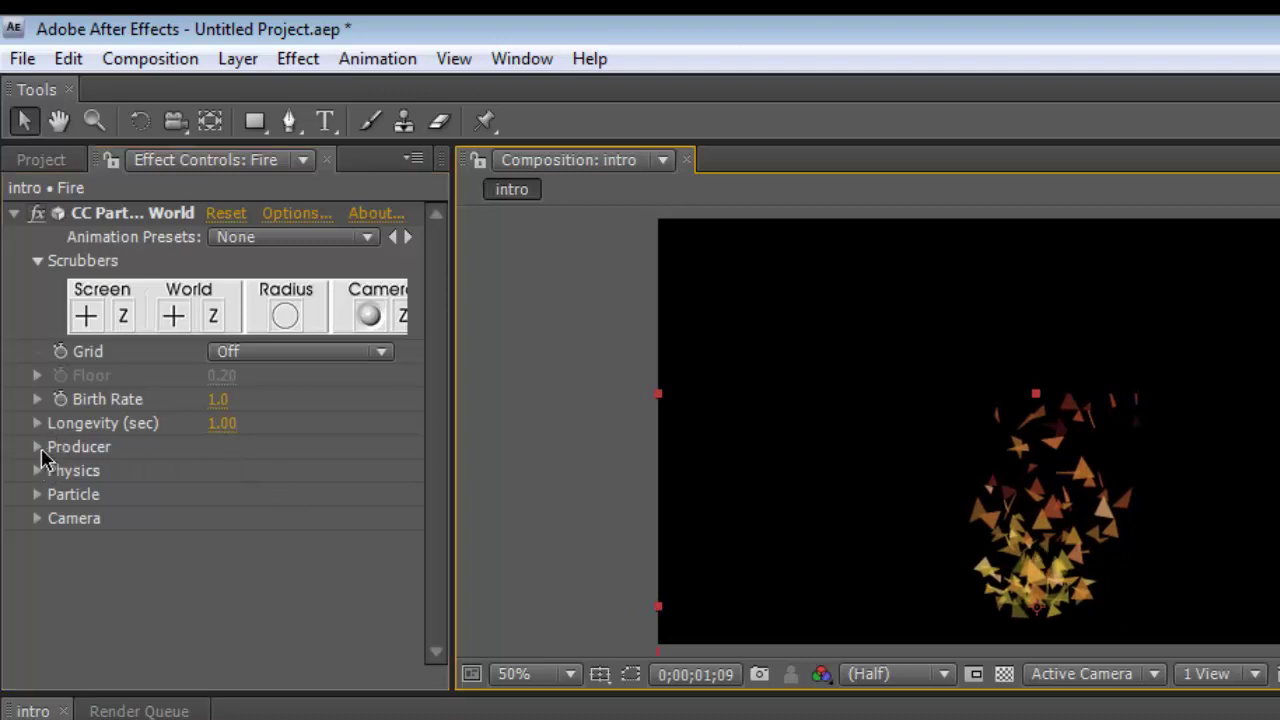
# Expand Producer and try Position Y at 0.20 before resetting it to 0
pyautogui.click(38, 447)
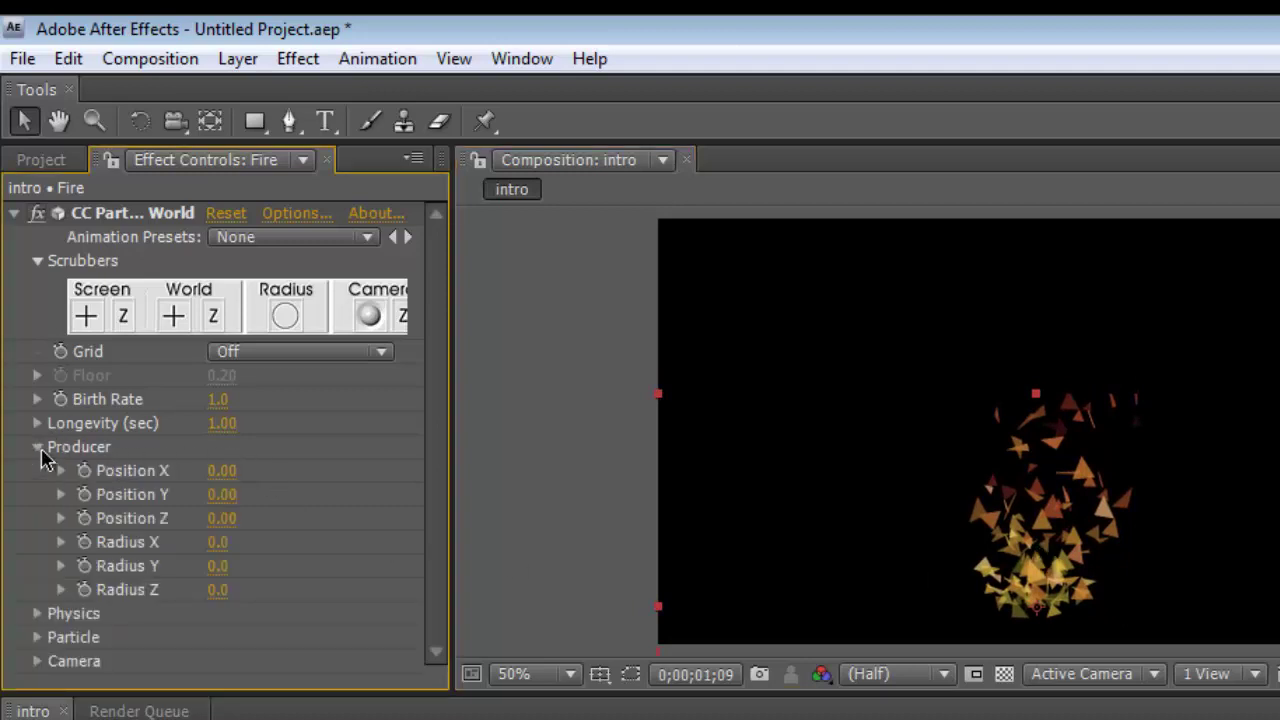
pyautogui.click(221, 494)
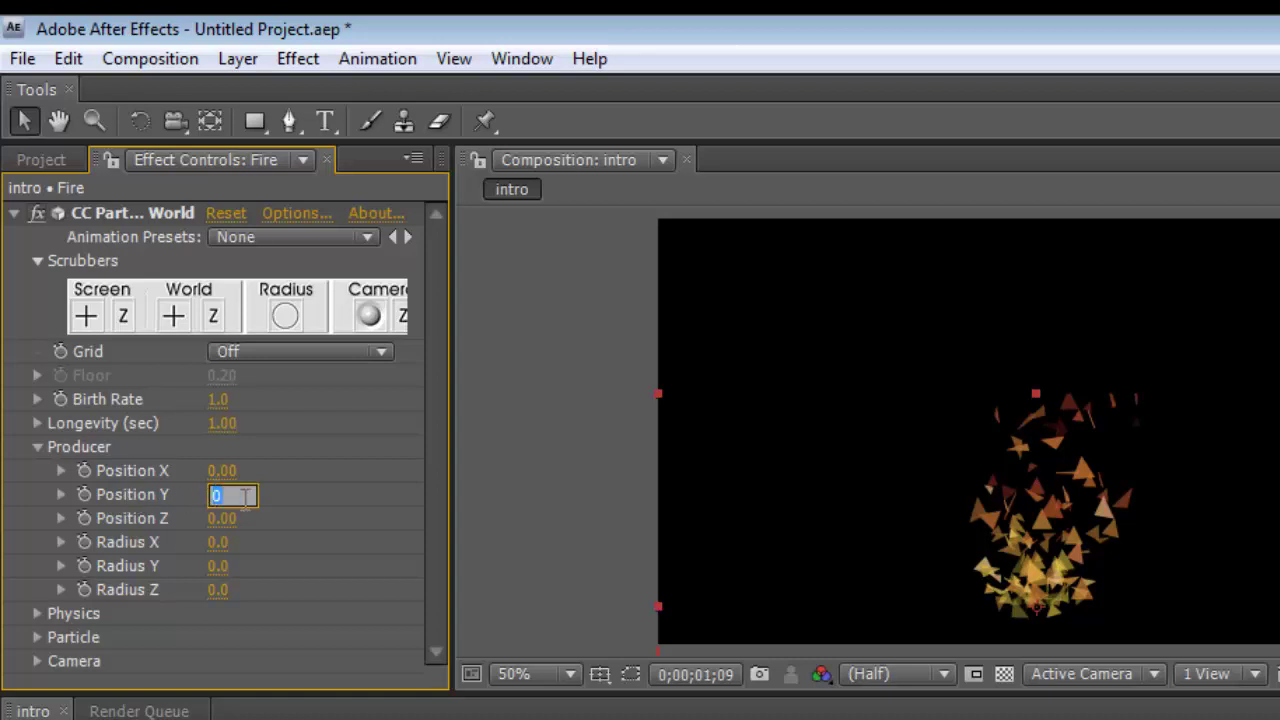
pyautogui.click(295, 500)
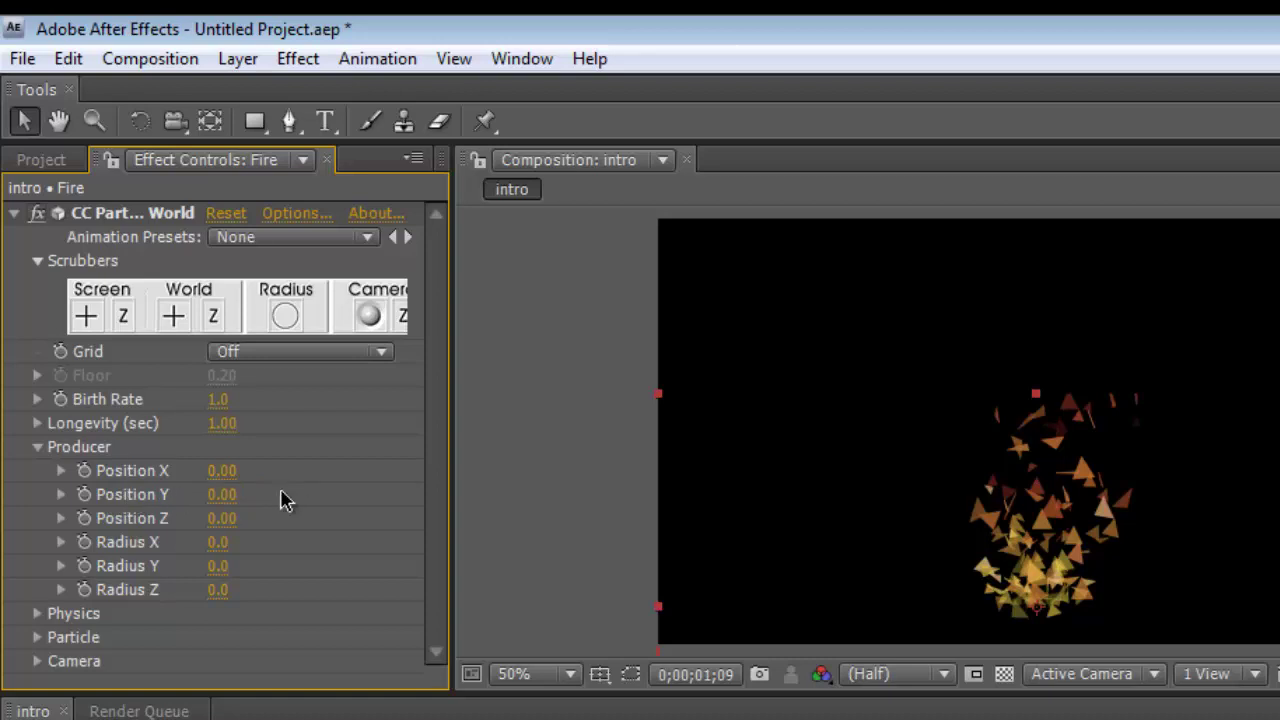
pyautogui.click(221, 496)
pyautogui.write('0.2')
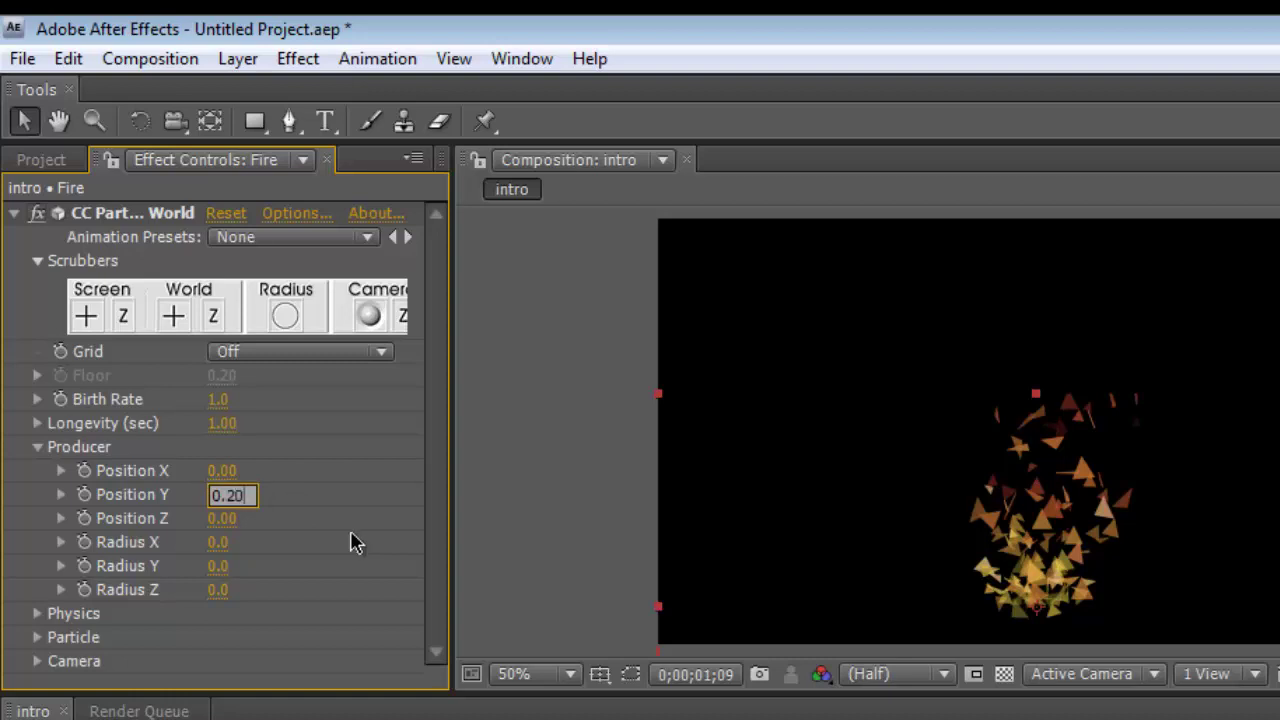
pyautogui.click(390, 546)
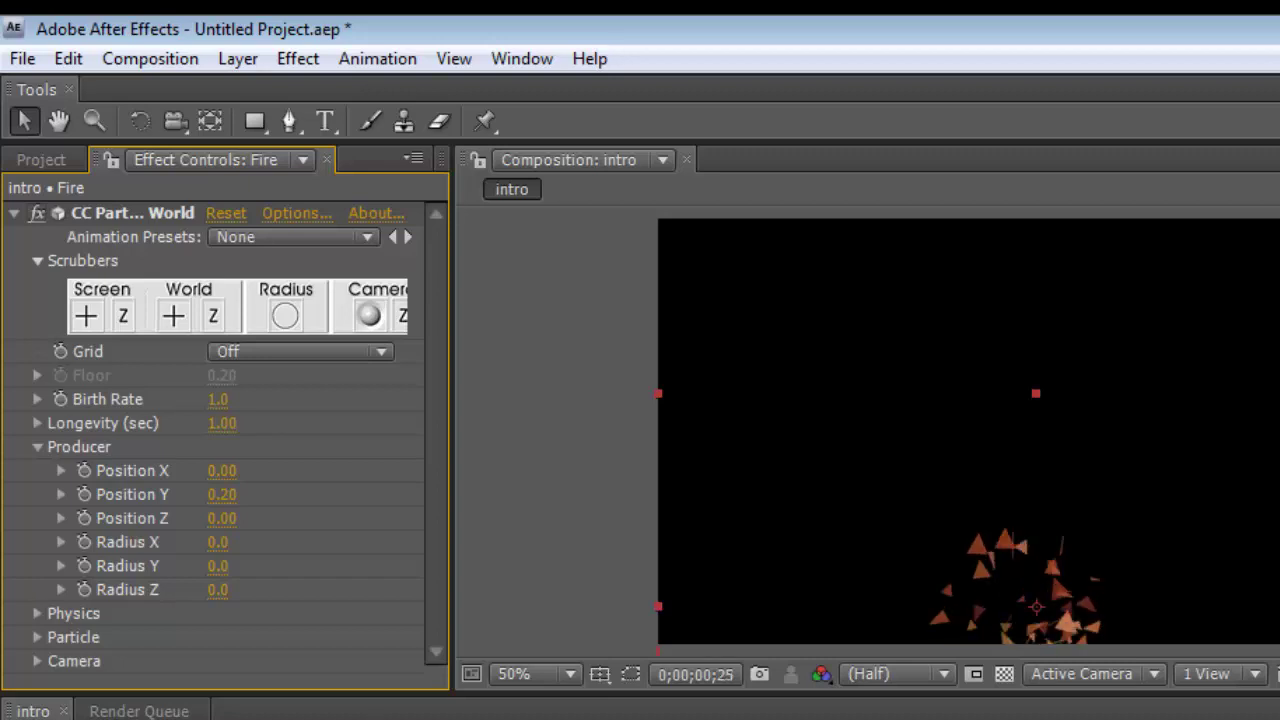
pyautogui.click(232, 495)
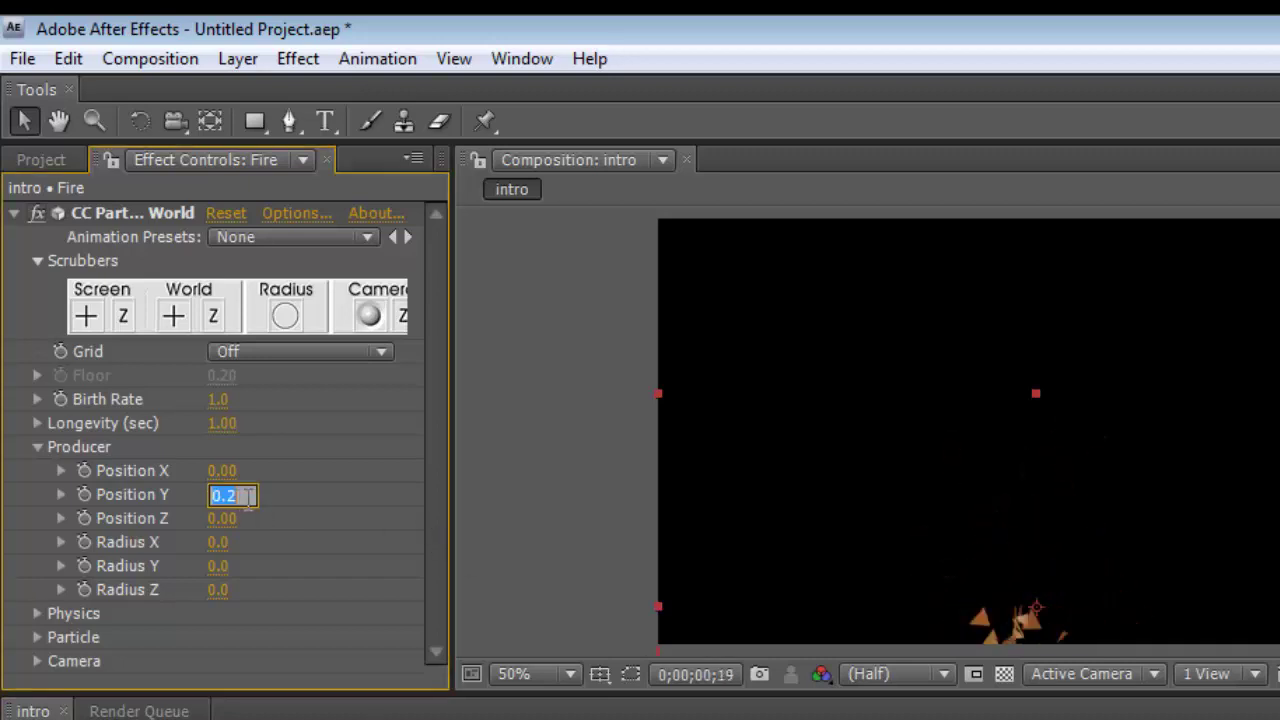
pyautogui.write('0')
pyautogui.press('Return')
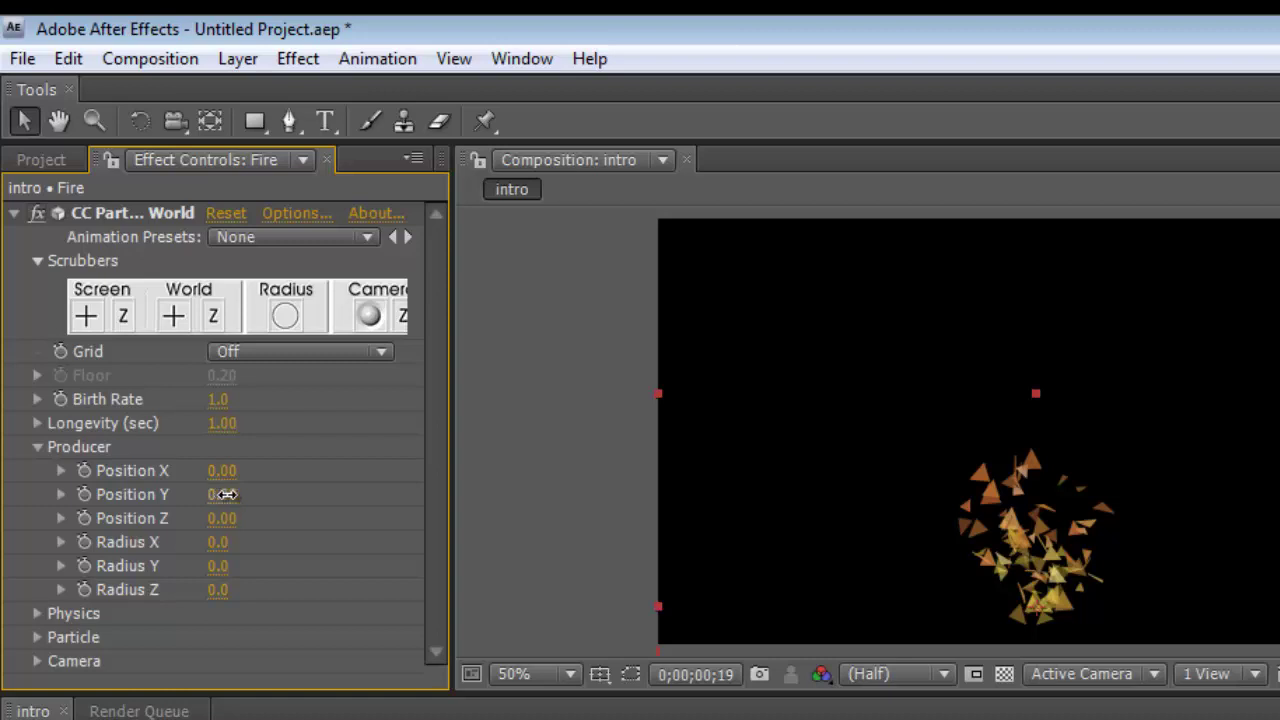
# Scrub Position Y while previewing the particles, leaving it at about 0.00
pyautogui.moveTo(221, 496); pyautogui.dragTo(240, 506)
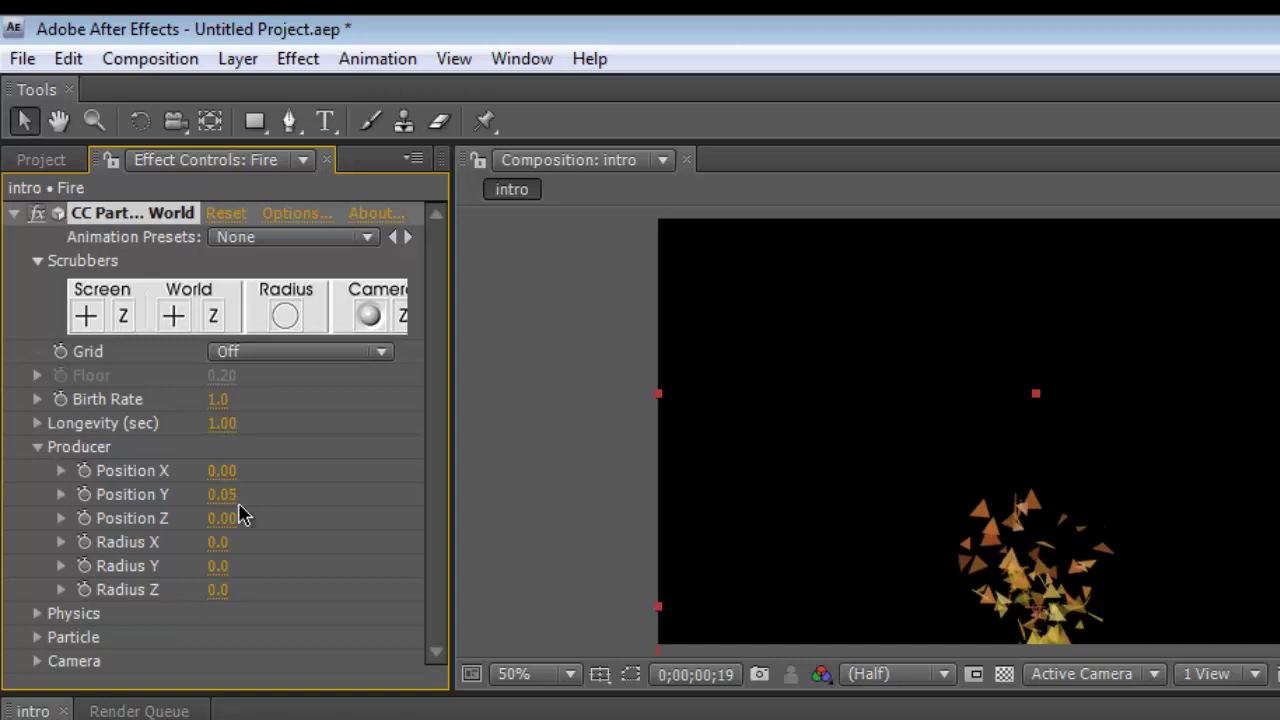
pyautogui.press('space')
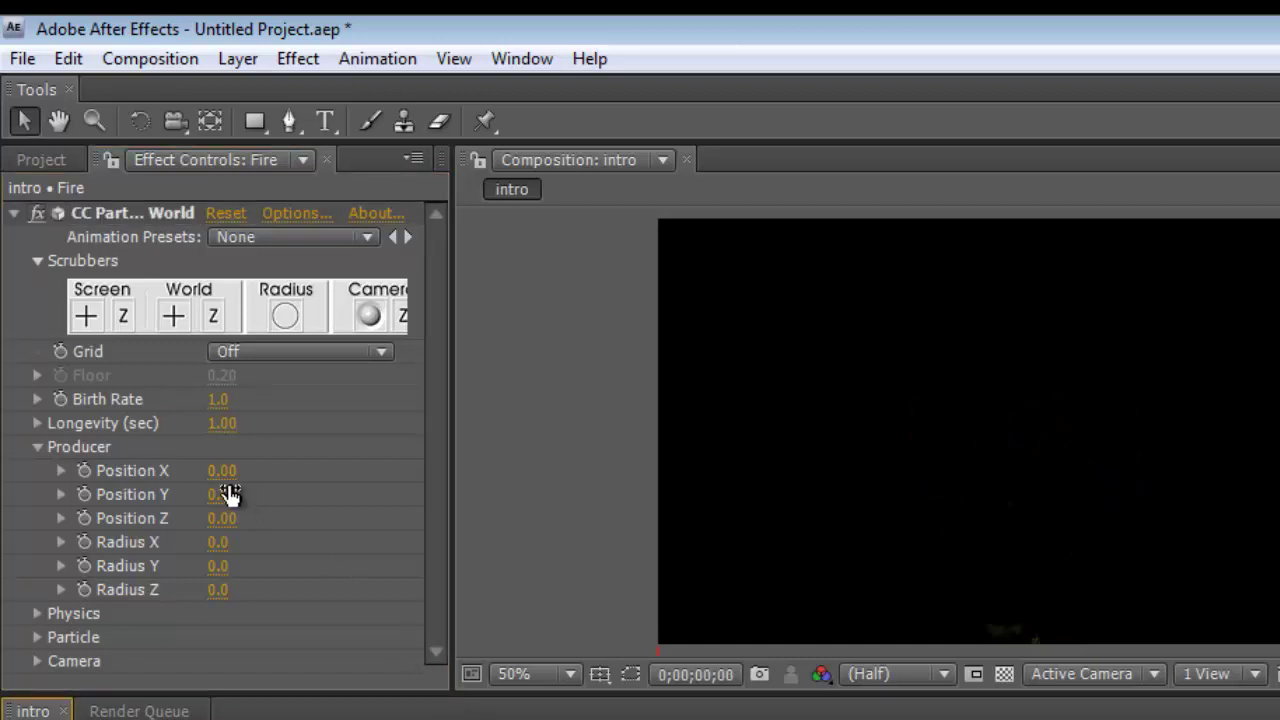
pyautogui.click(418, 508)
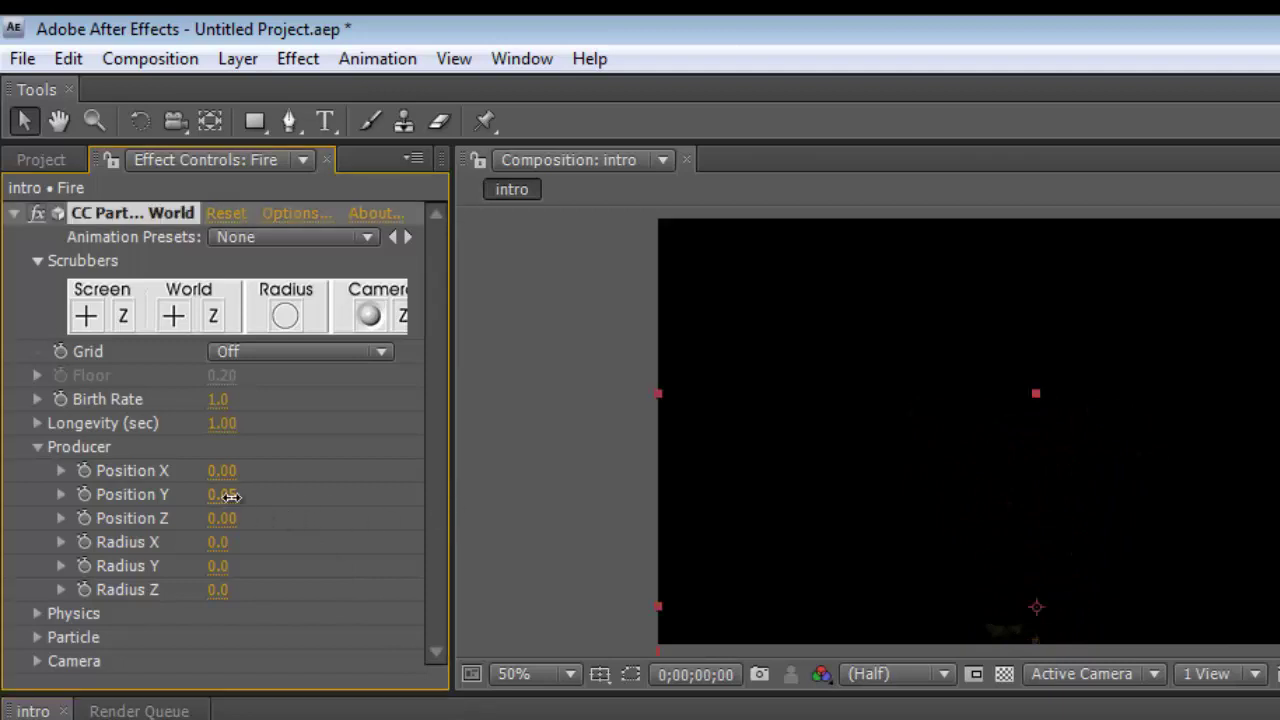
pyautogui.moveTo(230, 503); pyautogui.dragTo(229, 503)
pyautogui.moveTo(232, 507); pyautogui.dragTo(241, 514)
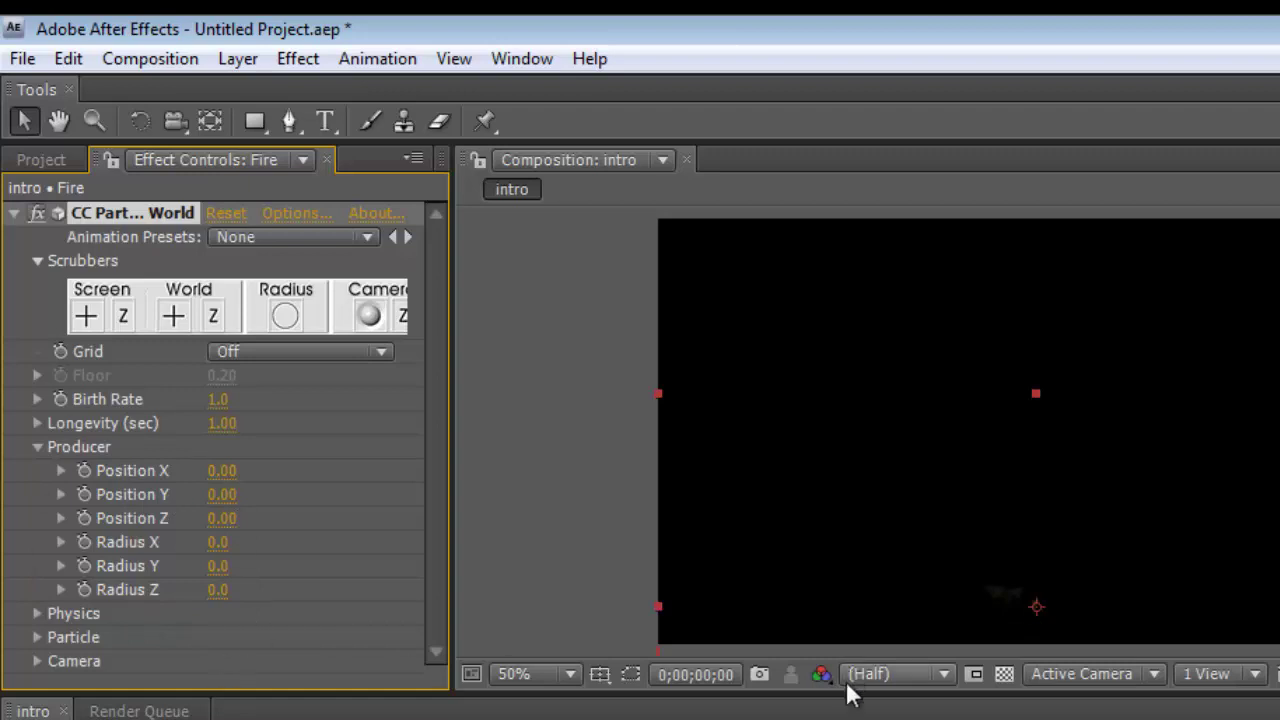
# Preview the triangle fire burst, nudge the Fire layer, and replay from the start
pyautogui.press('space')
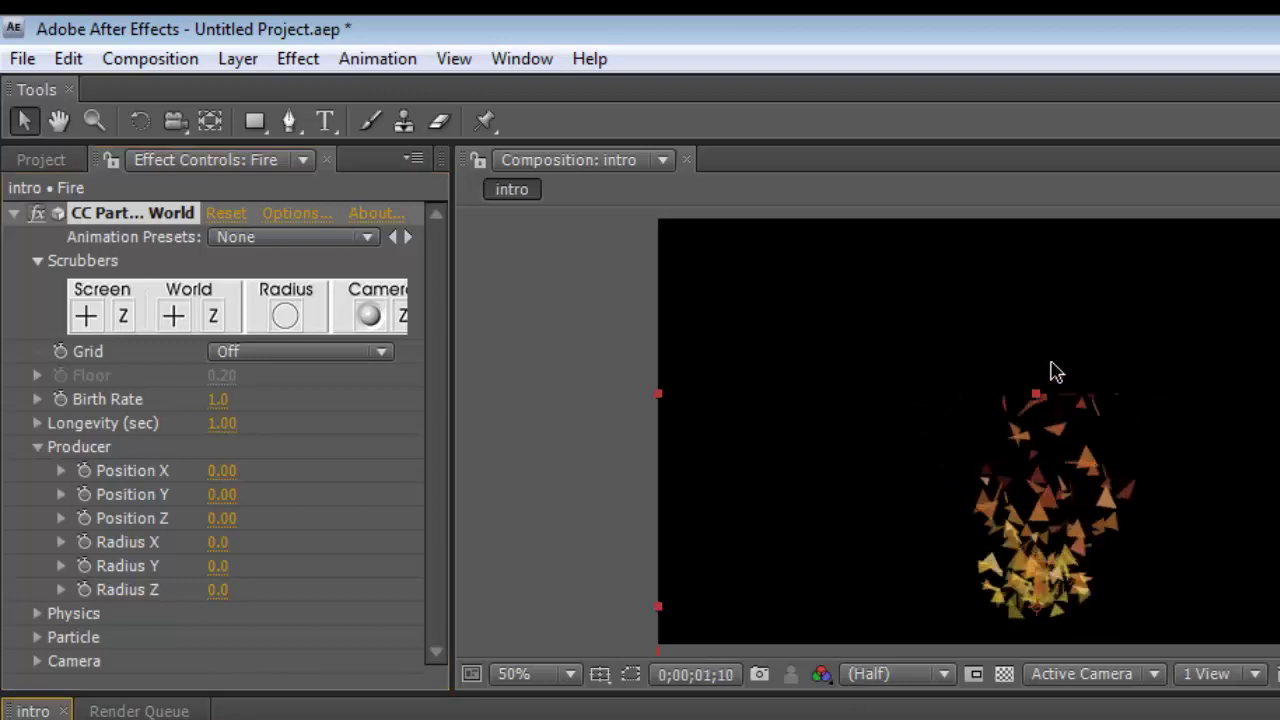
pyautogui.moveTo(1040, 398)
pyautogui.mouseDown()
pyautogui.moveTo(1044, 262)
pyautogui.moveTo(1065, 430)
pyautogui.mouseUp()
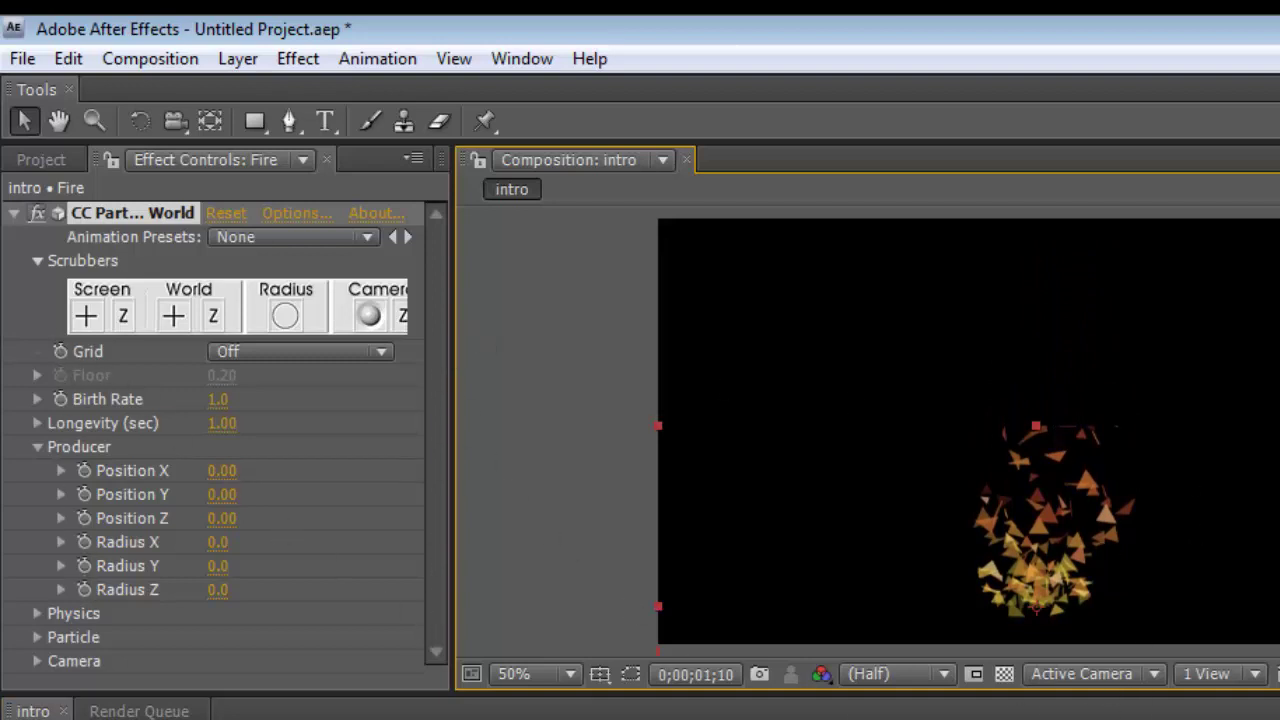
pyautogui.press('KP_0')
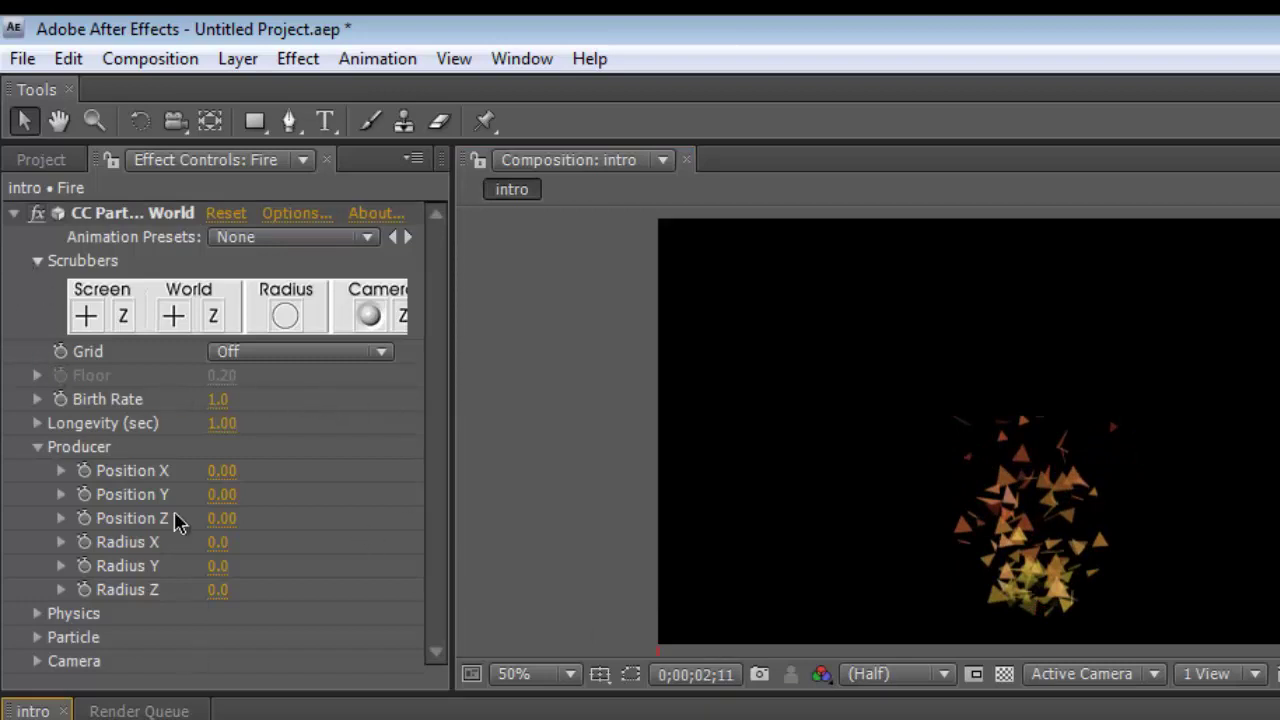
# Collapse the Producer settings, select CC Particle World and stop the preview
pyautogui.click(38, 447)
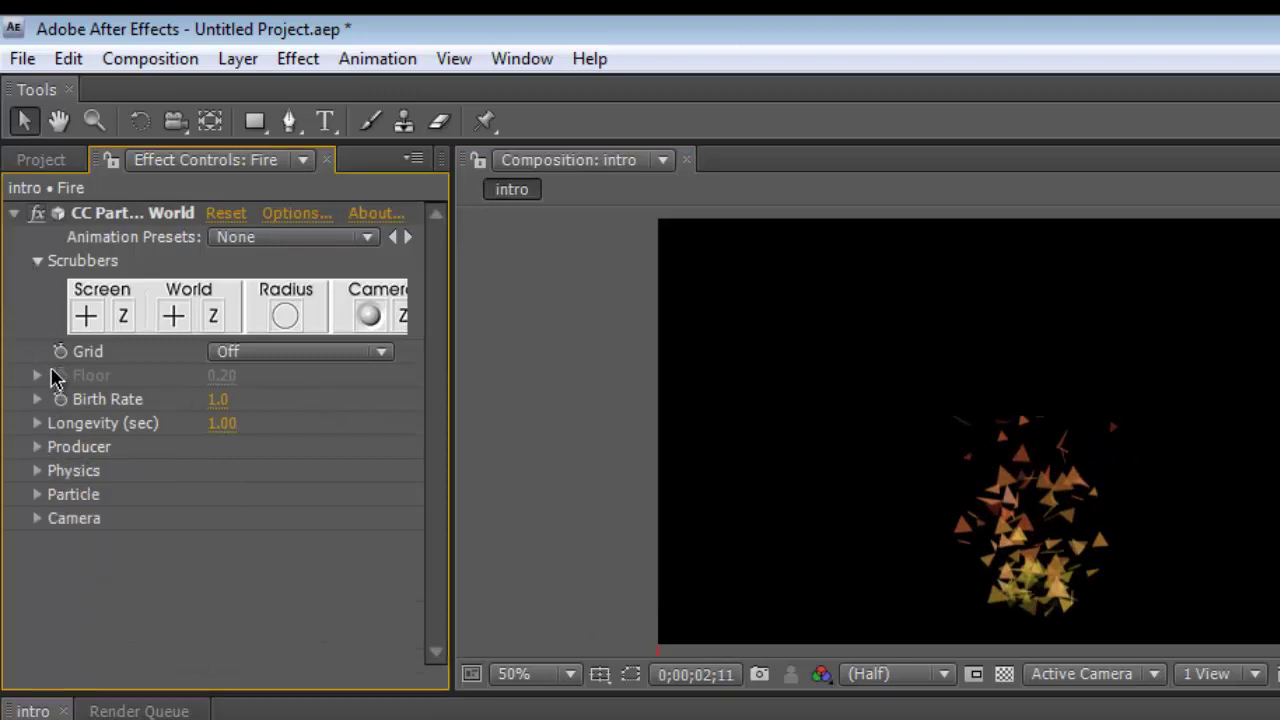
pyautogui.click(60, 400)
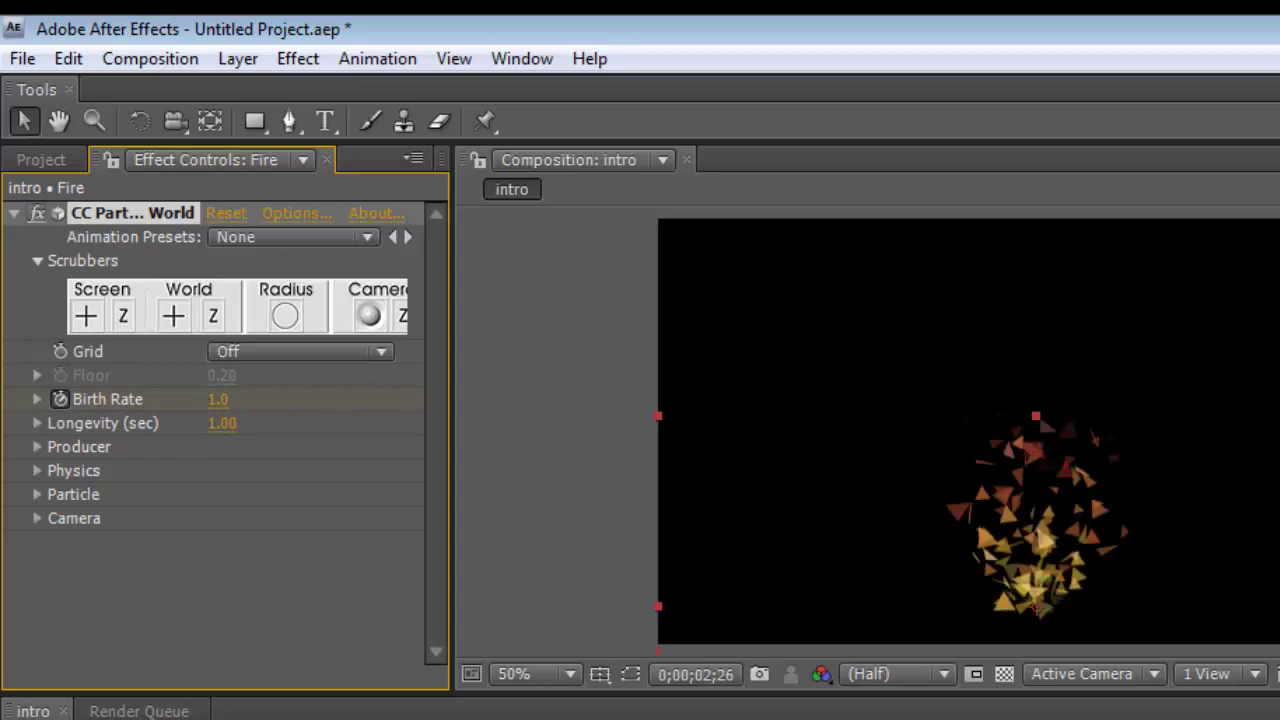
pyautogui.press('space')
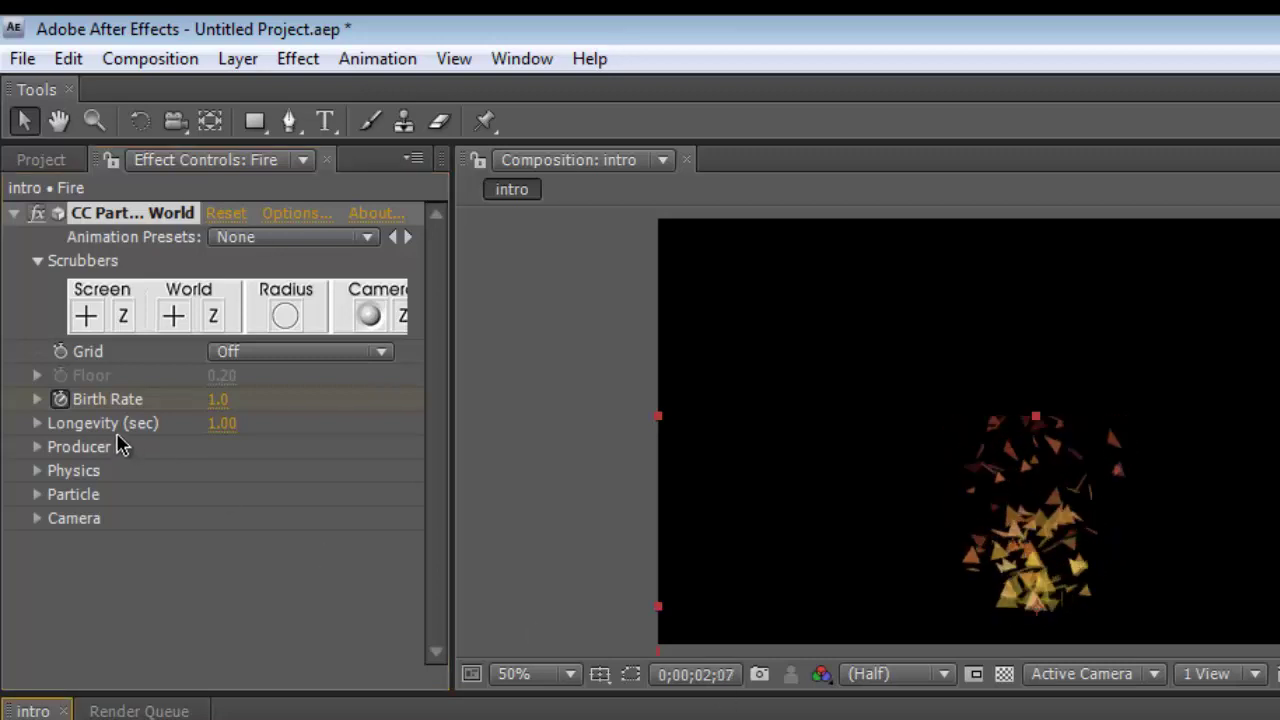
pyautogui.click(70, 404)
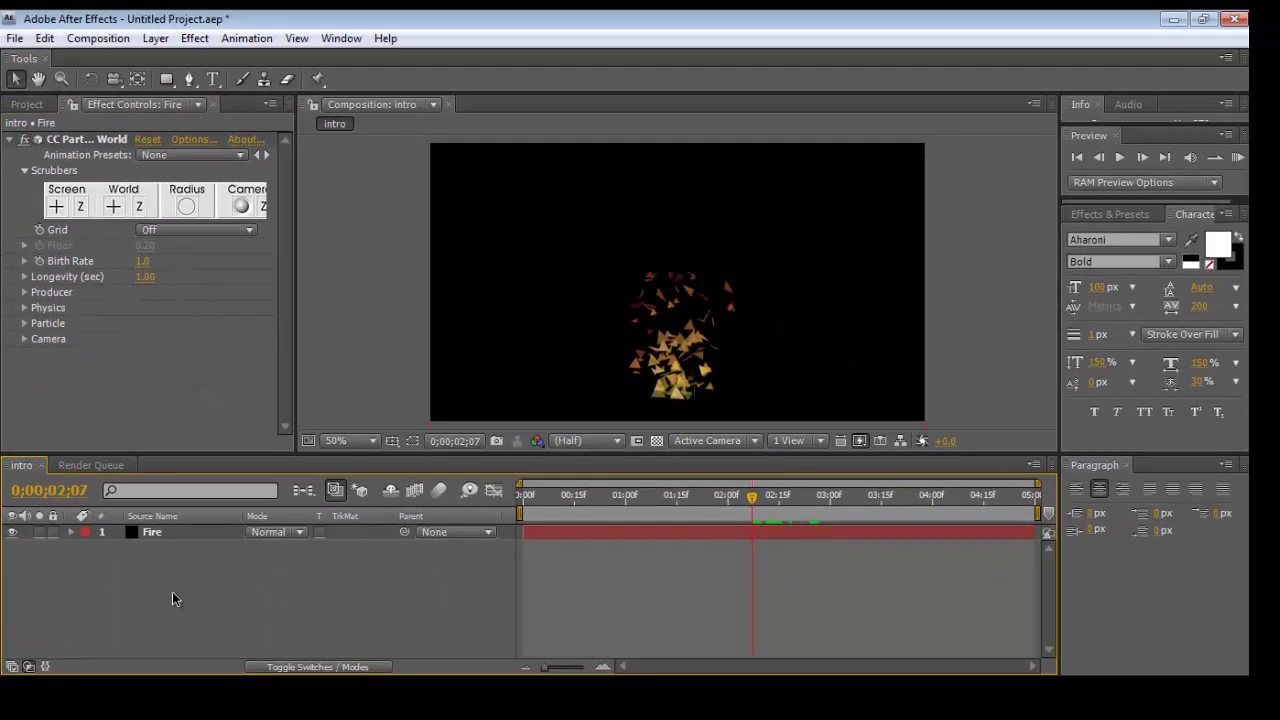
# Bring up the timeline's context menu with its New layer types
pyautogui.rightClick(172, 598)
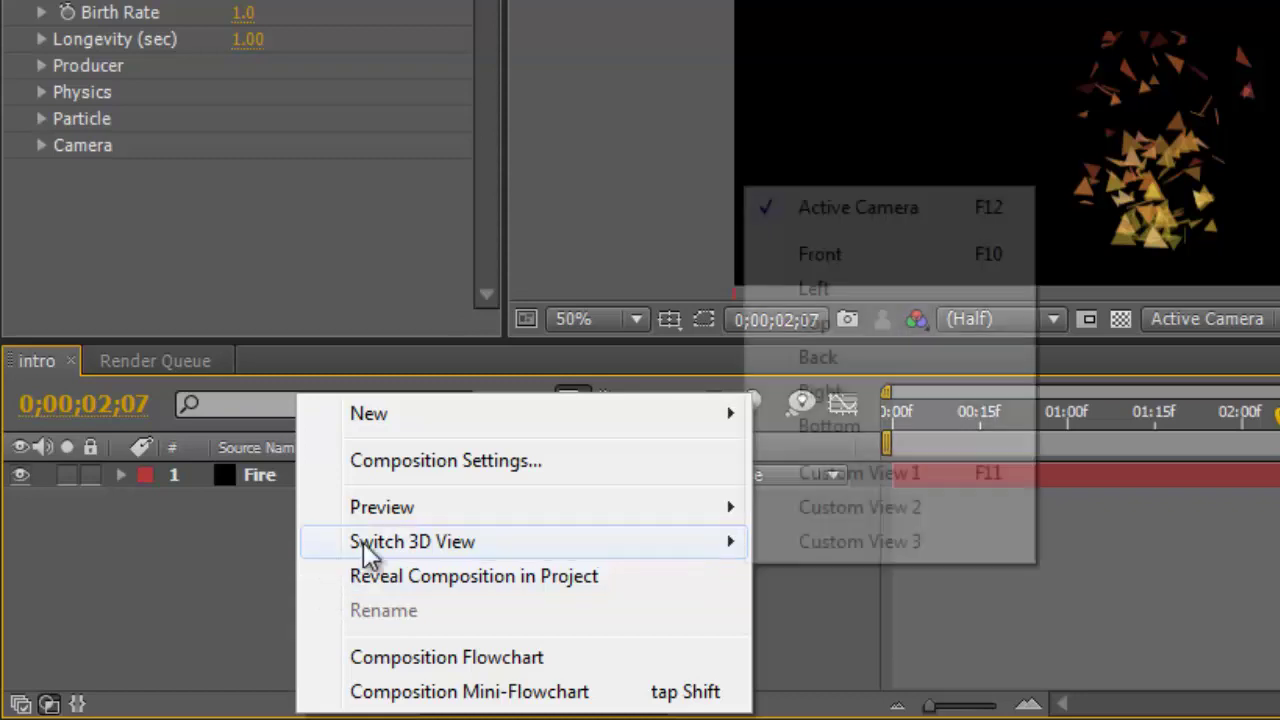
pyautogui.moveTo(413, 425)
pyautogui.rightClick(198, 630)
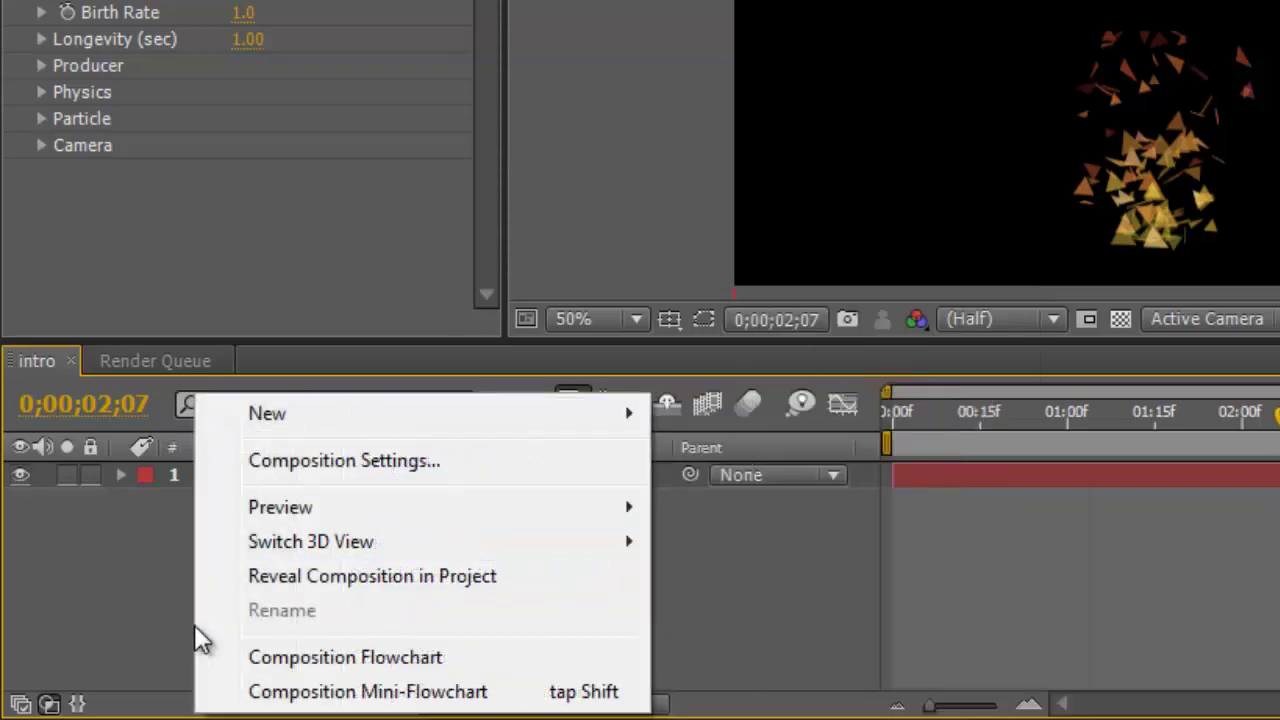
pyautogui.moveTo(375, 425)
pyautogui.moveTo(220, 512)
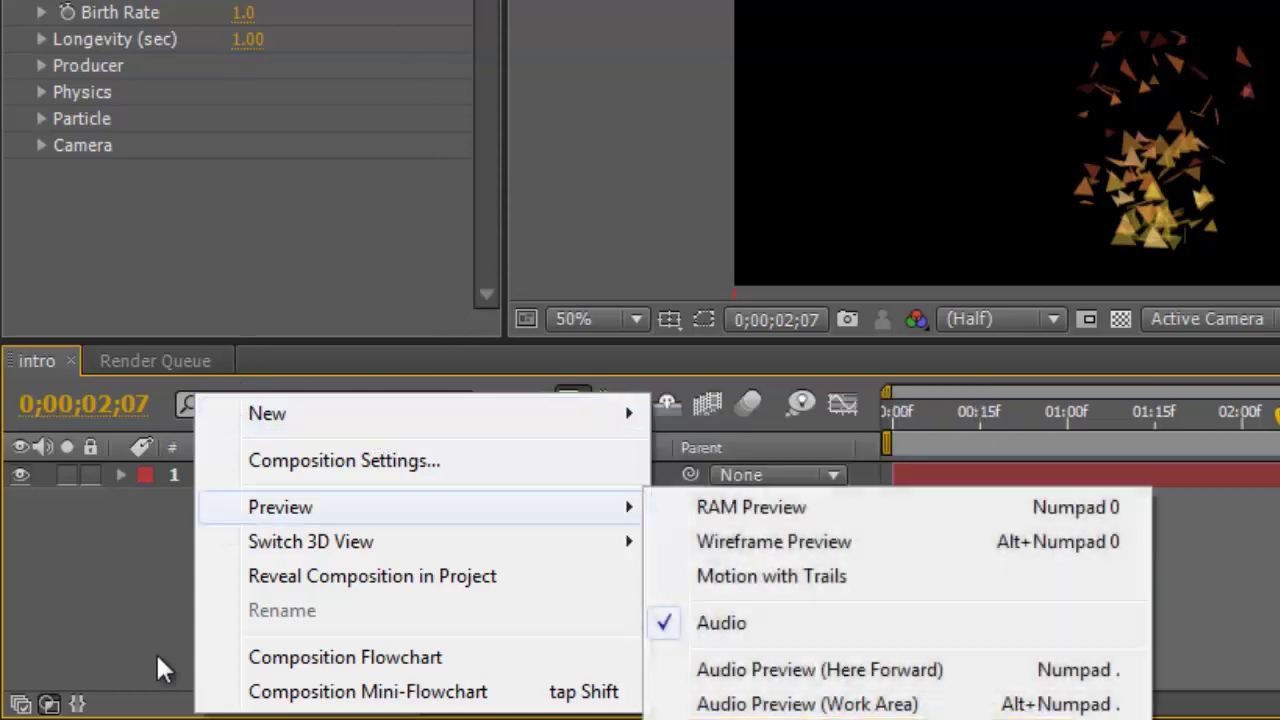
pyautogui.rightClick(160, 668)
# Create a full-size black solid named light and move time back to 0
pyautogui.moveTo(490, 414)
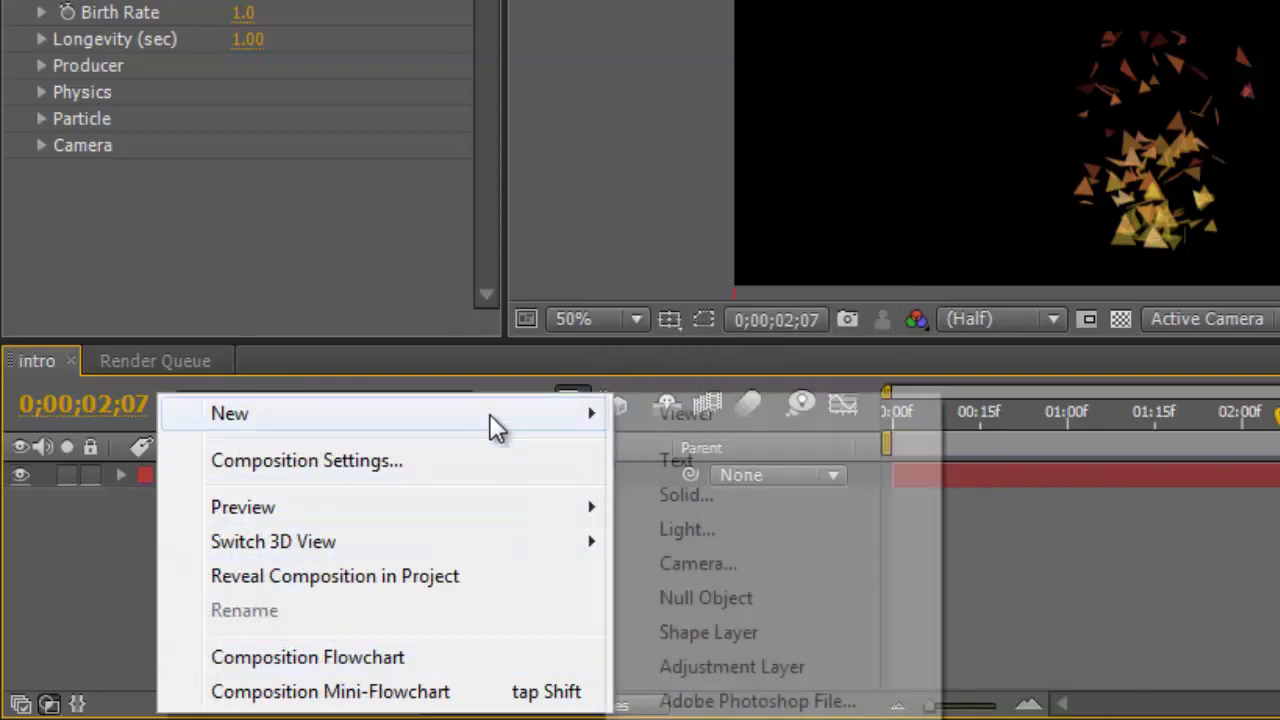
pyautogui.click(727, 492)
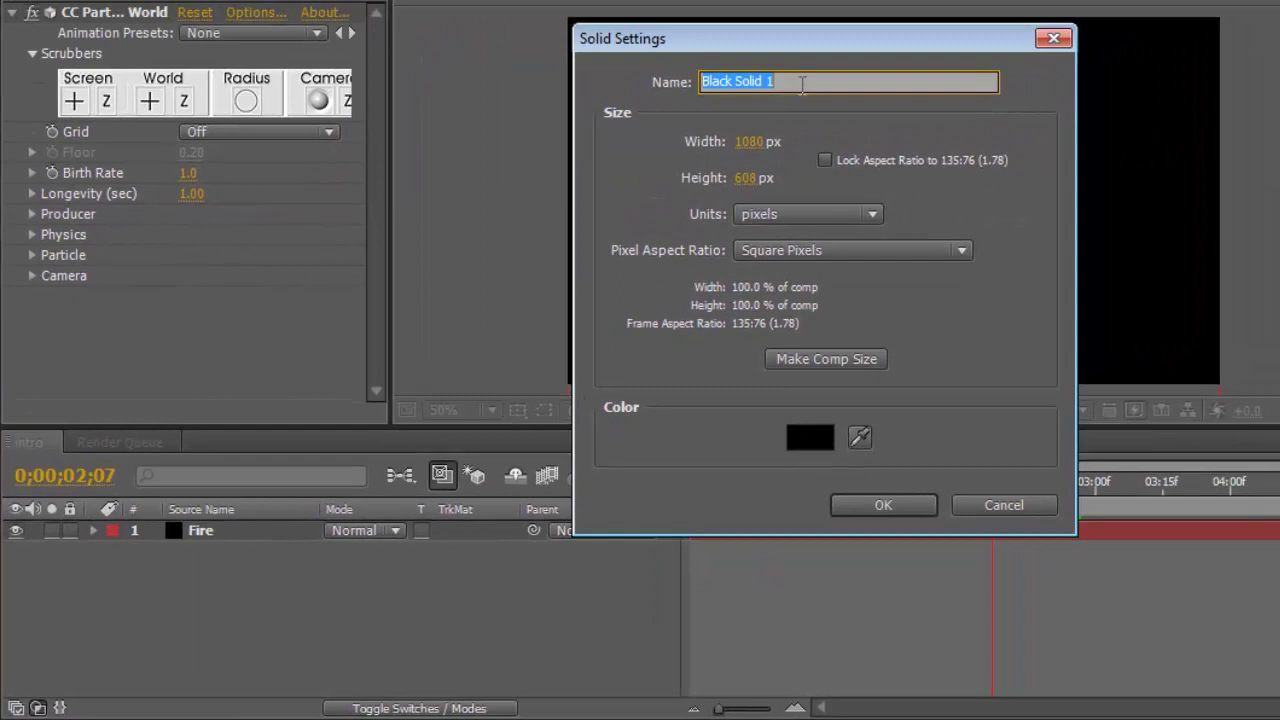
pyautogui.press('BackSpace')
pyautogui.write('light')
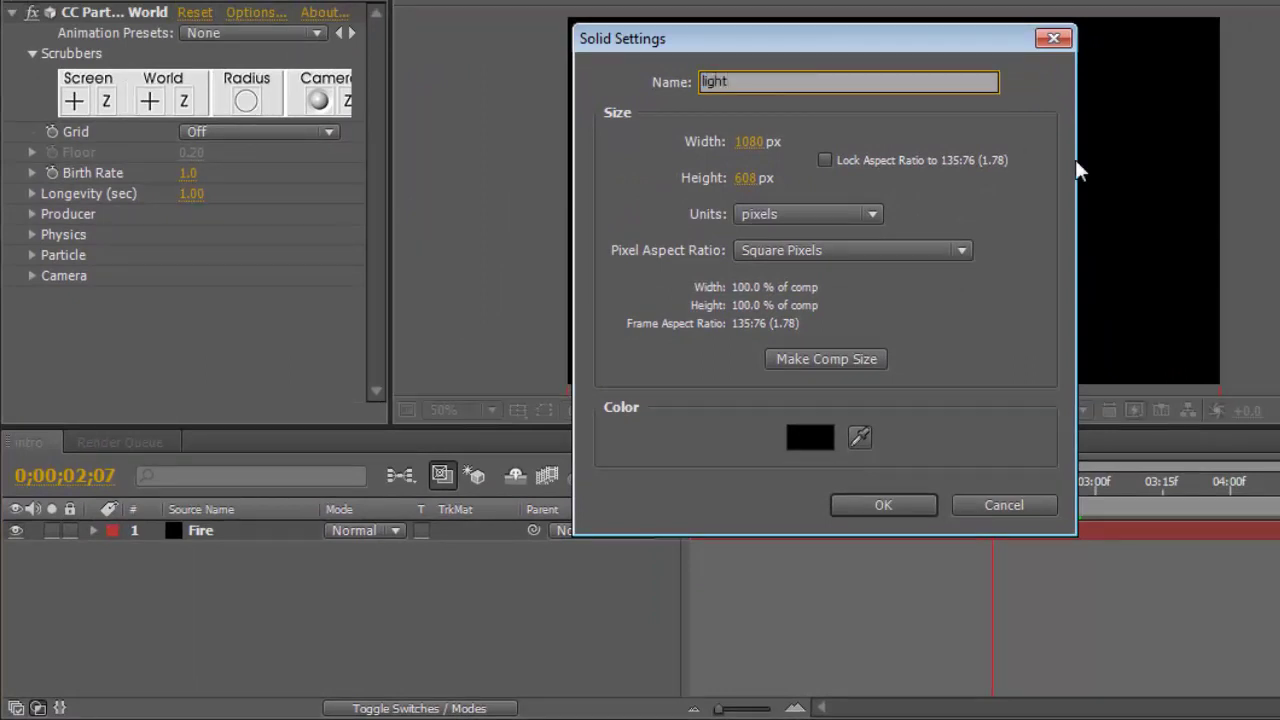
pyautogui.click(896, 485)
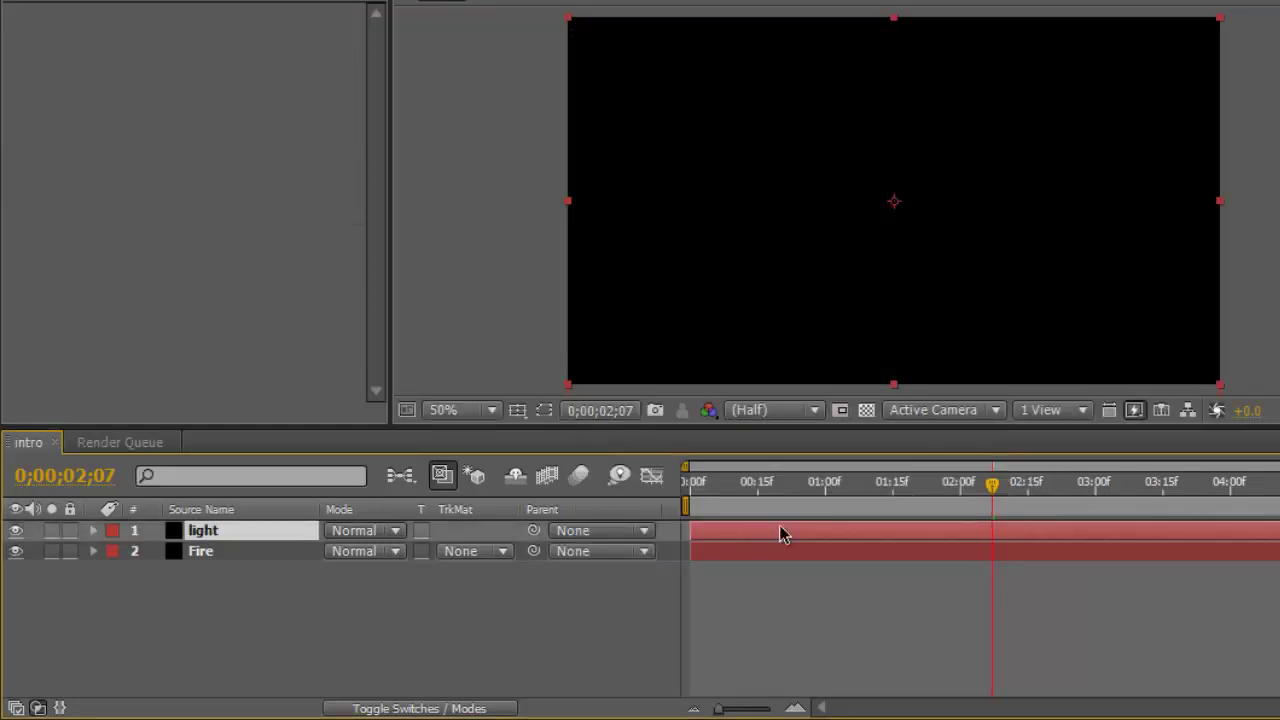
pyautogui.moveTo(992, 485); pyautogui.dragTo(684, 490)
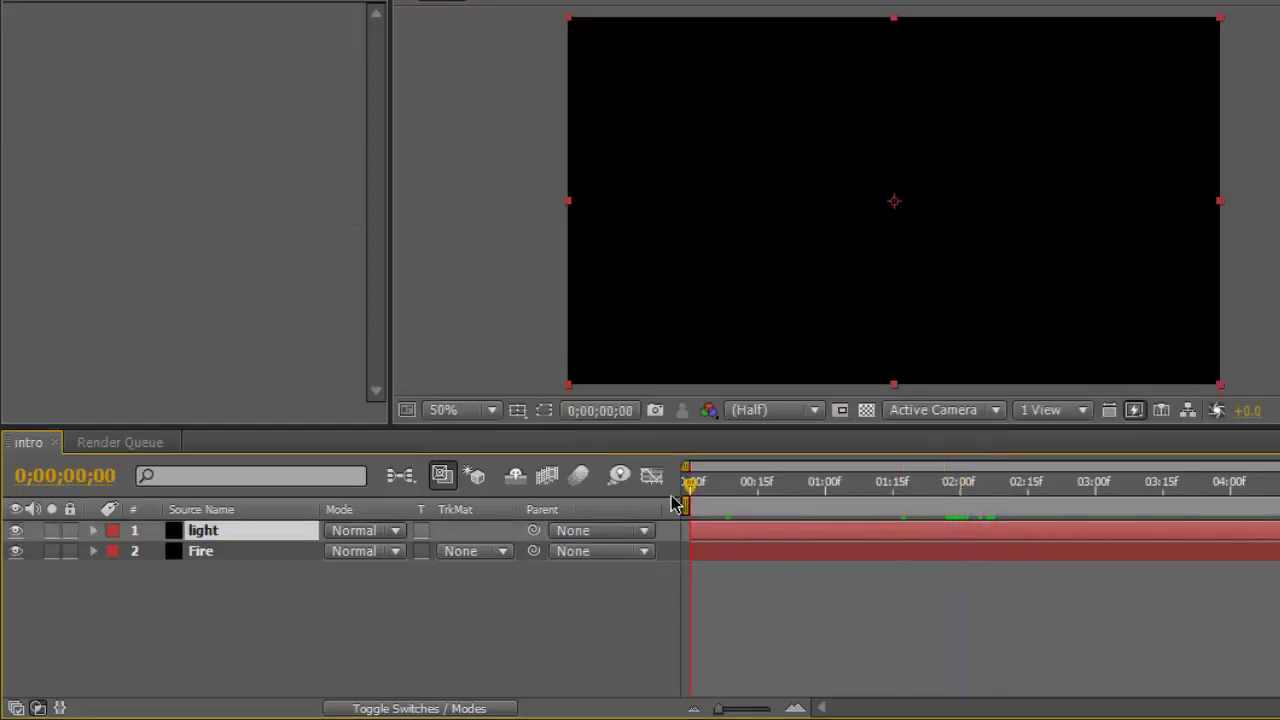
# Check the light layer's context options, then bring up the Effect > Generate list
pyautogui.rightClick(242, 537)
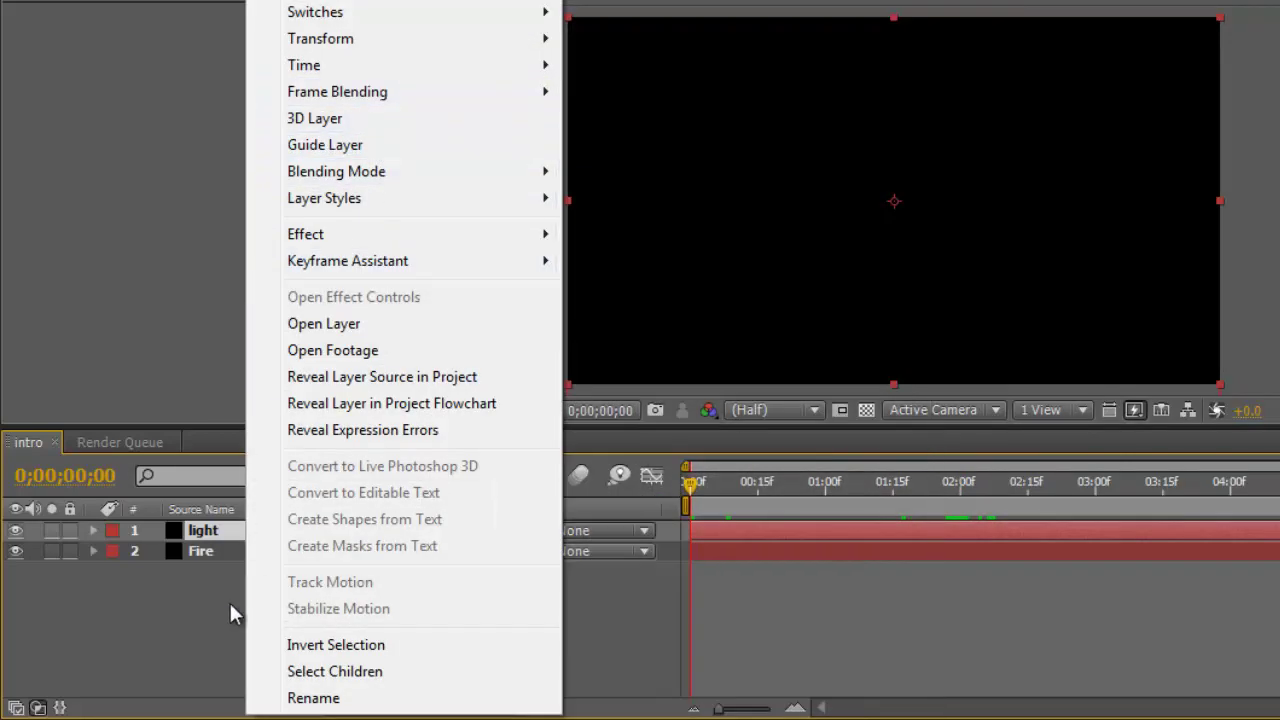
pyautogui.moveTo(376, 234)
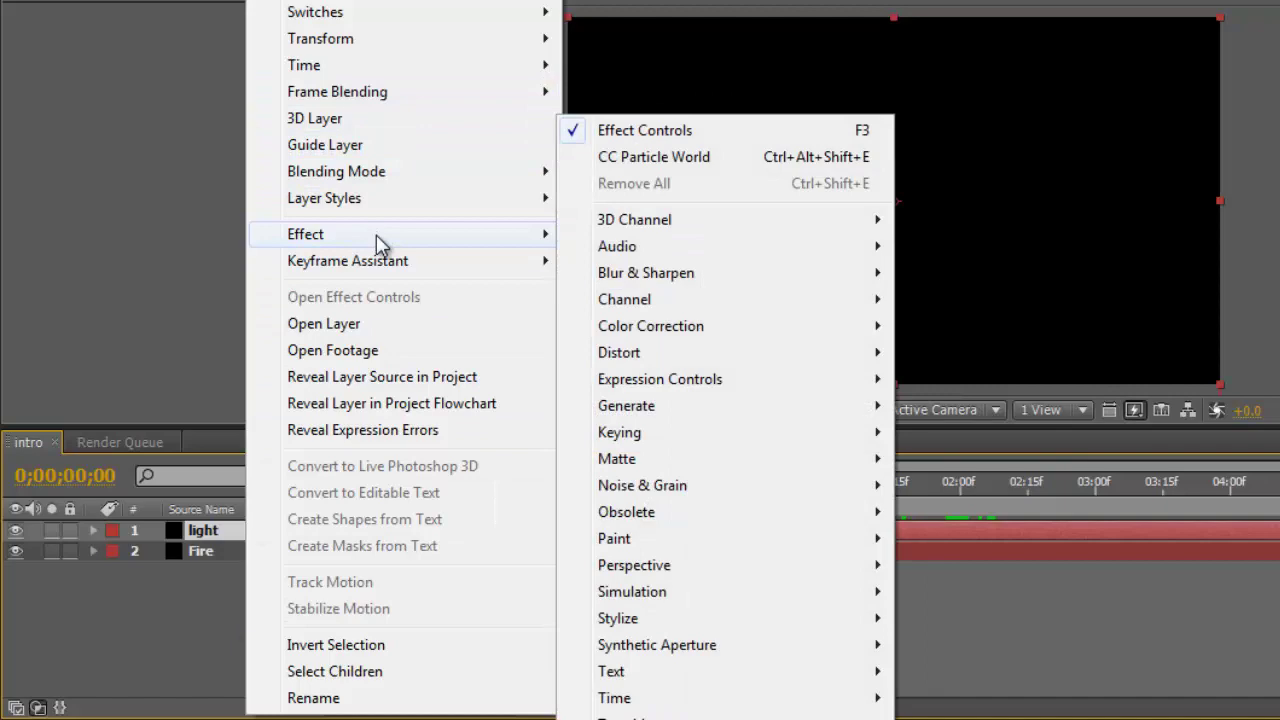
pyautogui.click(200, 594)
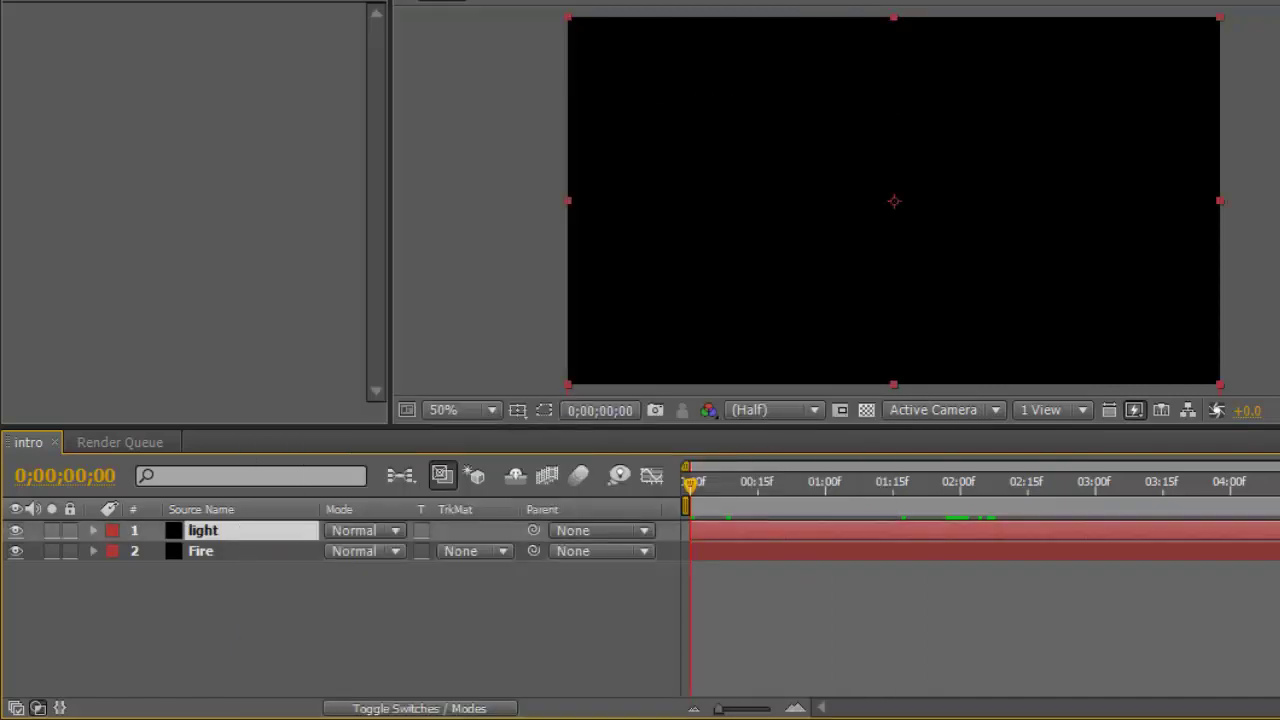
pyautogui.click(210, 31)
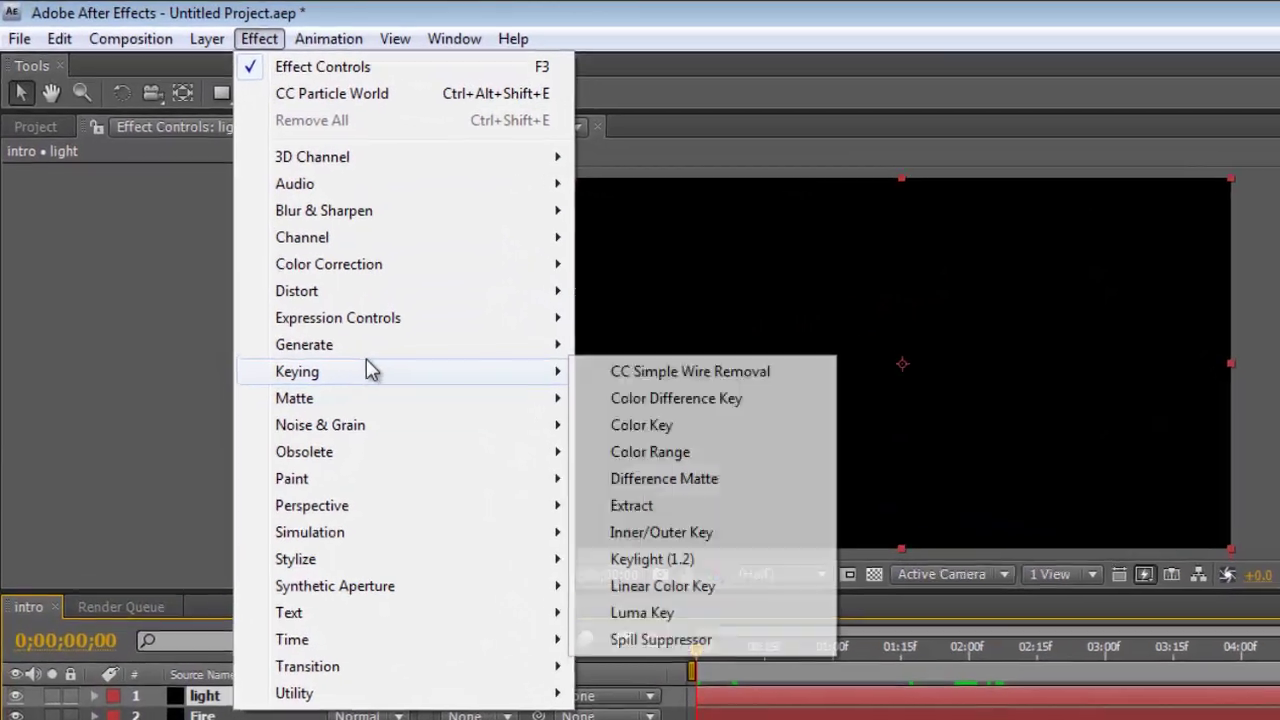
pyautogui.moveTo(296, 283)
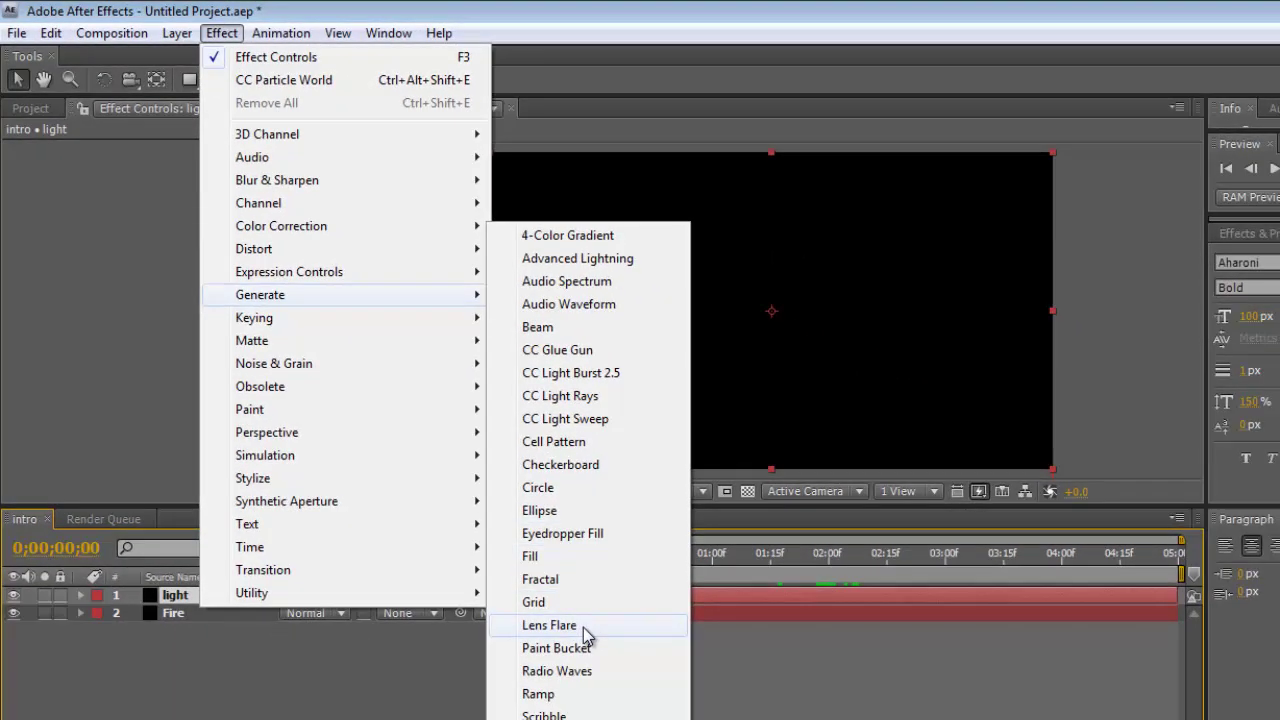
# Apply Lens Flare to the light layer and centre it near 540, 303
pyautogui.click(583, 626)
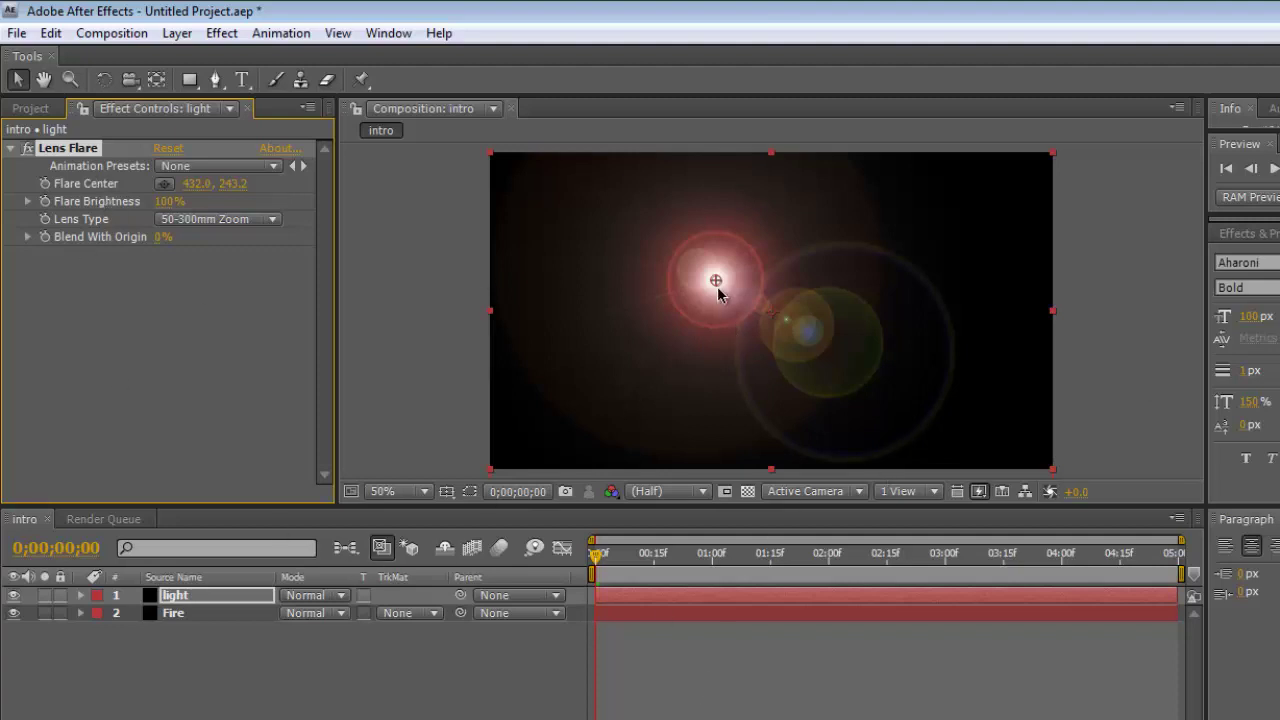
pyautogui.moveTo(743, 259)
pyautogui.mouseDown()
pyautogui.moveTo(668, 378)
pyautogui.moveTo(1033, 187)
pyautogui.moveTo(500, 420)
pyautogui.moveTo(713, 338)
pyautogui.moveTo(676, 335)
pyautogui.moveTo(934, 294)
pyautogui.moveTo(738, 262)
pyautogui.moveTo(893, 281)
pyautogui.moveTo(769, 325)
pyautogui.moveTo(770, 312)
pyautogui.mouseUp()
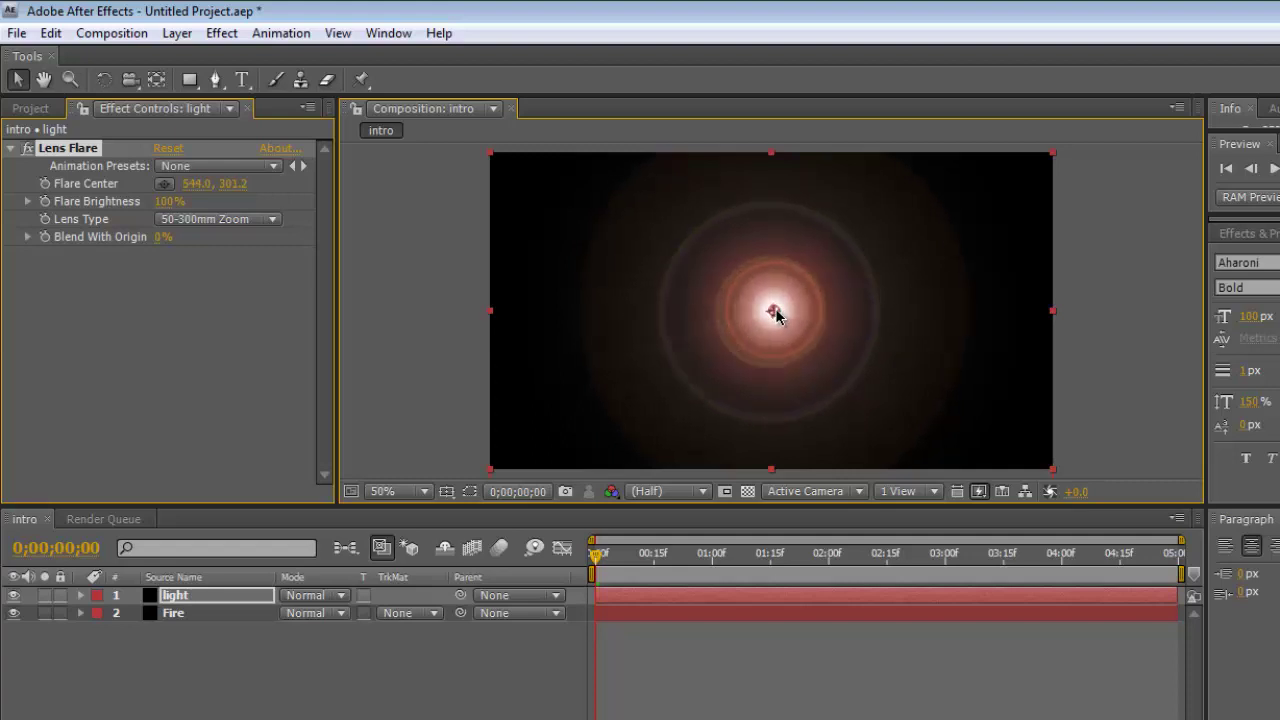
pyautogui.moveTo(774, 315); pyautogui.dragTo(776, 317)
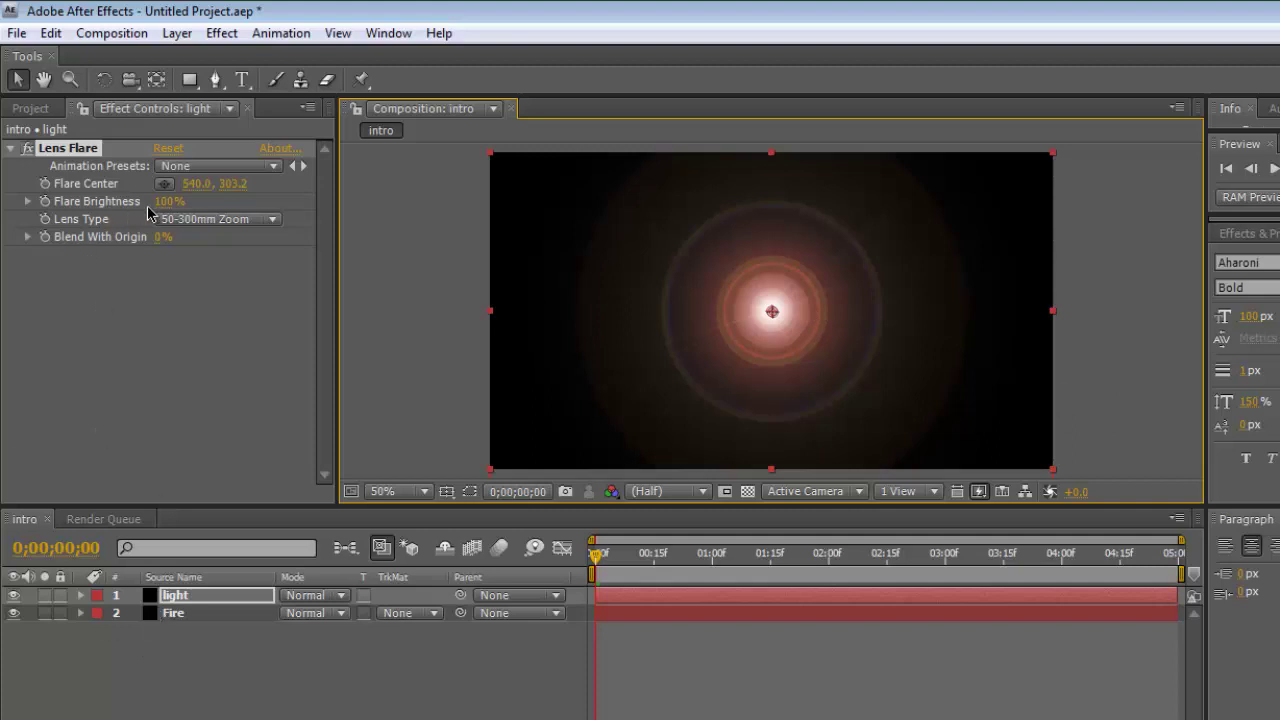
# Try the 35mm Prime and 105mm Prime lens types, settling on 50-300mm Zoom
pyautogui.click(275, 222)
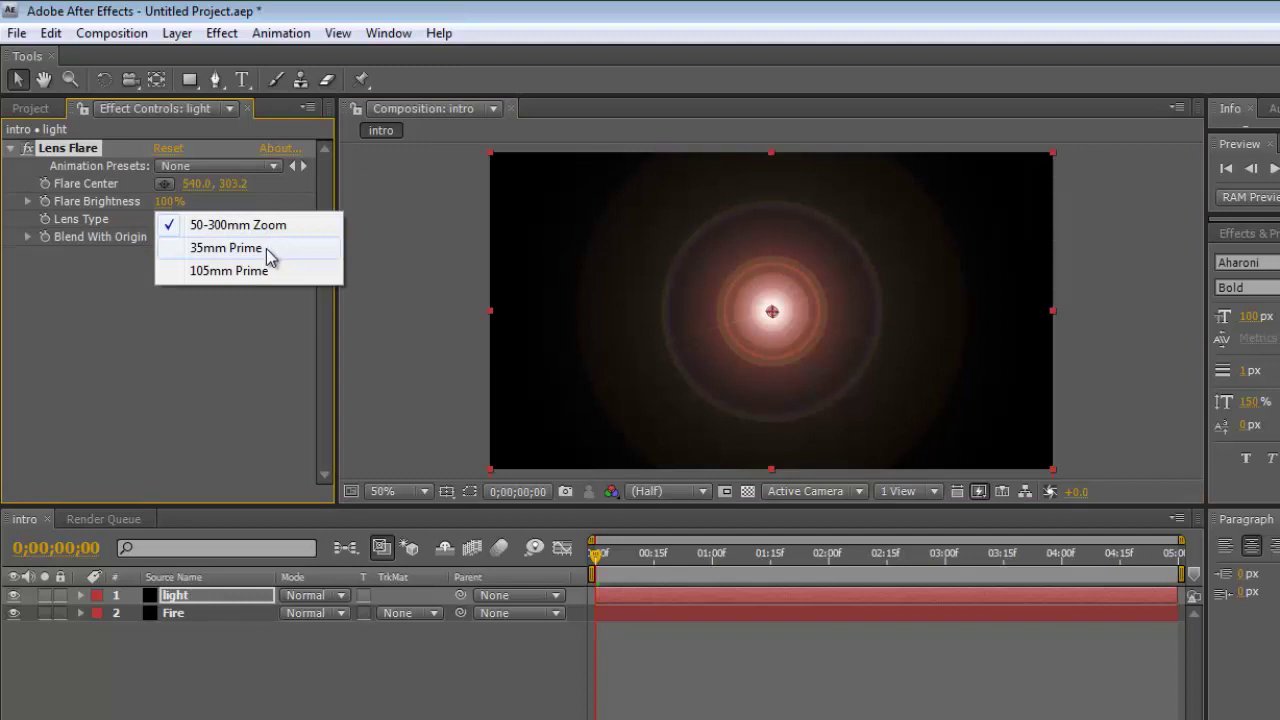
pyautogui.click(268, 250)
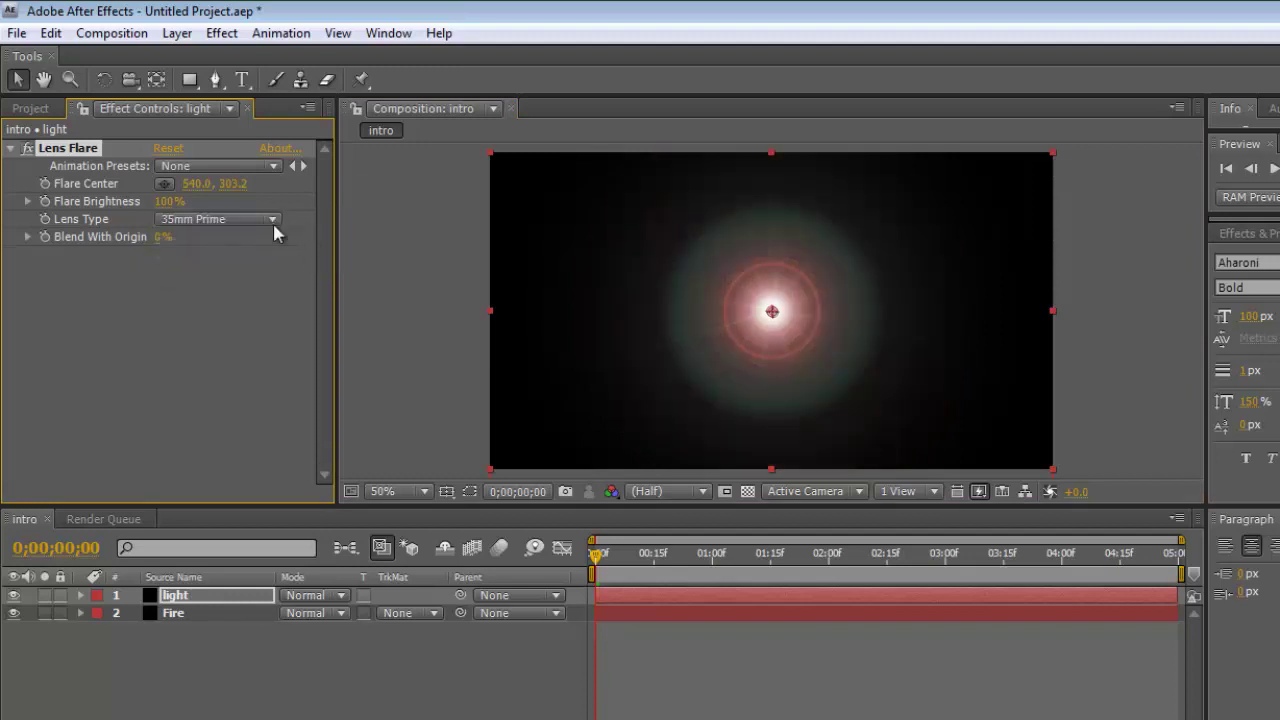
pyautogui.click(277, 225)
pyautogui.click(277, 246)
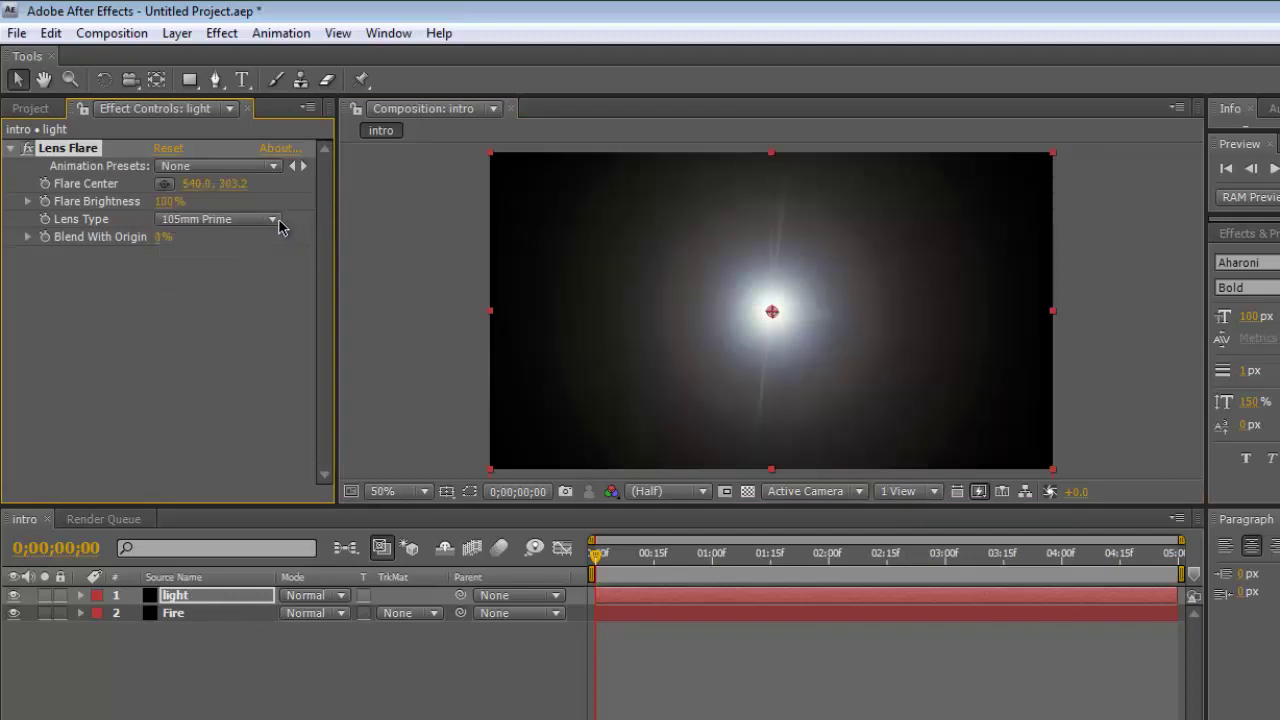
pyautogui.click(277, 223)
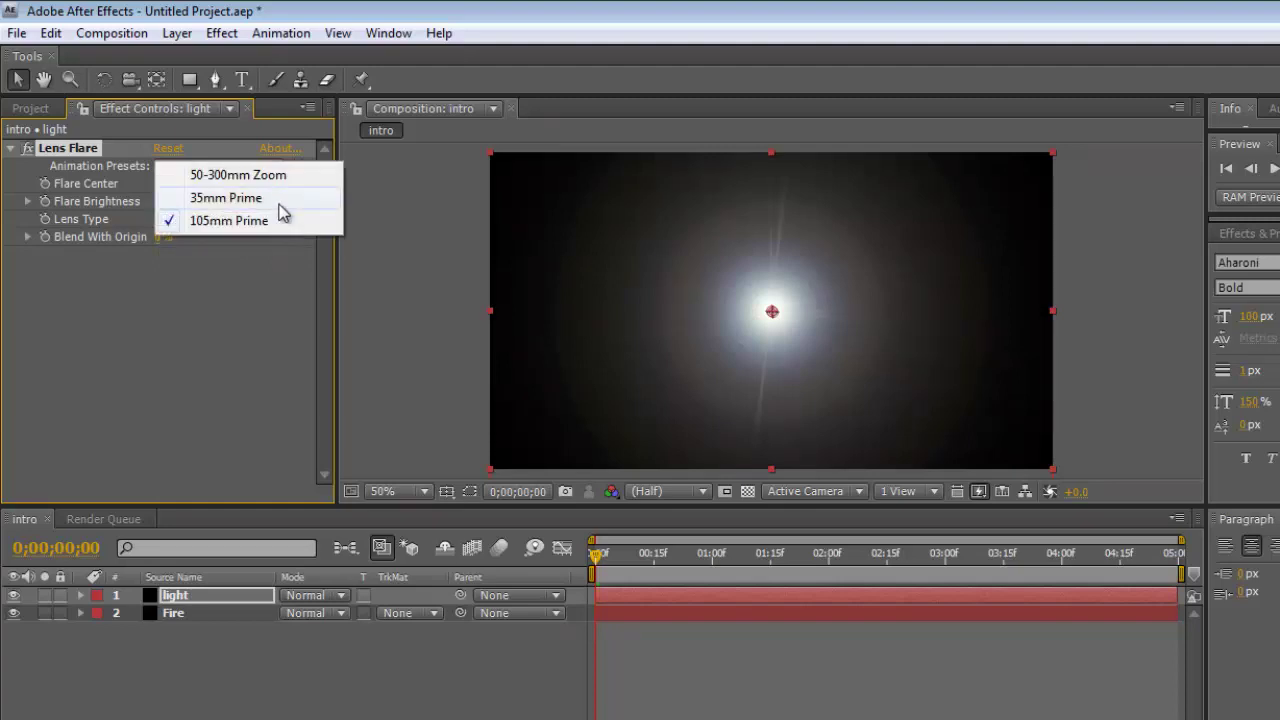
pyautogui.click(282, 221)
pyautogui.click(277, 220)
pyautogui.click(284, 199)
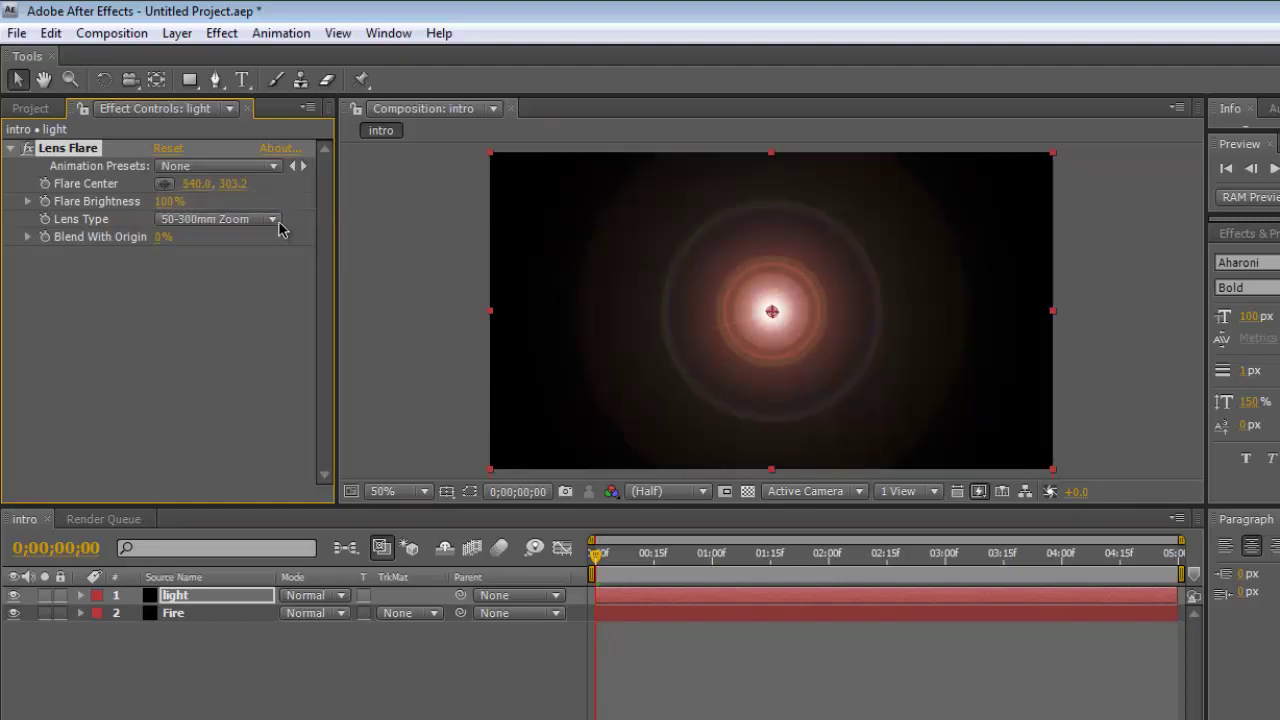
pyautogui.click(277, 220)
pyautogui.click(282, 247)
pyautogui.click(280, 220)
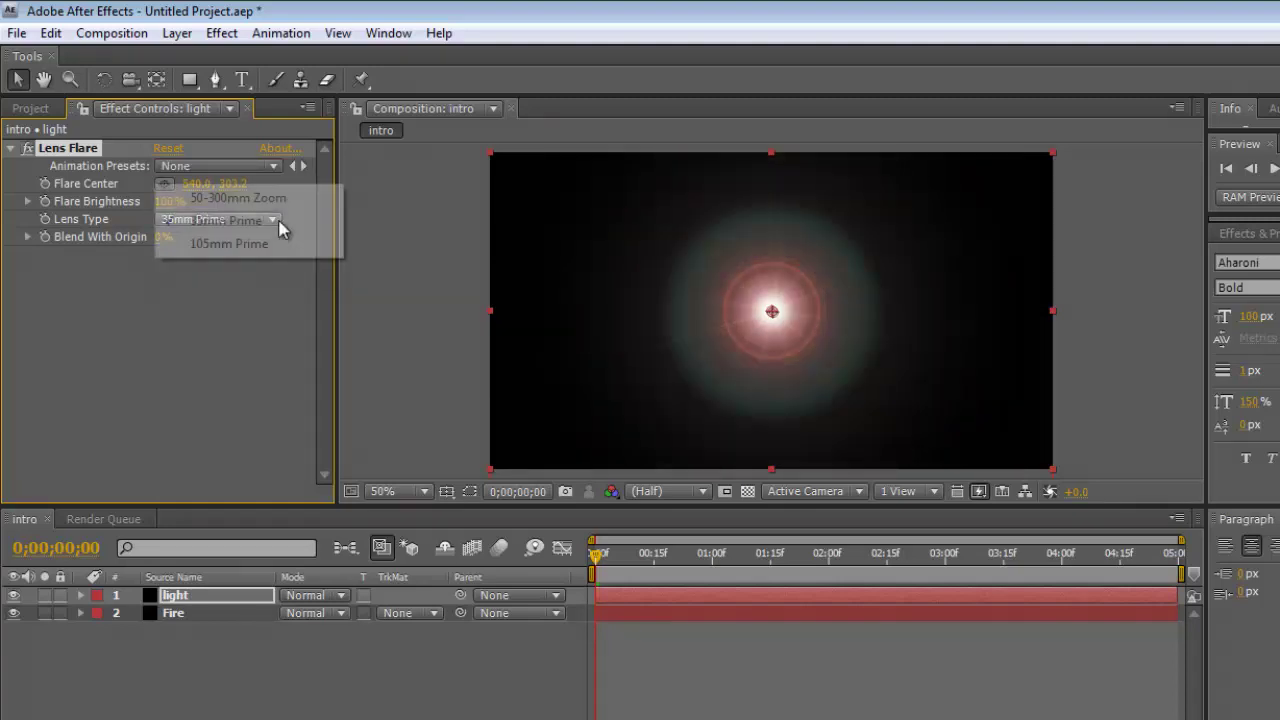
pyautogui.click(279, 243)
pyautogui.click(277, 221)
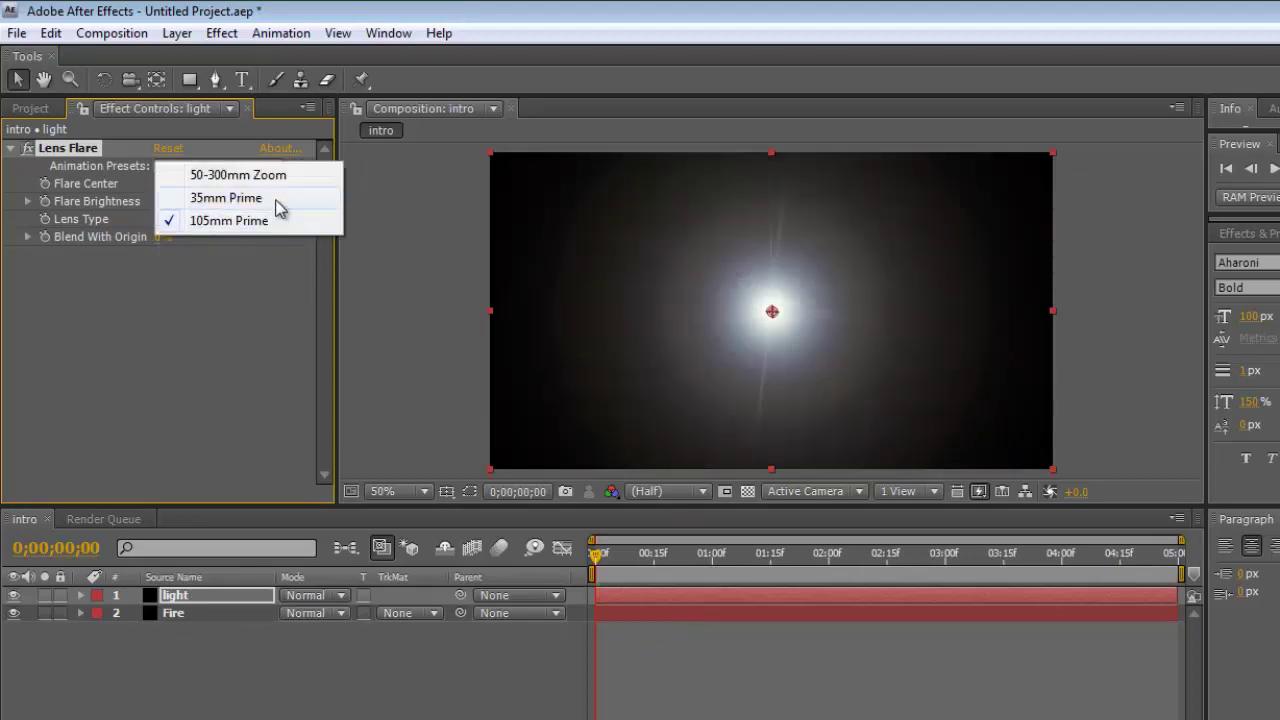
pyautogui.click(288, 178)
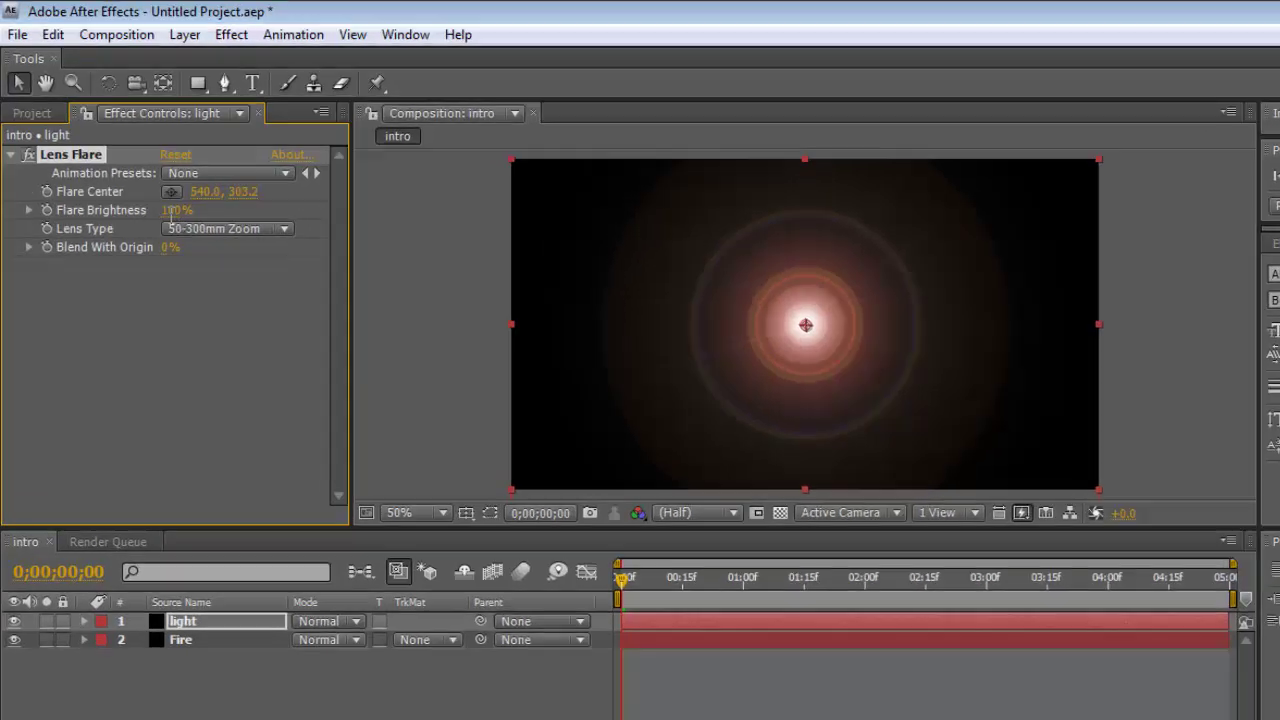
# Test Flare Brightness values of 1%, 200%, 500% and 300%
pyautogui.click(164, 202)
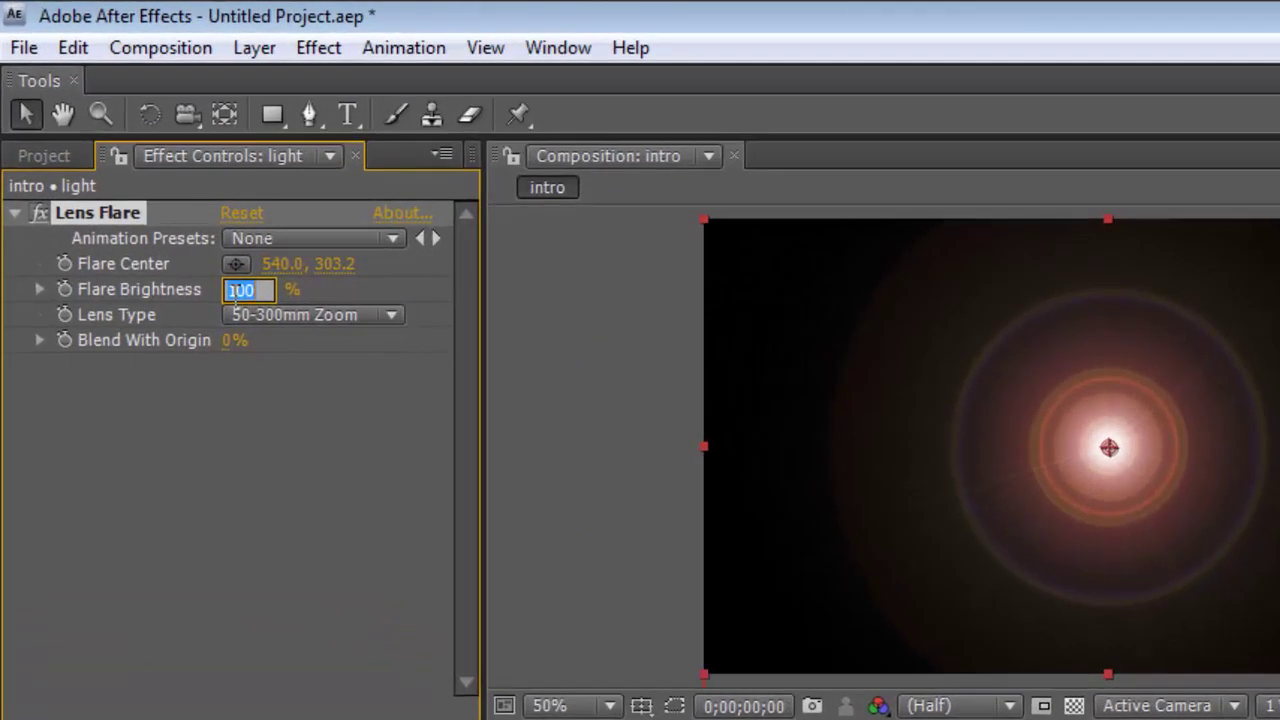
pyautogui.press('BackSpace')
pyautogui.write('1')
pyautogui.press('Return')
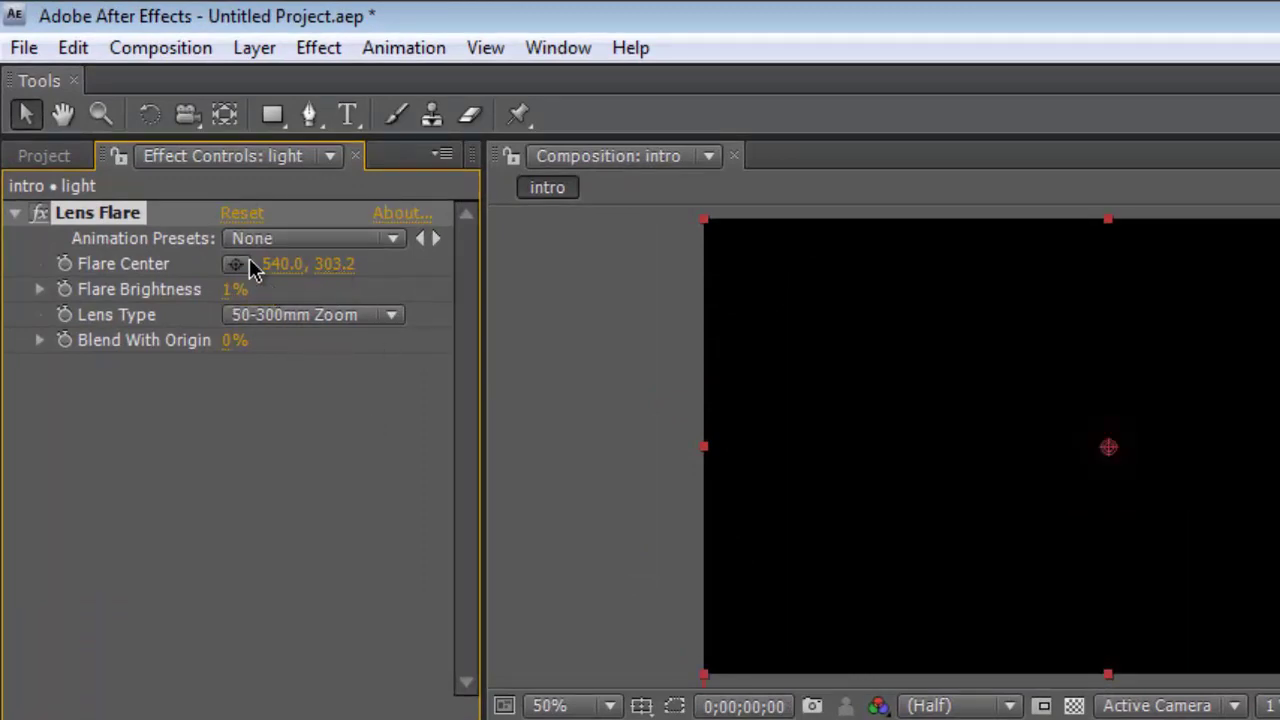
pyautogui.click(232, 290)
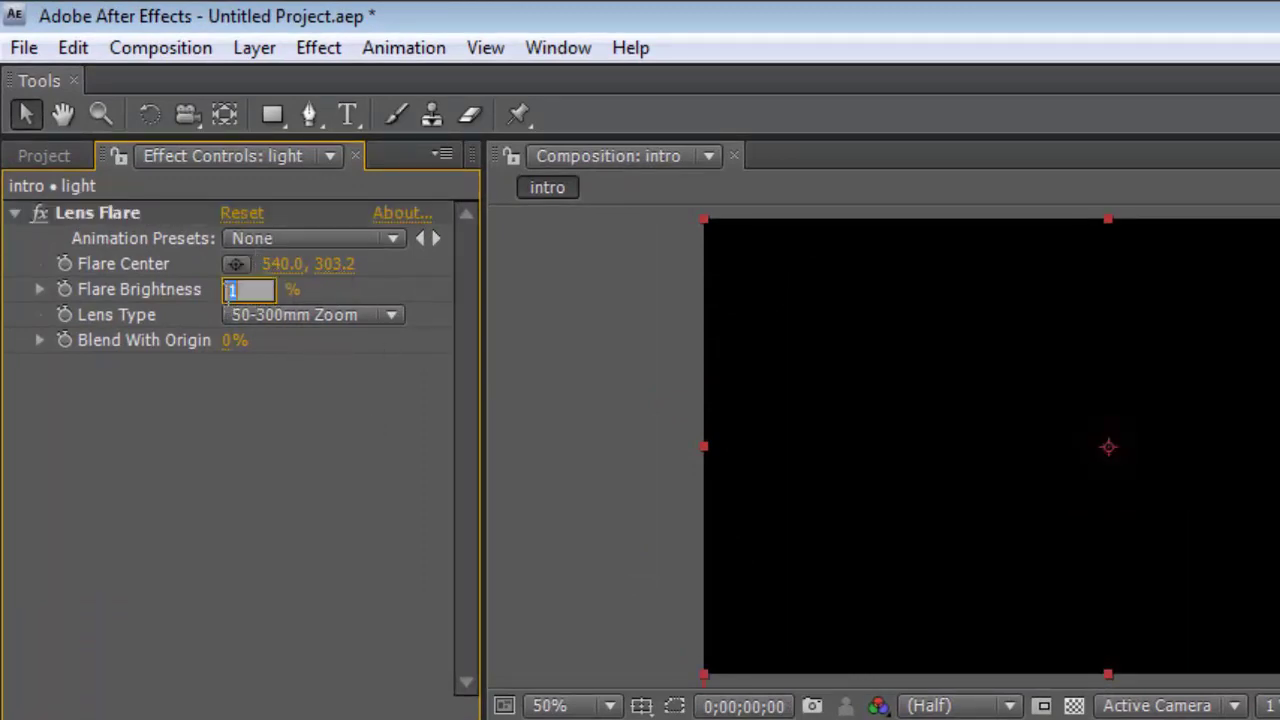
pyautogui.press('BackSpace')
pyautogui.write('200')
pyautogui.press('Return')
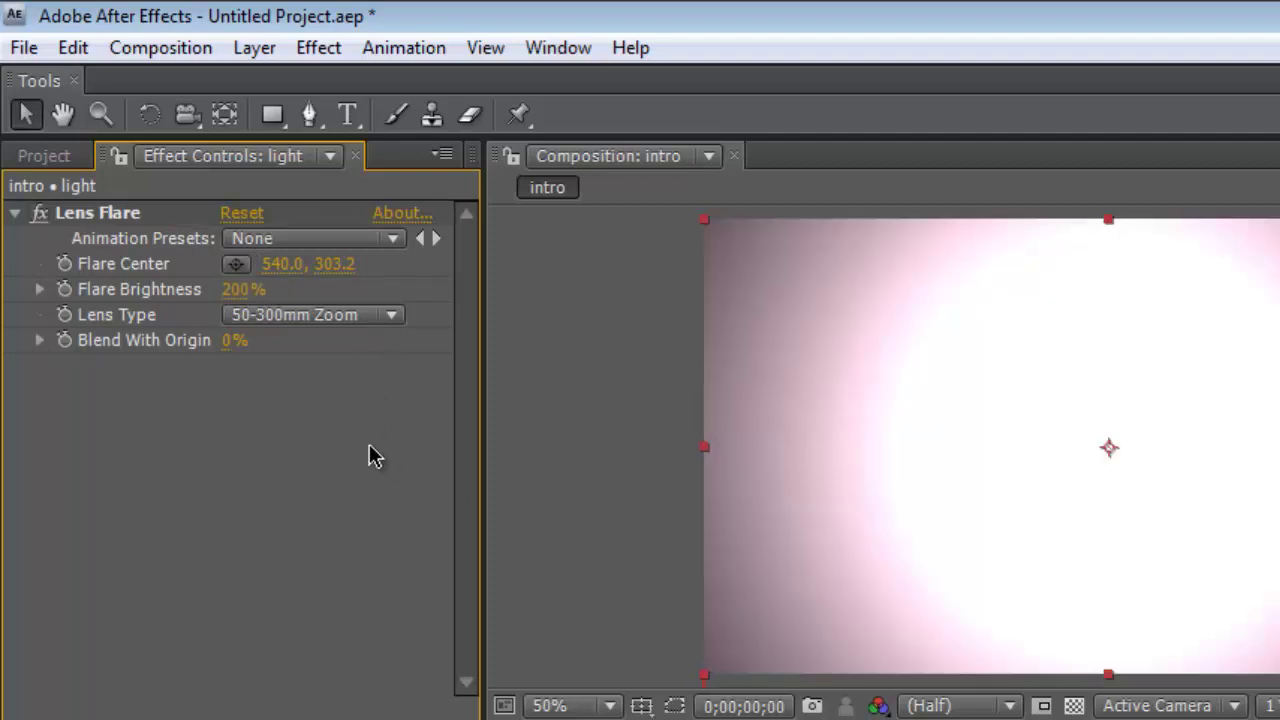
pyautogui.click(234, 289)
pyautogui.press('BackSpace')
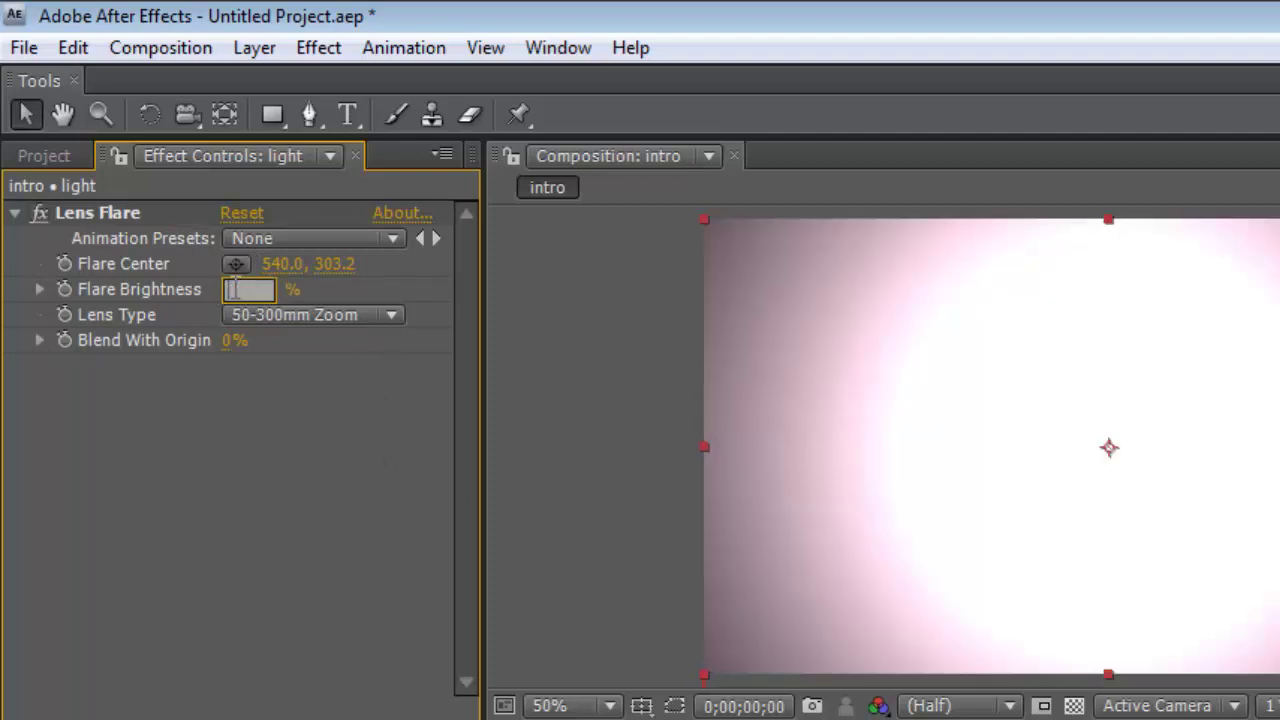
pyautogui.write('500')
pyautogui.click(248, 432)
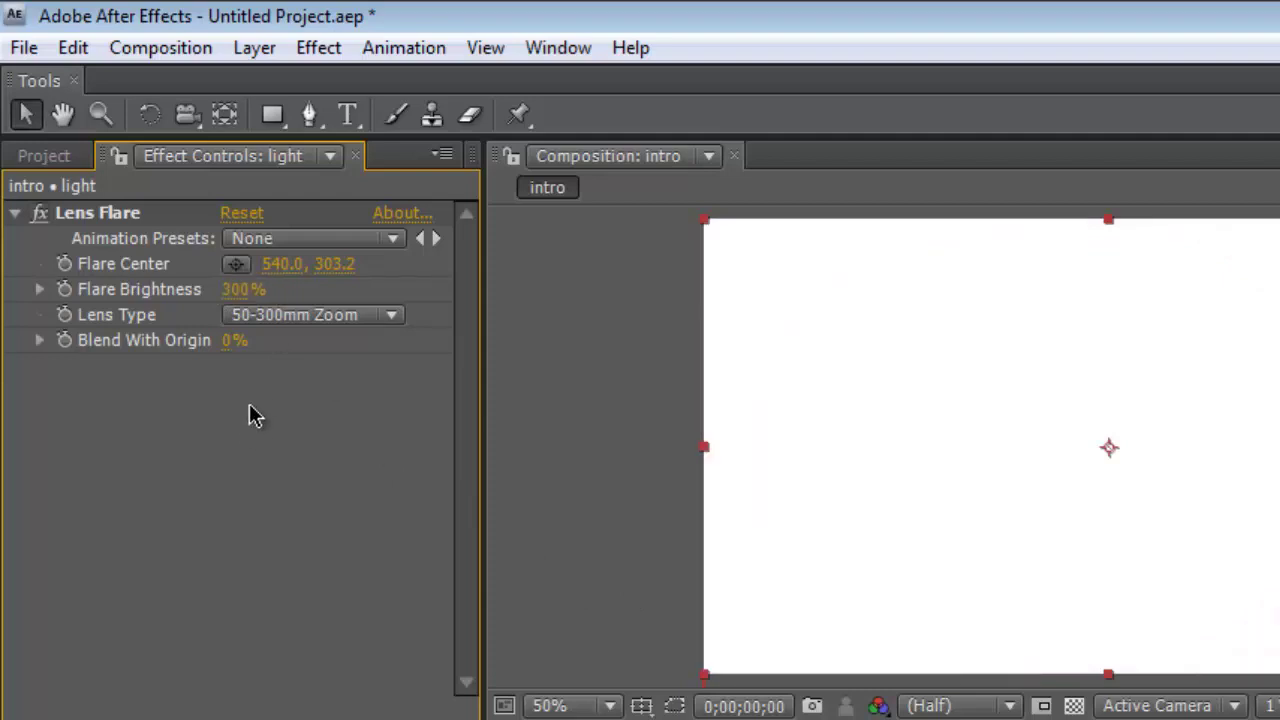
pyautogui.moveTo(254, 289); pyautogui.dragTo(246, 289)
# Set the Flare Brightness to 40%
pyautogui.click(246, 289)
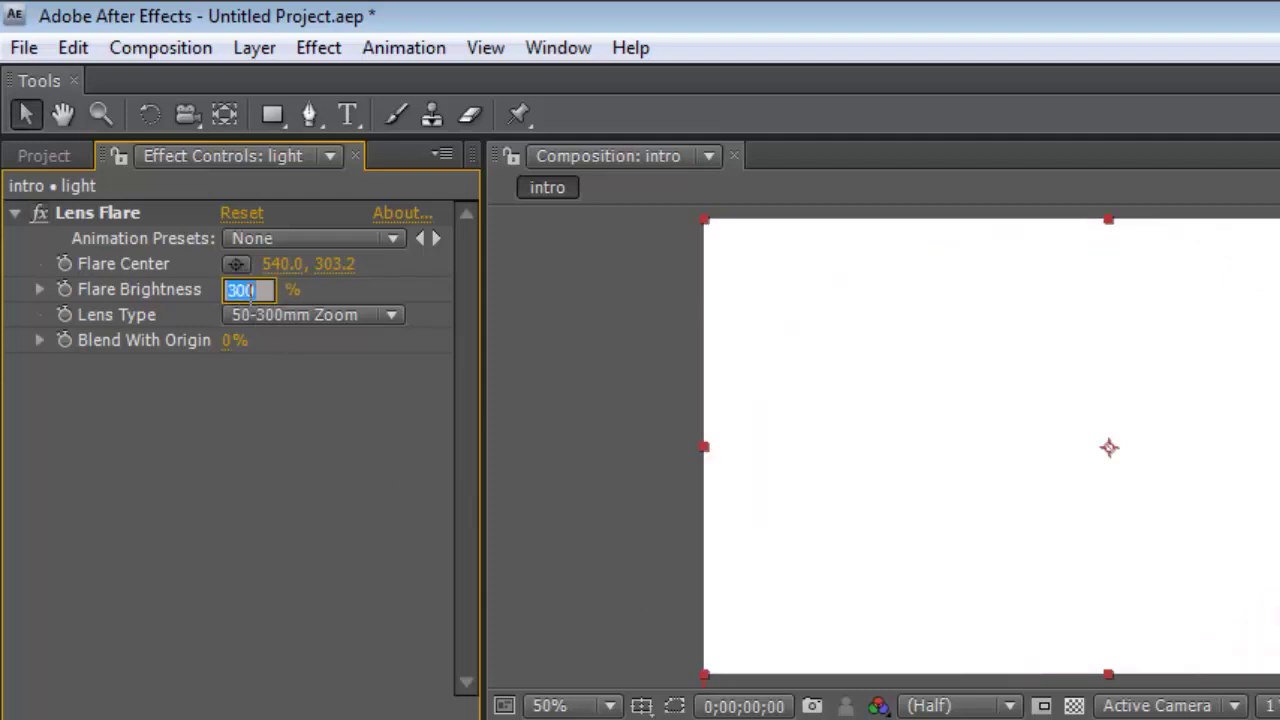
pyautogui.press('BackSpace')
pyautogui.write('40')
pyautogui.click(293, 476)
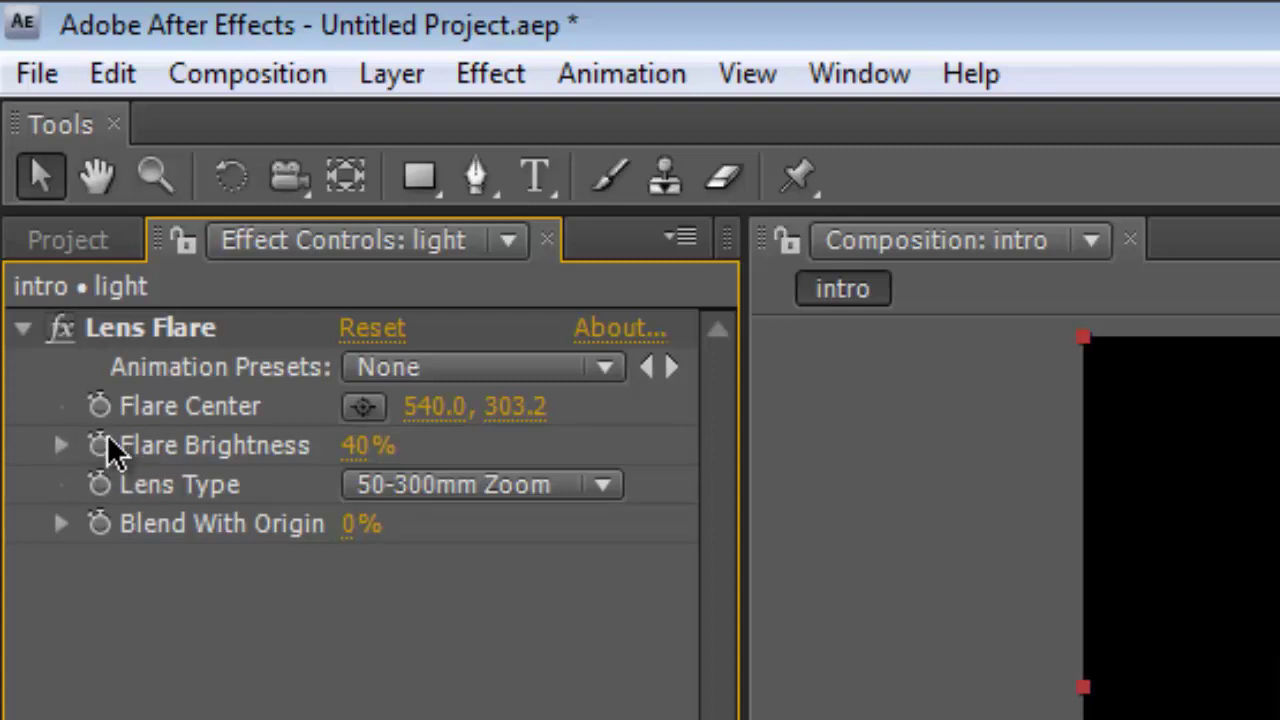
# Keyframe Flare Brightness at 40% on frame 0 and move to the final frame
pyautogui.click(107, 439)
pyautogui.click(99, 445)
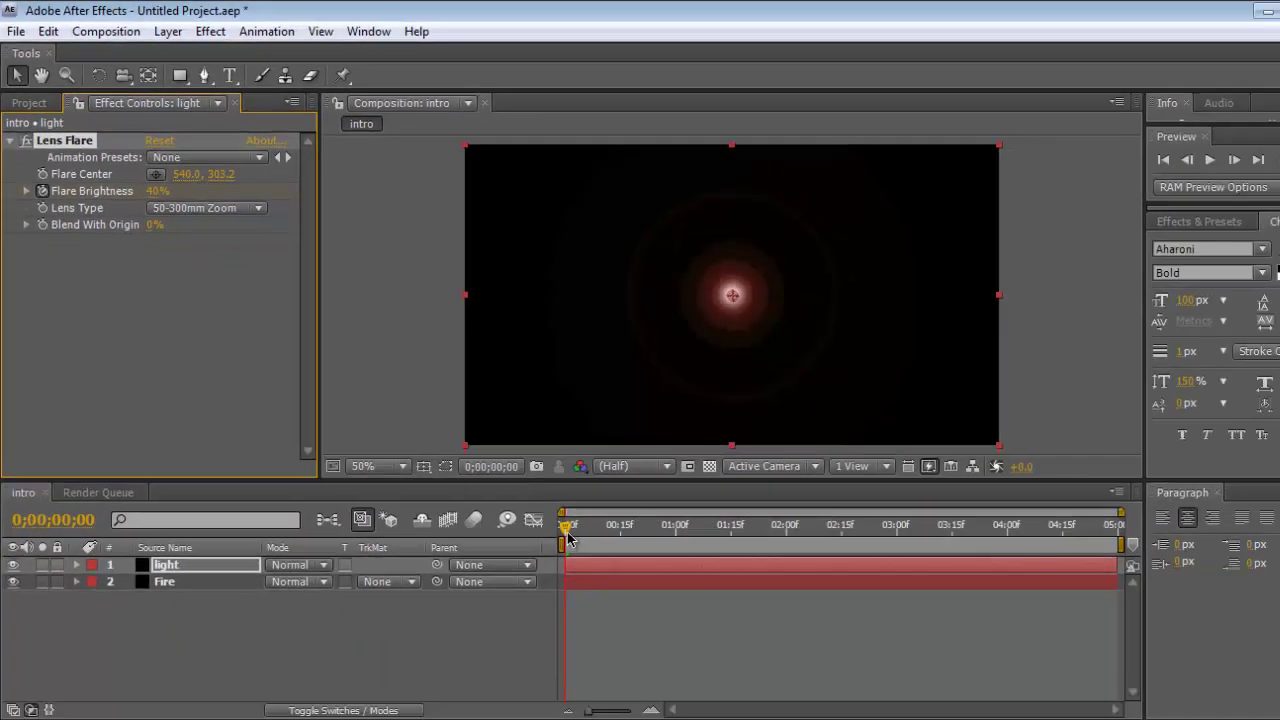
pyautogui.moveTo(567, 538); pyautogui.dragTo(614, 539)
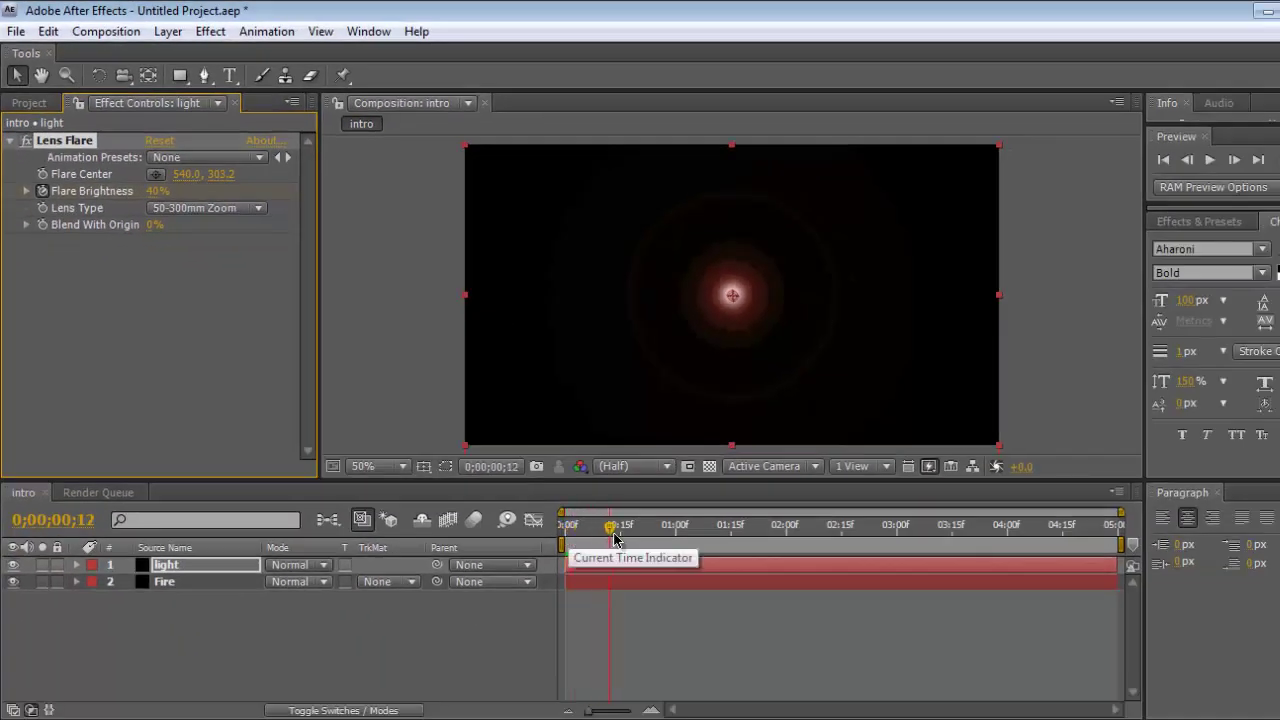
pyautogui.moveTo(614, 539); pyautogui.dragTo(1014, 530)
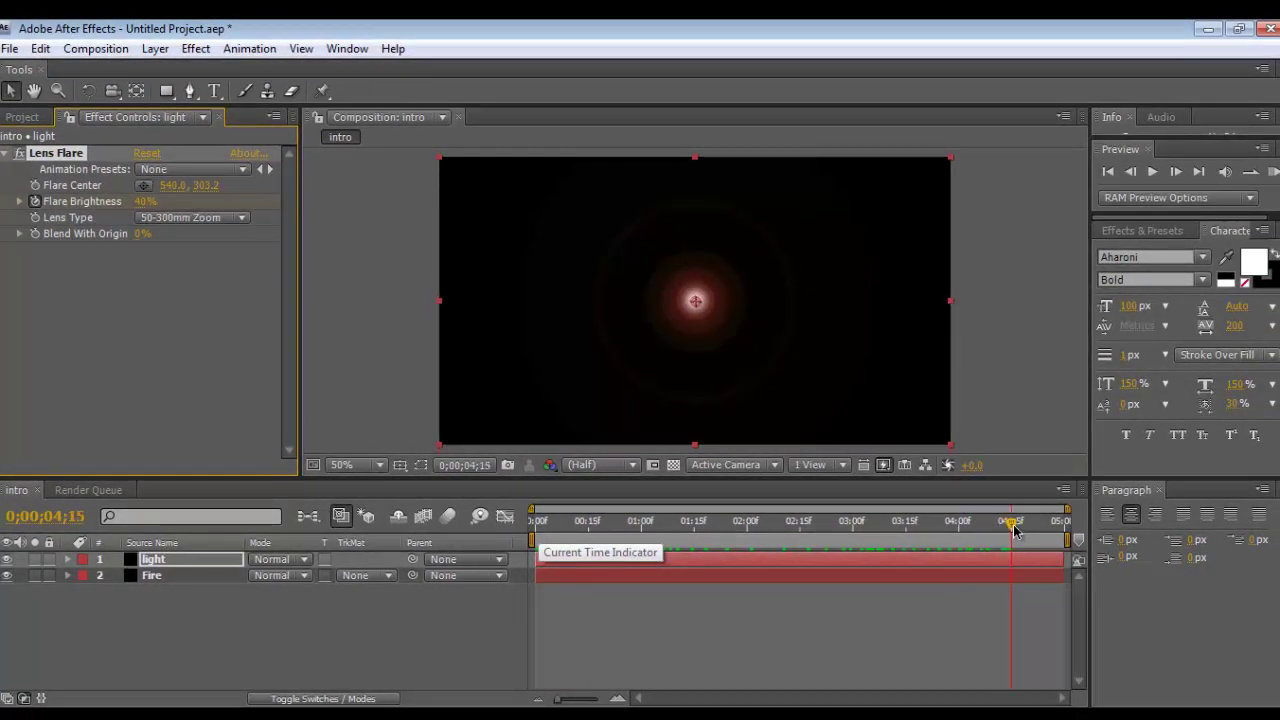
pyautogui.moveTo(1014, 530); pyautogui.dragTo(1064, 524)
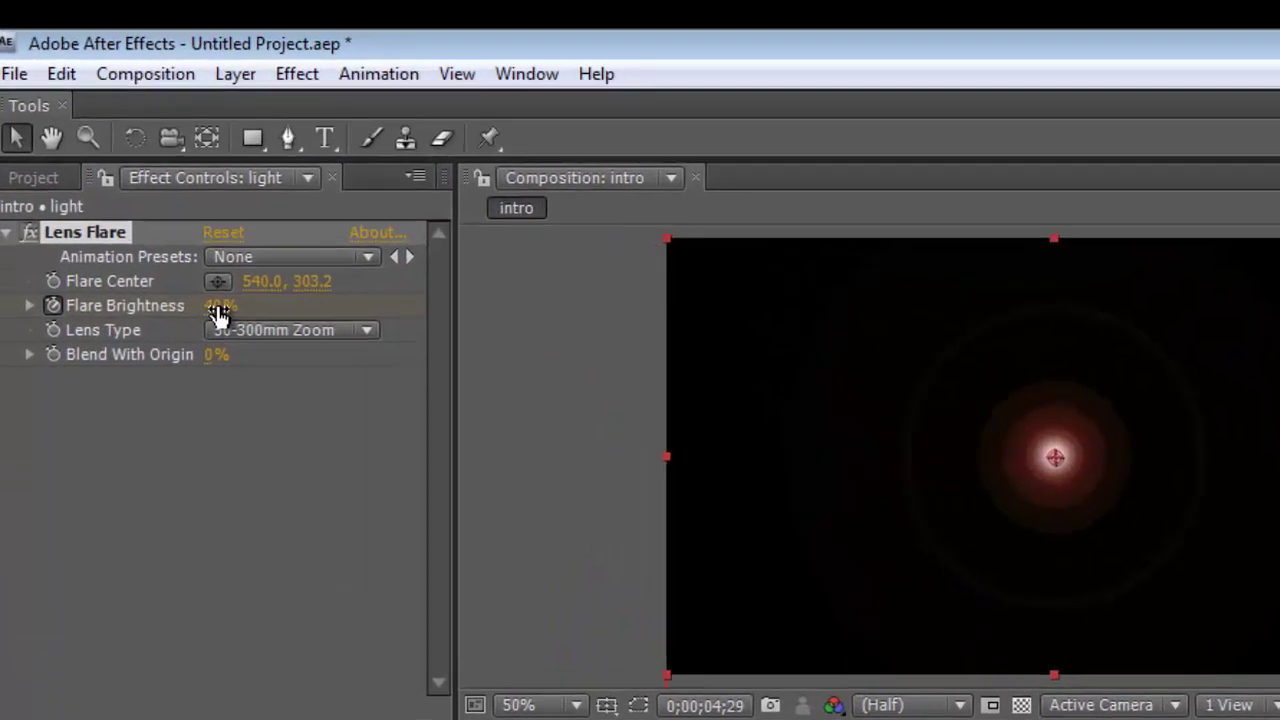
# Key Flare Brightness at 100% on the last frame, then scrub back toward the start
pyautogui.click(145, 201)
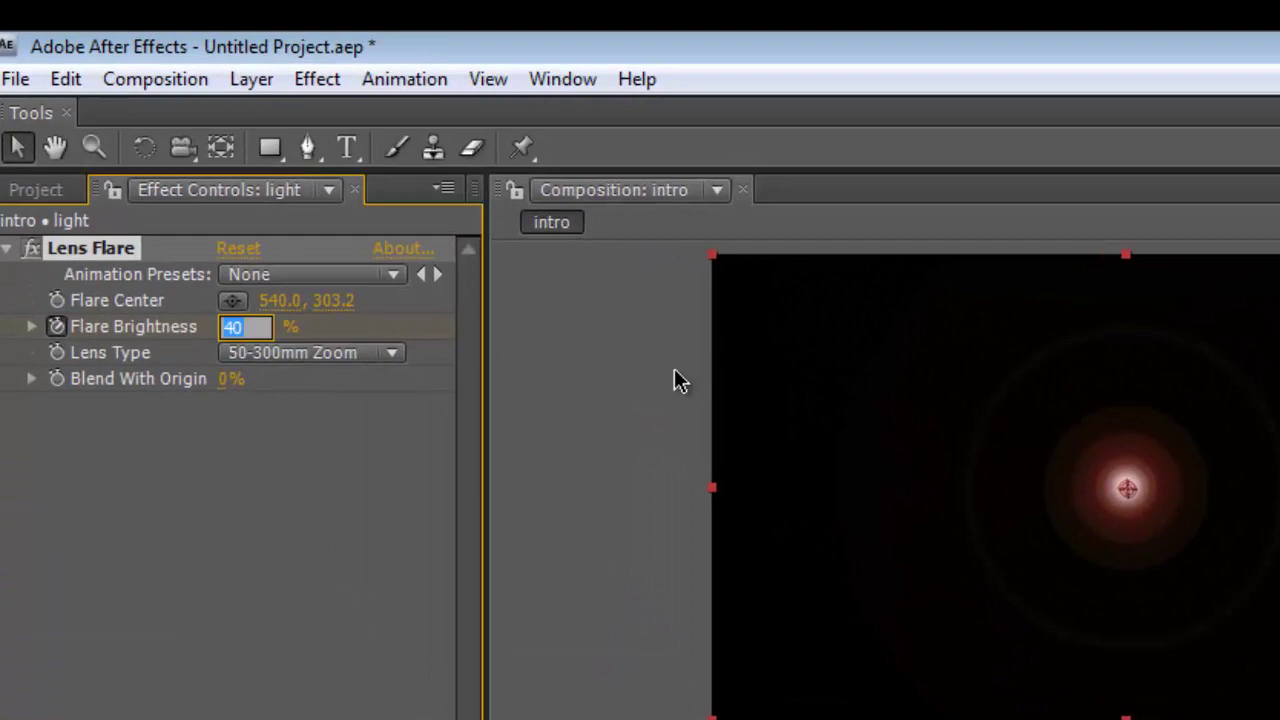
pyautogui.press('BackSpace')
pyautogui.write('00')
pyautogui.press('Return')
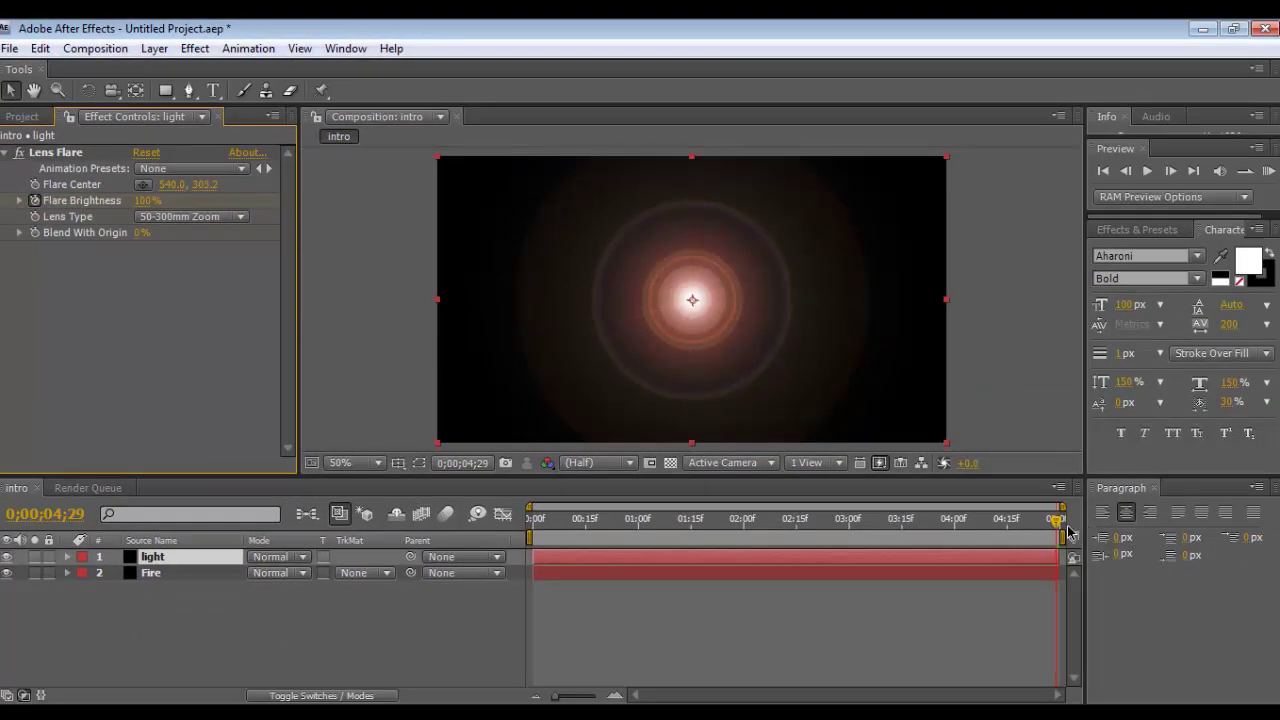
pyautogui.moveTo(1058, 521); pyautogui.dragTo(50, 518)
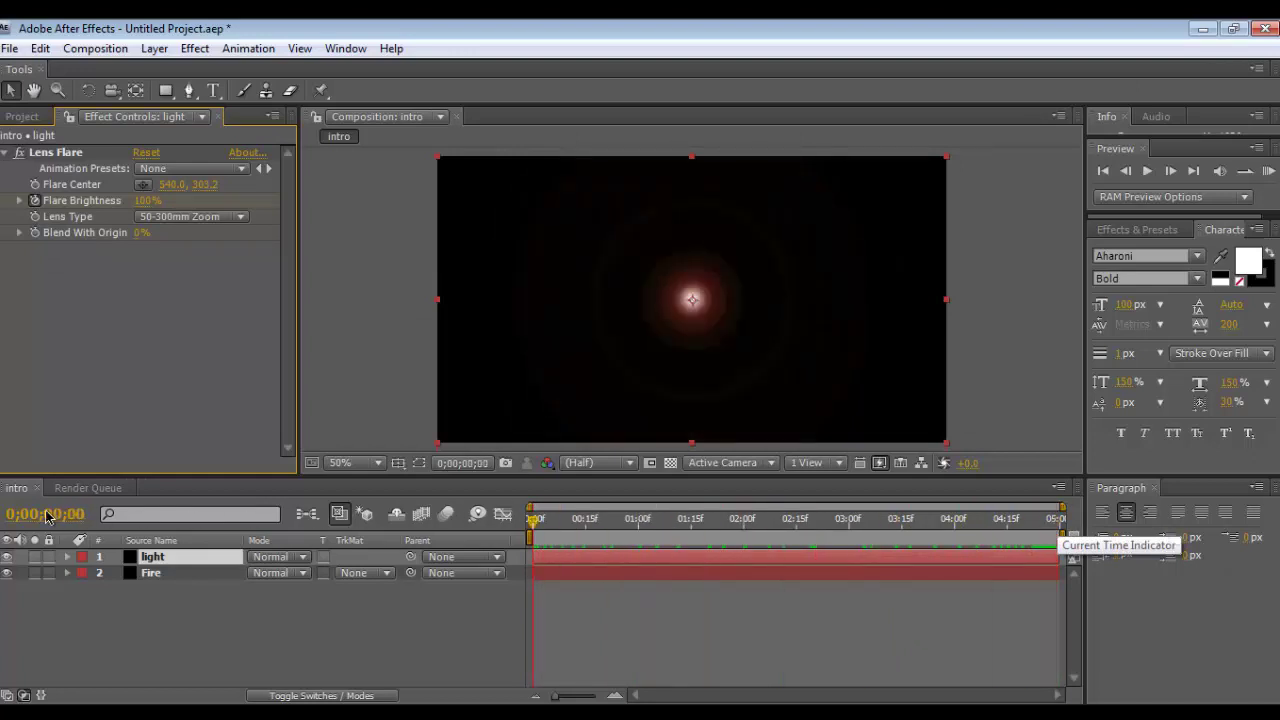
pyautogui.click(1148, 177)
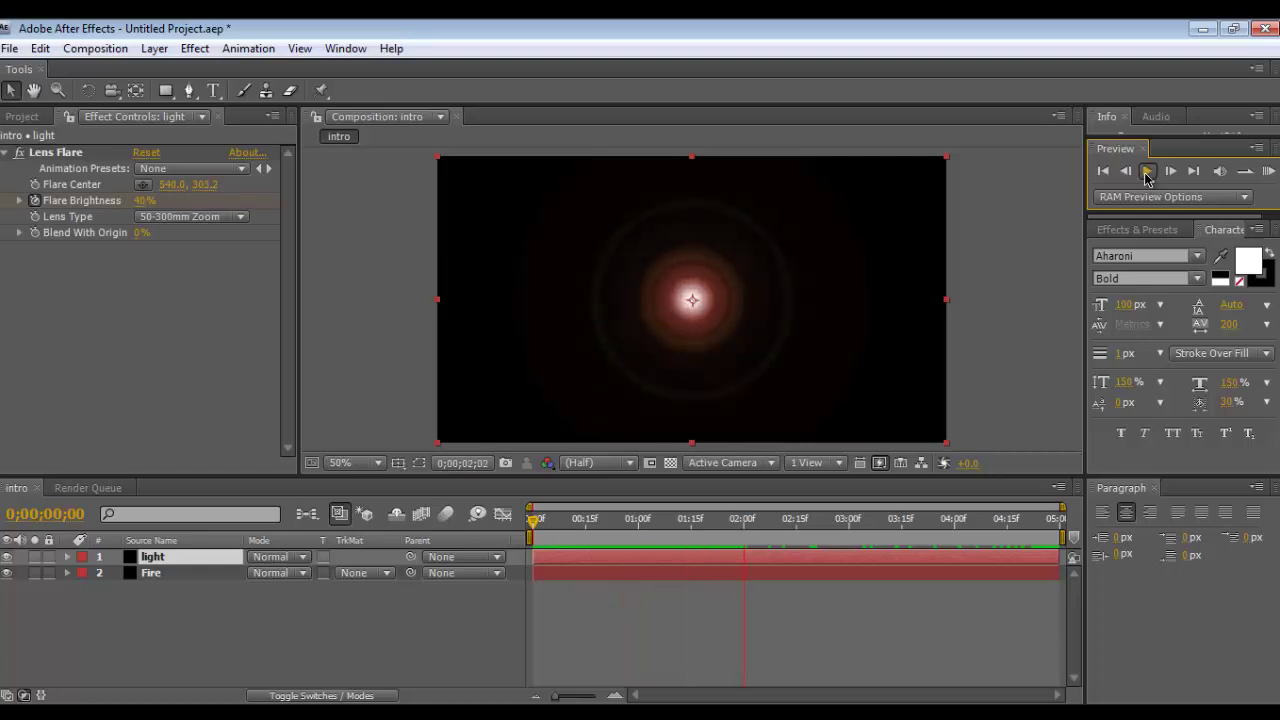
pyautogui.click(938, 421)
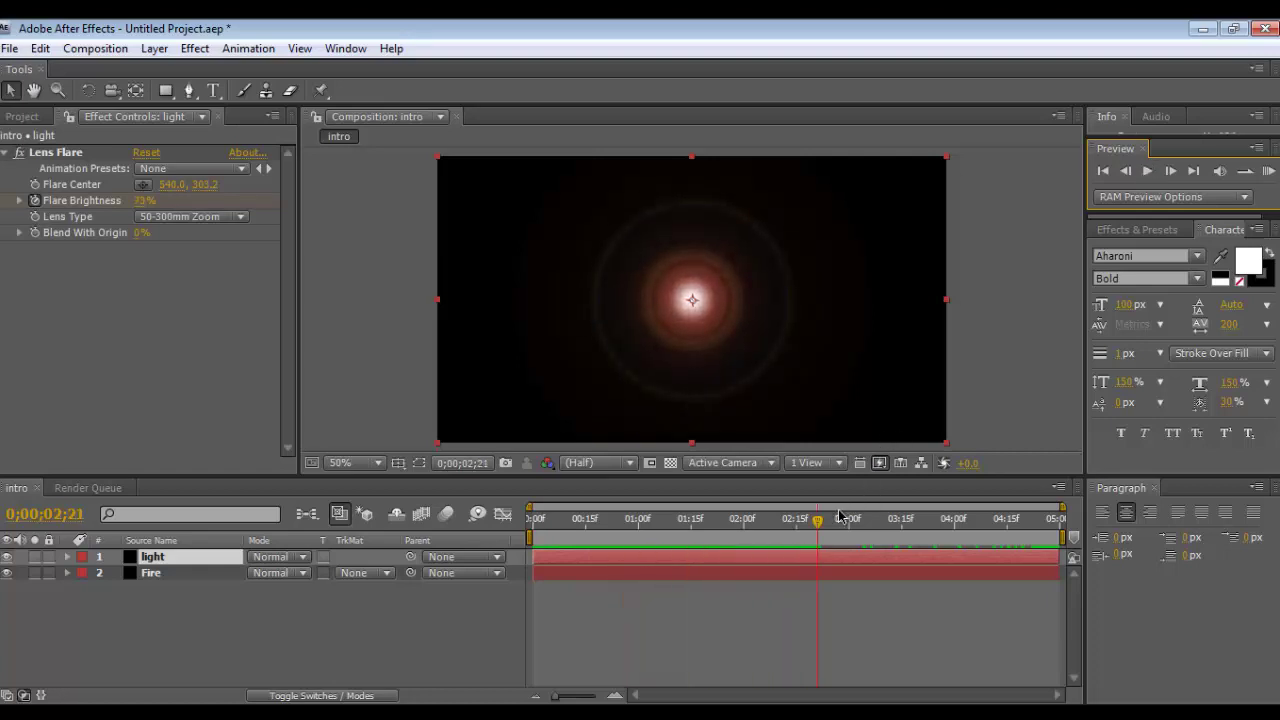
pyautogui.moveTo(818, 520); pyautogui.dragTo(531, 520)
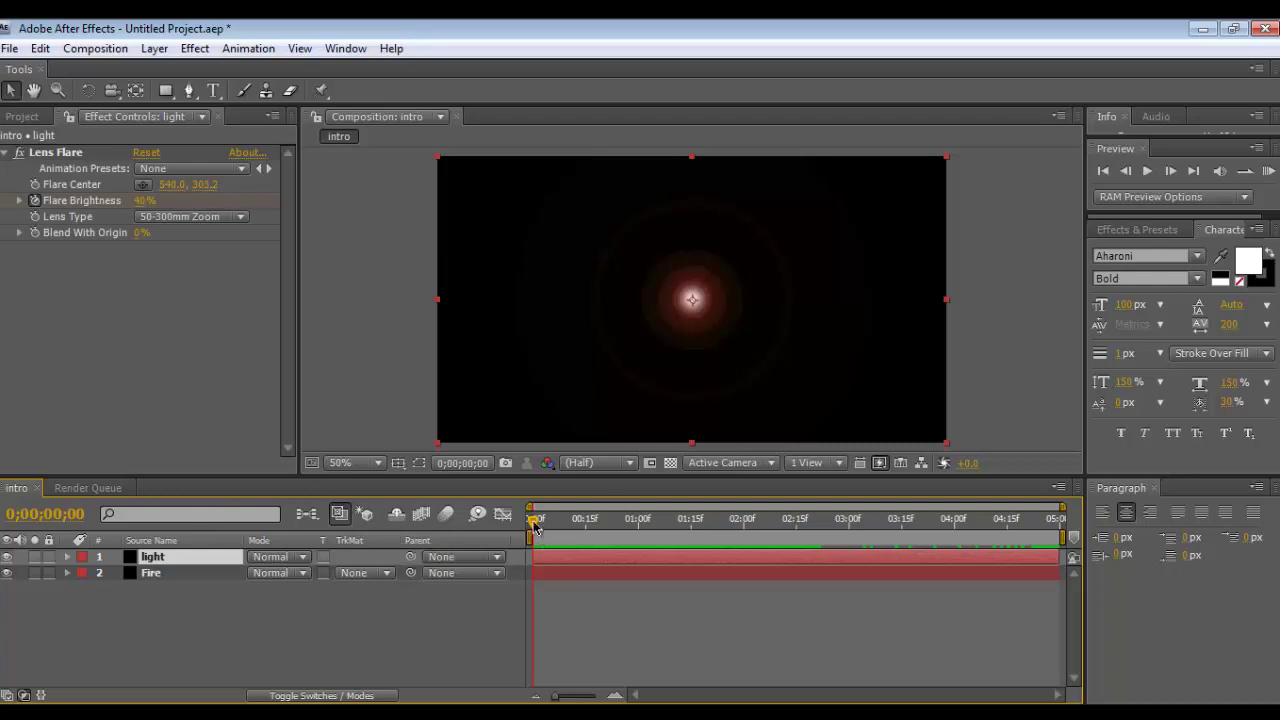
pyautogui.moveTo(534, 520)
pyautogui.mouseDown()
pyautogui.moveTo(960, 521)
pyautogui.moveTo(590, 508)
pyautogui.moveTo(296, 528)
pyautogui.mouseUp()
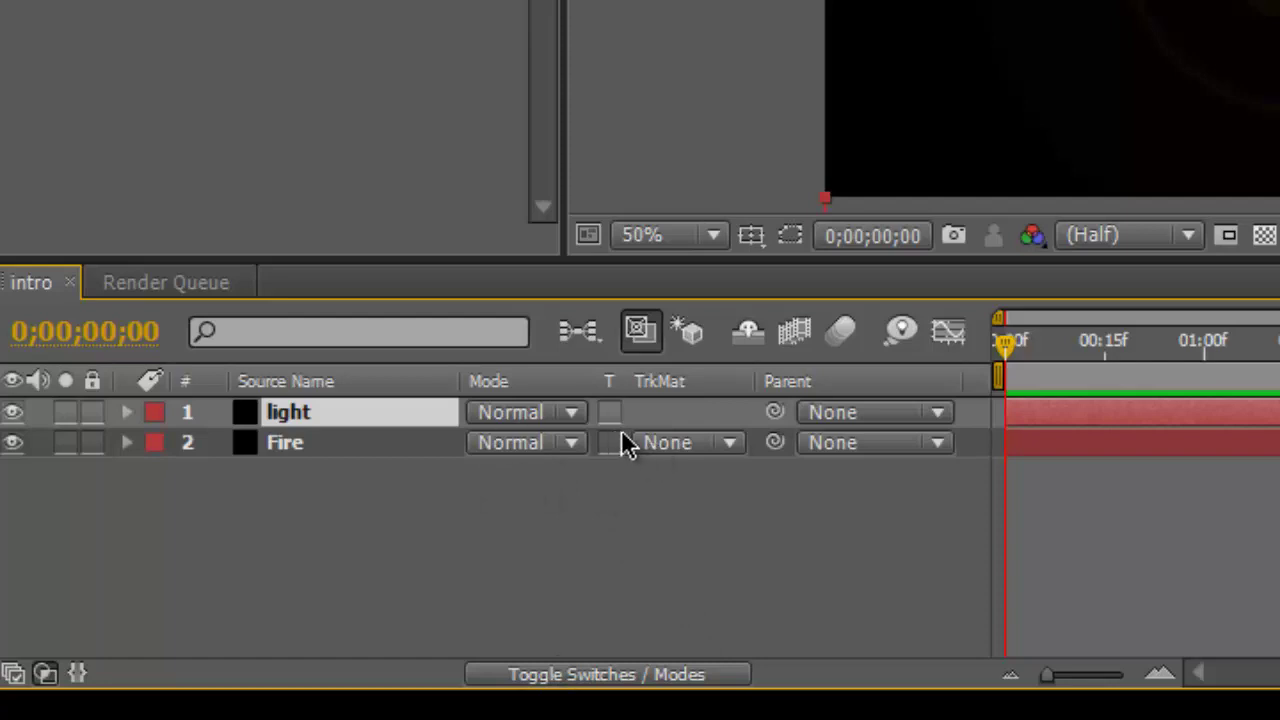
# Switch the timeline between switch and mode columns, leaving the layer switches showing
pyautogui.click(558, 676)
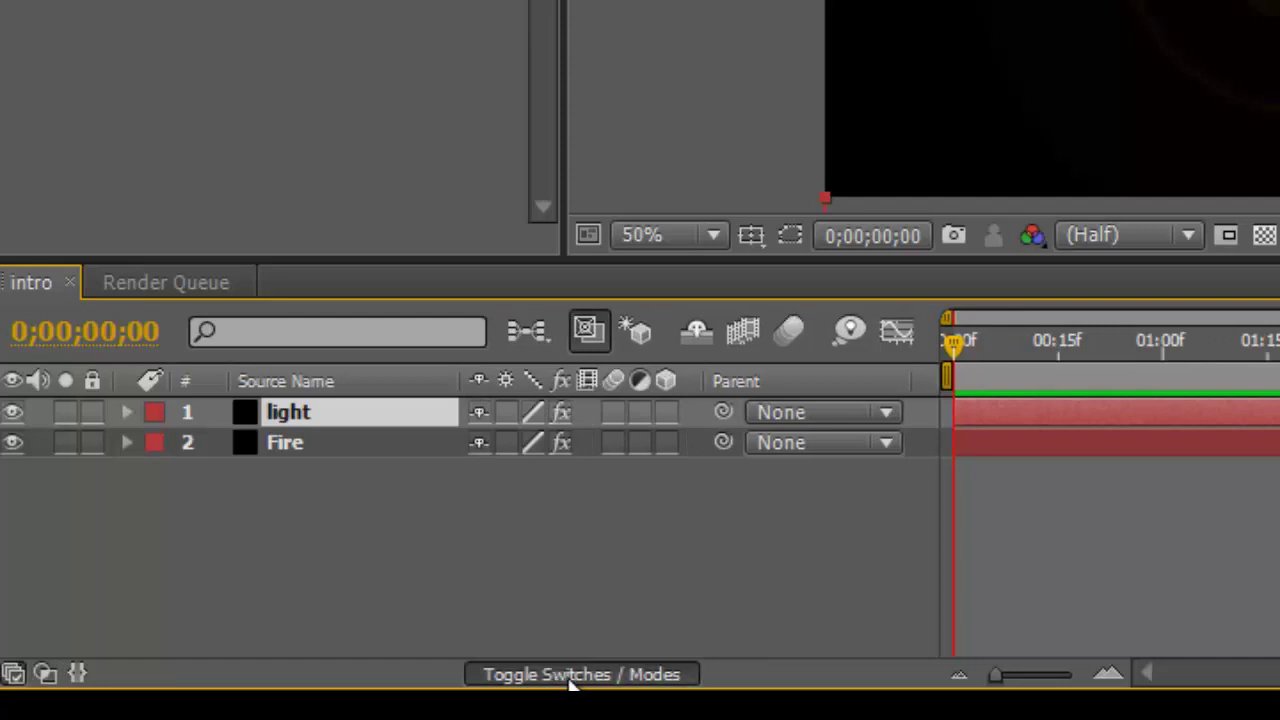
pyautogui.click(565, 678)
pyautogui.click(570, 679)
pyautogui.click(572, 679)
pyautogui.click(573, 680)
pyautogui.click(573, 681)
pyautogui.click(573, 681)
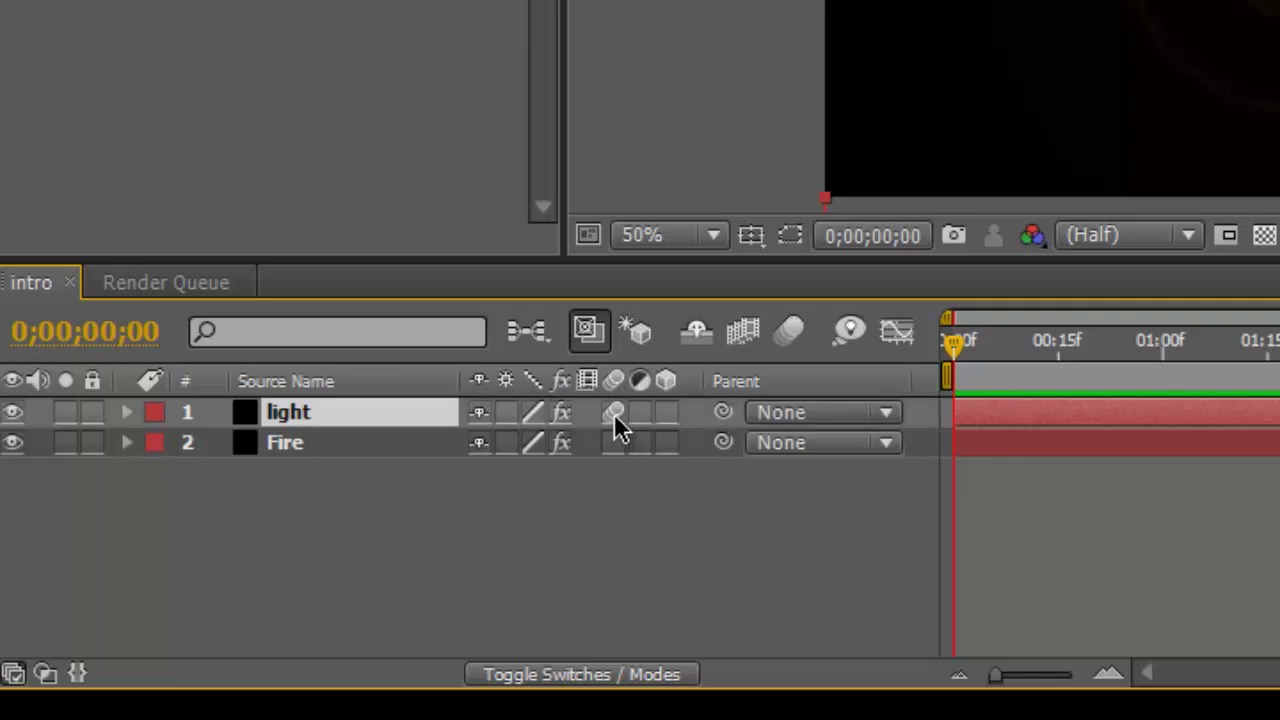
# Enable motion blur for the layers and the whole composition, then show modes again
pyautogui.click(613, 442)
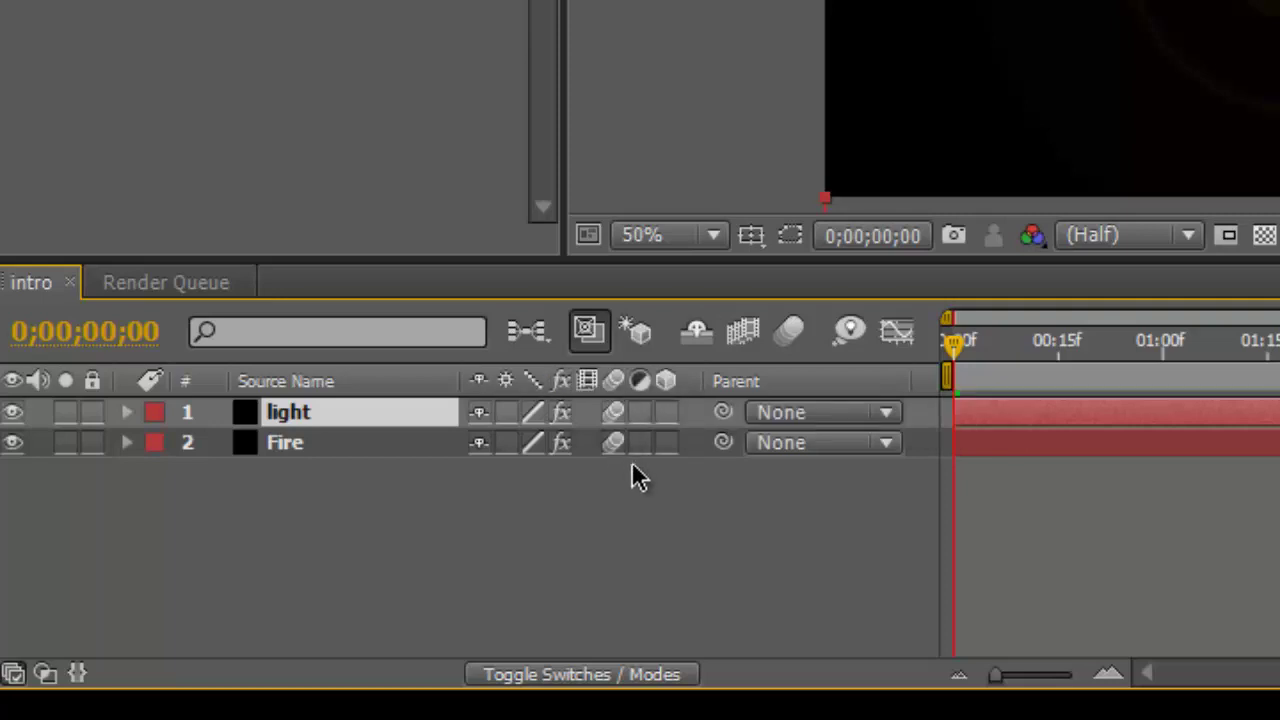
pyautogui.click(792, 342)
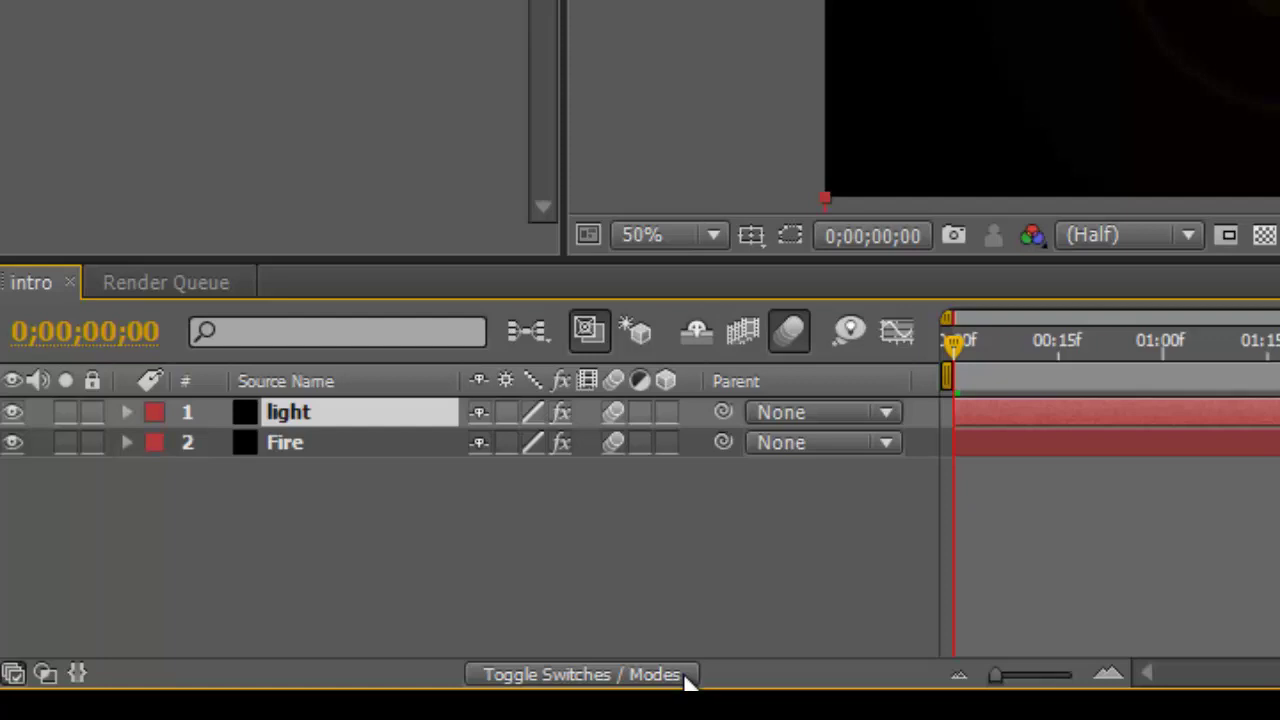
pyautogui.click(688, 676)
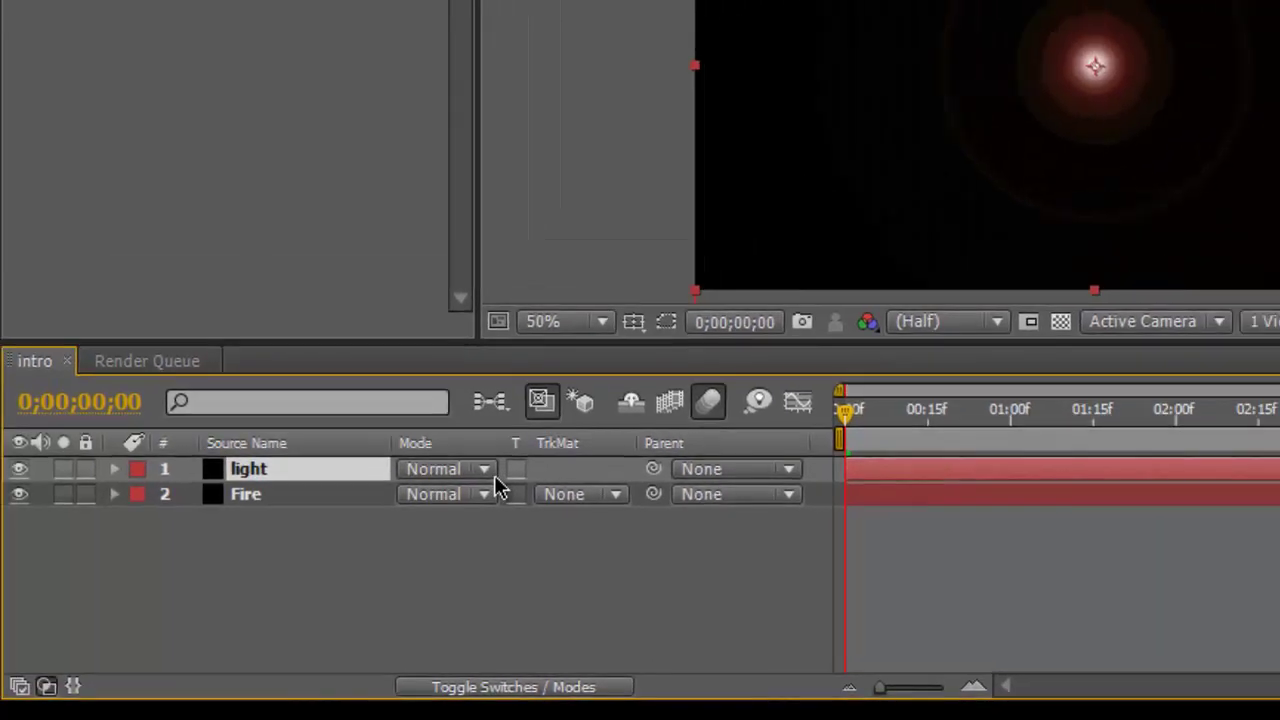
# Set the light layer's blending mode to Add
pyautogui.click(494, 475)
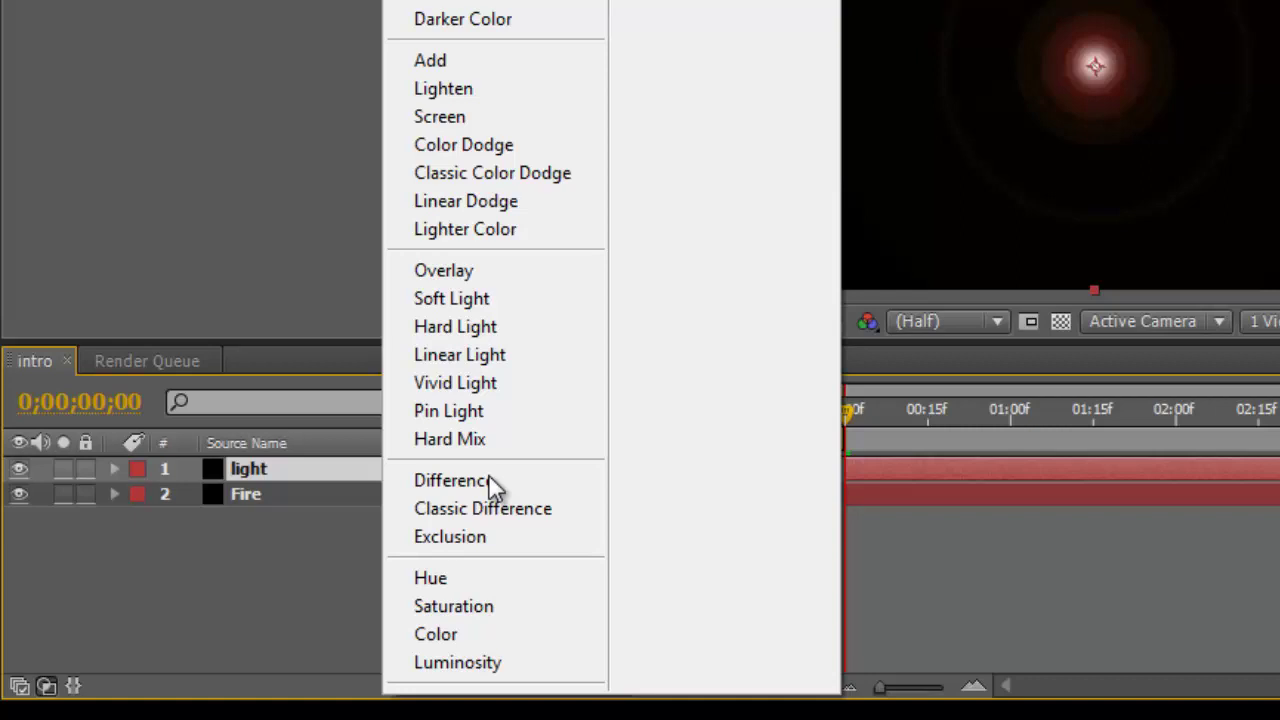
pyautogui.click(357, 571)
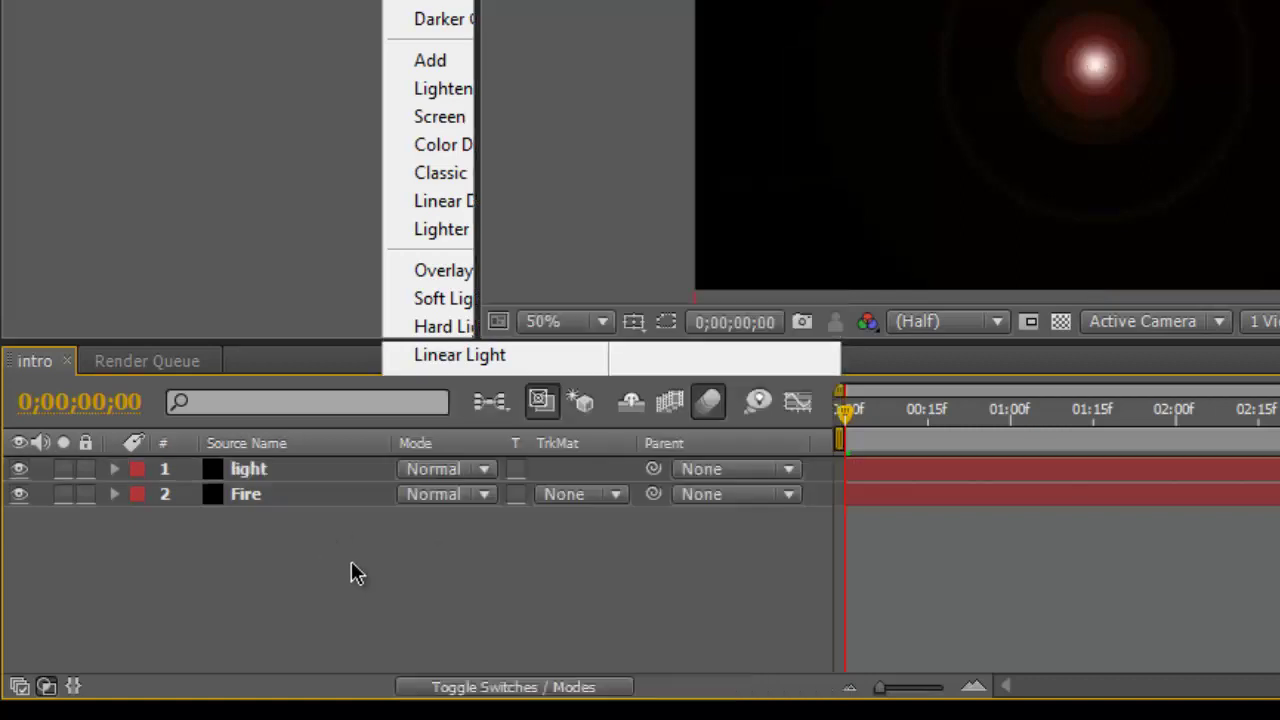
pyautogui.click(485, 474)
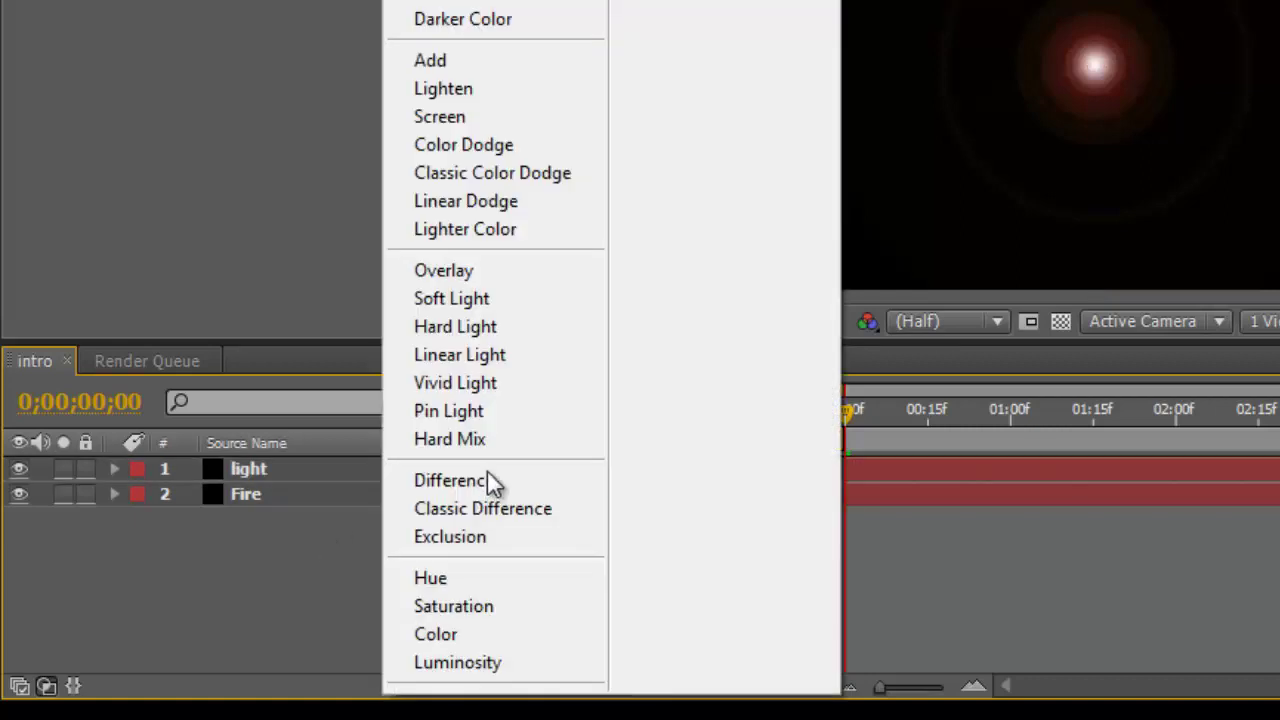
pyautogui.click(474, 76)
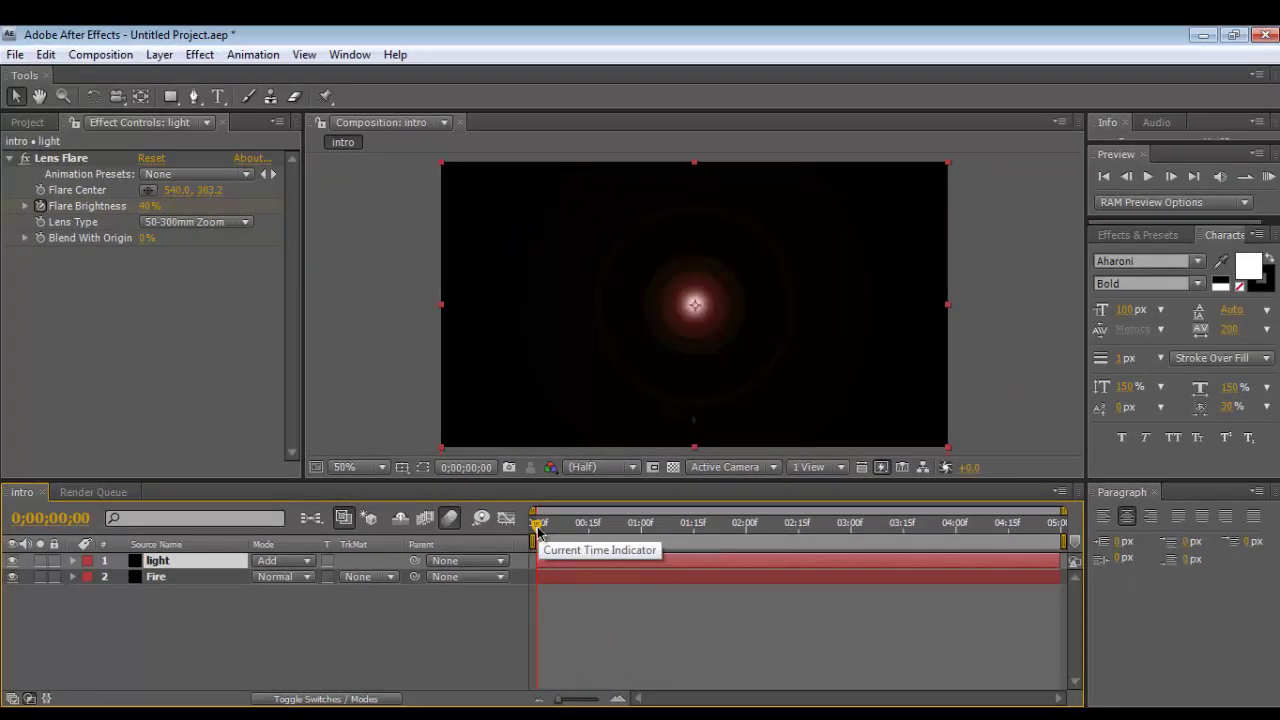
# Preview the animation, scrub back to about 0;00;01;09 and deselect the light layer
pyautogui.press('KP_0')
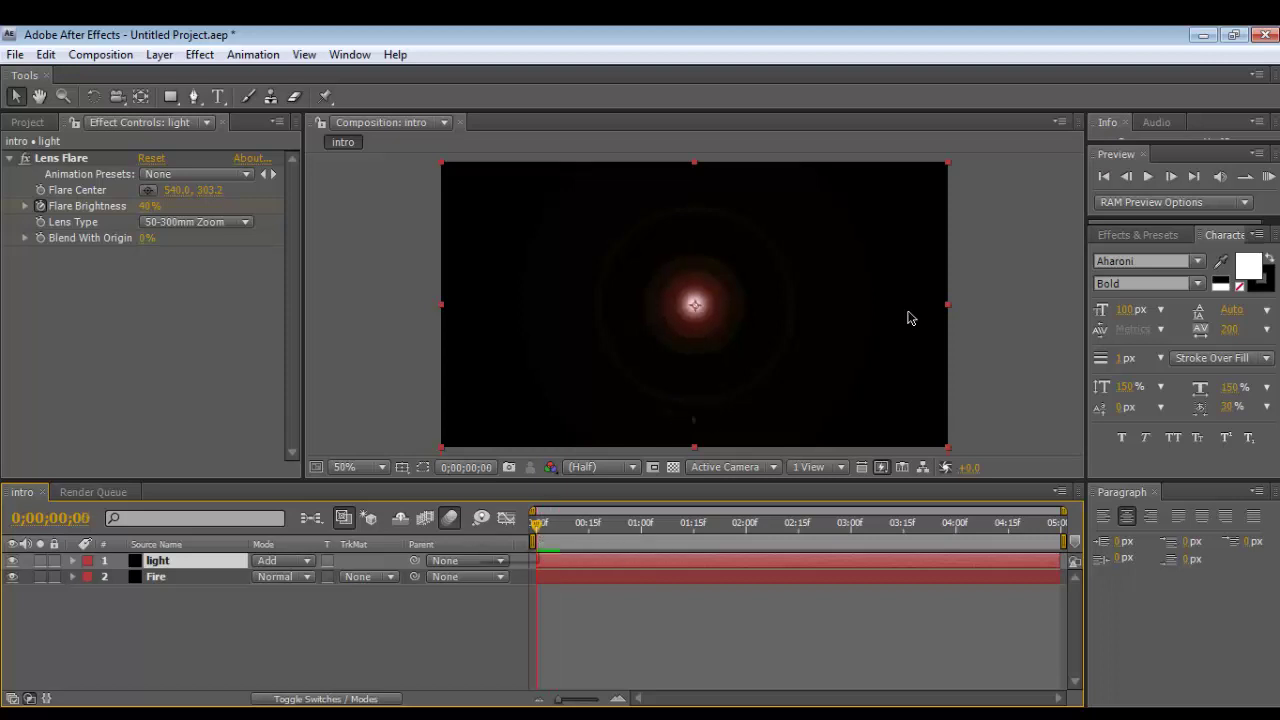
pyautogui.click(1148, 180)
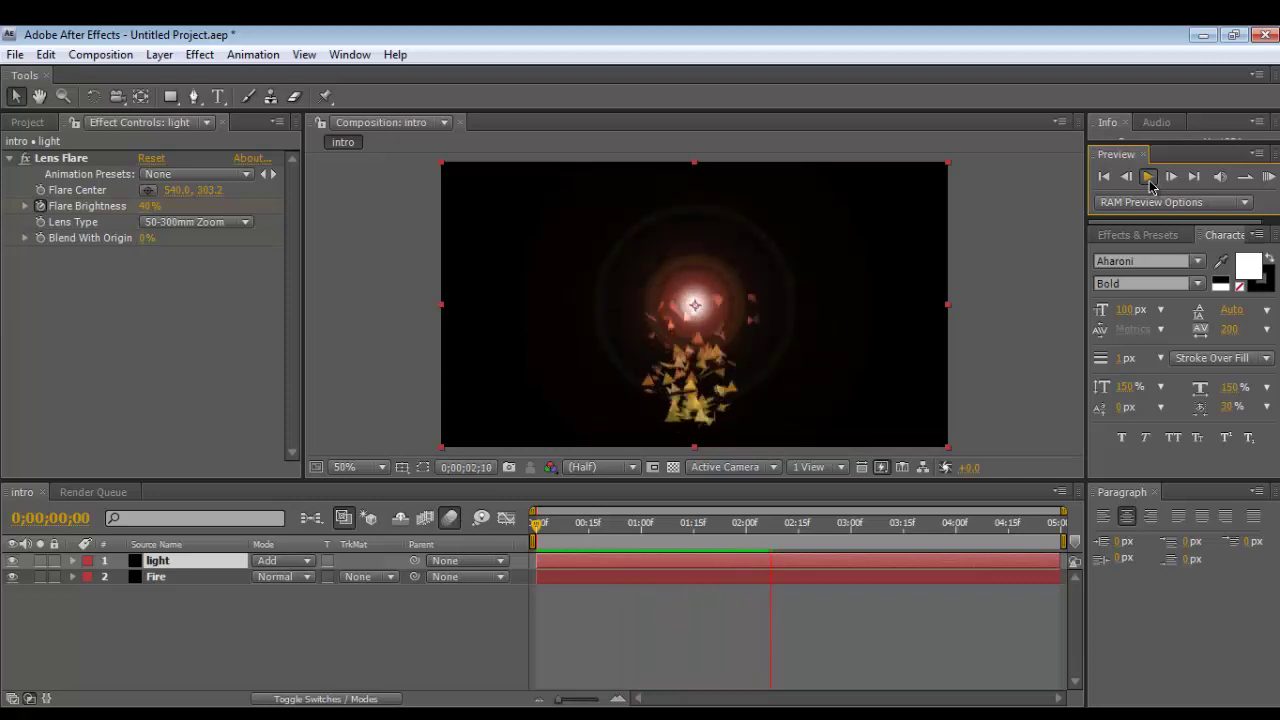
pyautogui.click(1149, 180)
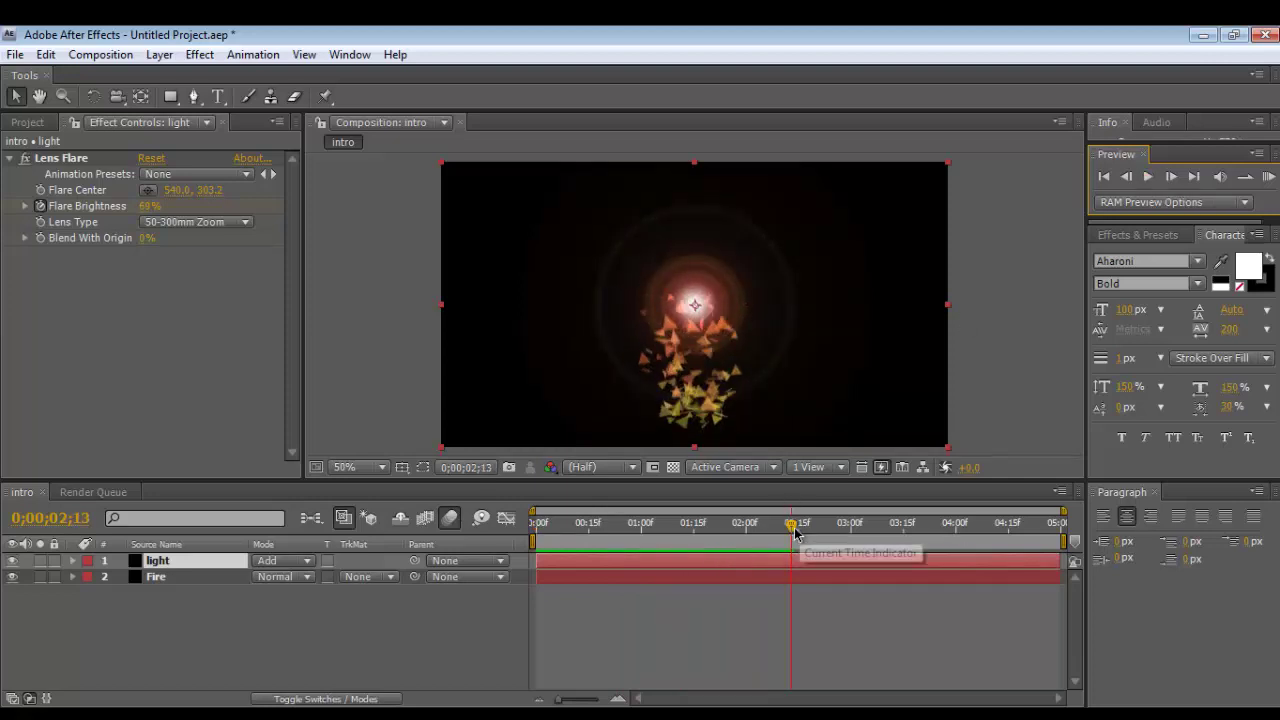
pyautogui.moveTo(795, 533); pyautogui.dragTo(467, 562)
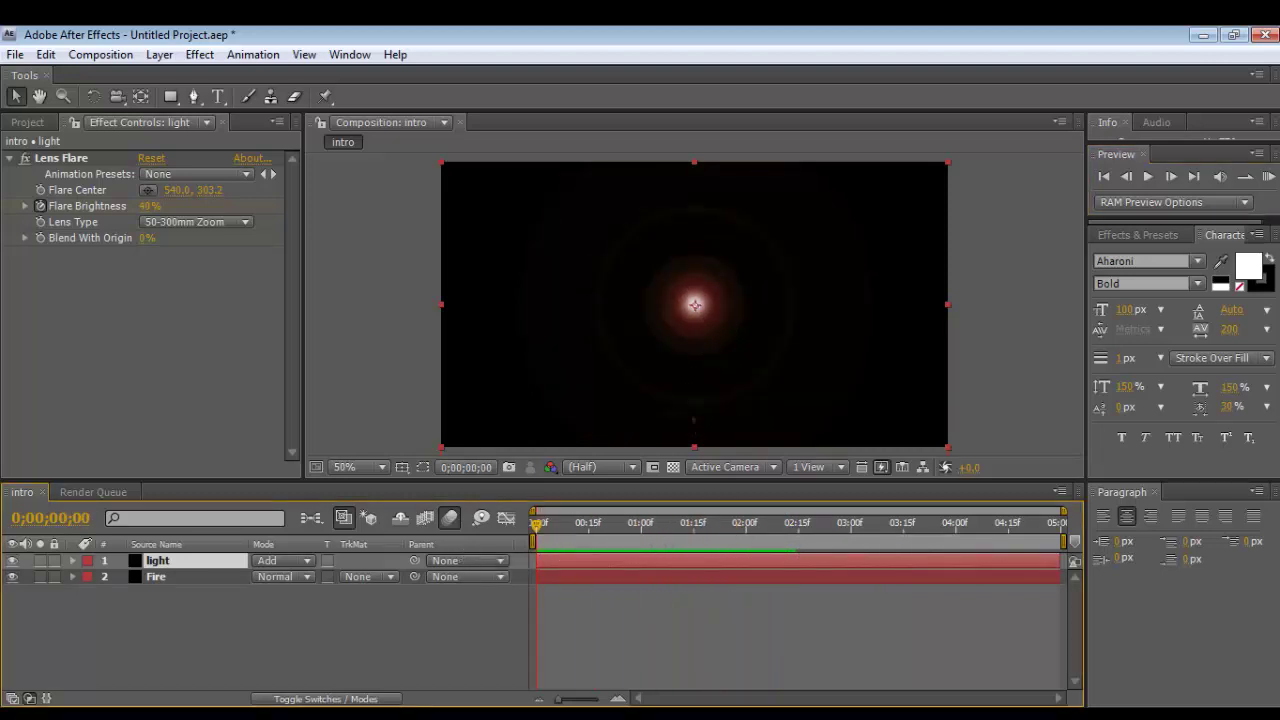
pyautogui.click(186, 645)
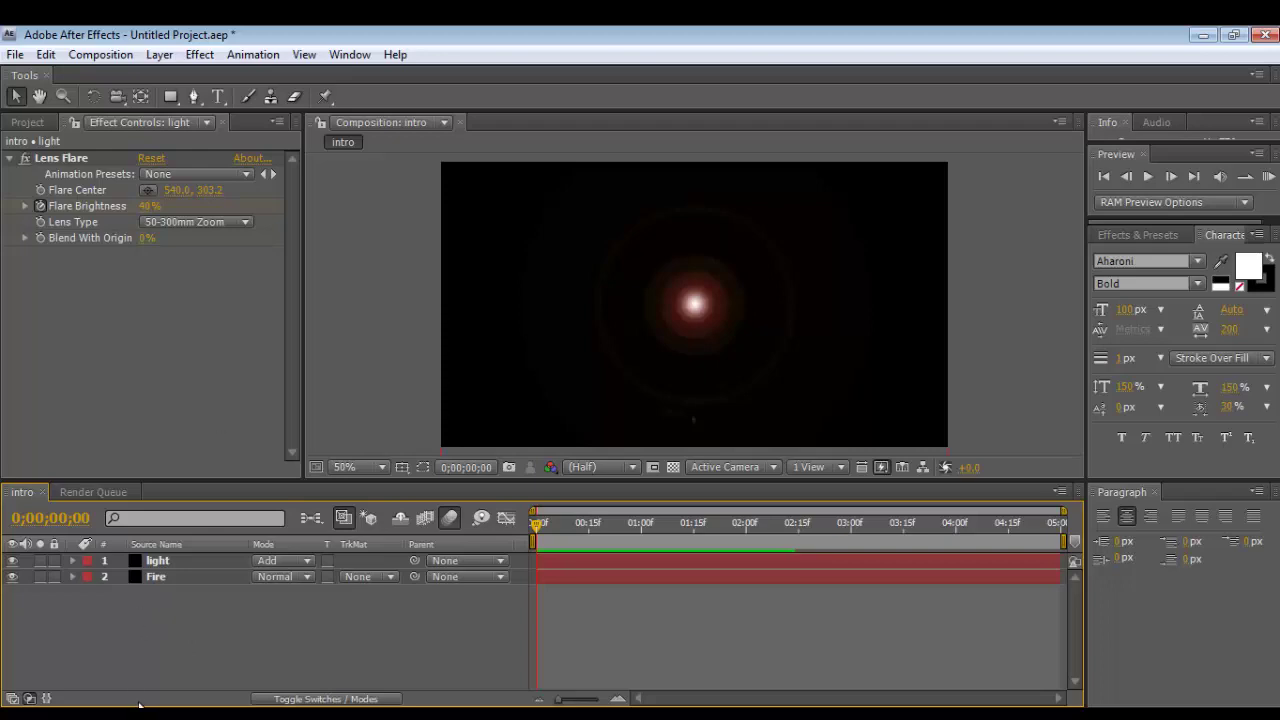
pyautogui.rightClick(162, 637)
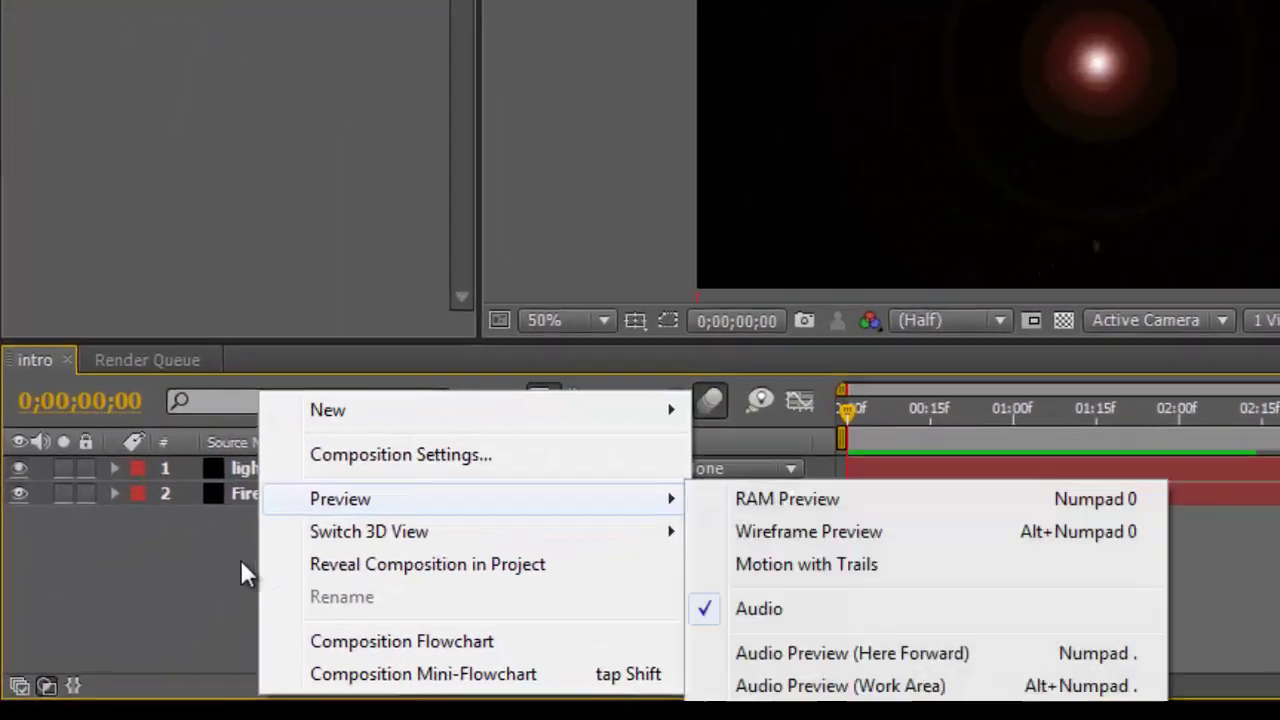
# Add a new text layer and type the letter G in the composition
pyautogui.moveTo(203, 527)
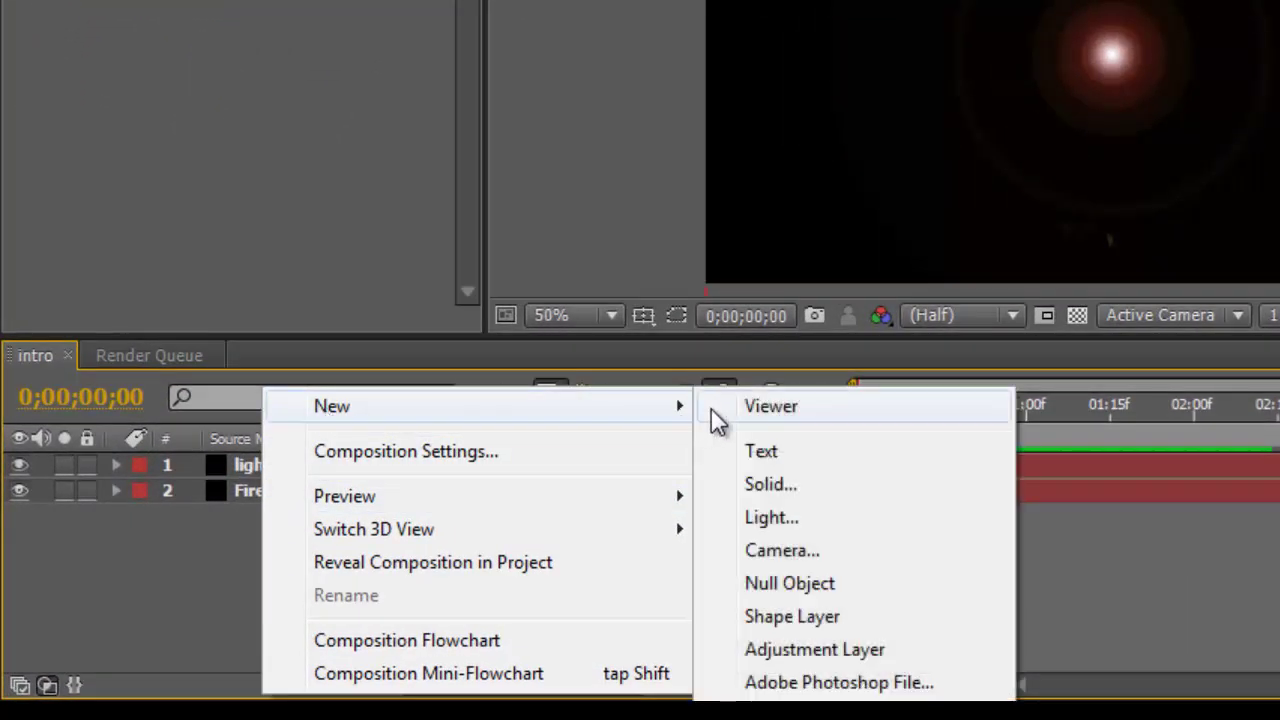
pyautogui.click(766, 451)
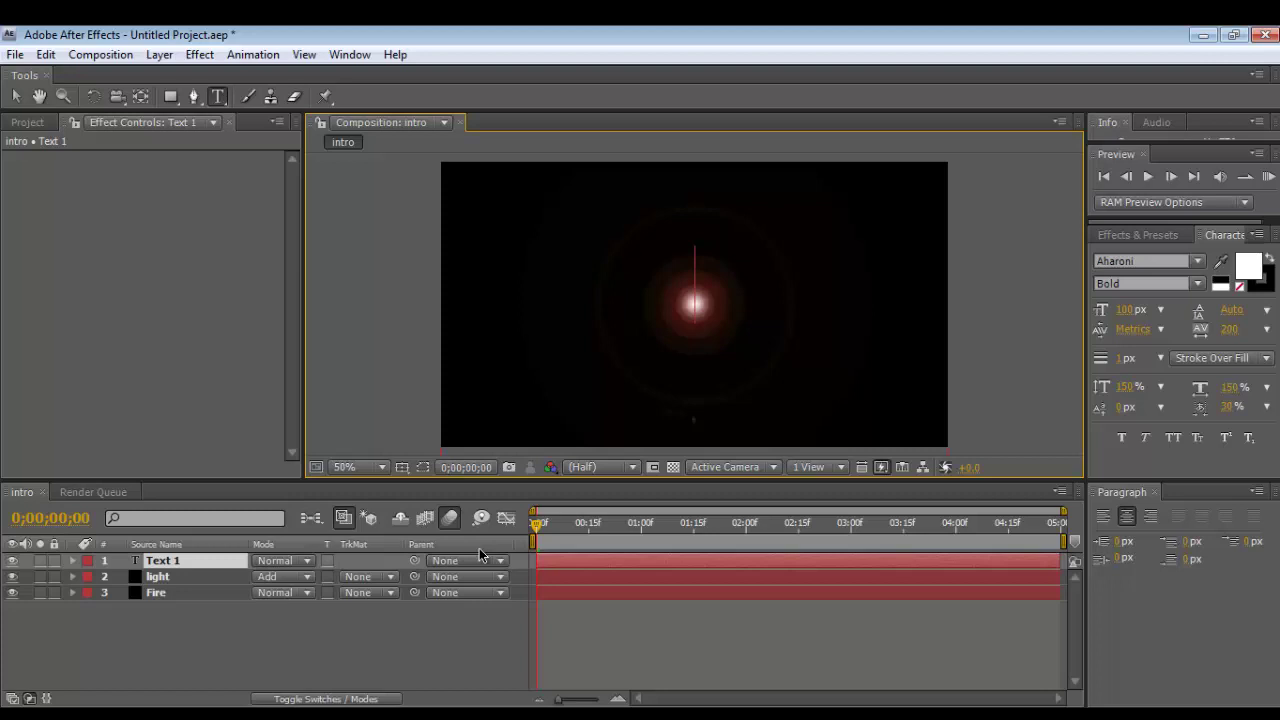
pyautogui.write('G')
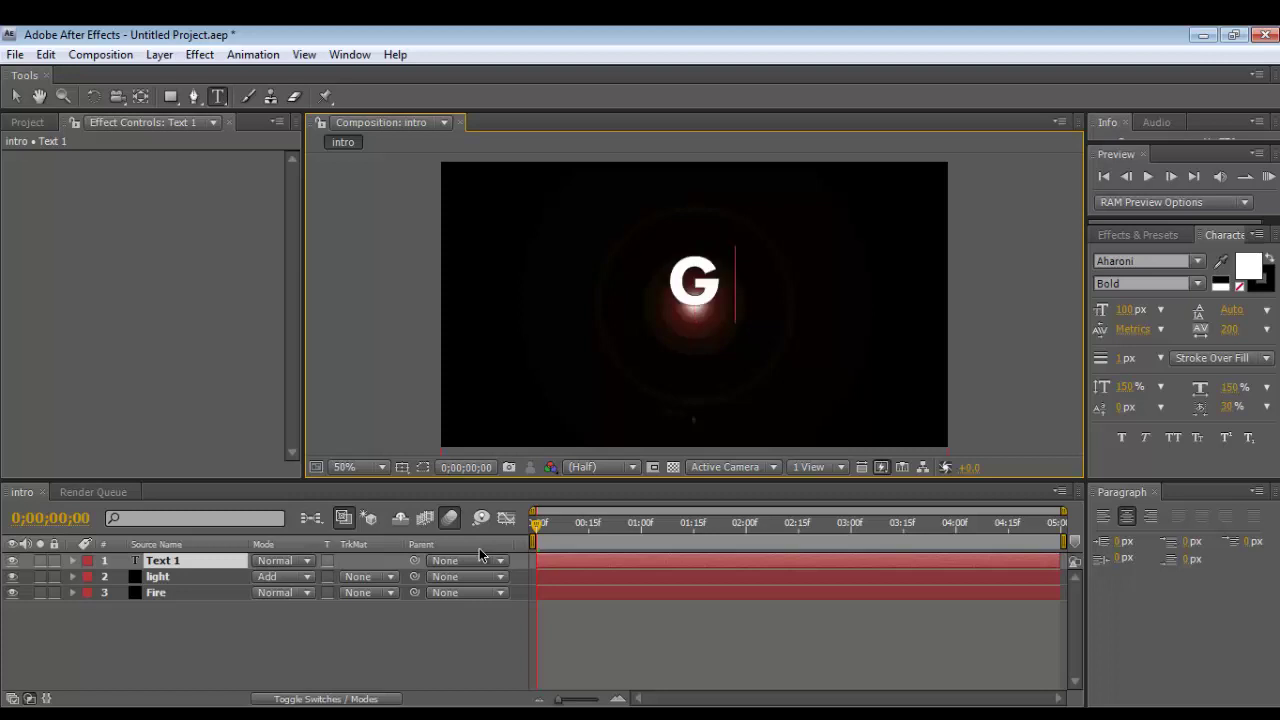
# Commit the G text, nudge it lower, and scale it larger and taller
pyautogui.click(14, 96)
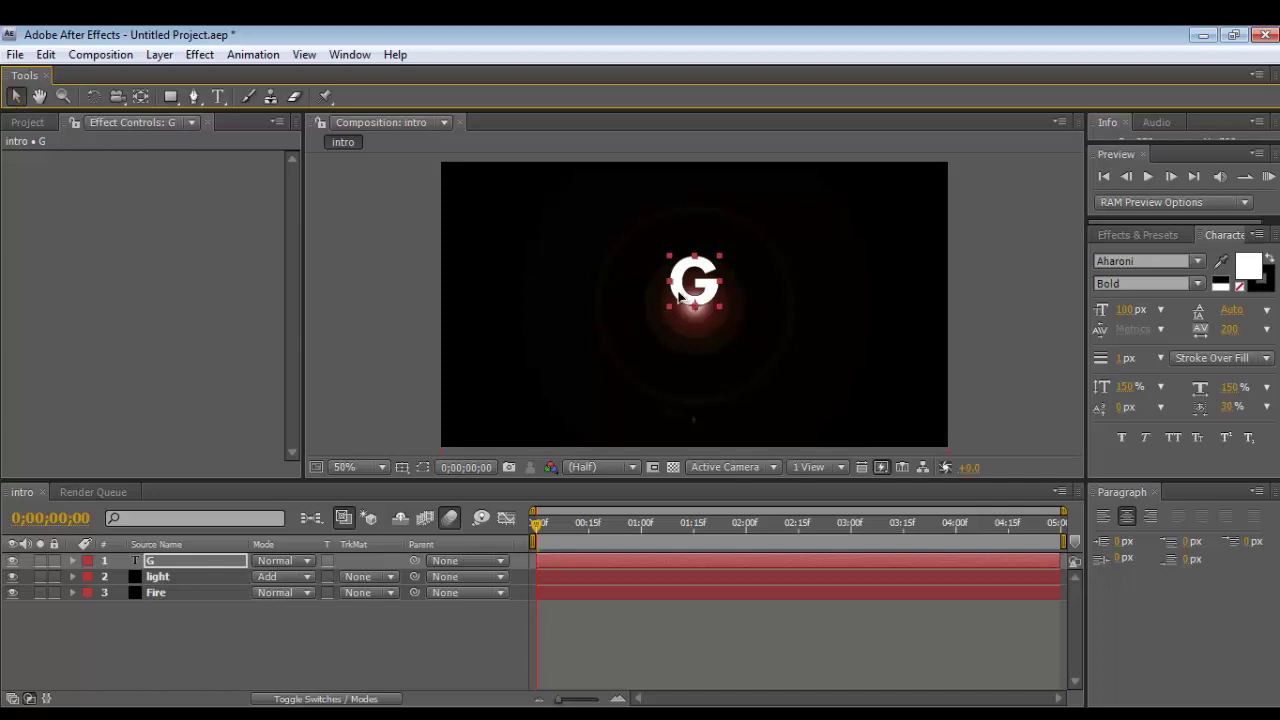
pyautogui.moveTo(680, 297); pyautogui.dragTo(682, 320)
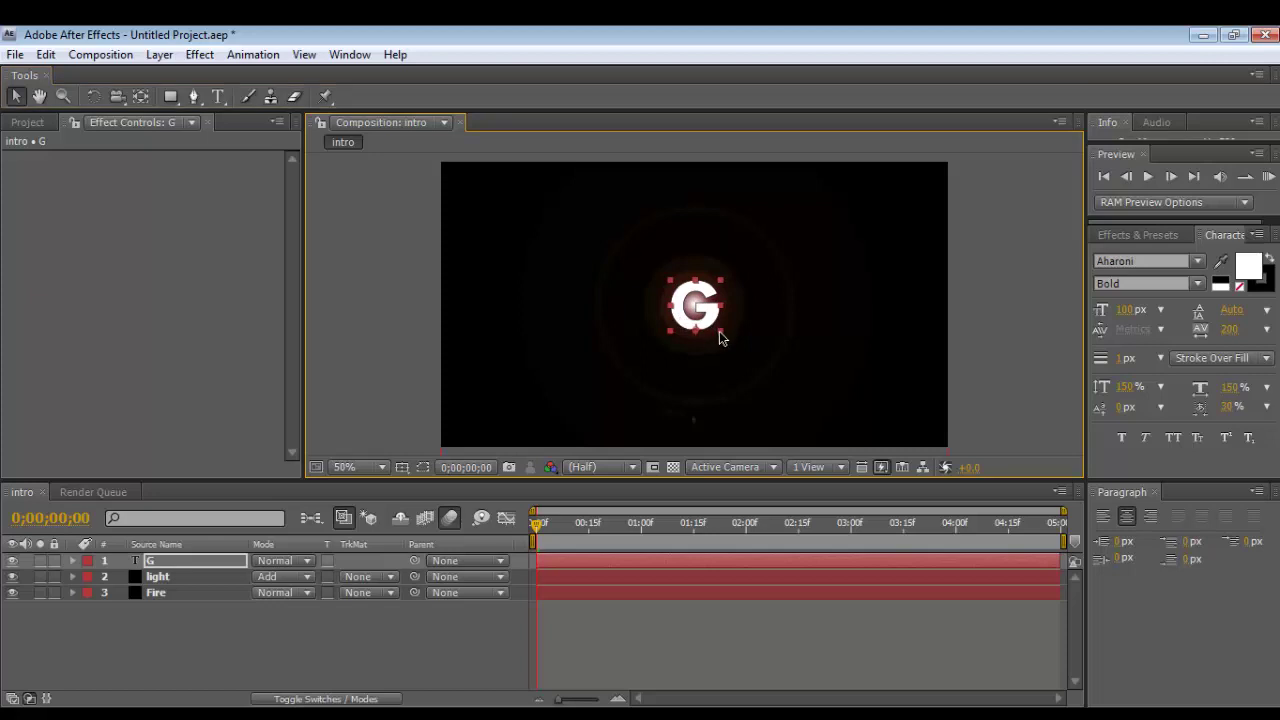
pyautogui.moveTo(719, 332); pyautogui.dragTo(732, 333)
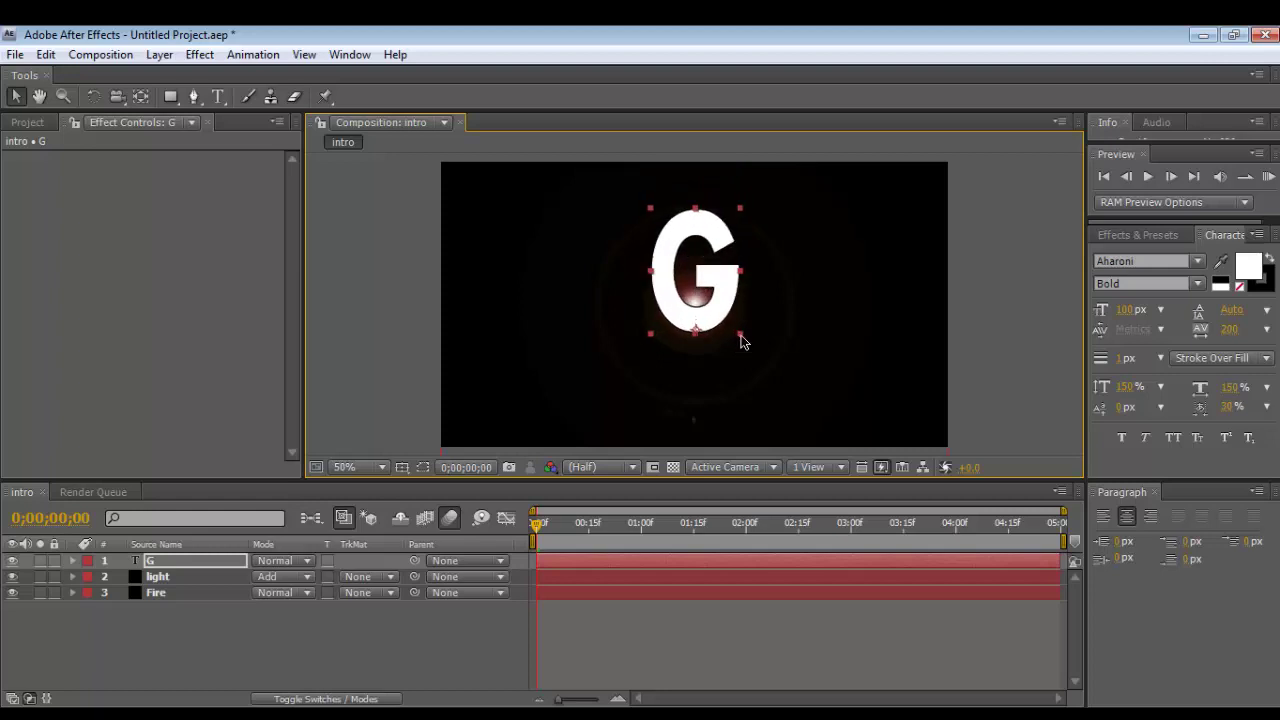
pyautogui.moveTo(732, 340)
pyautogui.mouseDown()
pyautogui.moveTo(750, 339)
pyautogui.moveTo(714, 350)
pyautogui.mouseUp()
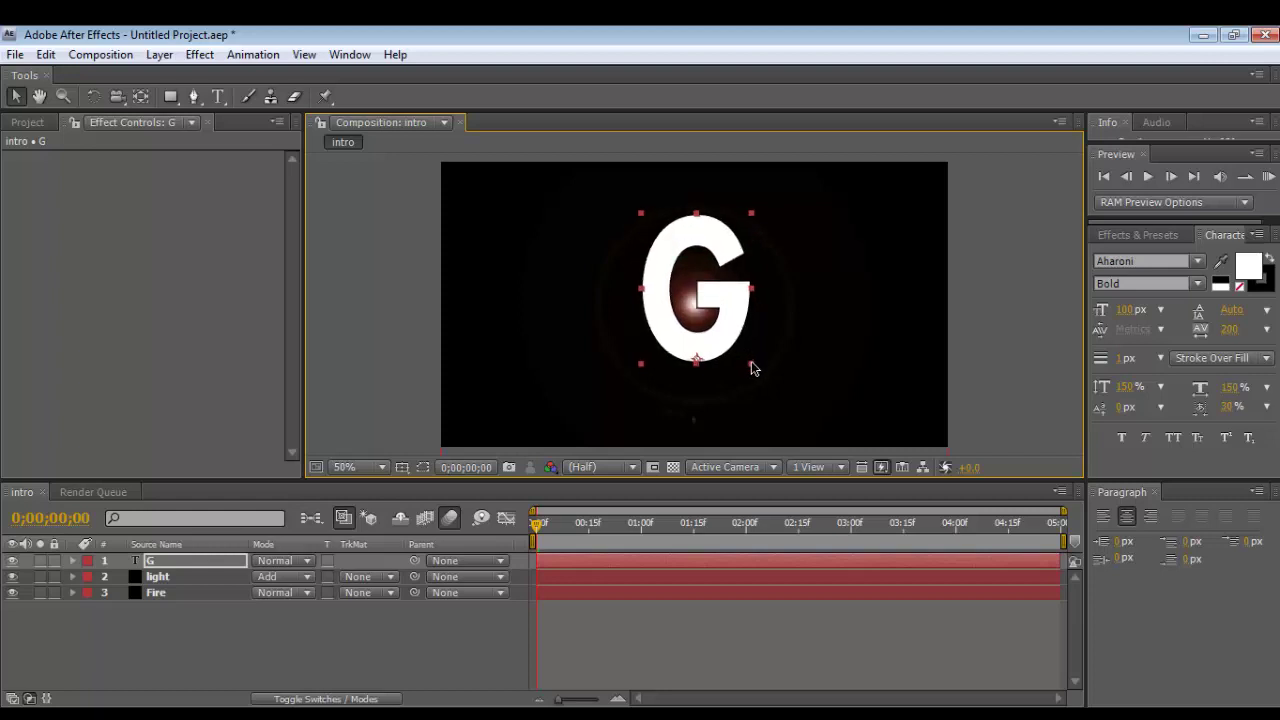
pyautogui.moveTo(750, 366); pyautogui.dragTo(753, 367)
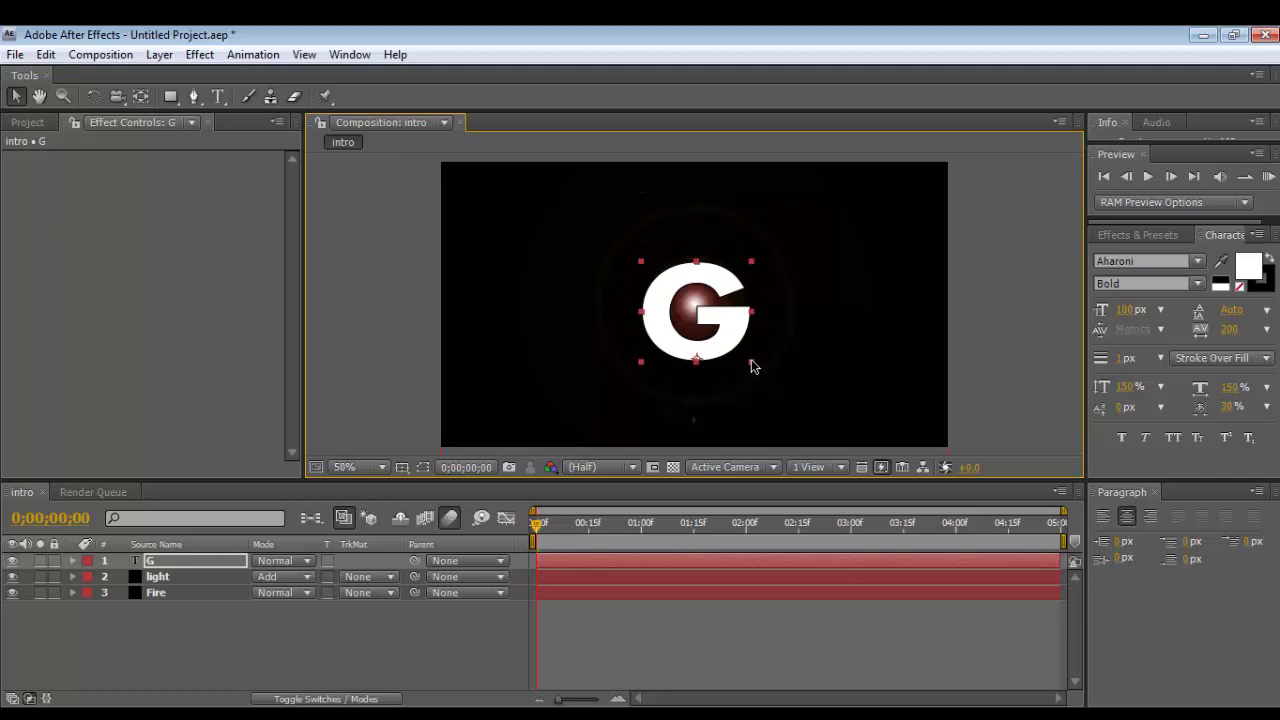
pyautogui.moveTo(752, 366); pyautogui.dragTo(753, 366)
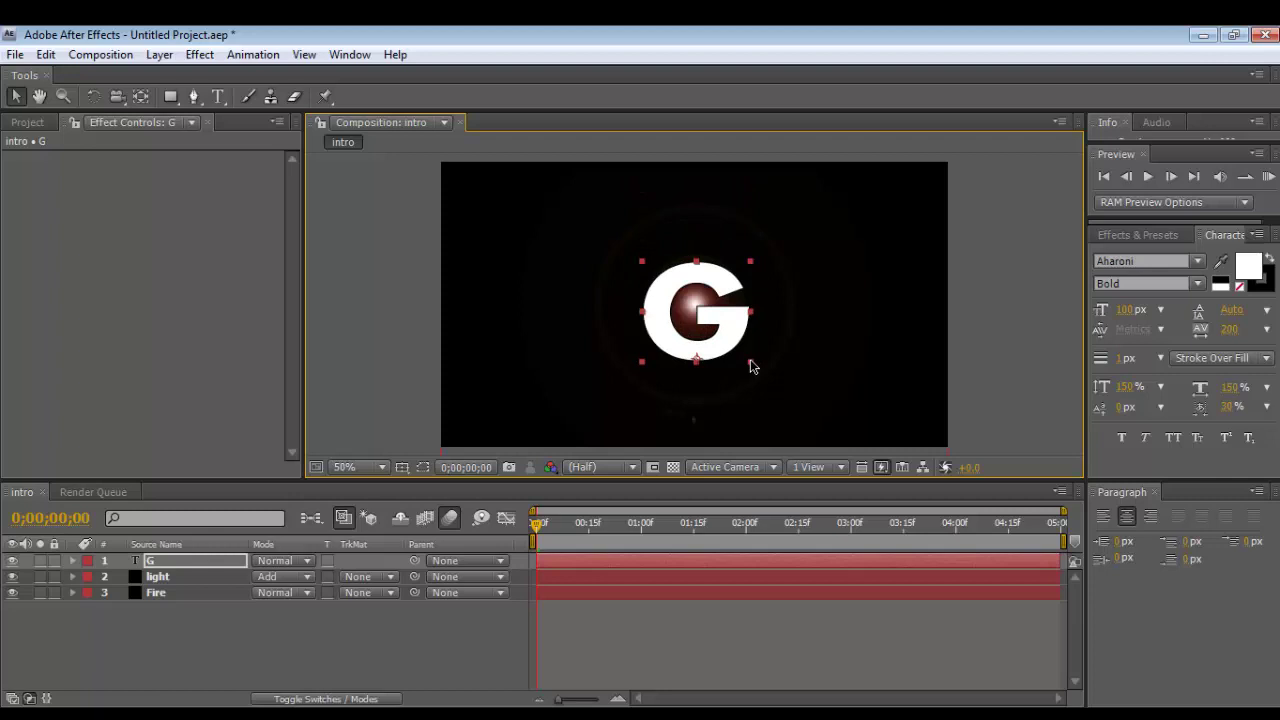
pyautogui.moveTo(753, 366); pyautogui.dragTo(752, 367)
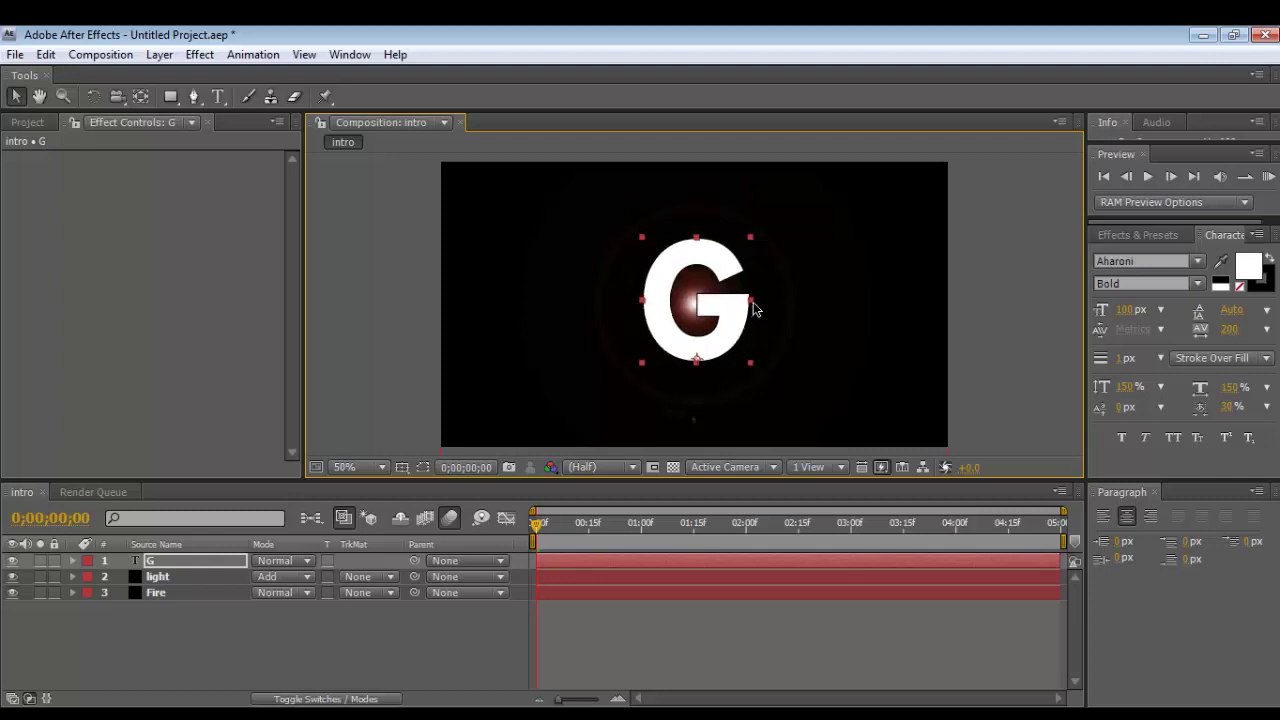
pyautogui.moveTo(752, 308); pyautogui.dragTo(759, 306)
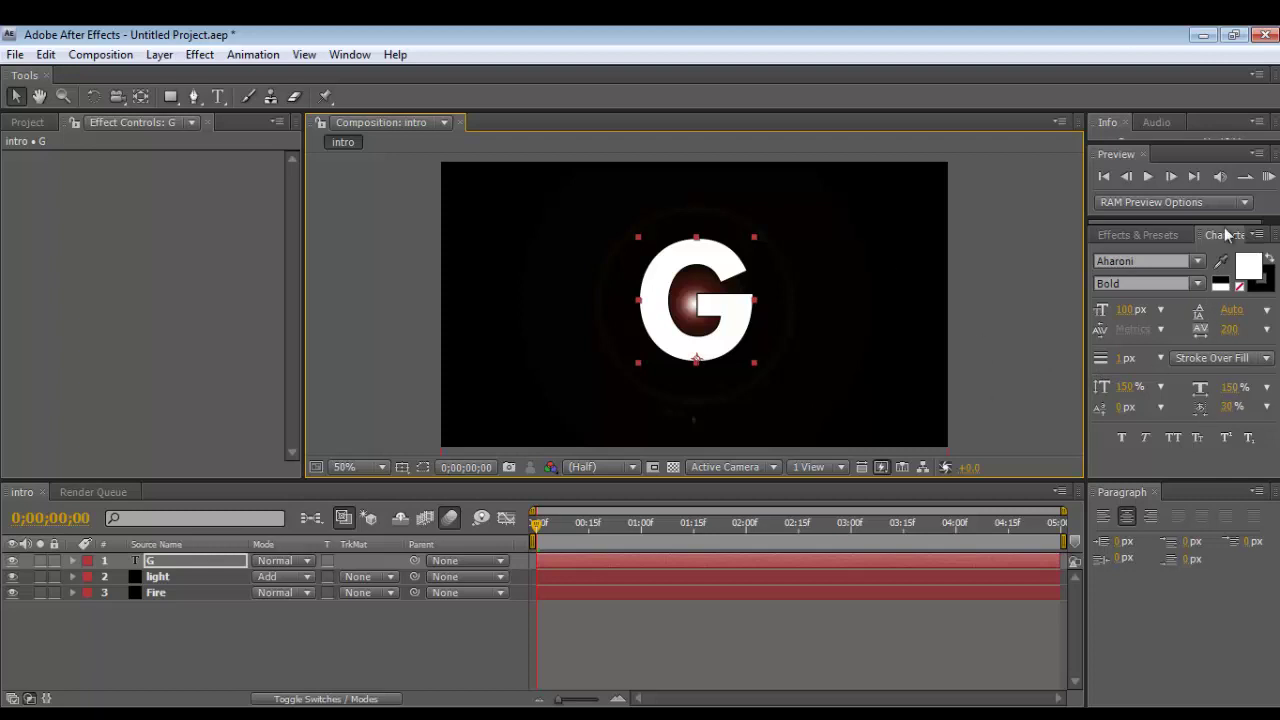
# Close the Paragraph panel, try the David font, then return the G to Aharoni Bold
pyautogui.click(1154, 492)
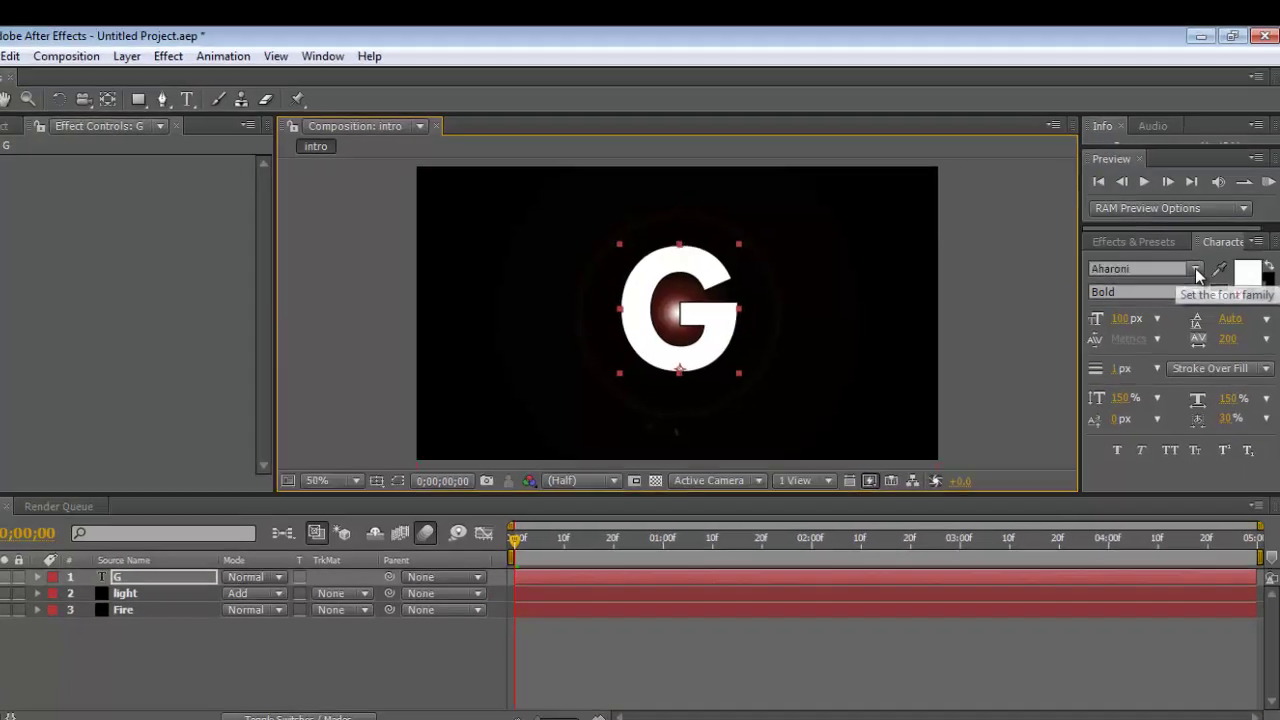
pyautogui.click(1195, 268)
pyautogui.scroll(2, 1171, 320)
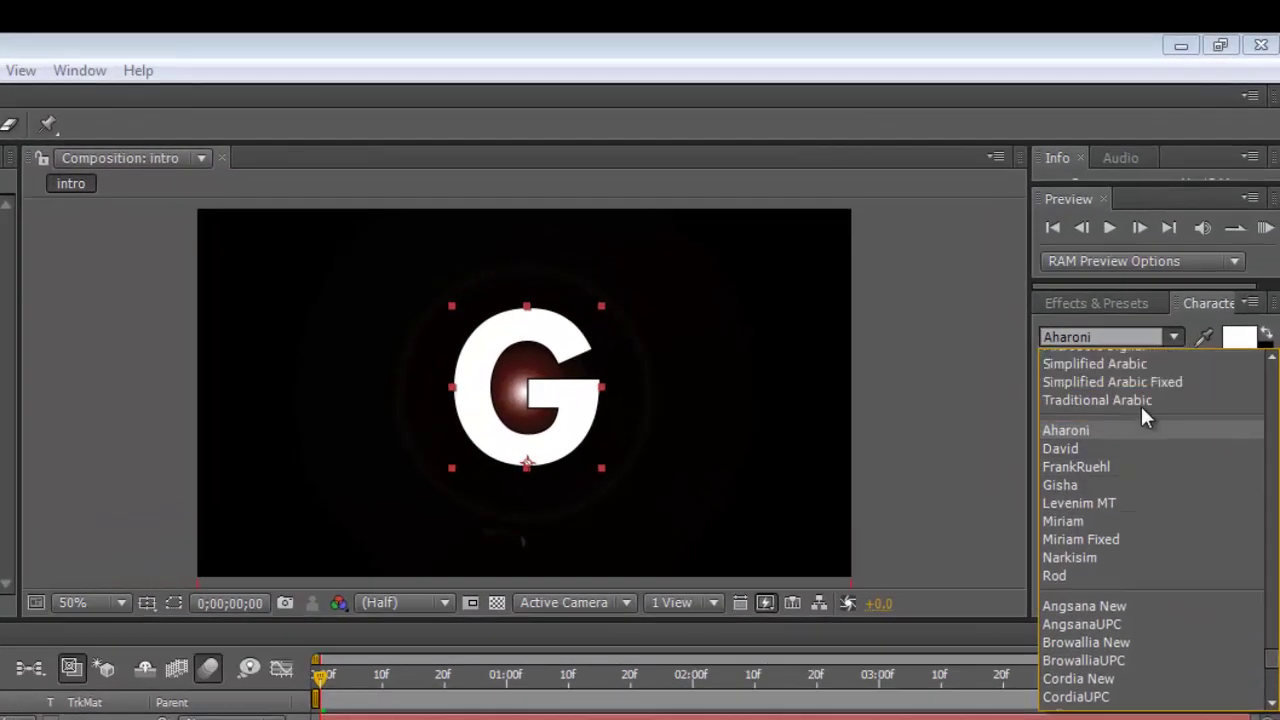
pyautogui.click(1116, 450)
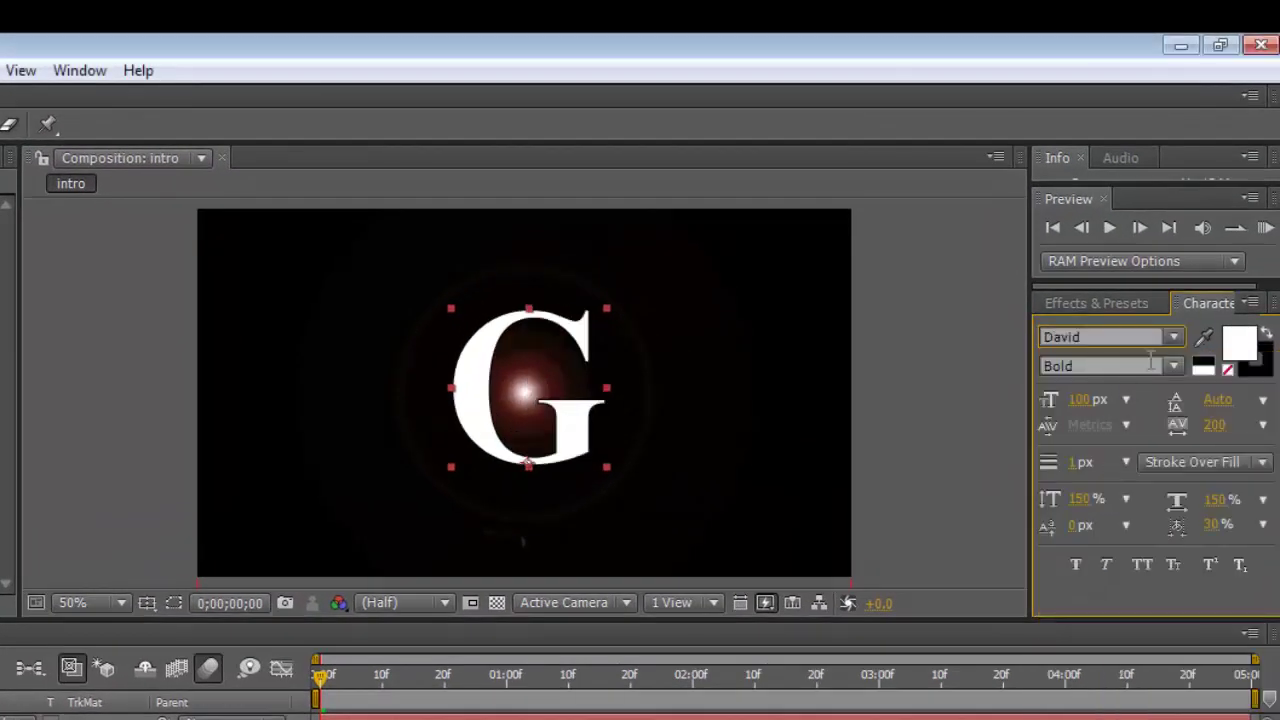
pyautogui.click(1176, 342)
pyautogui.scroll(1, 1110, 390)
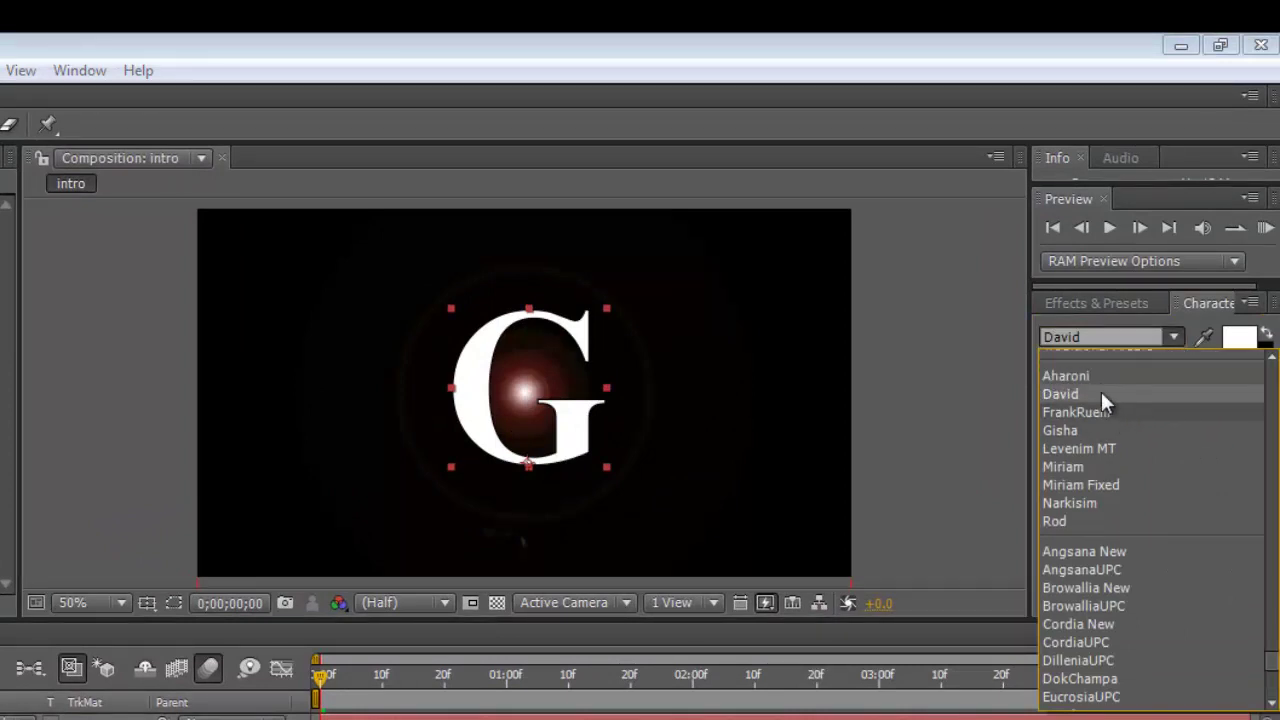
pyautogui.click(1100, 378)
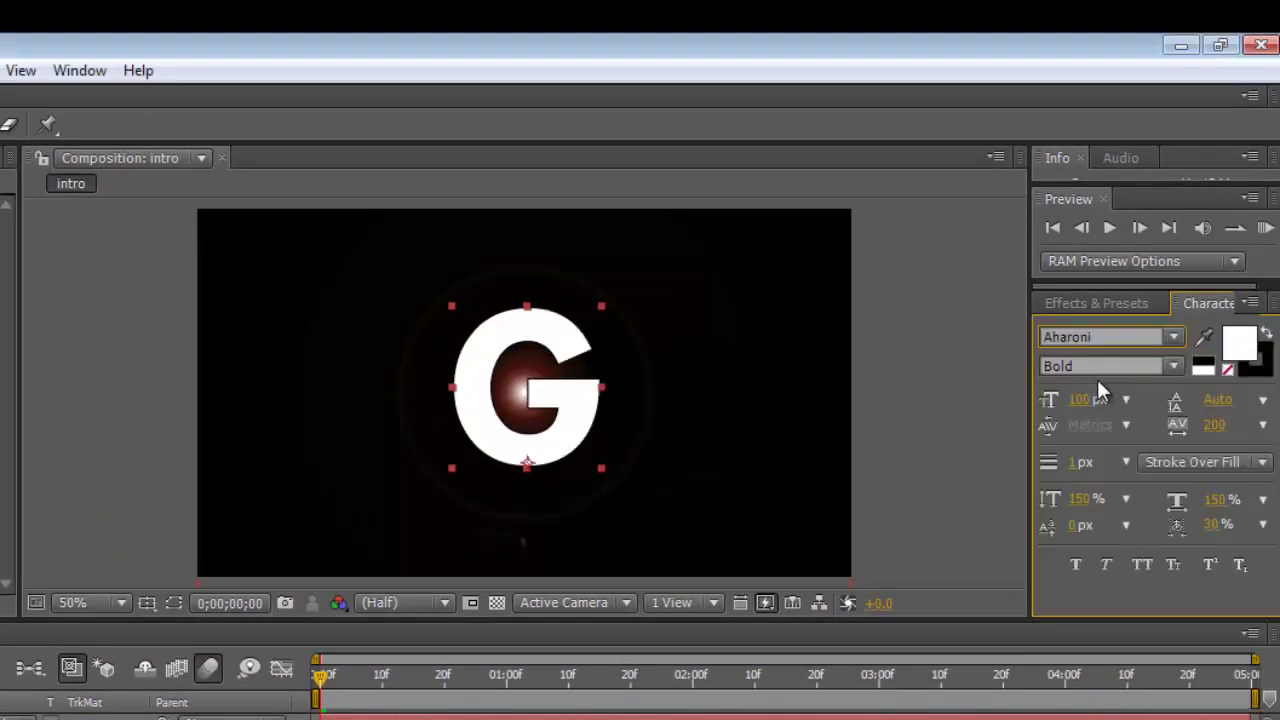
pyautogui.click(1172, 366)
pyautogui.click(1172, 366)
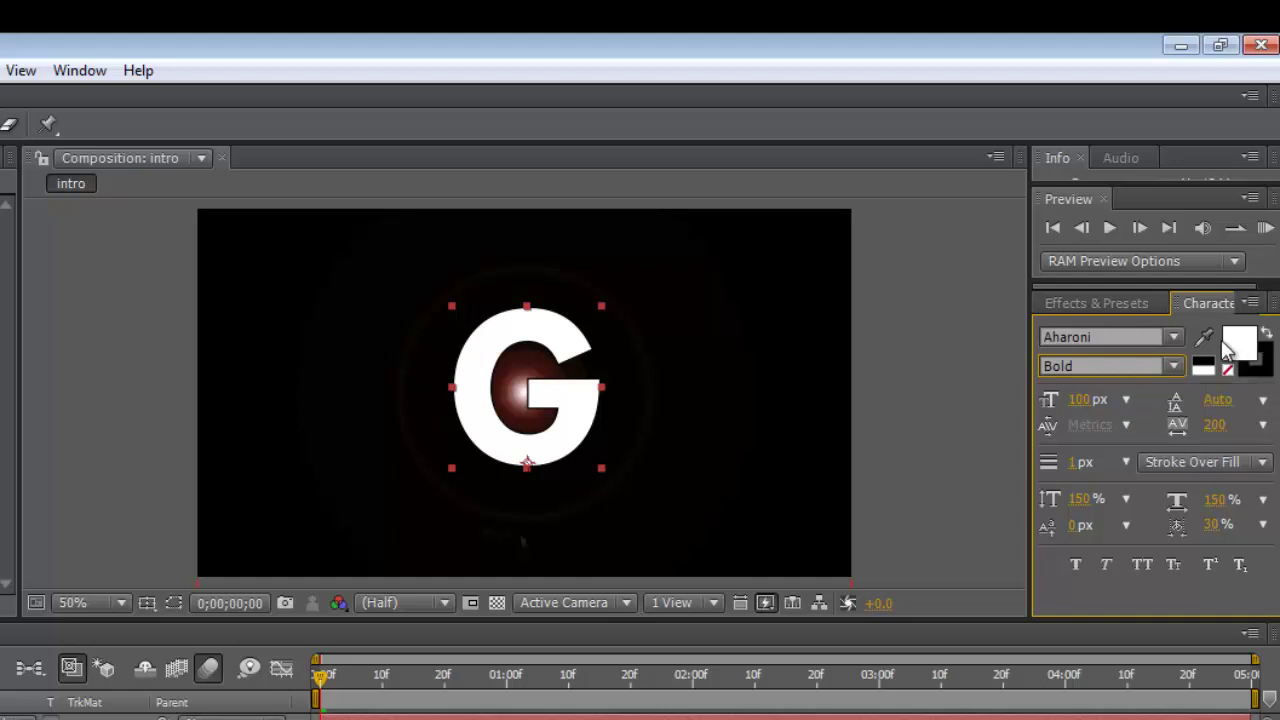
# Change the G letter's fill colour from white to bright orange FB8201
pyautogui.click(1240, 345)
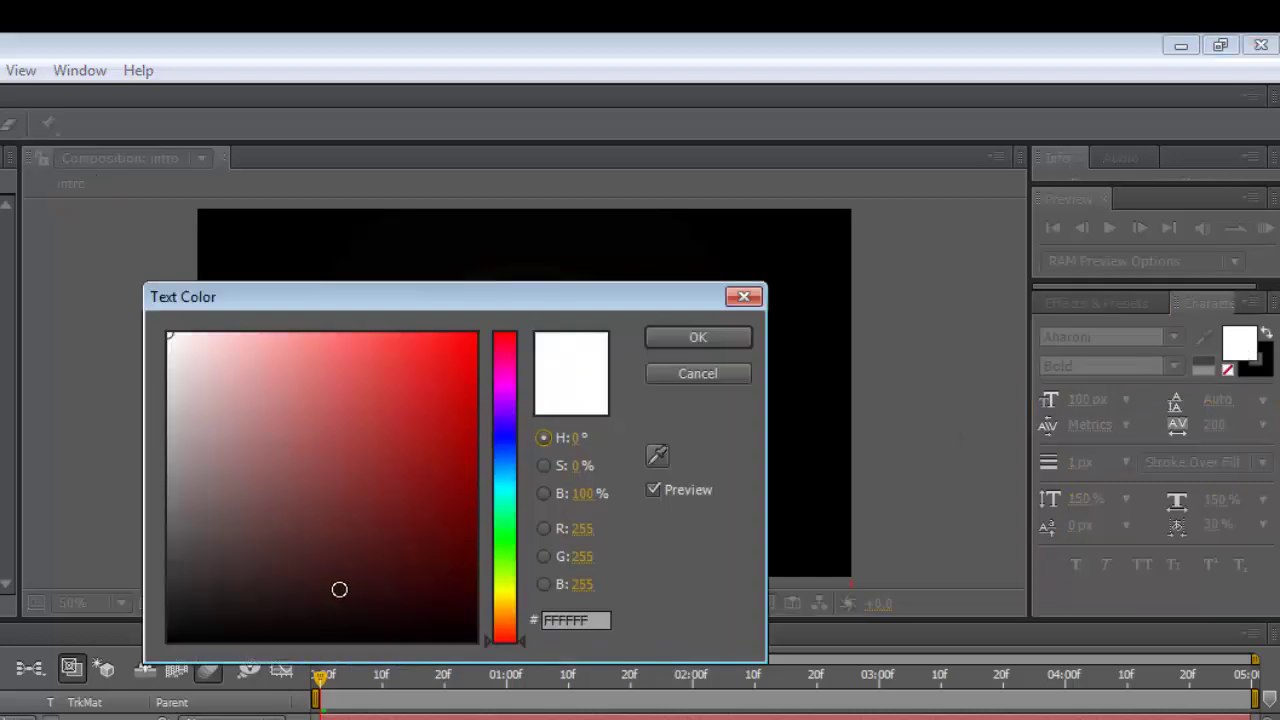
pyautogui.moveTo(502, 615); pyautogui.dragTo(507, 622)
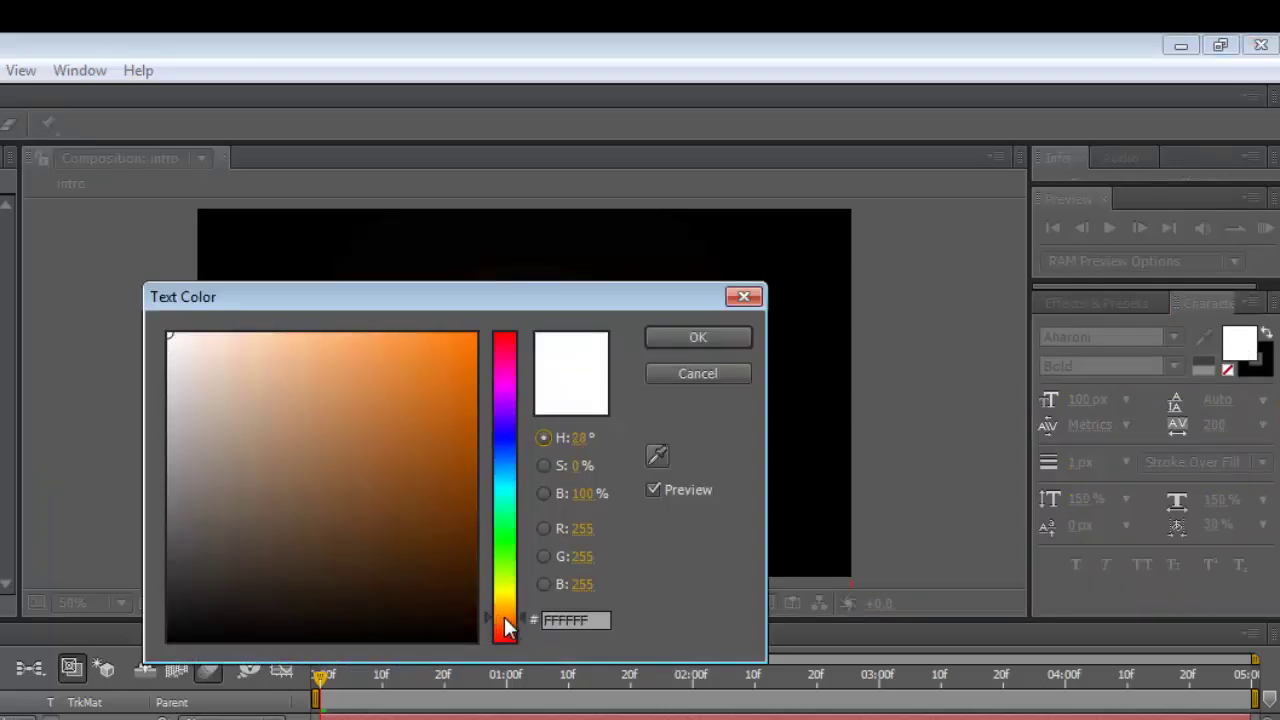
pyautogui.click(472, 336)
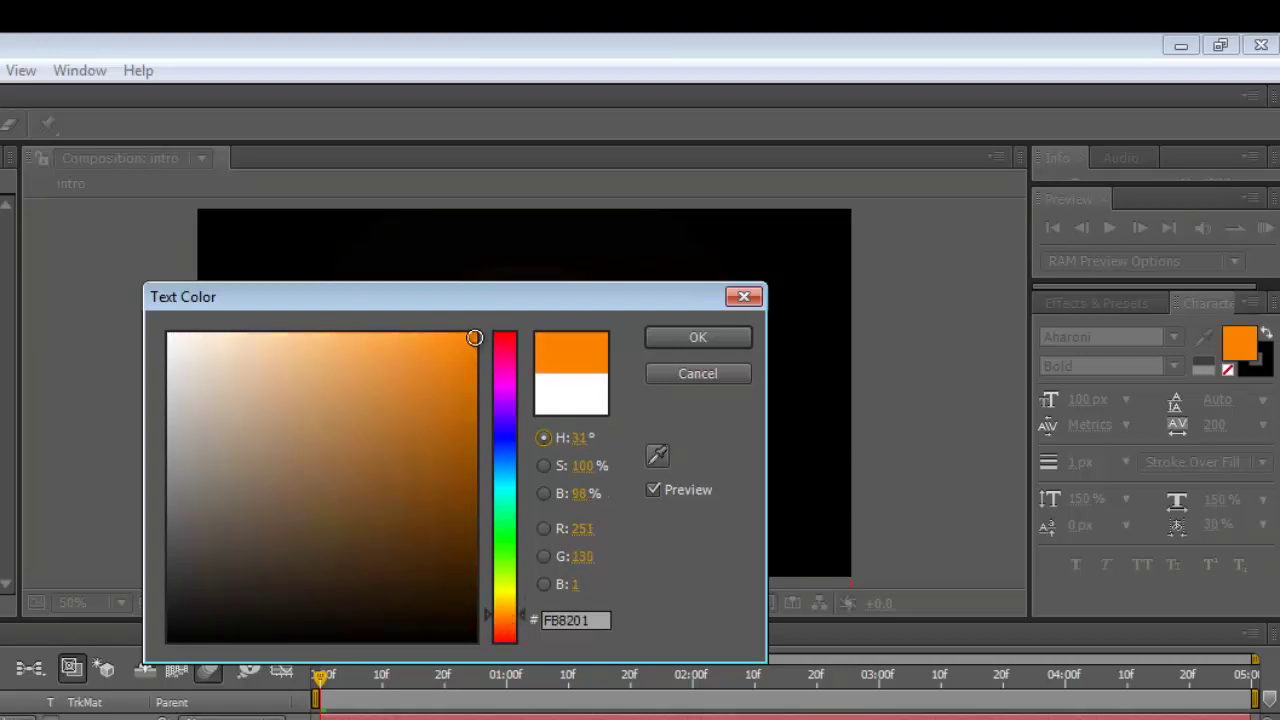
pyautogui.click(676, 332)
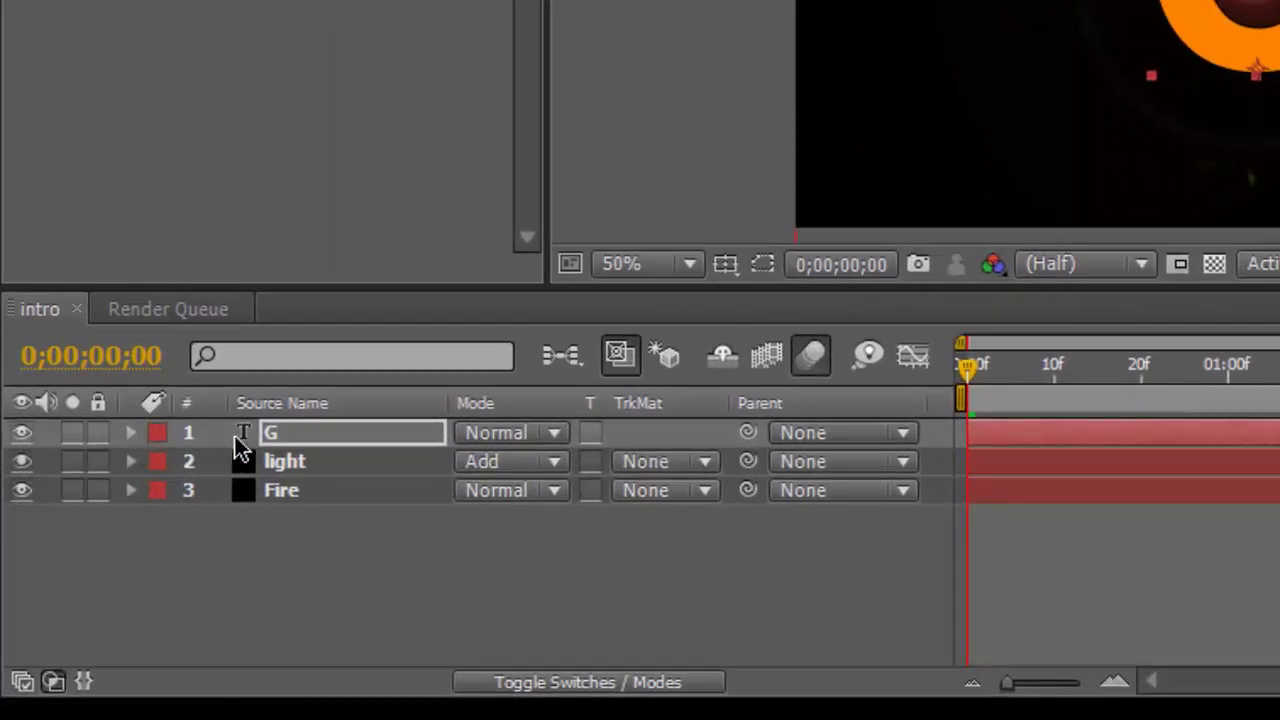
# Expand the G text layer and add Animator 1 with a Blur property via Animate
pyautogui.click(131, 433)
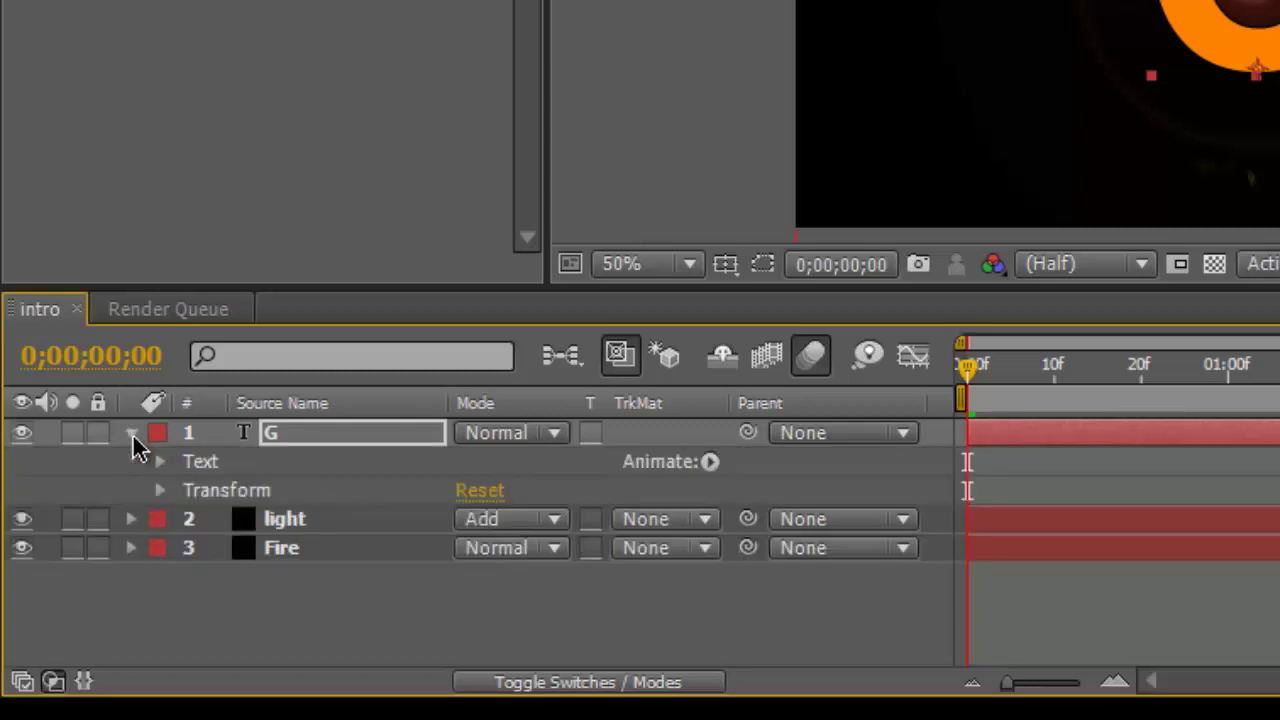
pyautogui.click(131, 433)
pyautogui.click(131, 433)
pyautogui.click(131, 433)
pyautogui.click(131, 433)
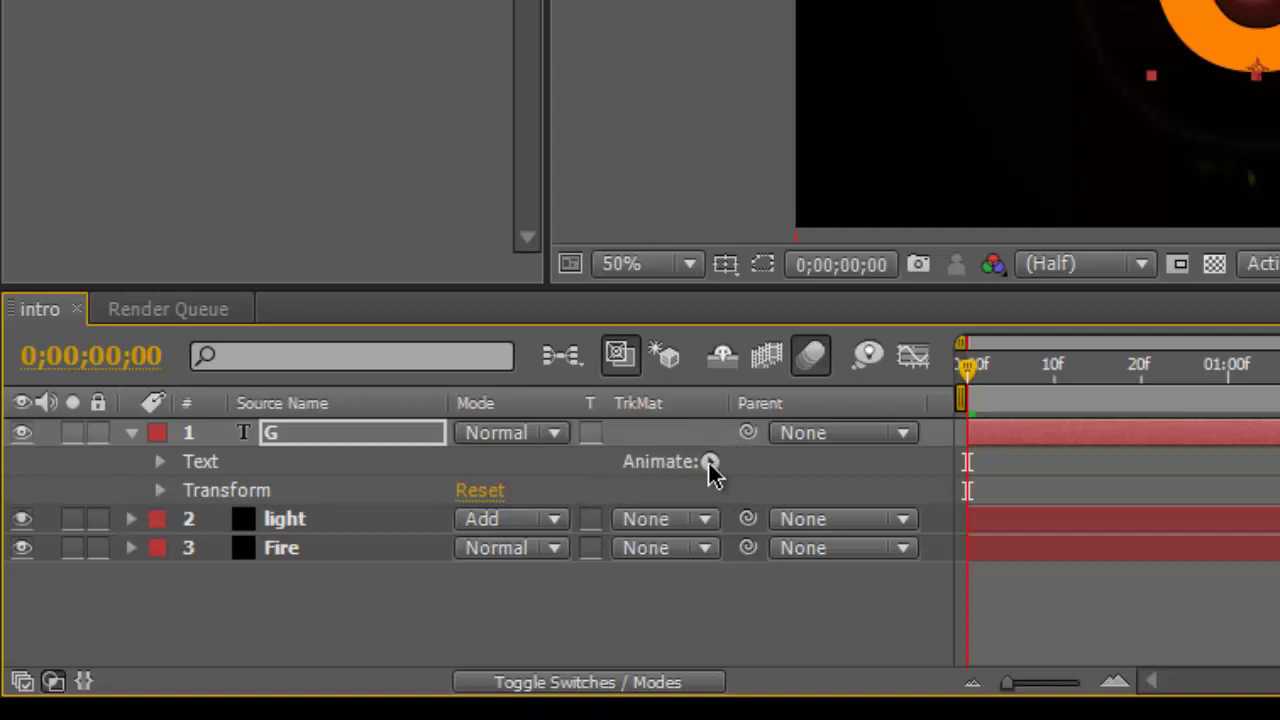
pyautogui.click(710, 465)
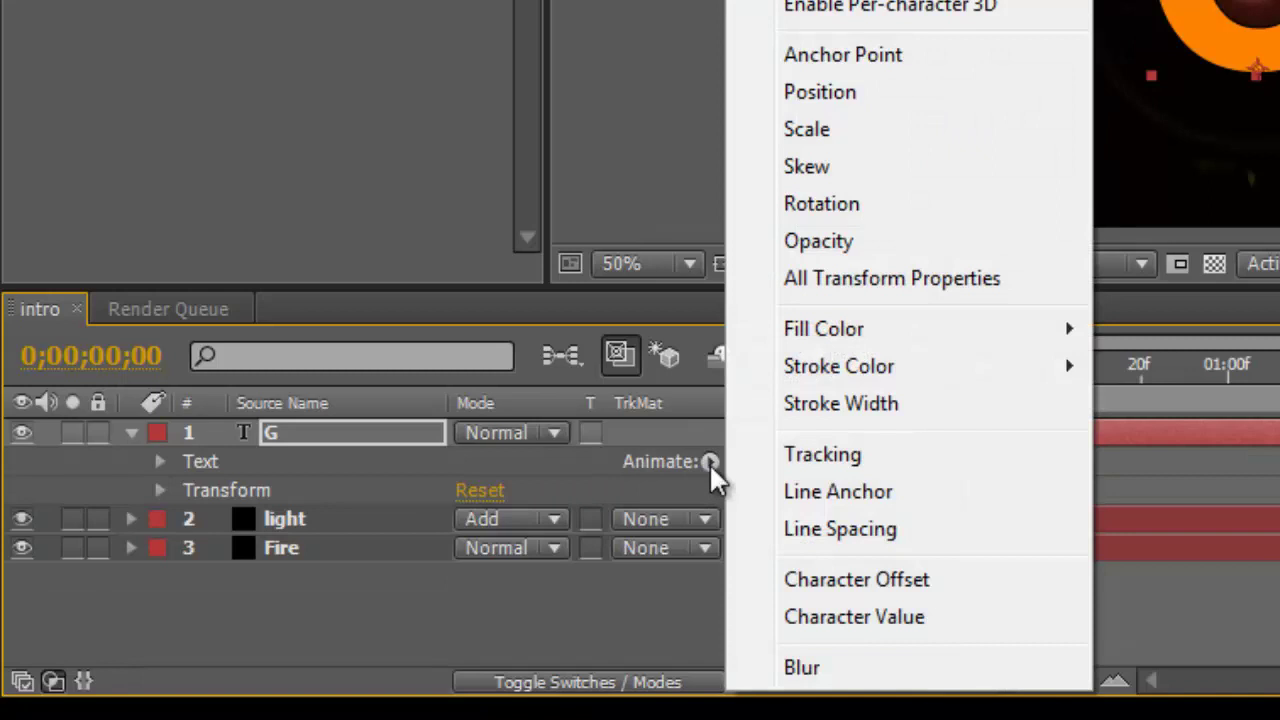
pyautogui.click(668, 480)
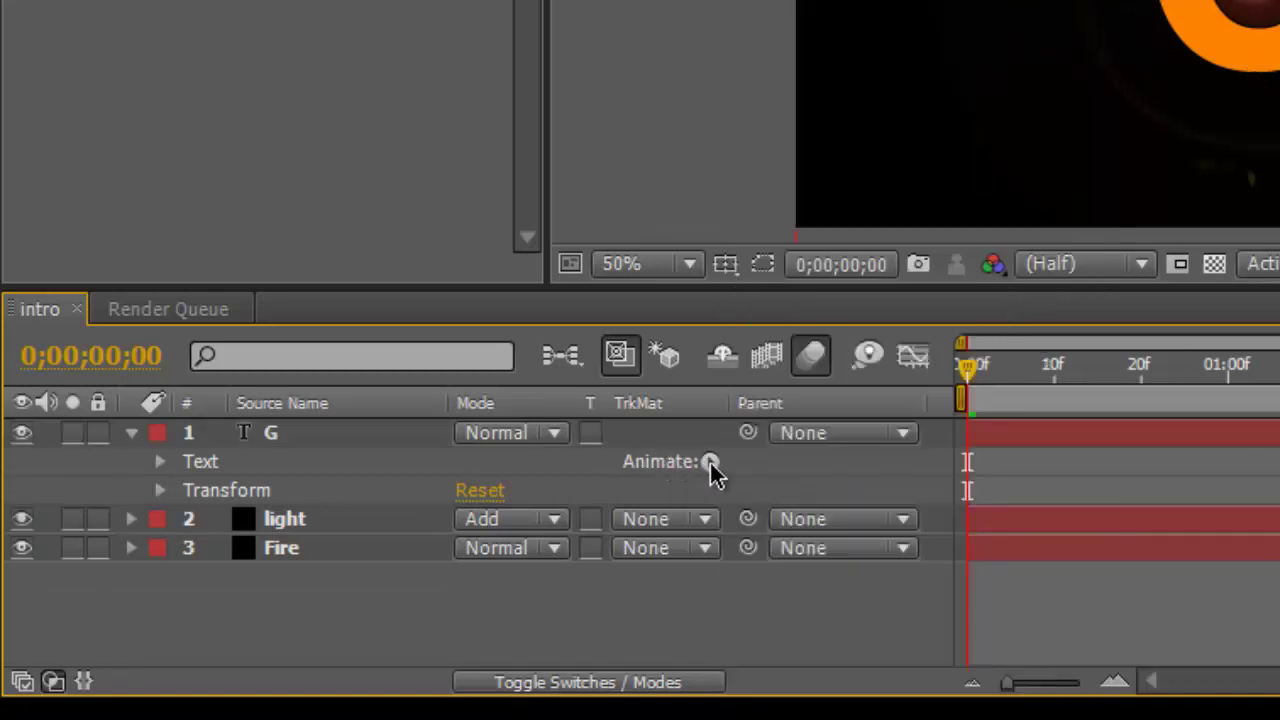
pyautogui.click(710, 465)
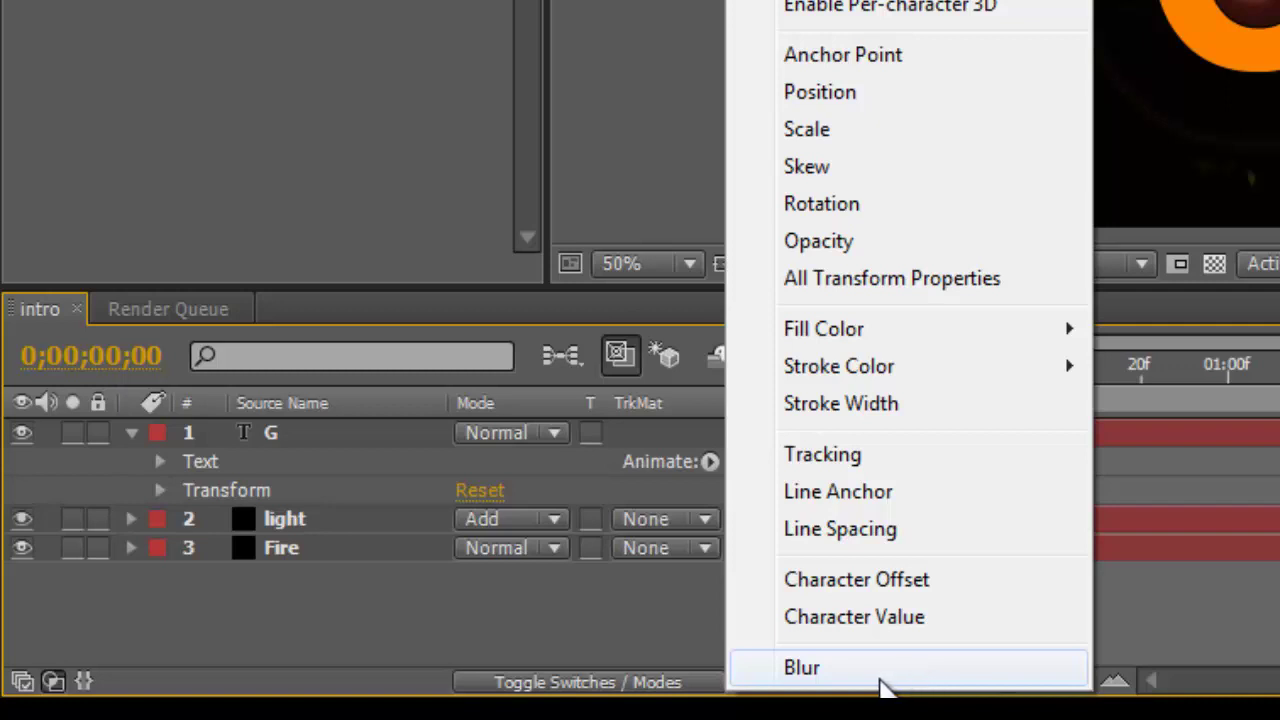
pyautogui.click(880, 686)
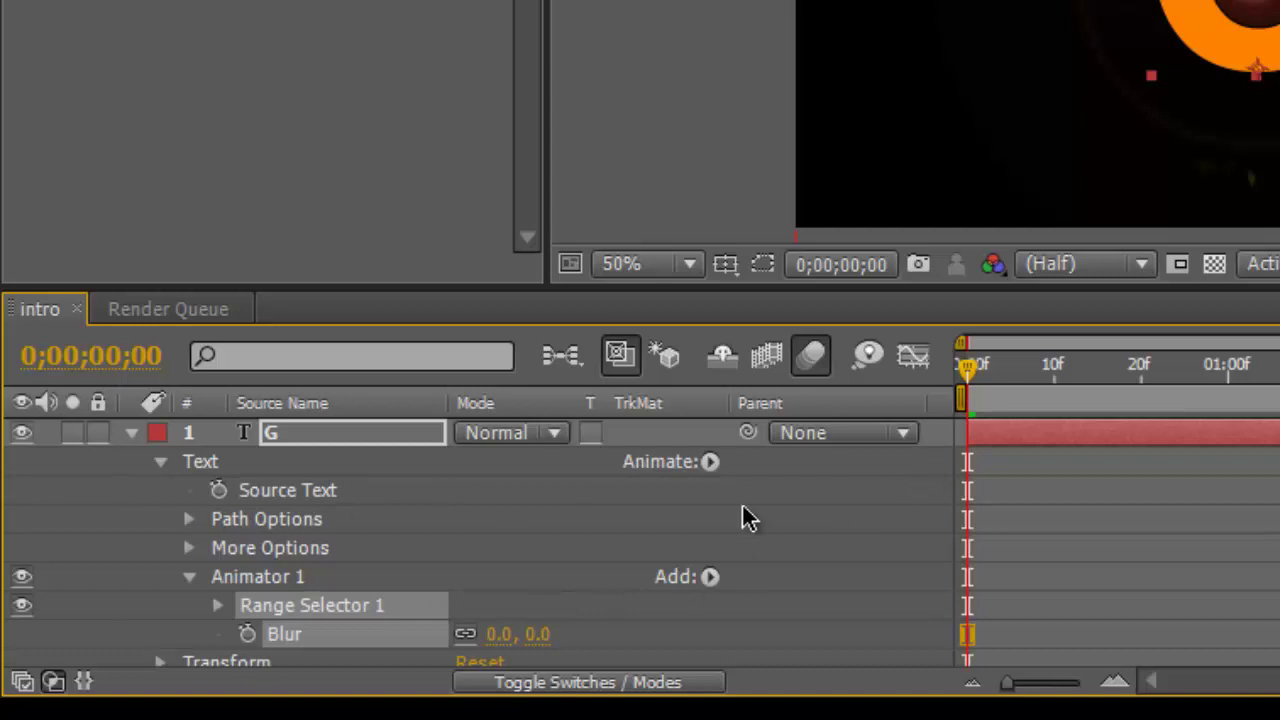
# Preview the current animation playback from the start
pyautogui.scroll(-2, 745, 512)
pyautogui.scroll(2, 743, 513)
pyautogui.scroll(-2, 738, 517)
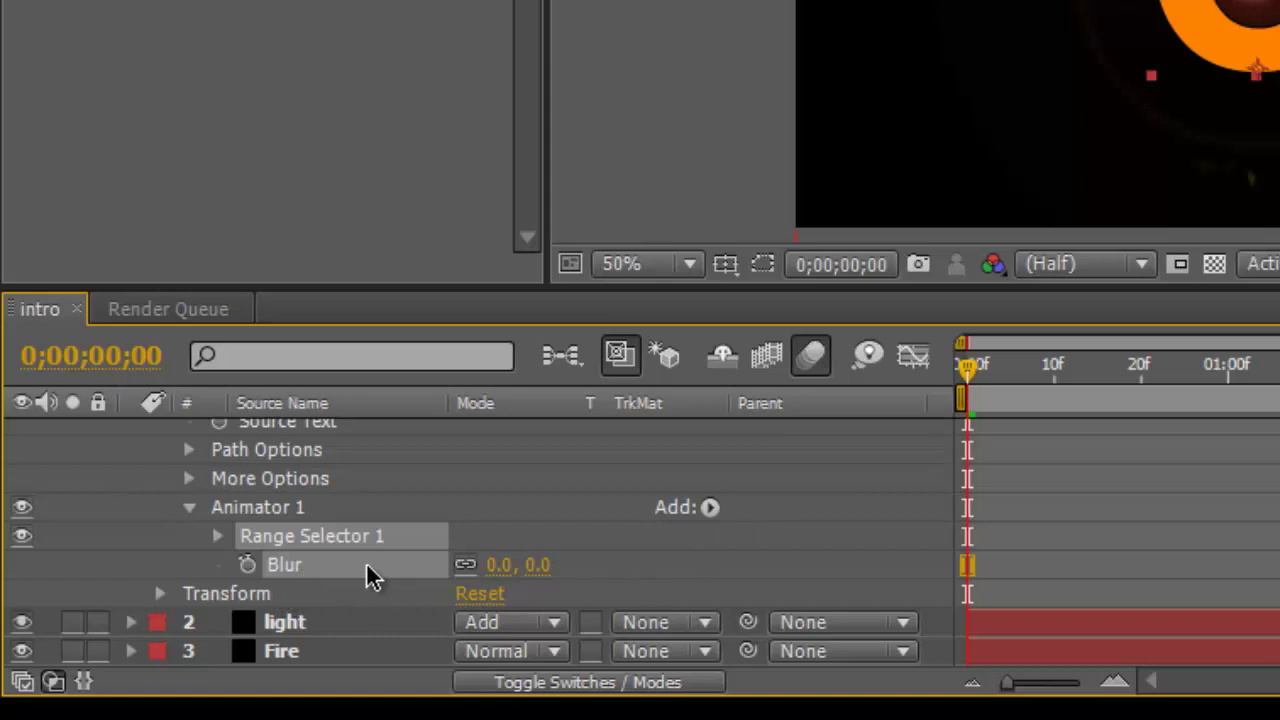
pyautogui.press('space')
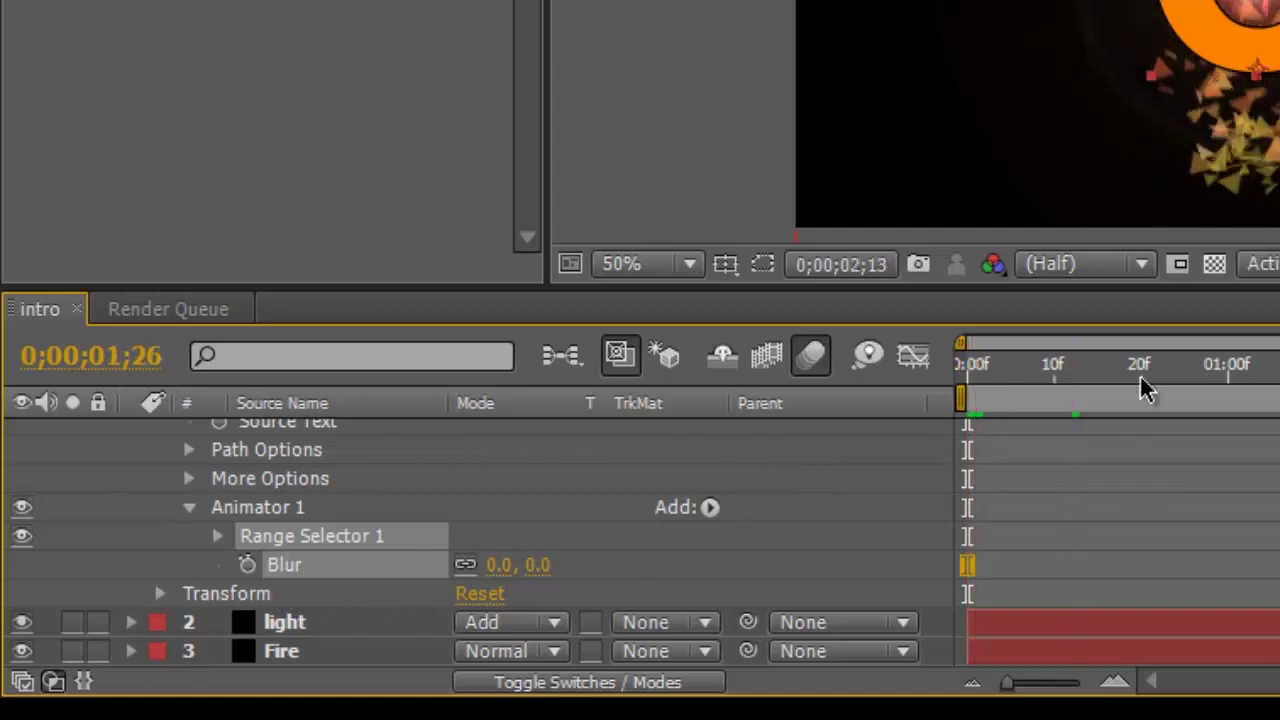
pyautogui.press('space')
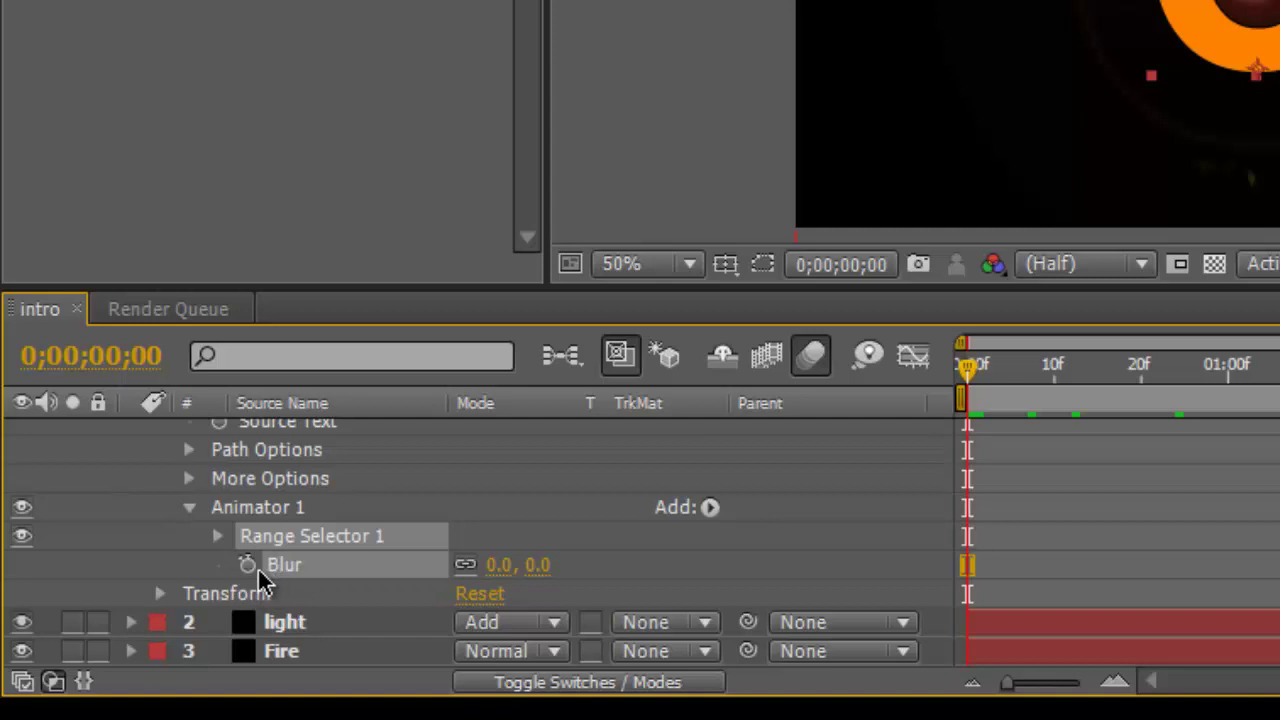
# Keyframe the G's Blur at 100 on frame 0;00;00;00 and preview the result
pyautogui.click(249, 566)
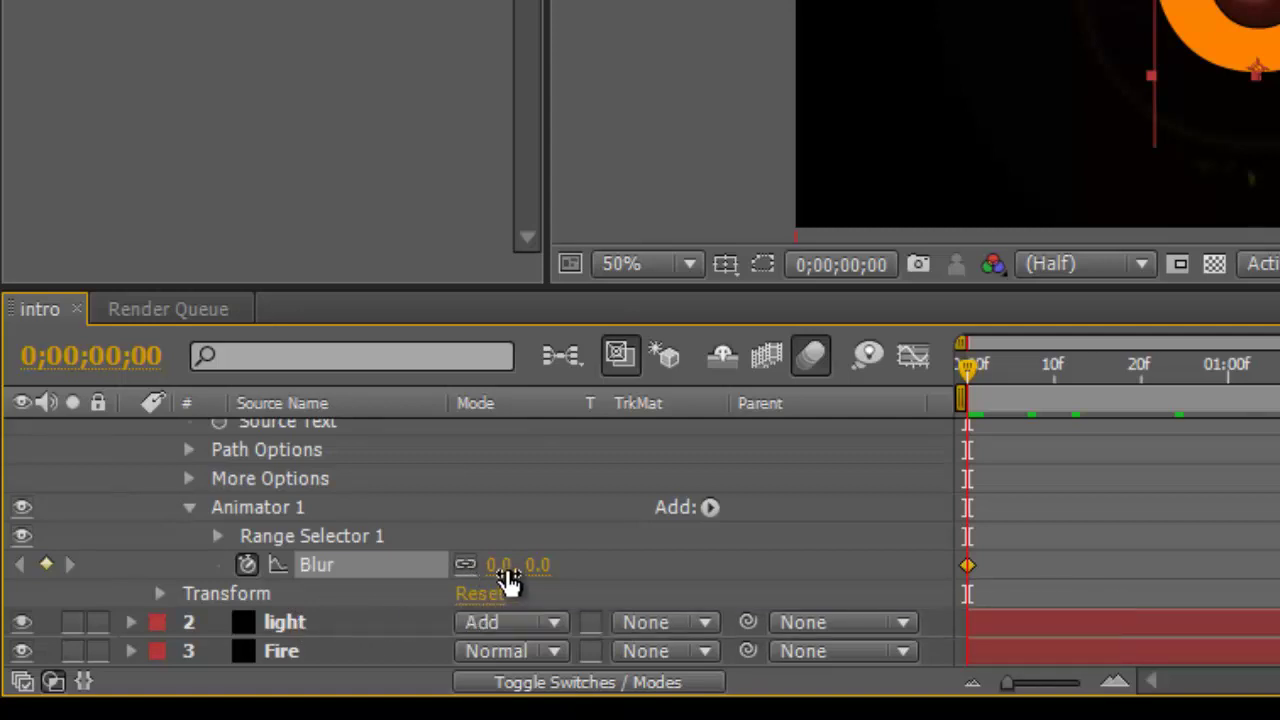
pyautogui.click(502, 568)
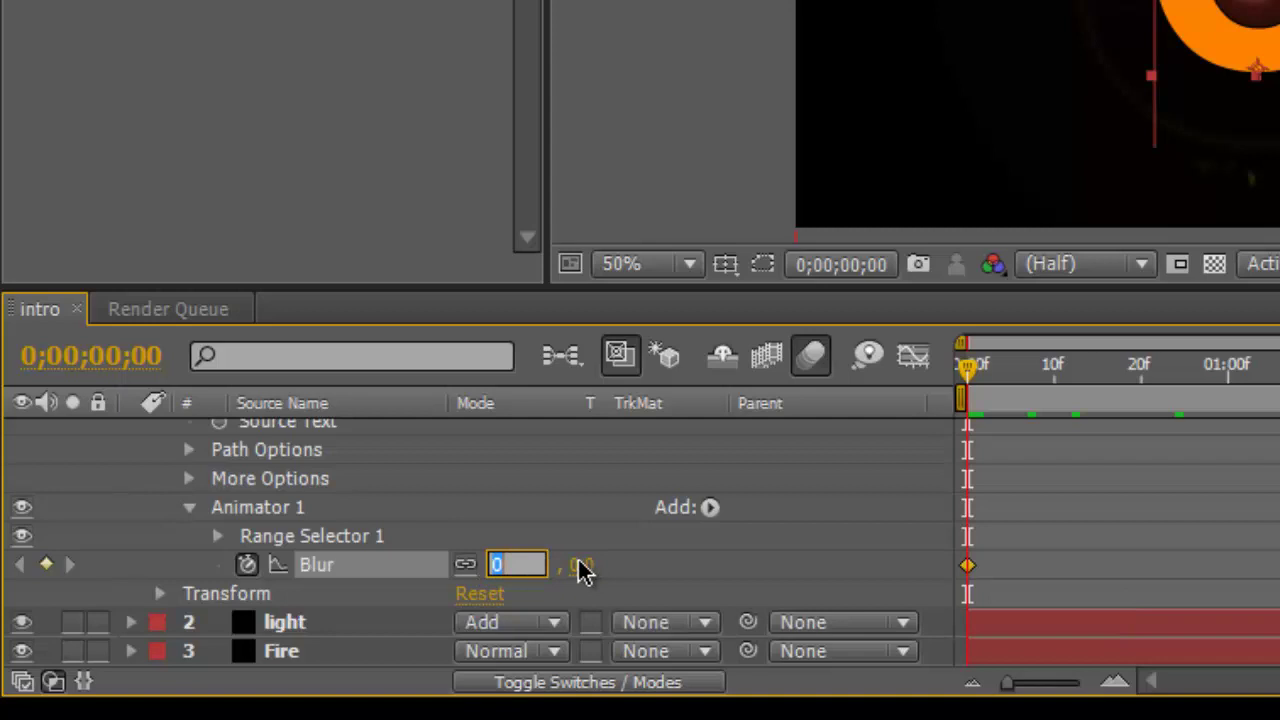
pyautogui.click(571, 580)
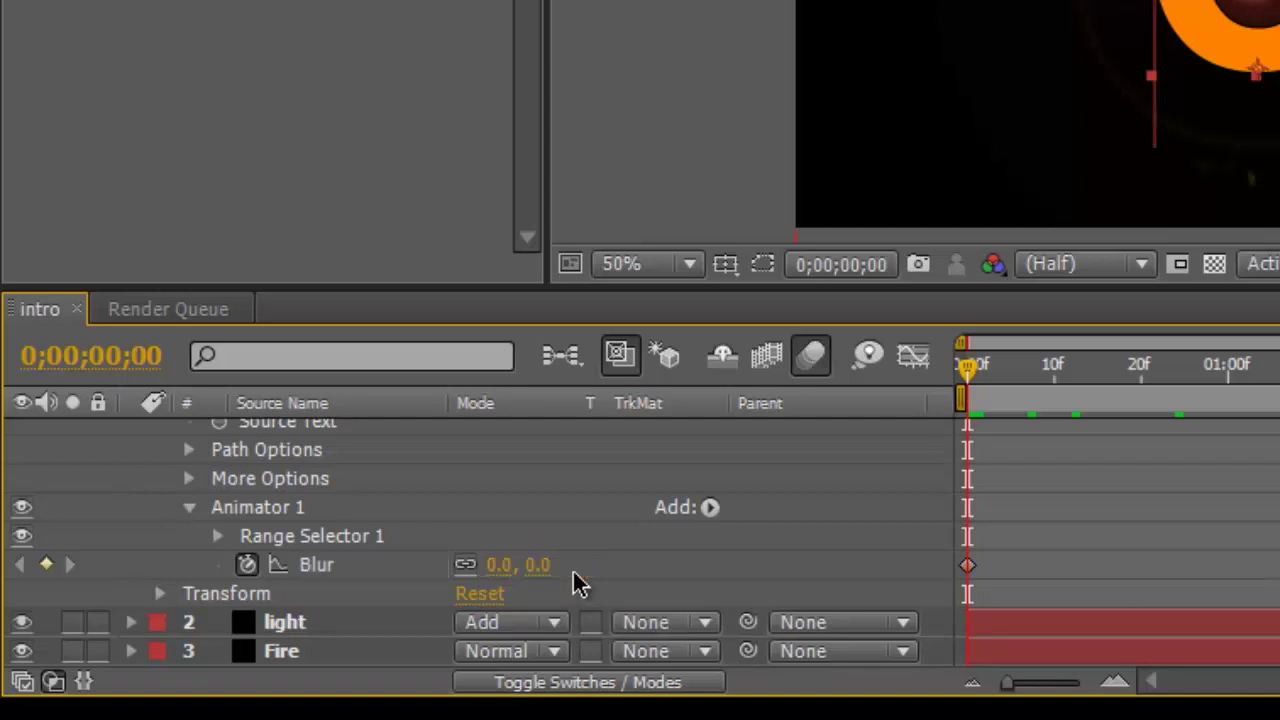
pyautogui.click(537, 565)
pyautogui.press('Return')
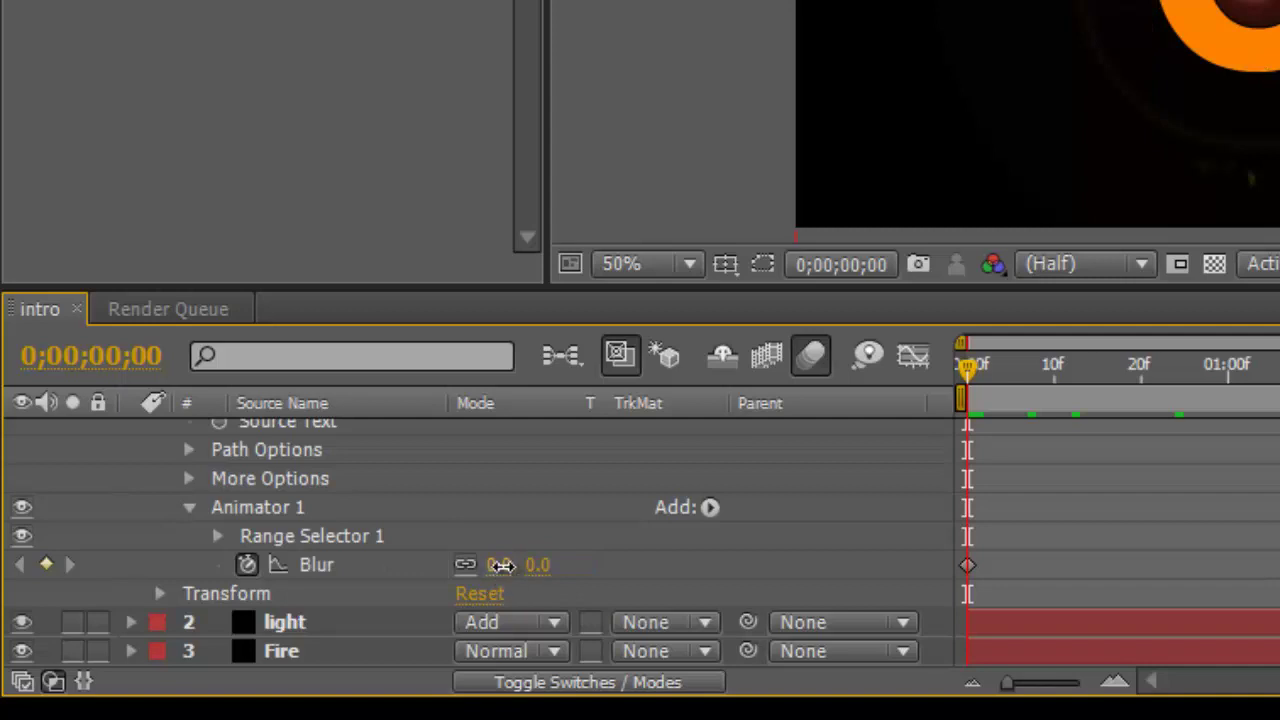
pyautogui.click(502, 566)
pyautogui.press('BackSpace')
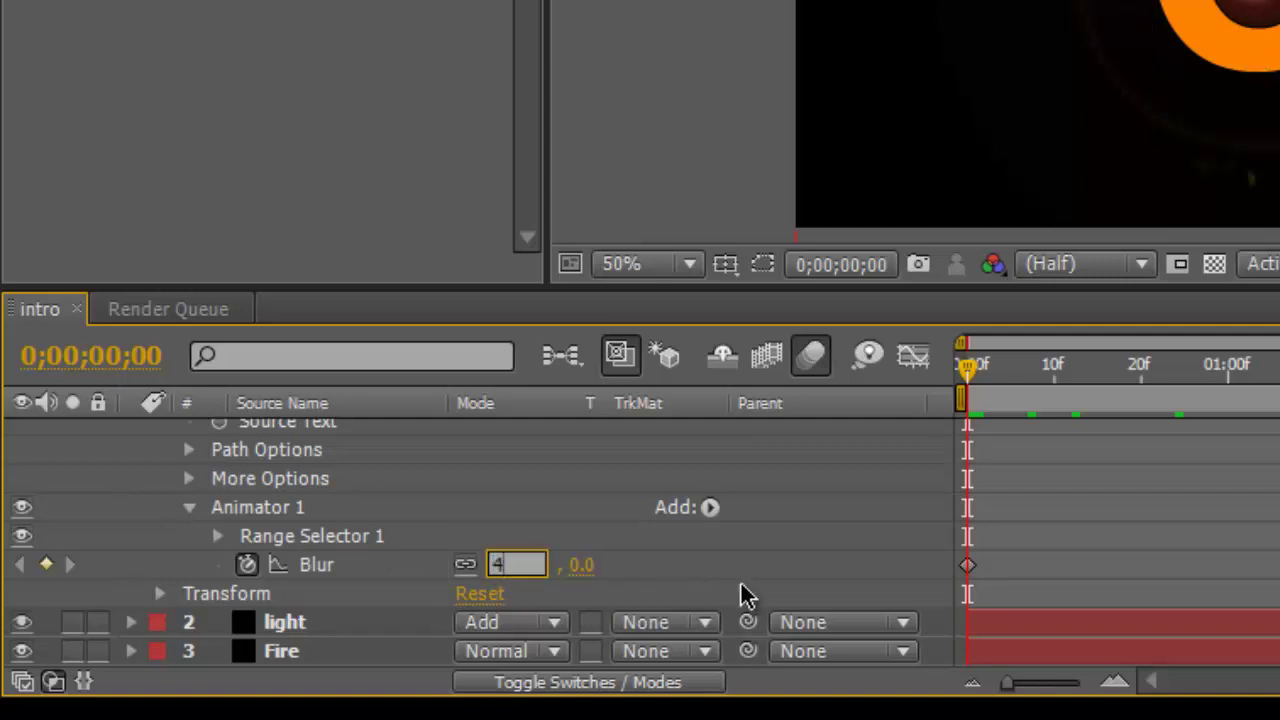
pyautogui.write('100')
pyautogui.press('Return')
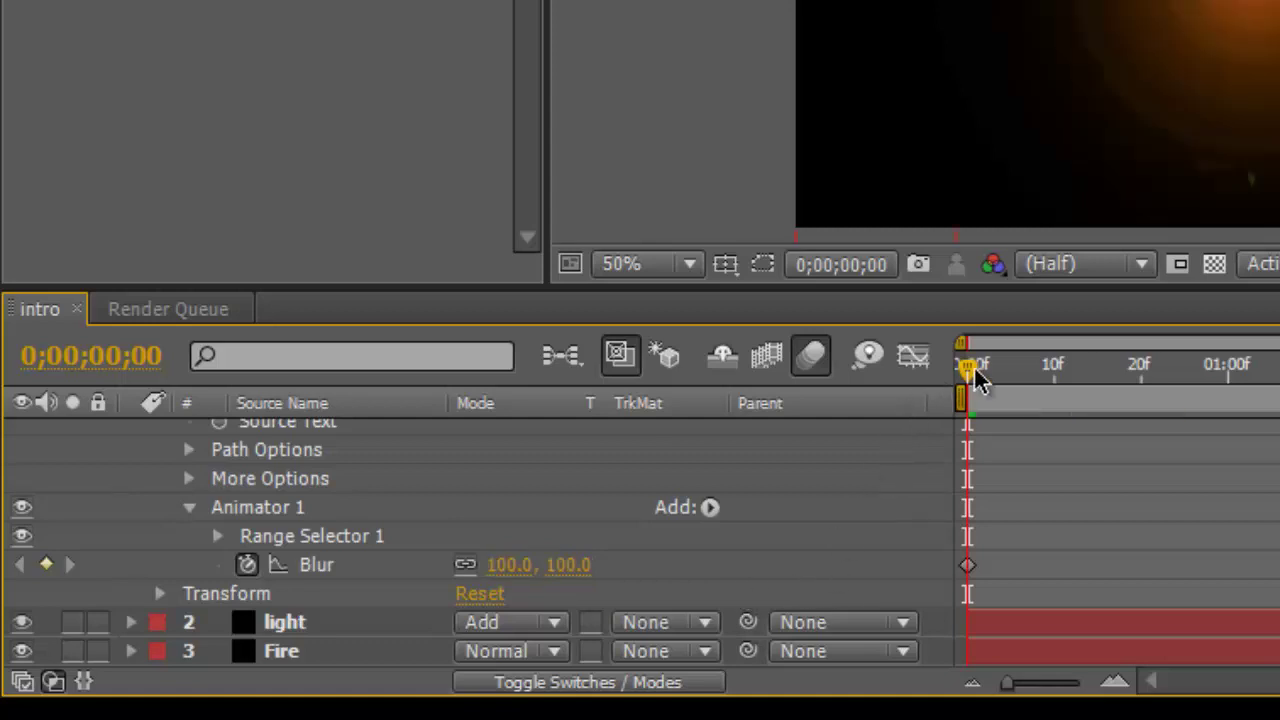
pyautogui.press('space')
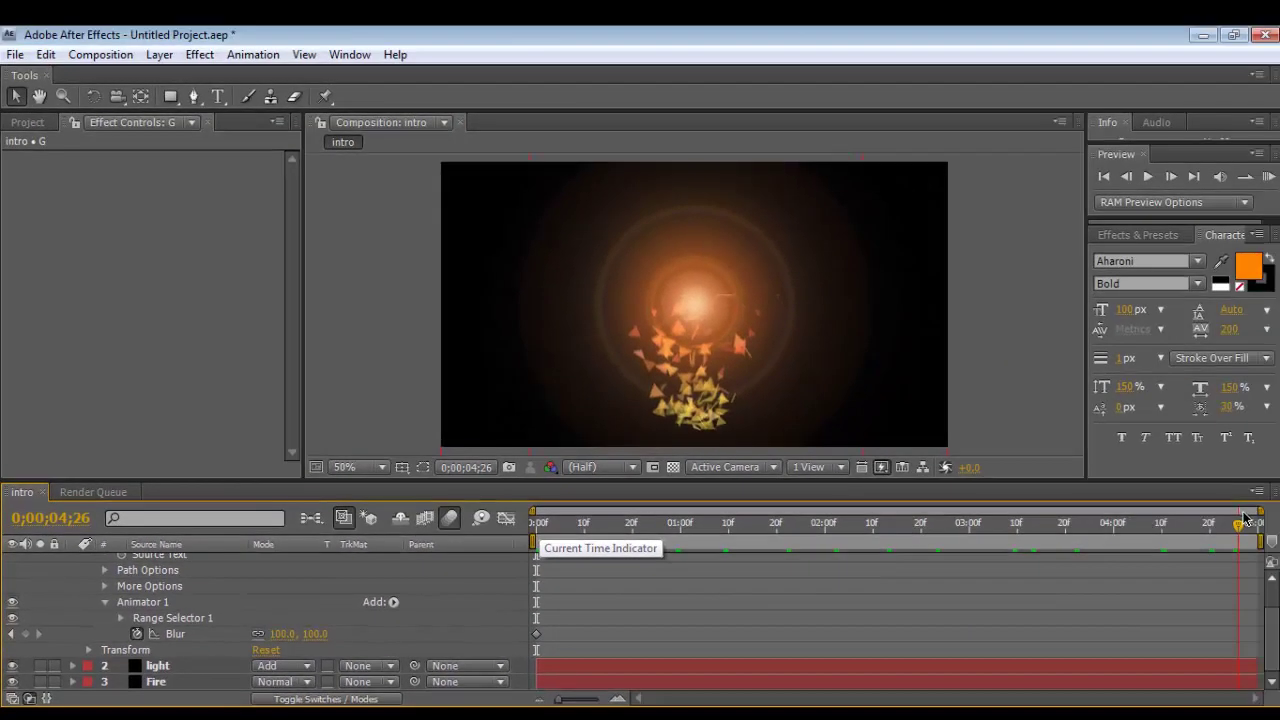
# At 0;00;04;24 set the G's Blur to 0, then scrub back to check the un-blur
pyautogui.moveTo(1245, 518); pyautogui.dragTo(1233, 530)
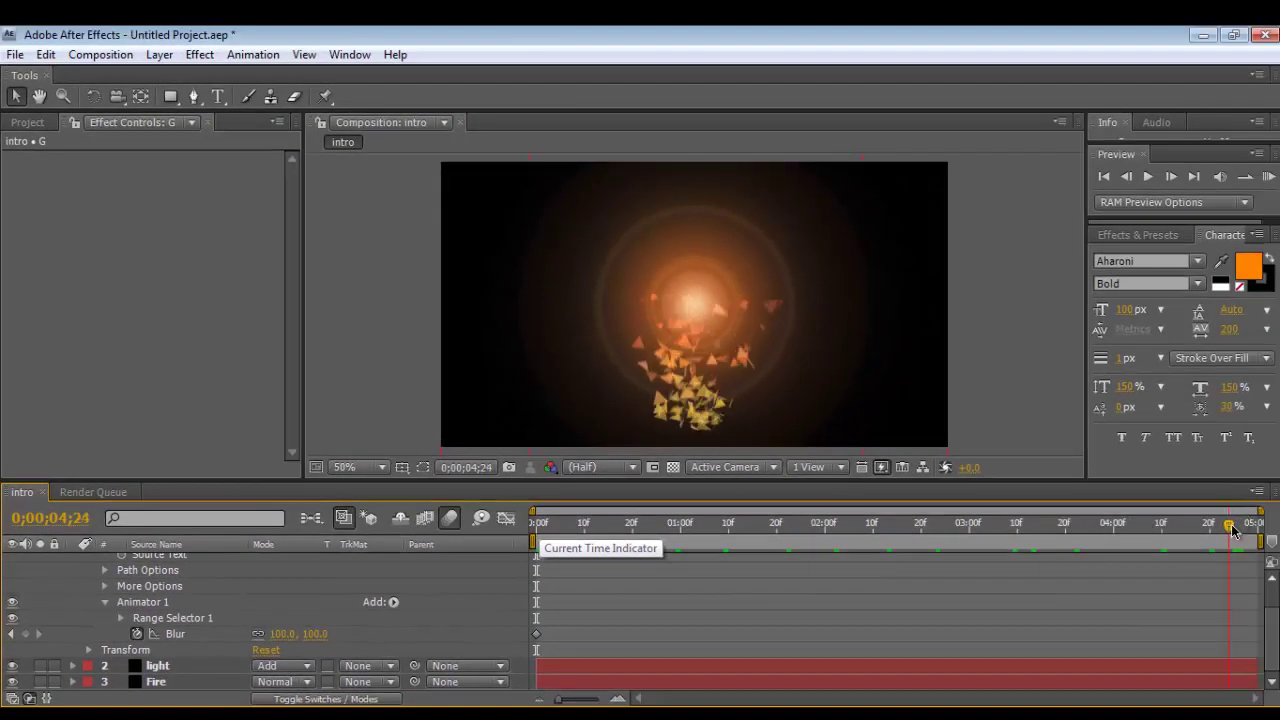
pyautogui.click(283, 634)
pyautogui.press('BackSpace')
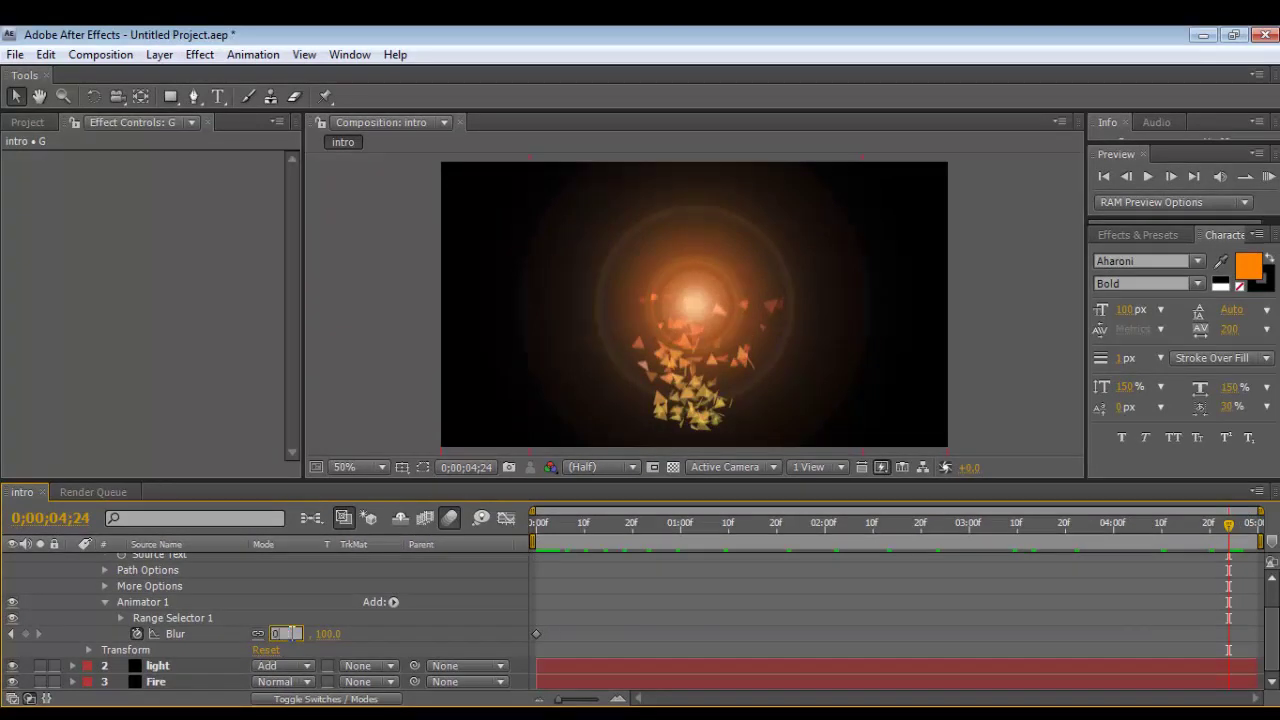
pyautogui.press('Return')
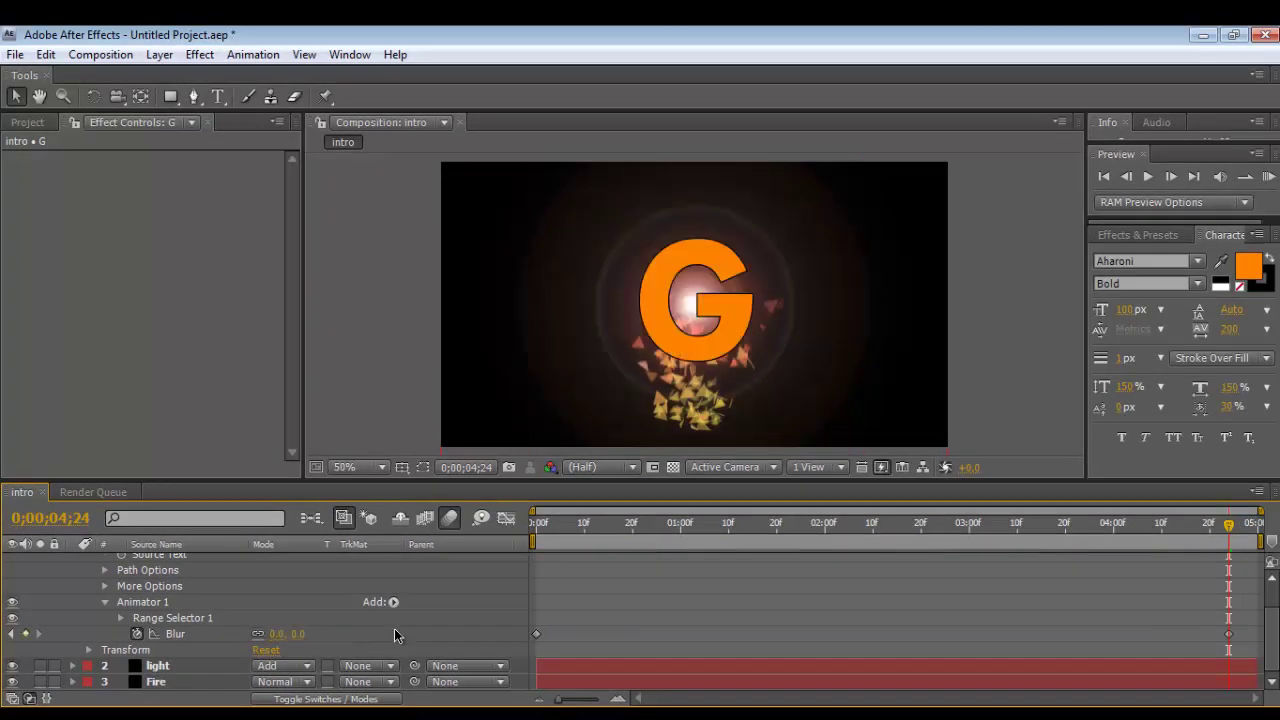
pyautogui.press('pageup')
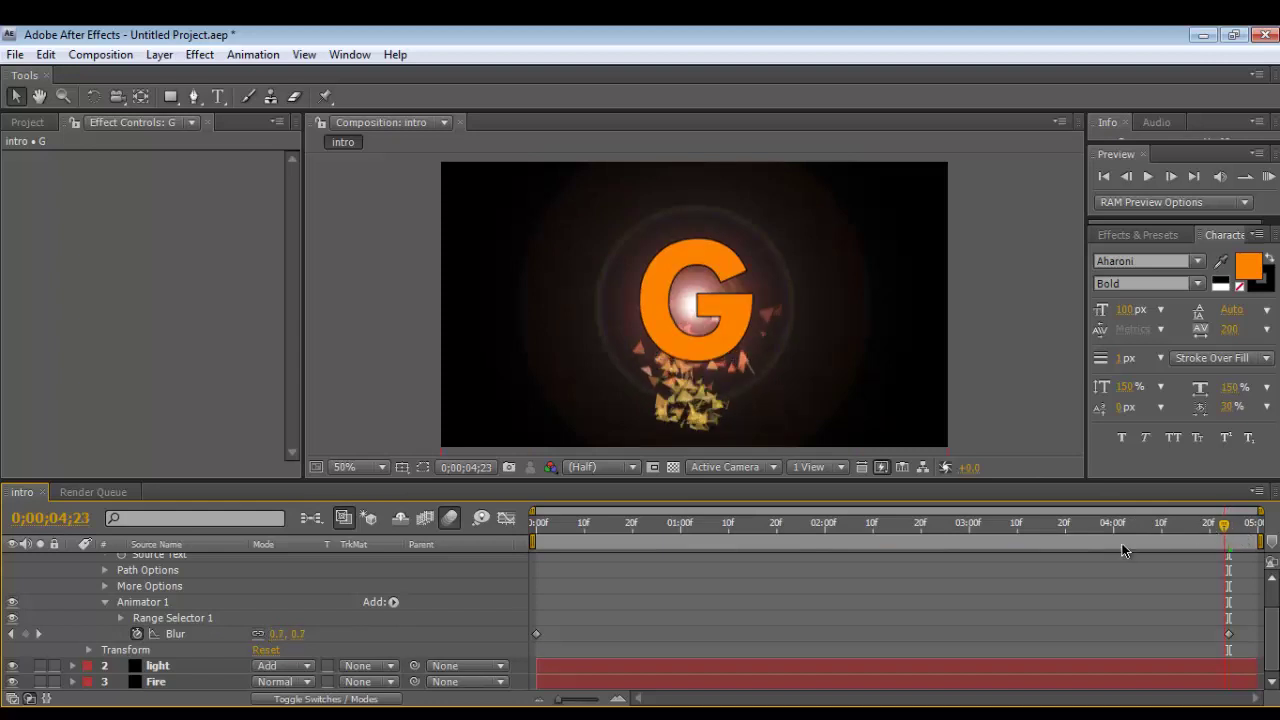
pyautogui.moveTo(1122, 549)
pyautogui.mouseDown()
pyautogui.moveTo(1046, 543)
pyautogui.moveTo(1266, 540)
pyautogui.moveTo(1128, 550)
pyautogui.moveTo(1255, 559)
pyautogui.mouseUp()
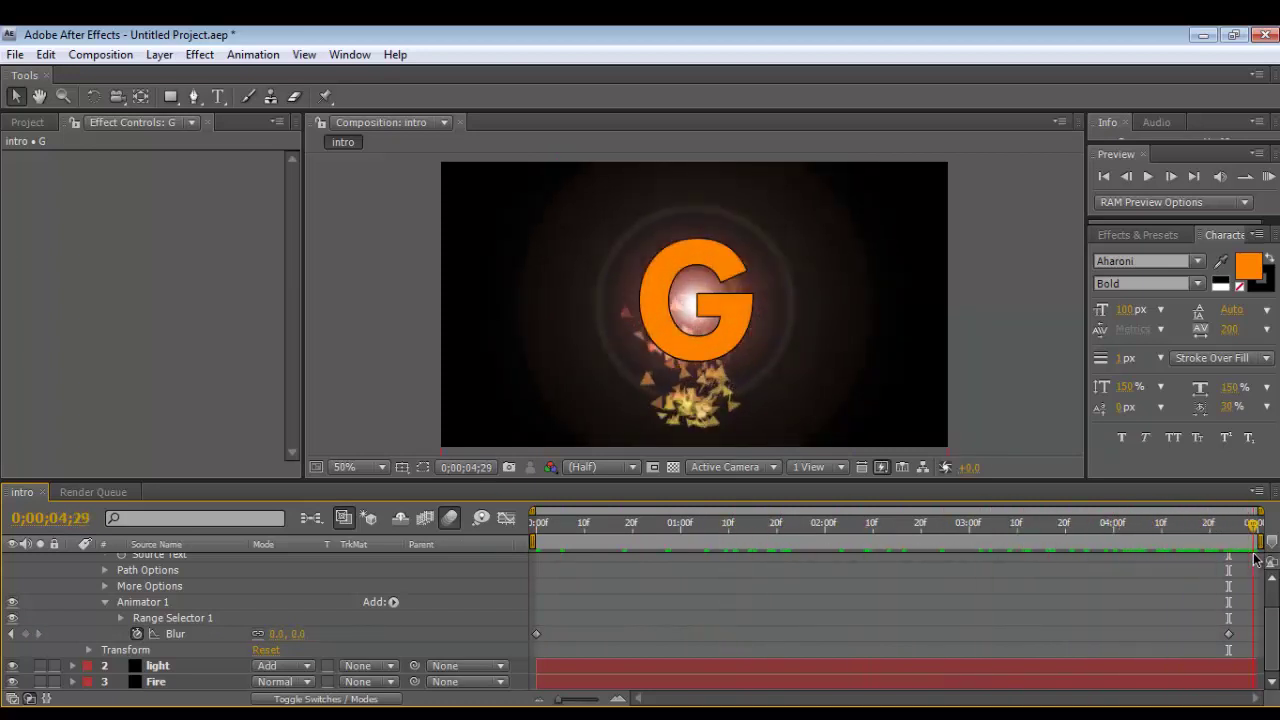
pyautogui.moveTo(1254, 522); pyautogui.dragTo(286, 549)
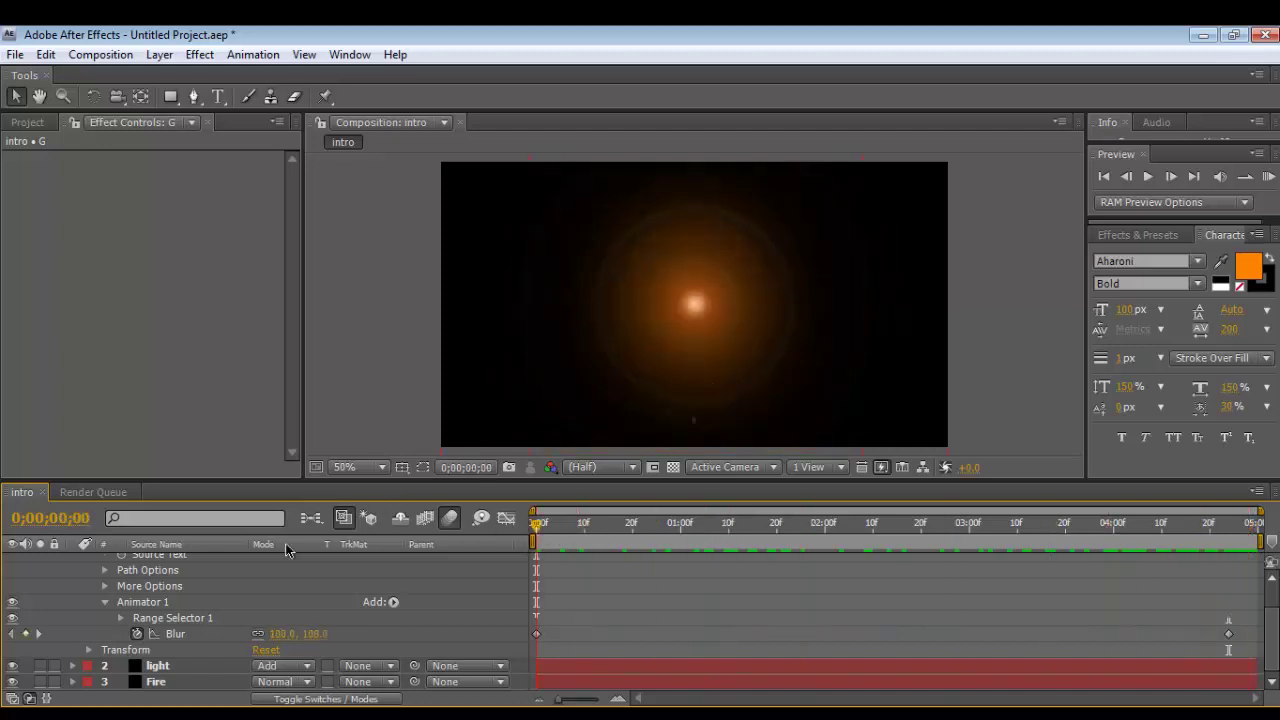
# Collapse the G layer and create a new empty text layer from the timeline context menu
pyautogui.scroll(2, 80, 641)
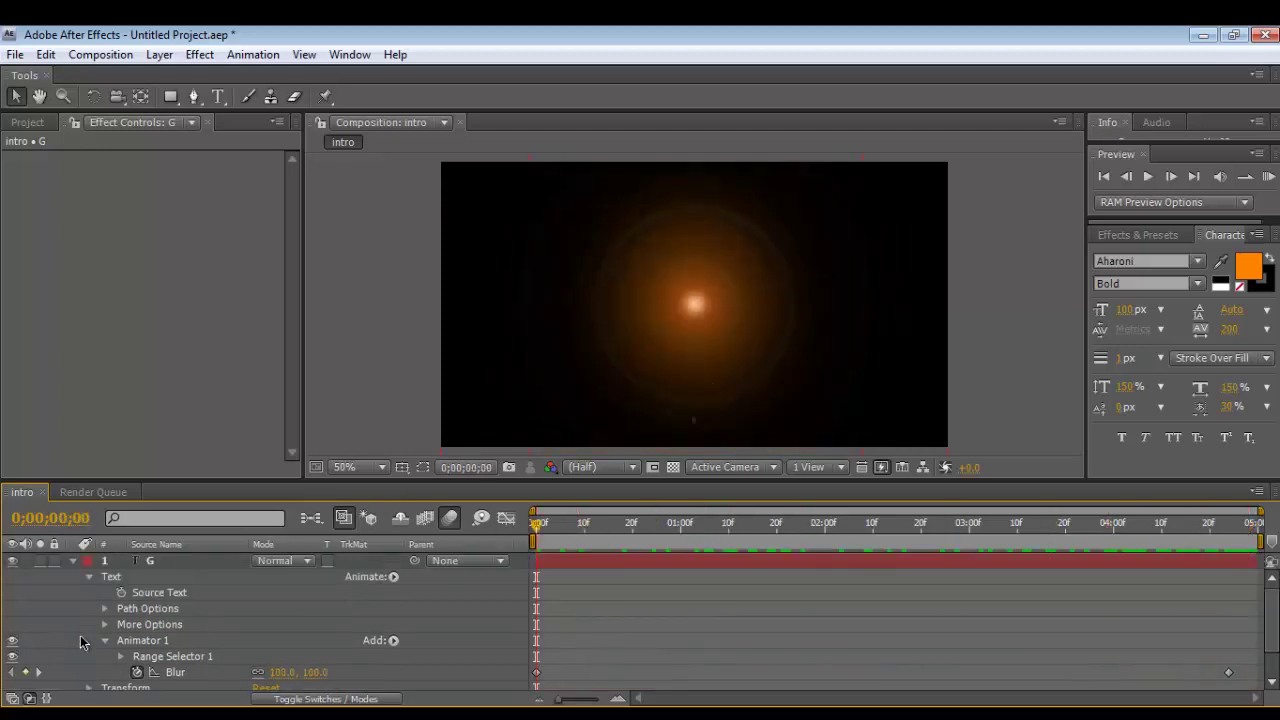
pyautogui.click(73, 561)
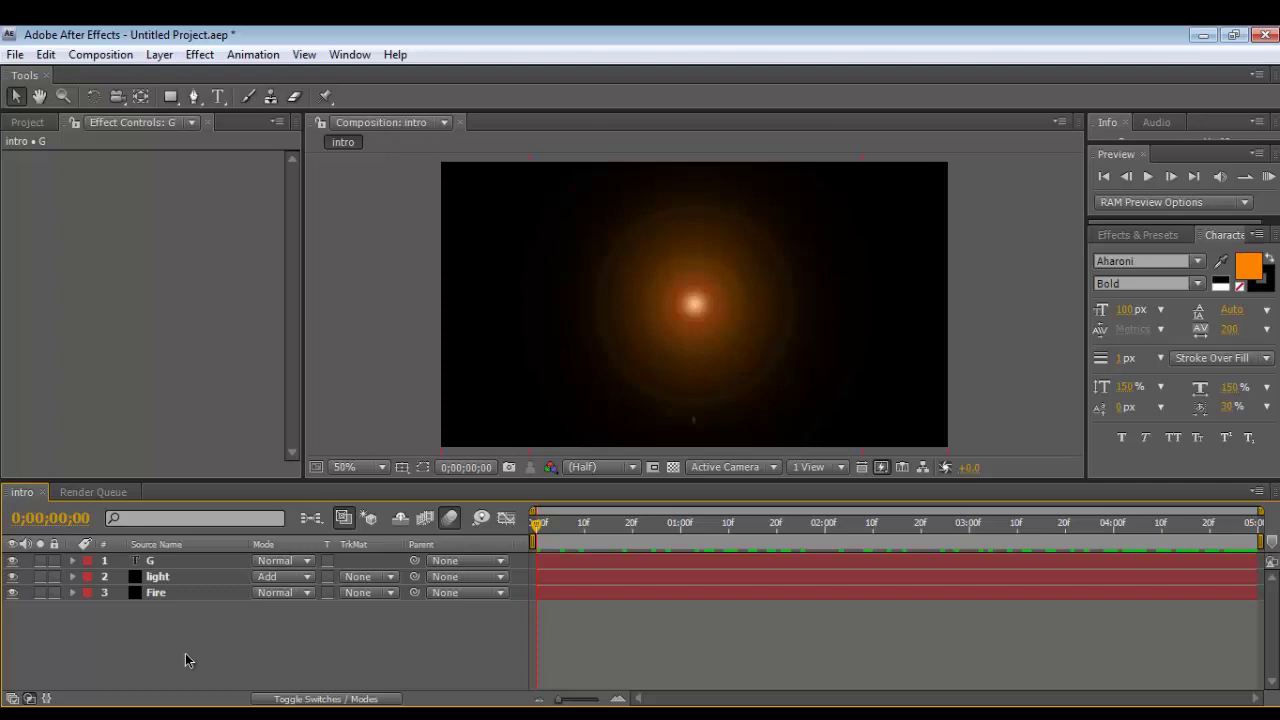
pyautogui.rightClick(170, 650)
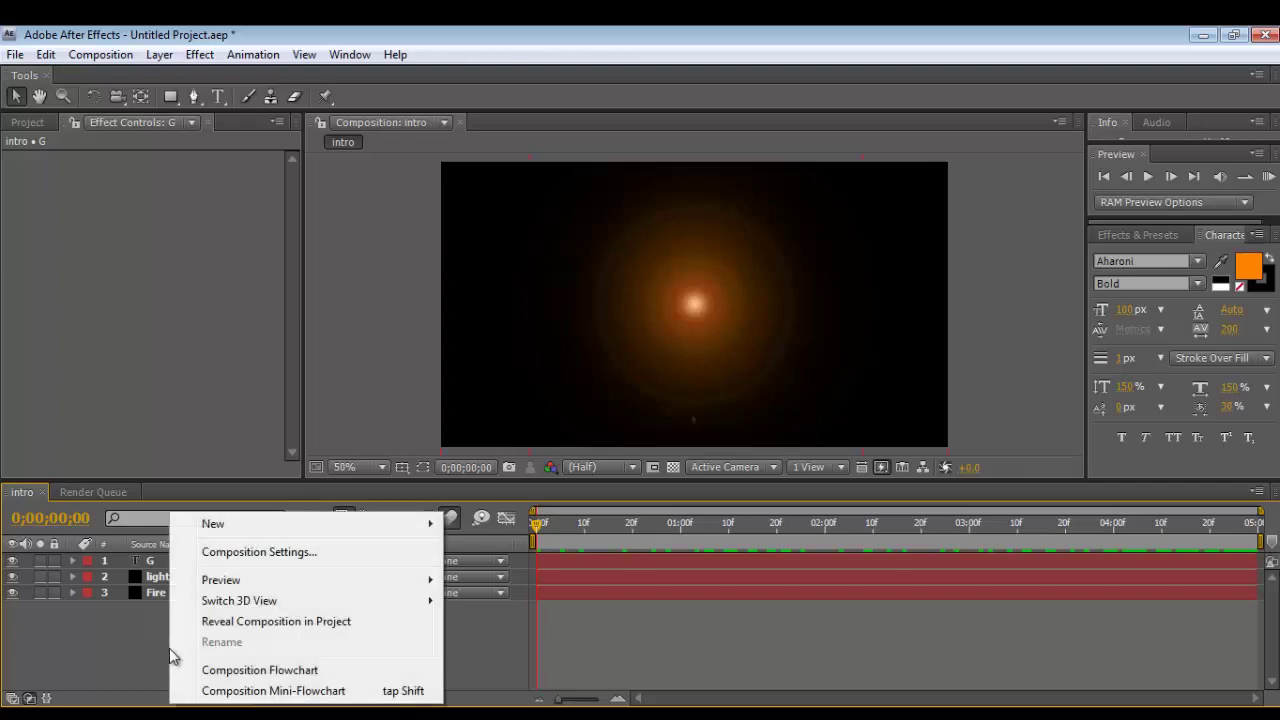
pyautogui.moveTo(225, 533)
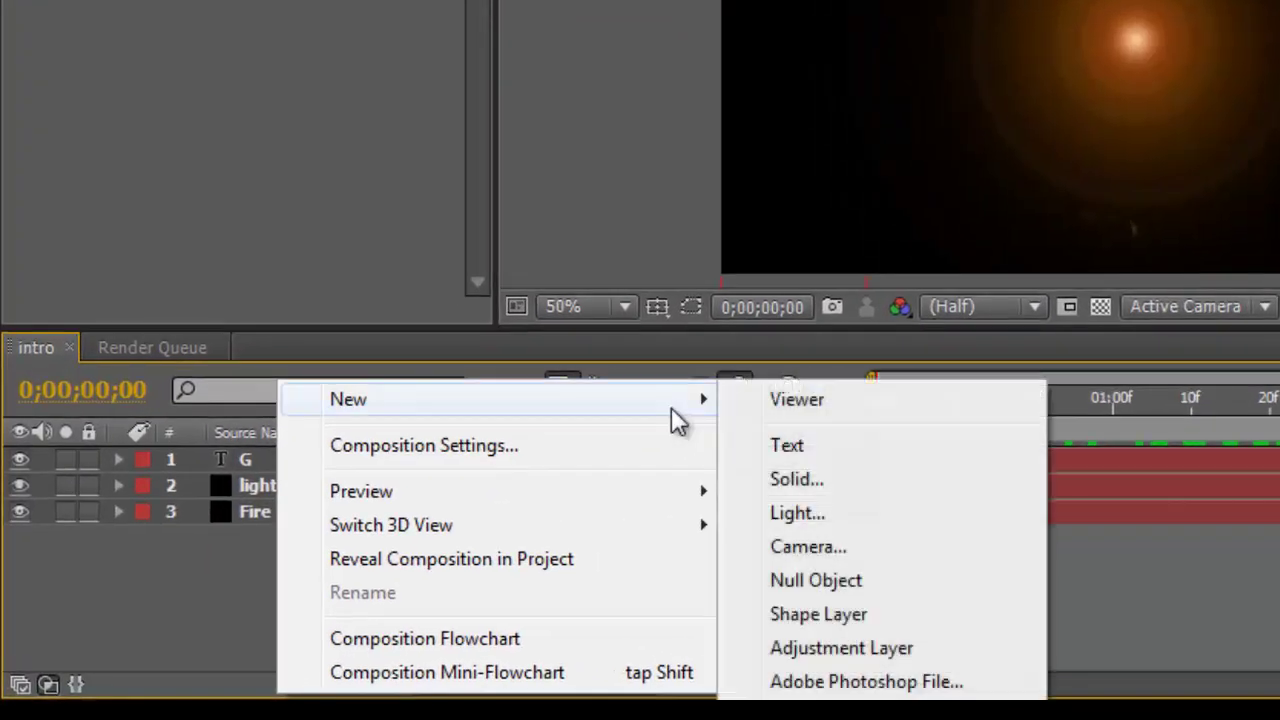
pyautogui.click(821, 441)
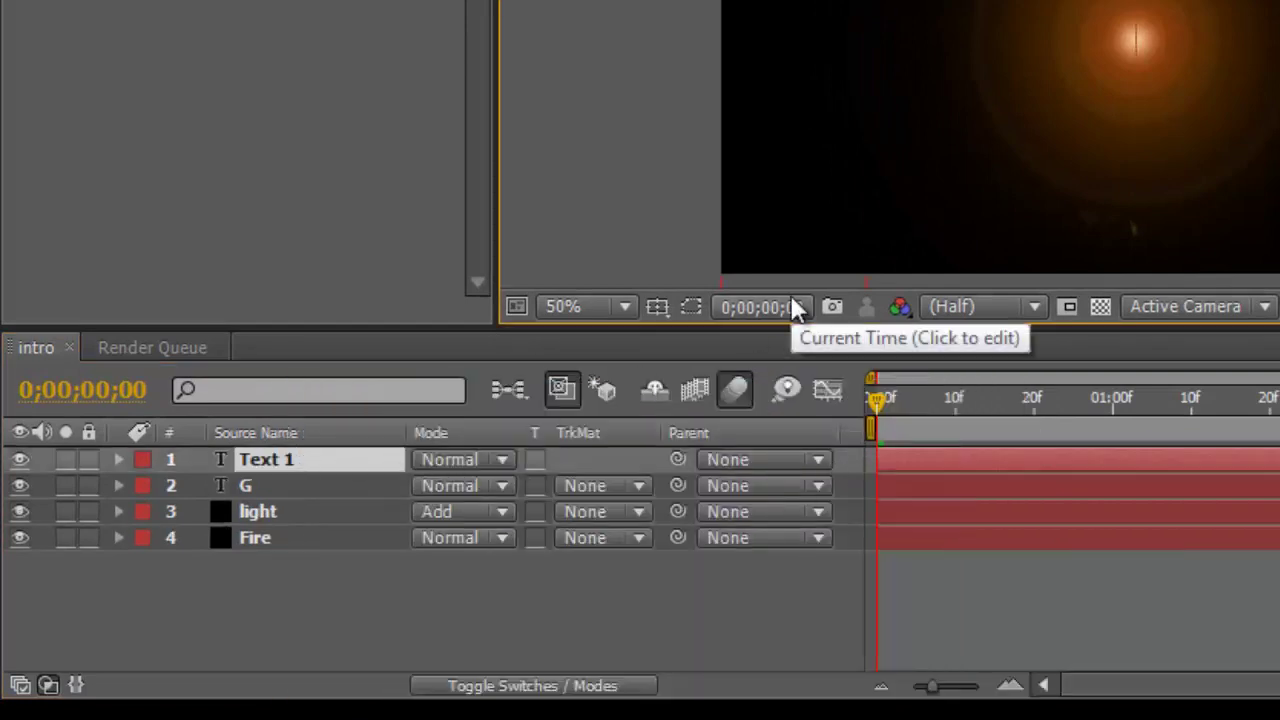
# Type 'sesterz' into the new text layer and select its letters
pyautogui.write('ses')
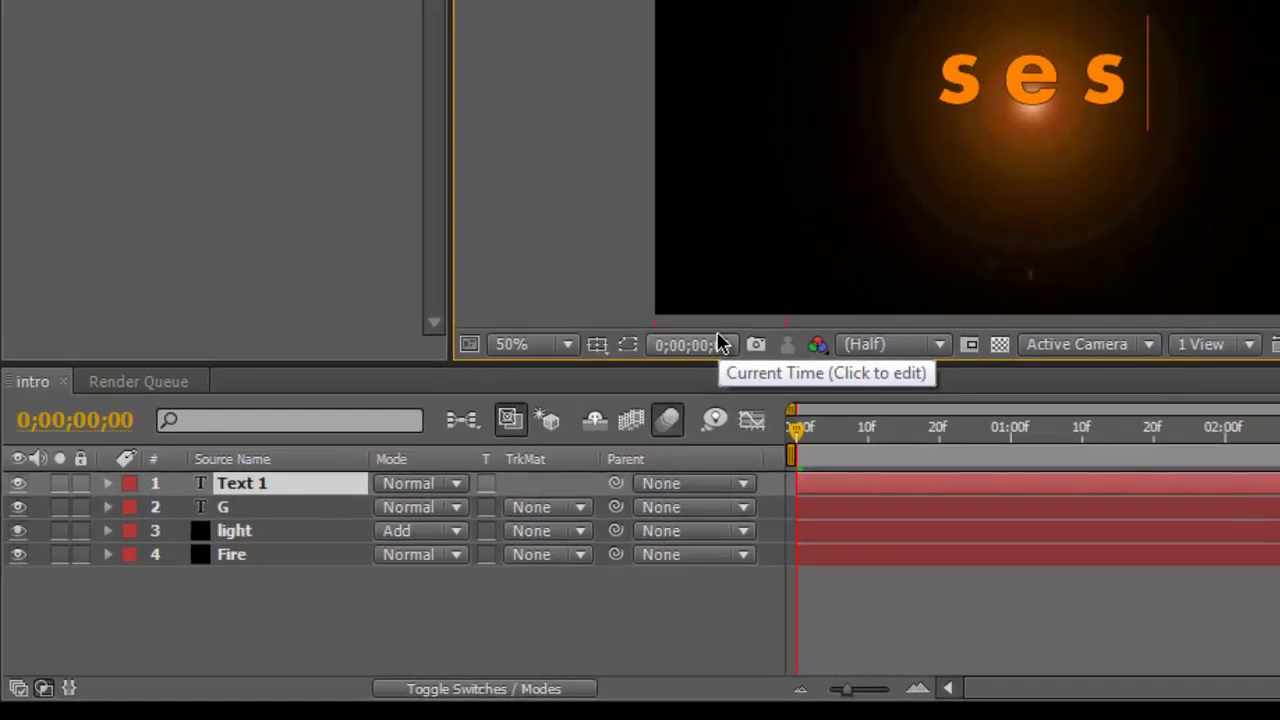
pyautogui.write('terz')
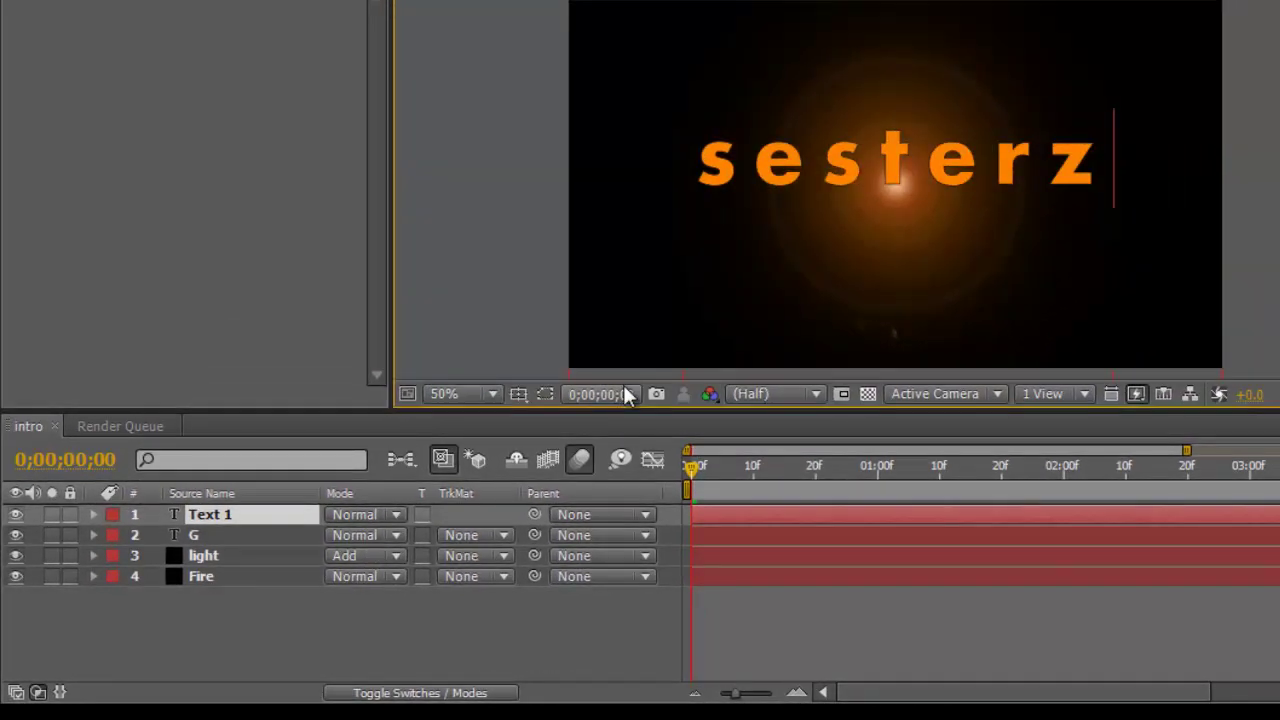
pyautogui.moveTo(1110, 162); pyautogui.dragTo(705, 180)
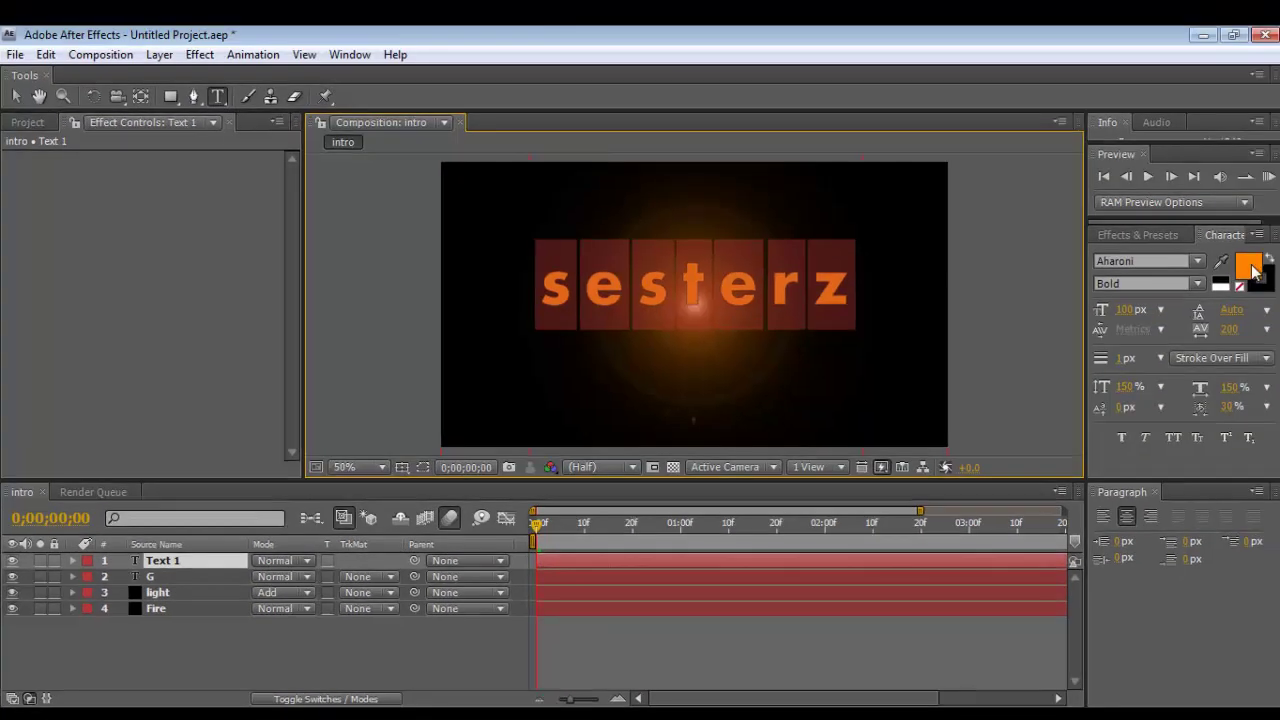
# Recolour the sesterz text white and move it down below the flare glow
pyautogui.click(1249, 266)
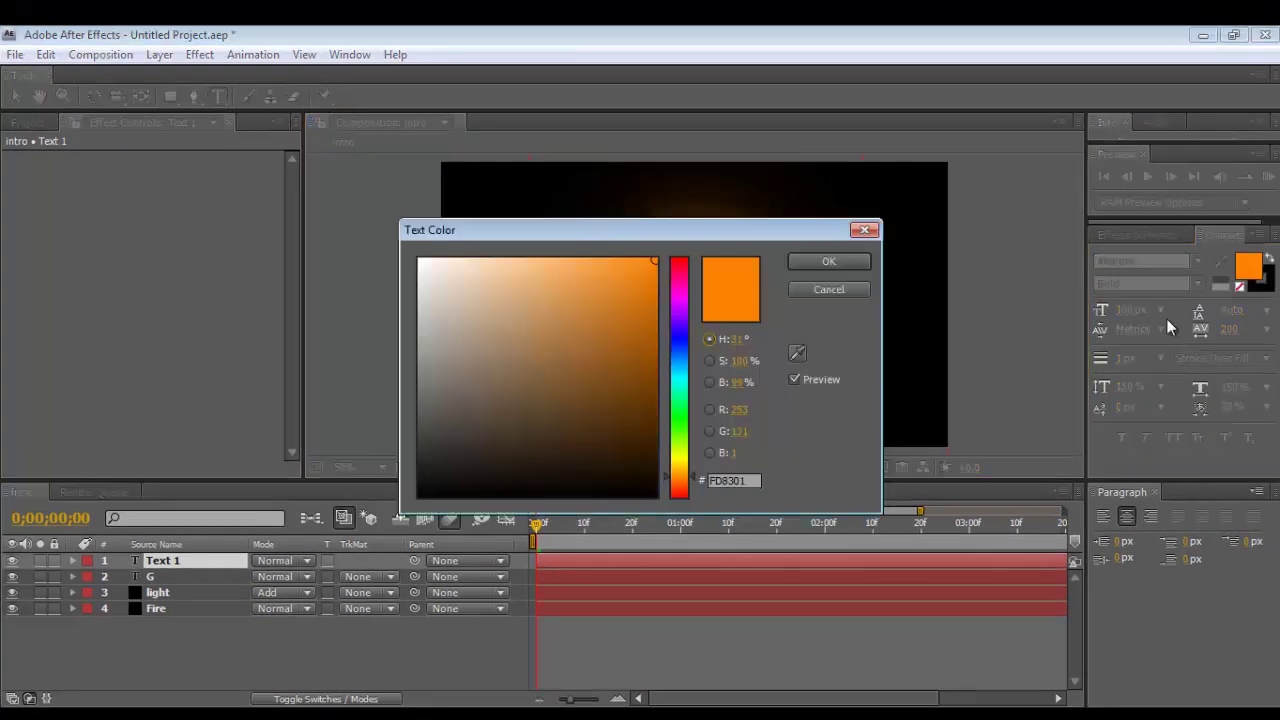
pyautogui.click(419, 262)
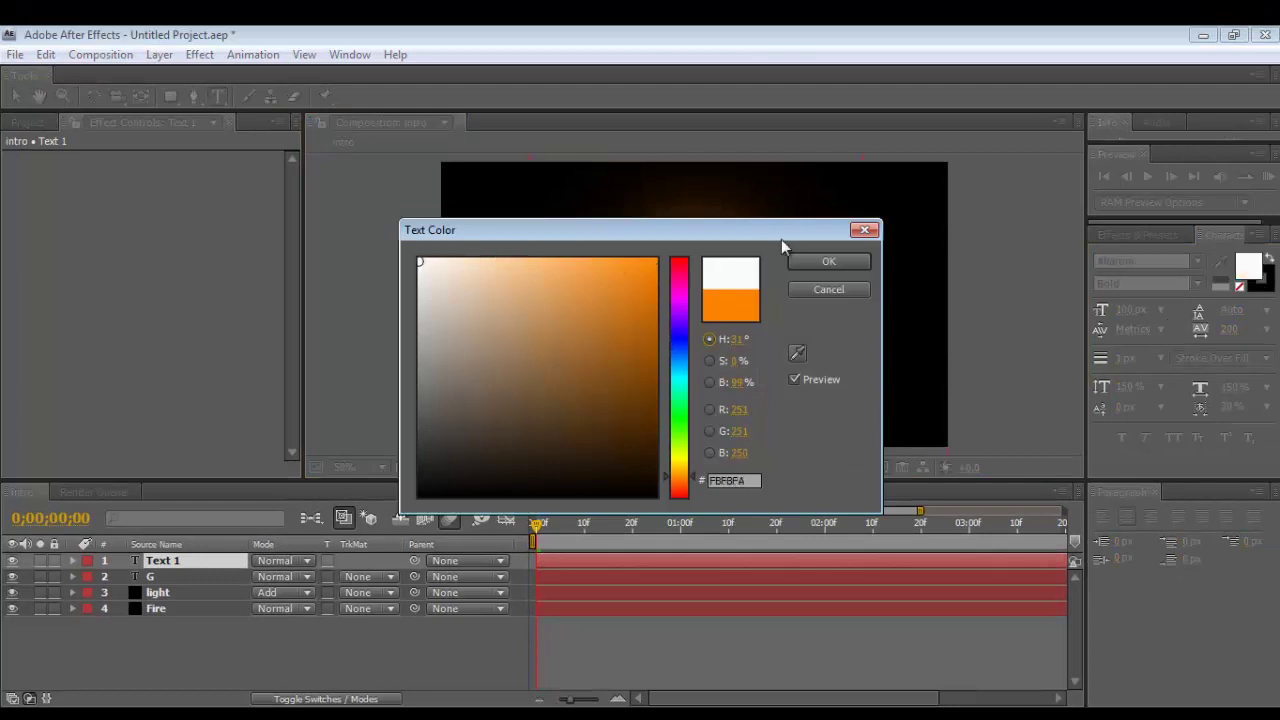
pyautogui.click(810, 262)
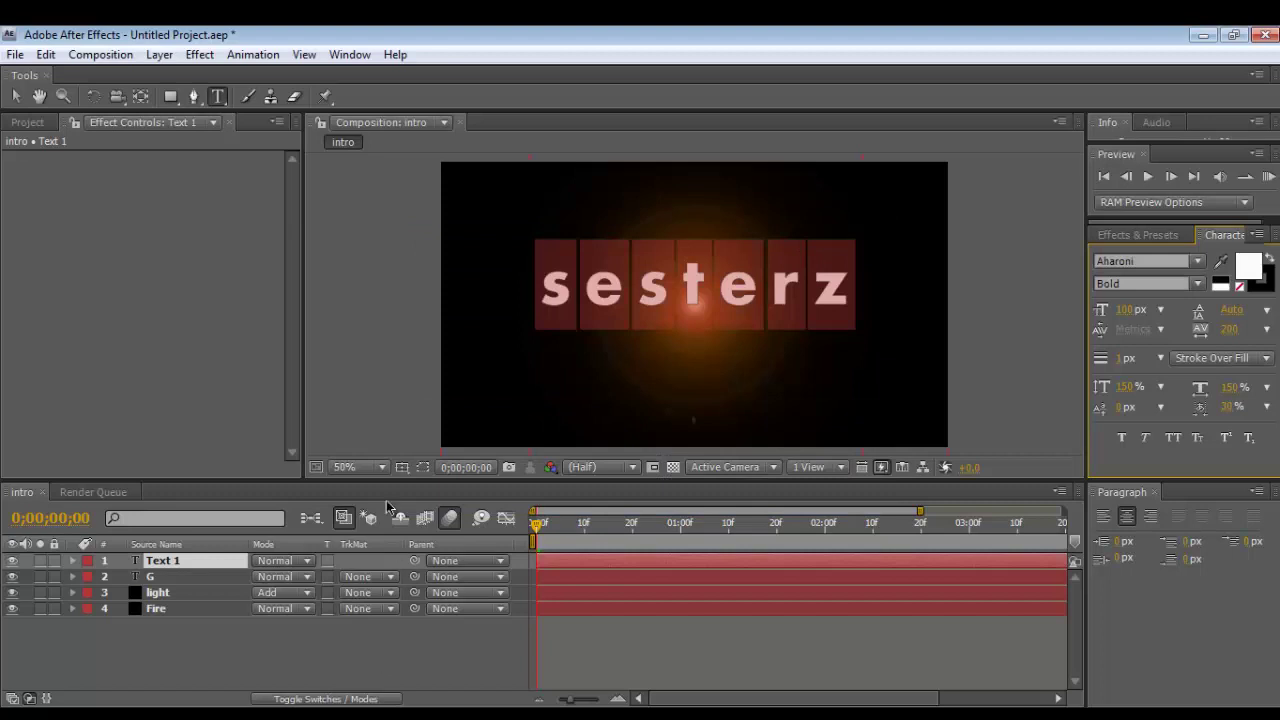
pyautogui.click(15, 96)
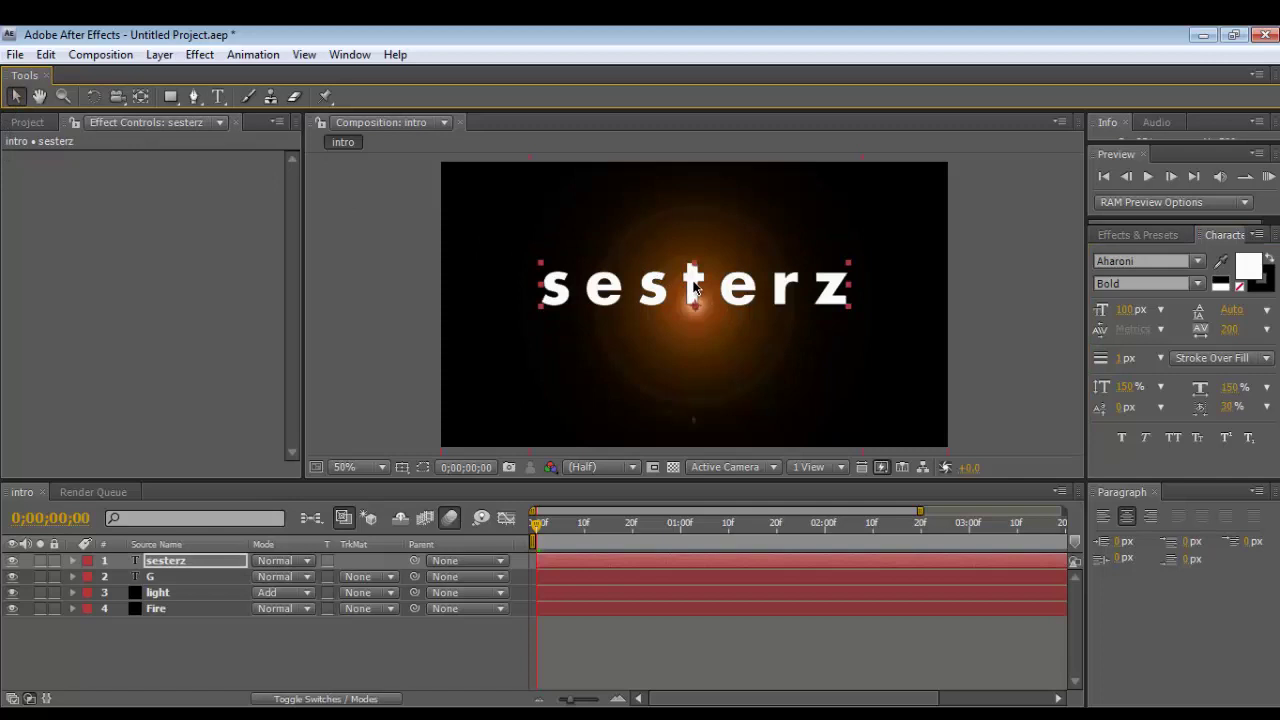
pyautogui.moveTo(693, 285); pyautogui.dragTo(697, 389)
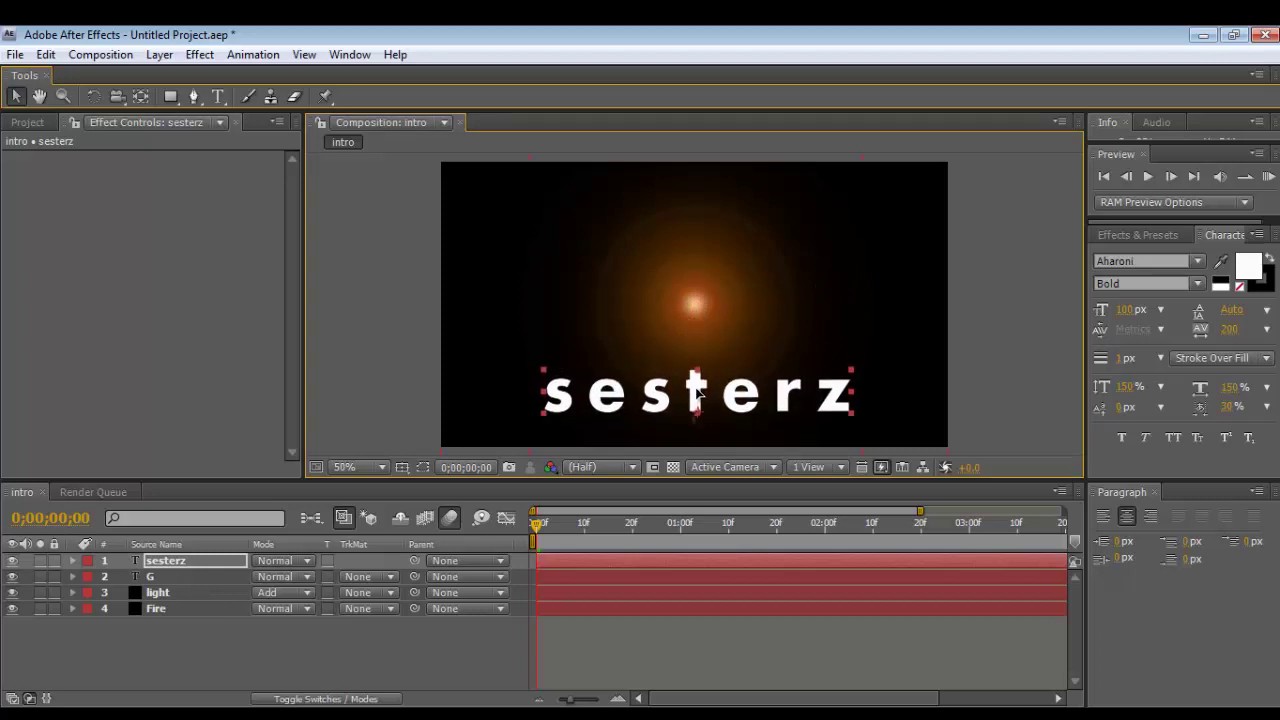
pyautogui.click(891, 314)
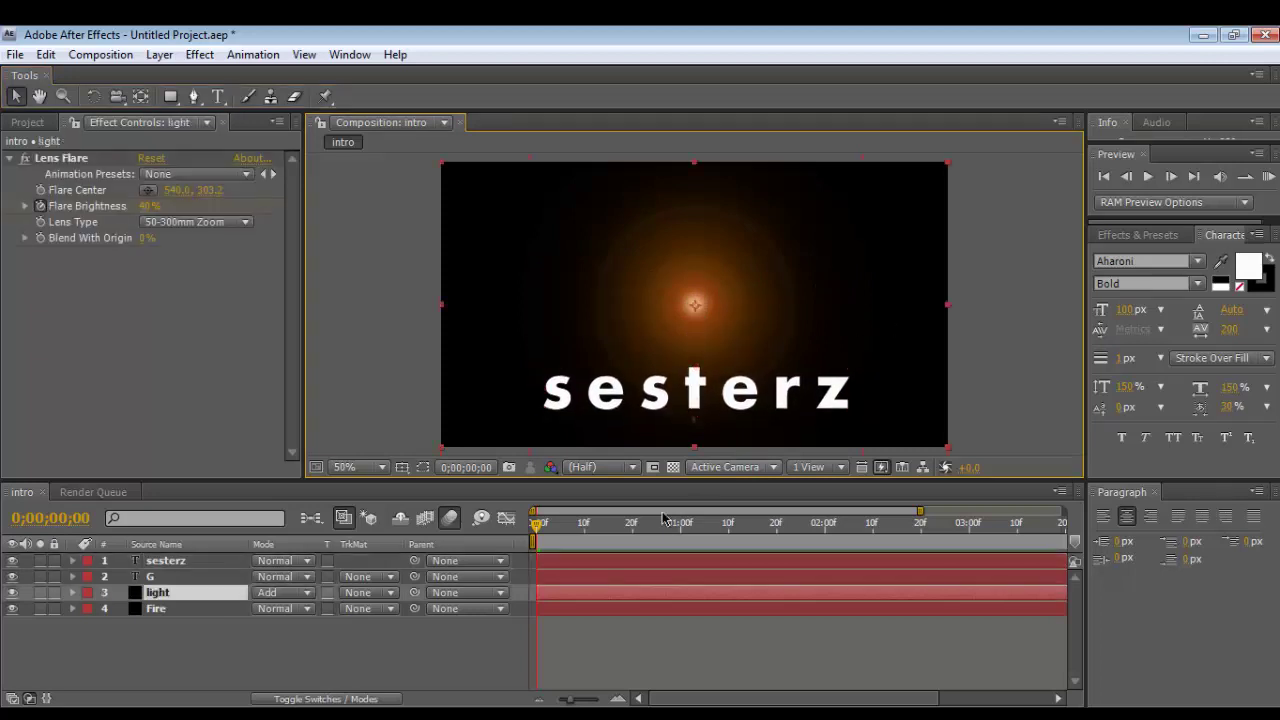
pyautogui.moveTo(541, 530); pyautogui.dragTo(1128, 535)
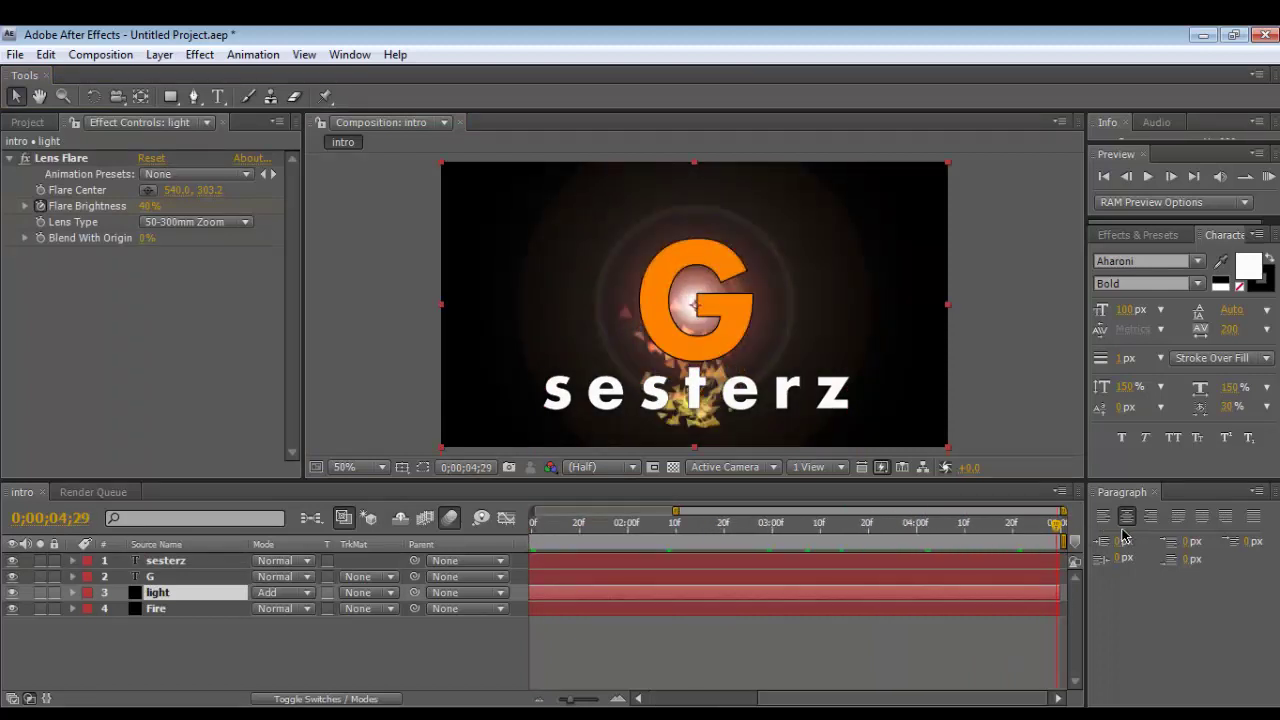
pyautogui.moveTo(1080, 537); pyautogui.dragTo(536, 528)
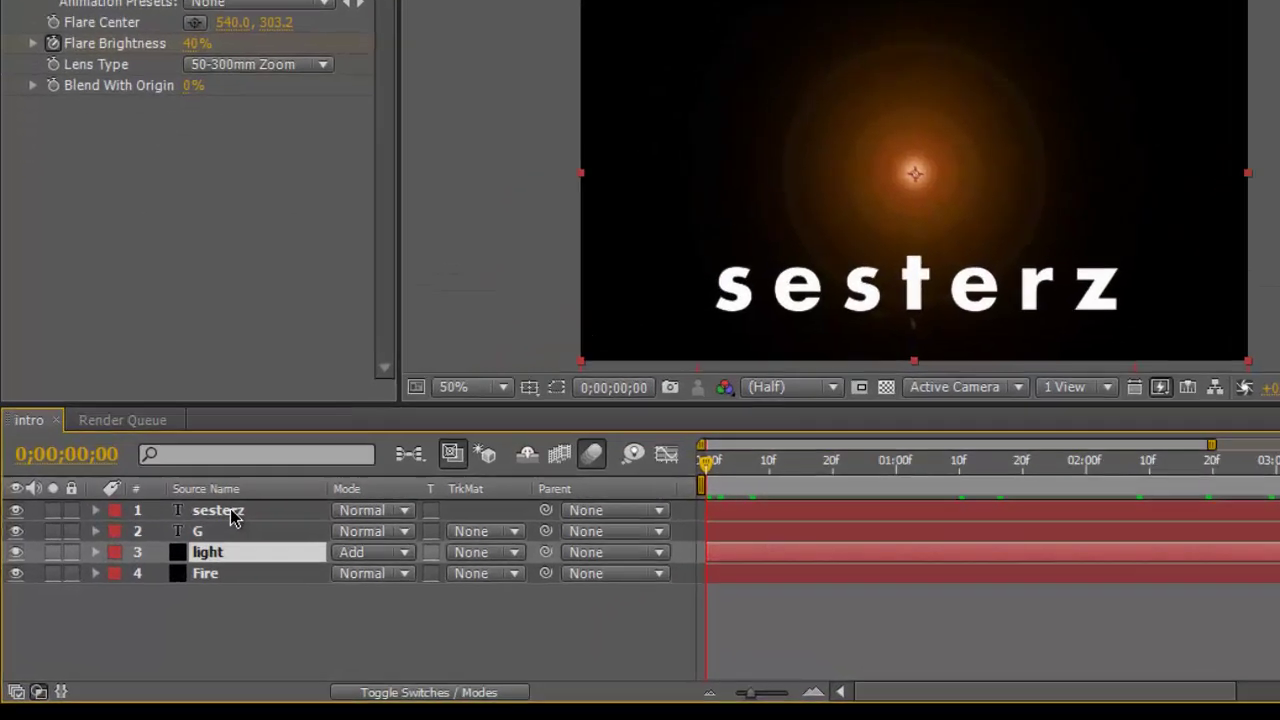
# Select and expand the sesterz layer, then add a Blur text animator
pyautogui.click(168, 562)
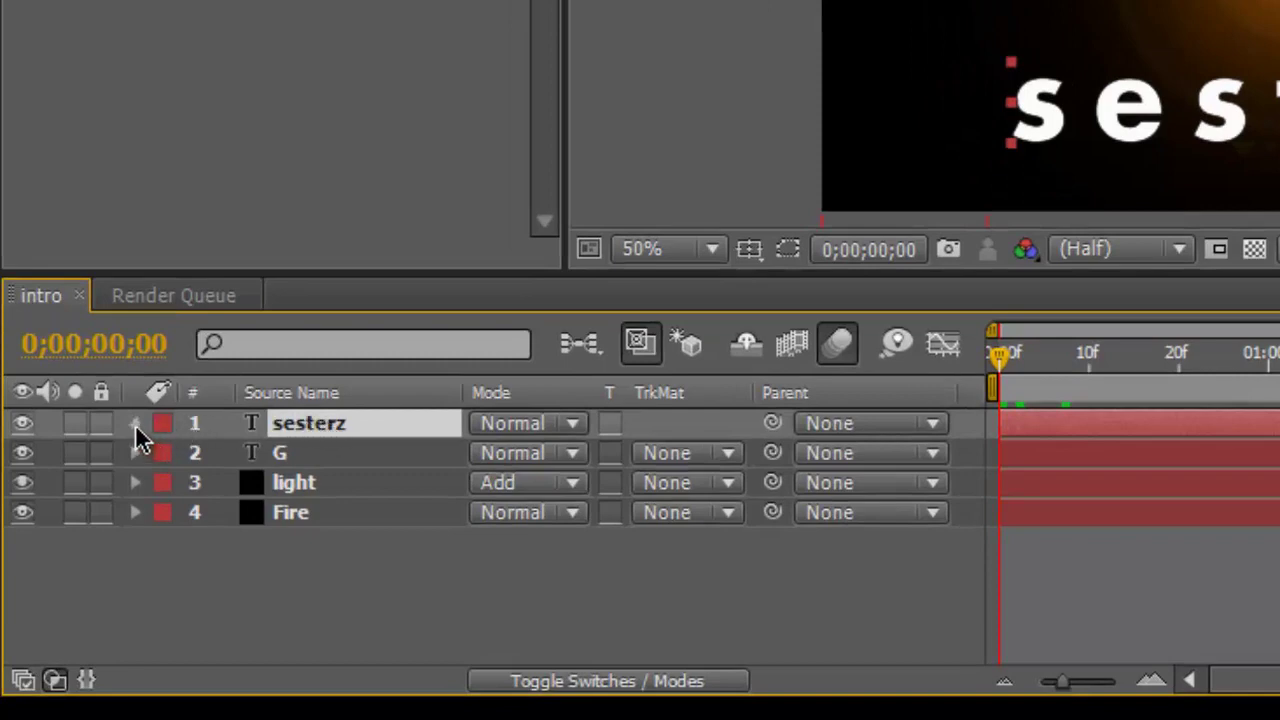
pyautogui.click(136, 424)
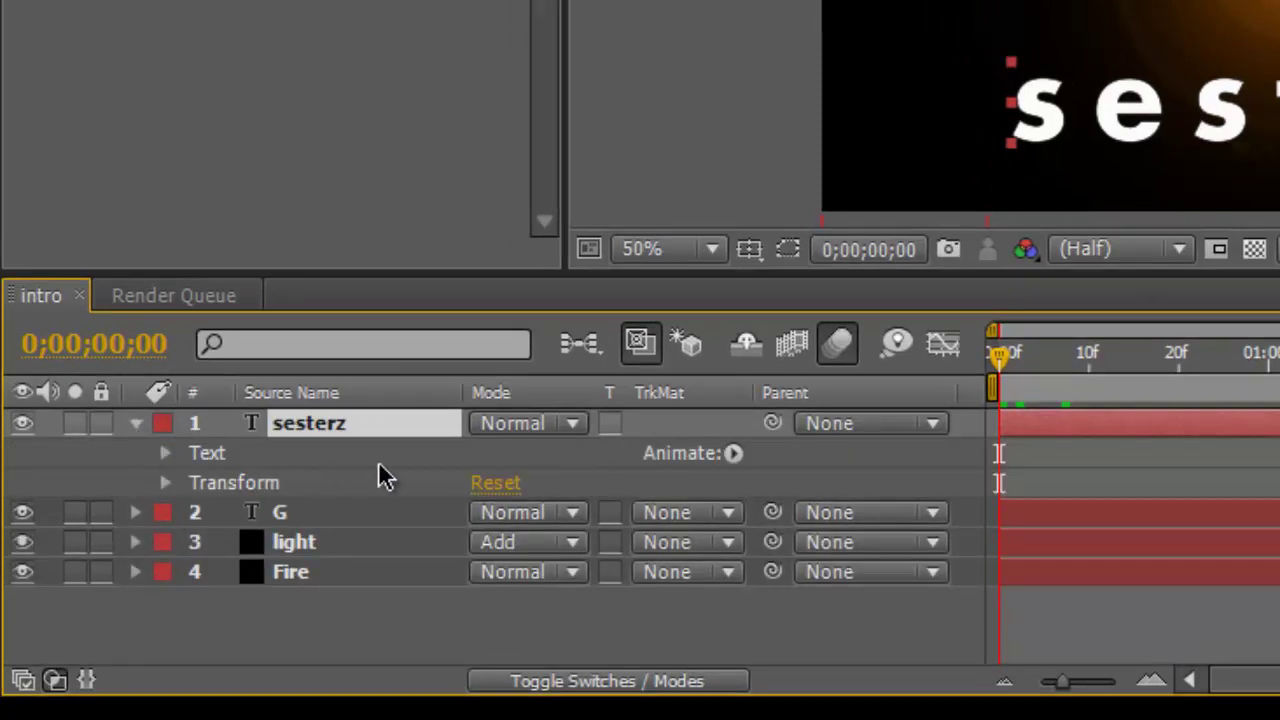
pyautogui.click(733, 455)
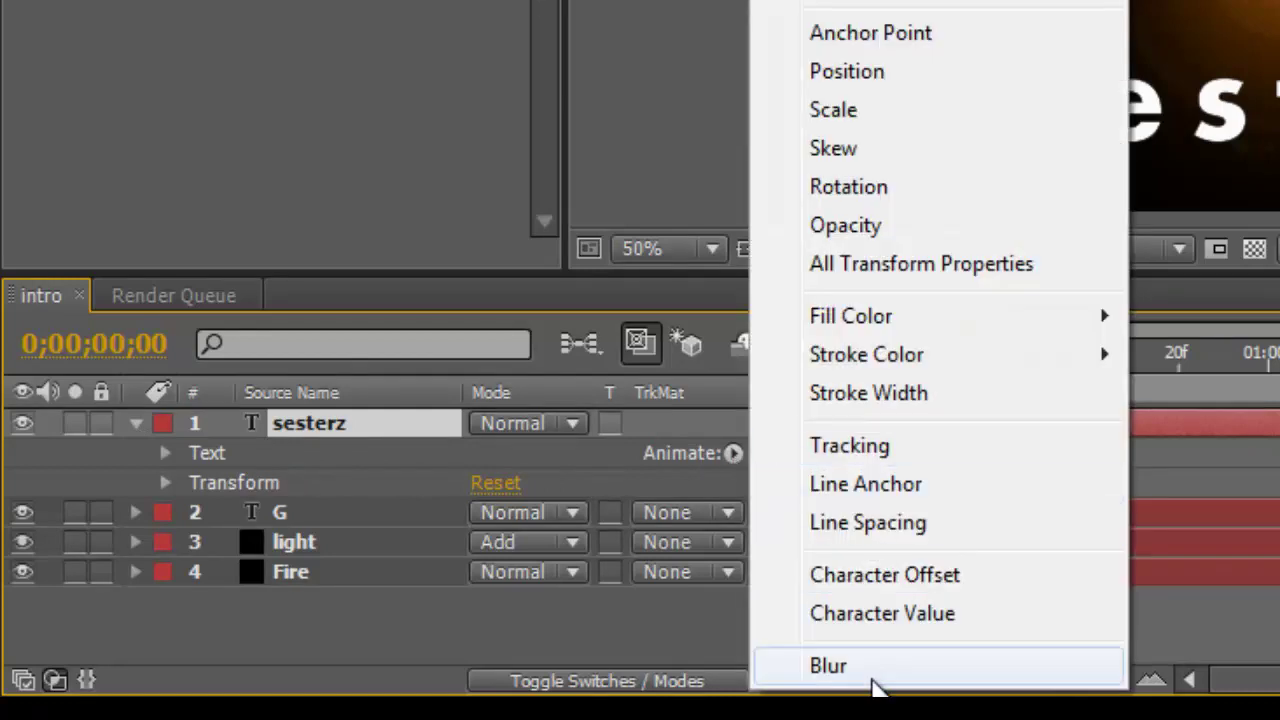
pyautogui.click(870, 680)
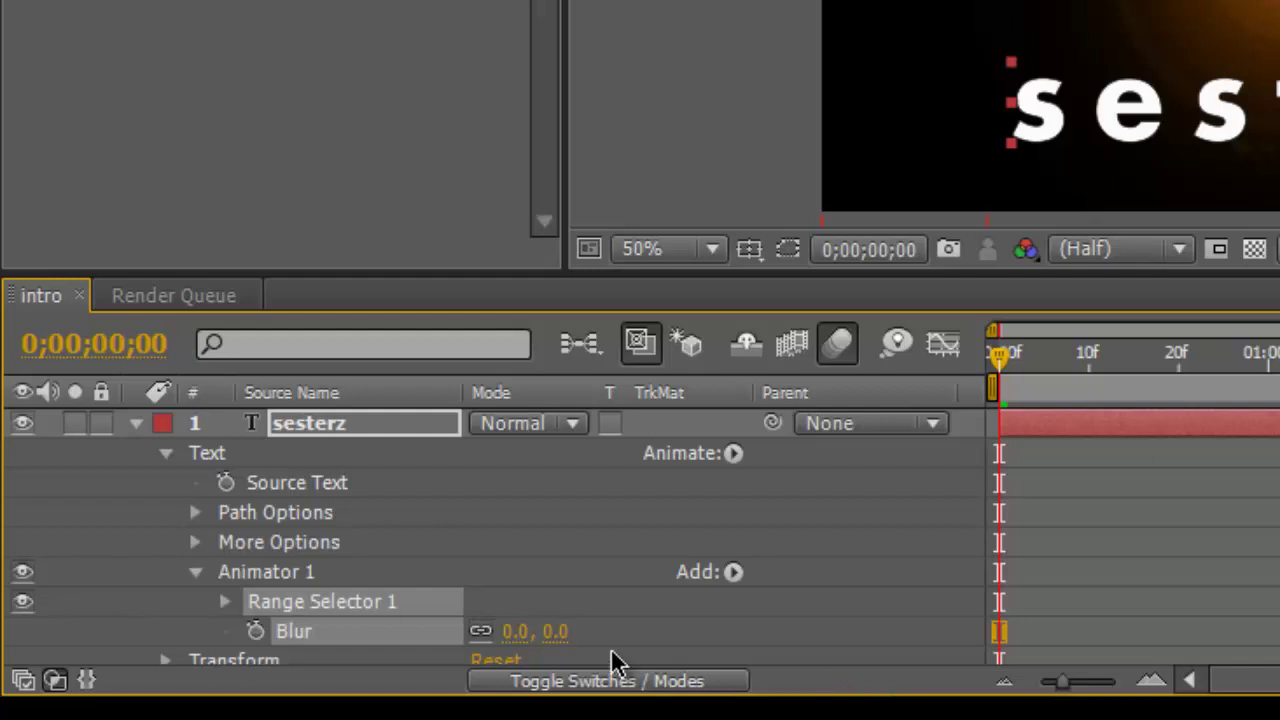
# Add Wiggly Selector 1 to sesterz's Animator 1 via Add > Selector > Wiggly
pyautogui.scroll(-3, 600, 612)
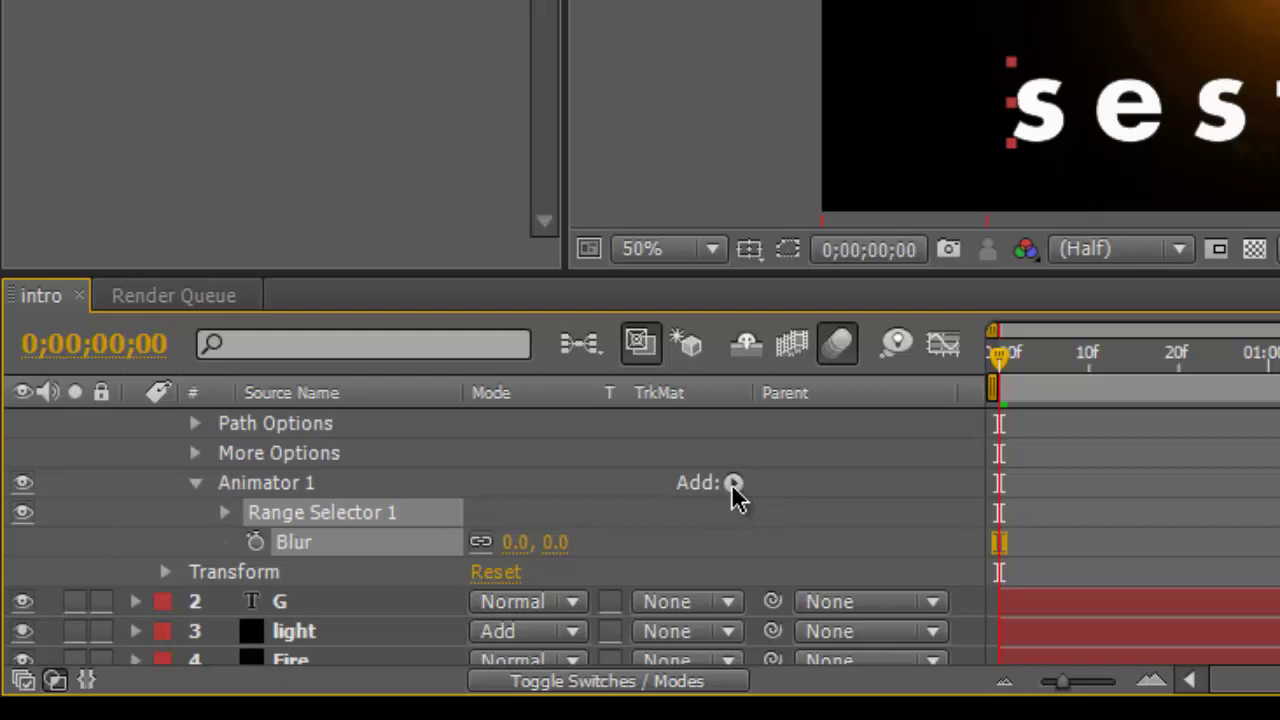
pyautogui.click(733, 484)
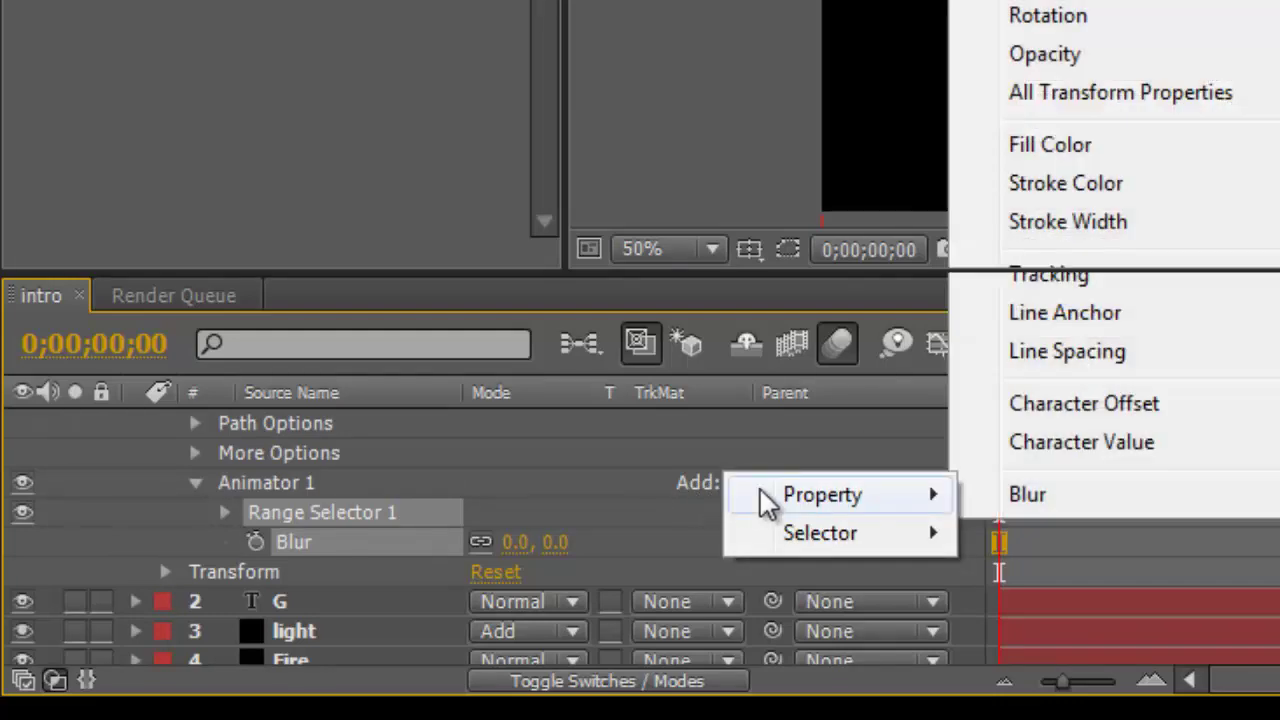
pyautogui.moveTo(888, 505)
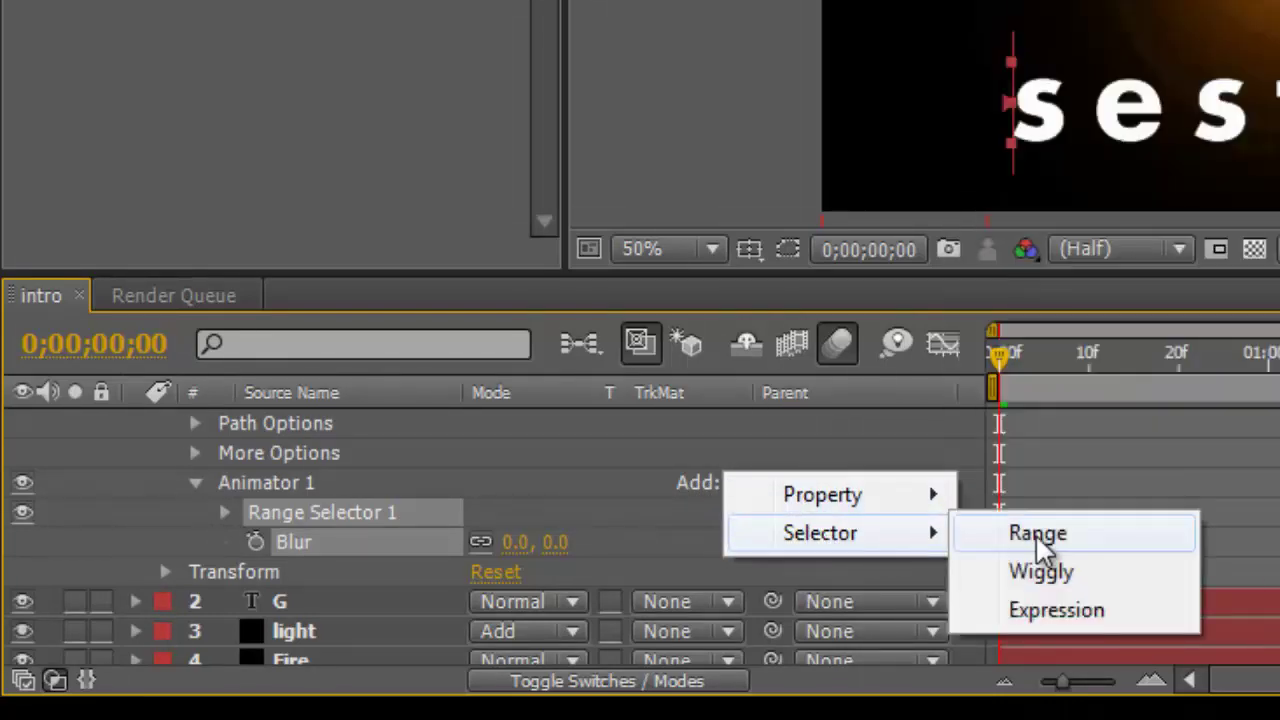
pyautogui.moveTo(876, 543)
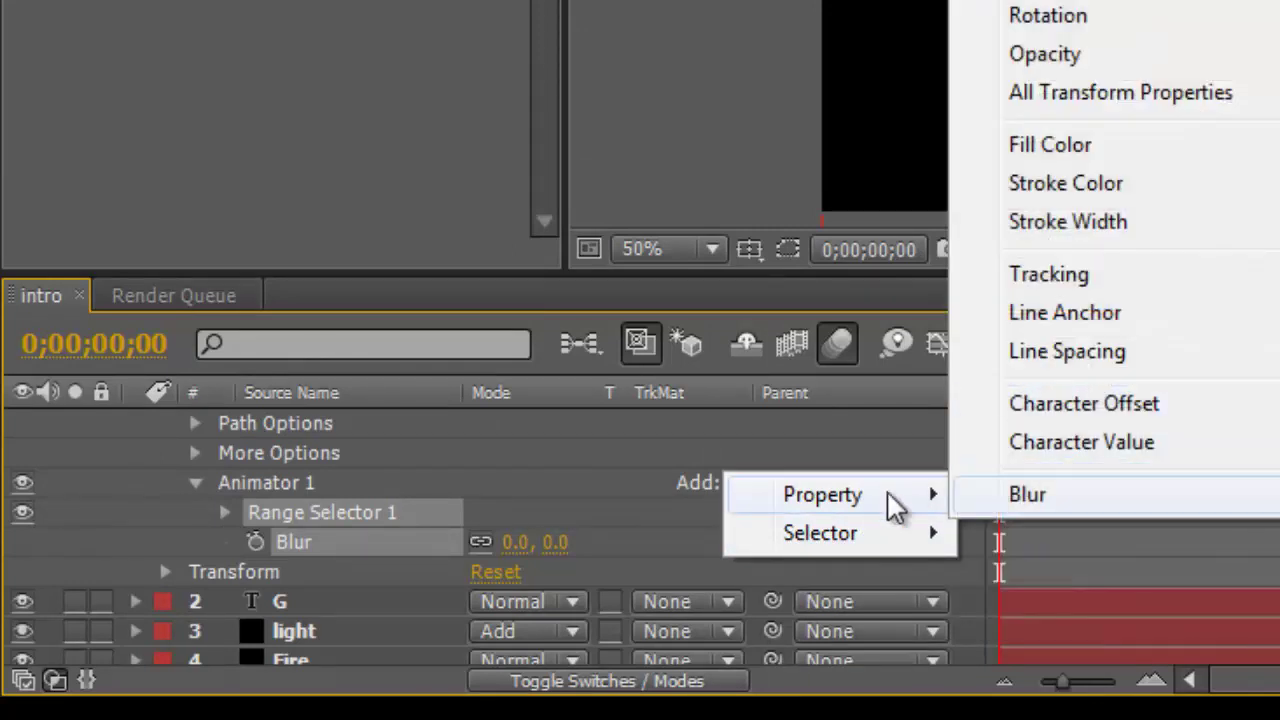
pyautogui.moveTo(820, 545)
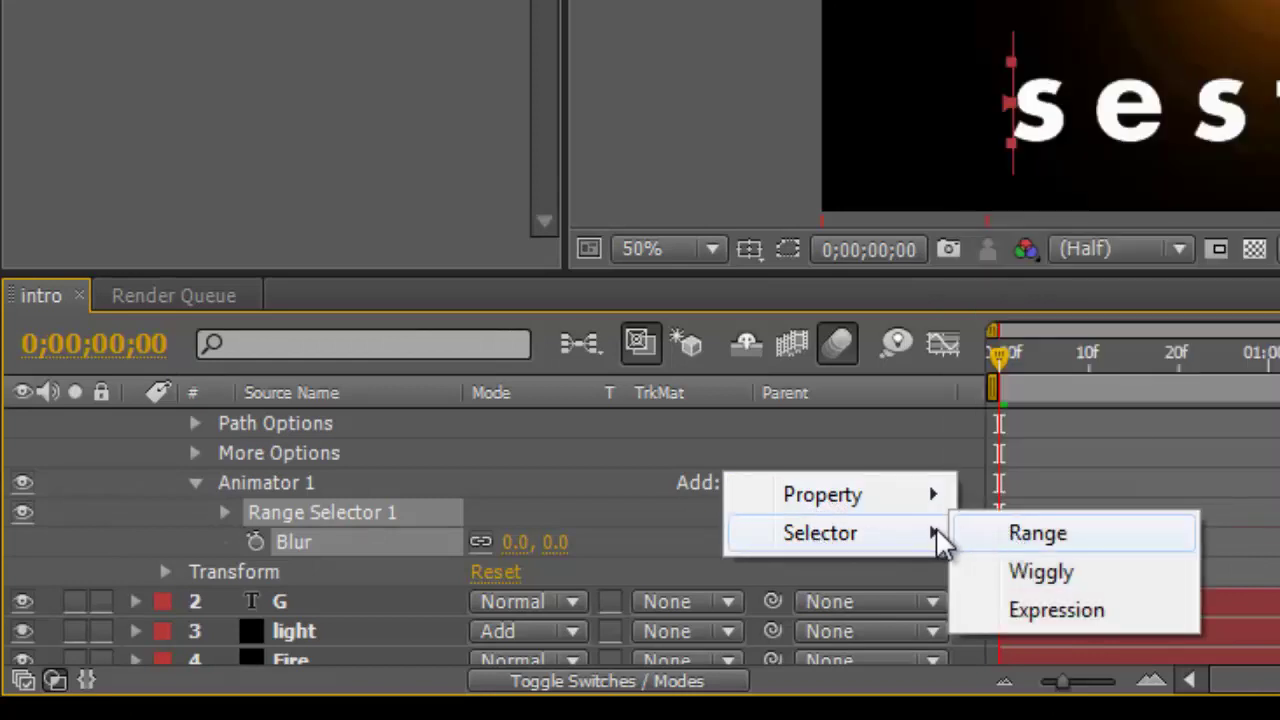
pyautogui.click(520, 525)
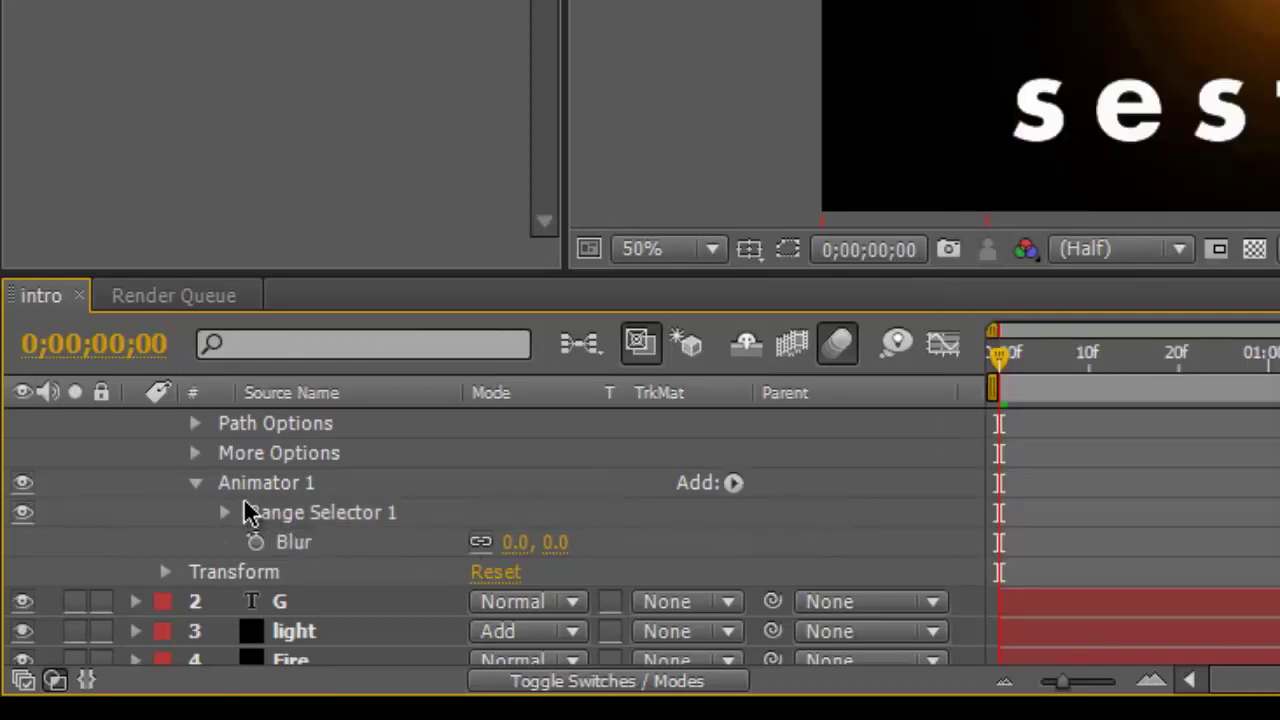
pyautogui.click(735, 484)
pyautogui.moveTo(740, 500)
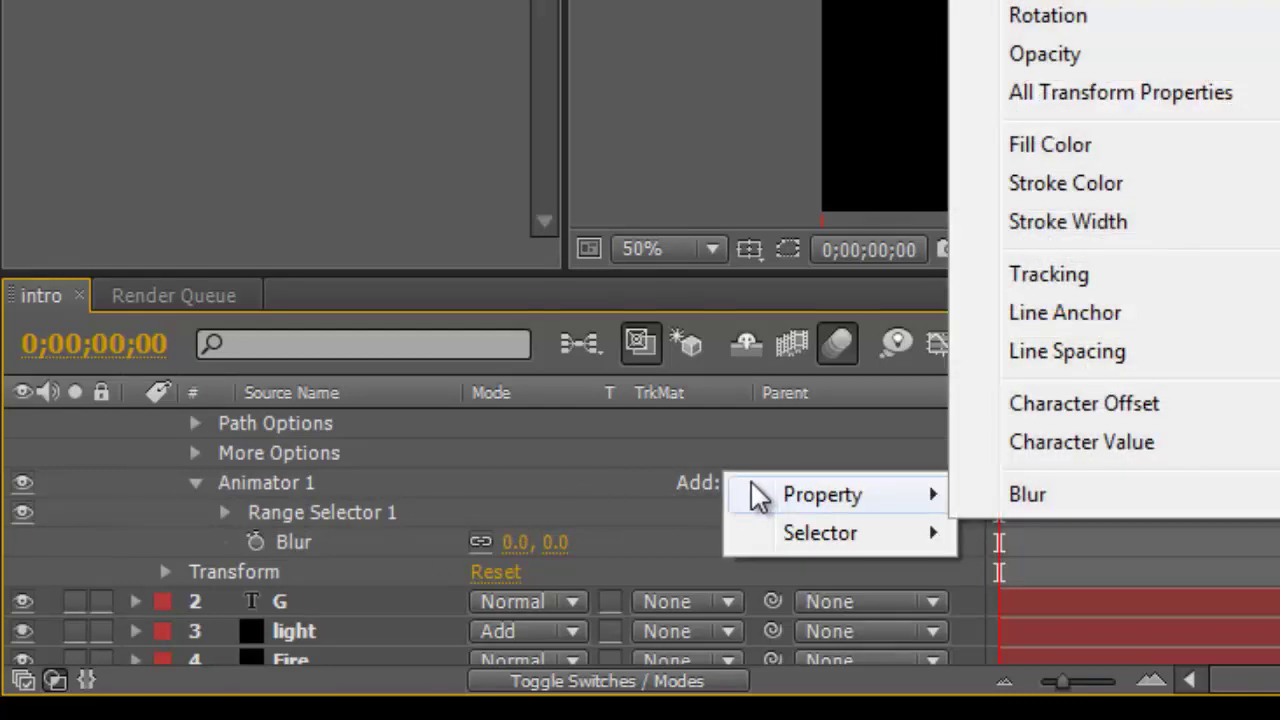
pyautogui.moveTo(846, 537)
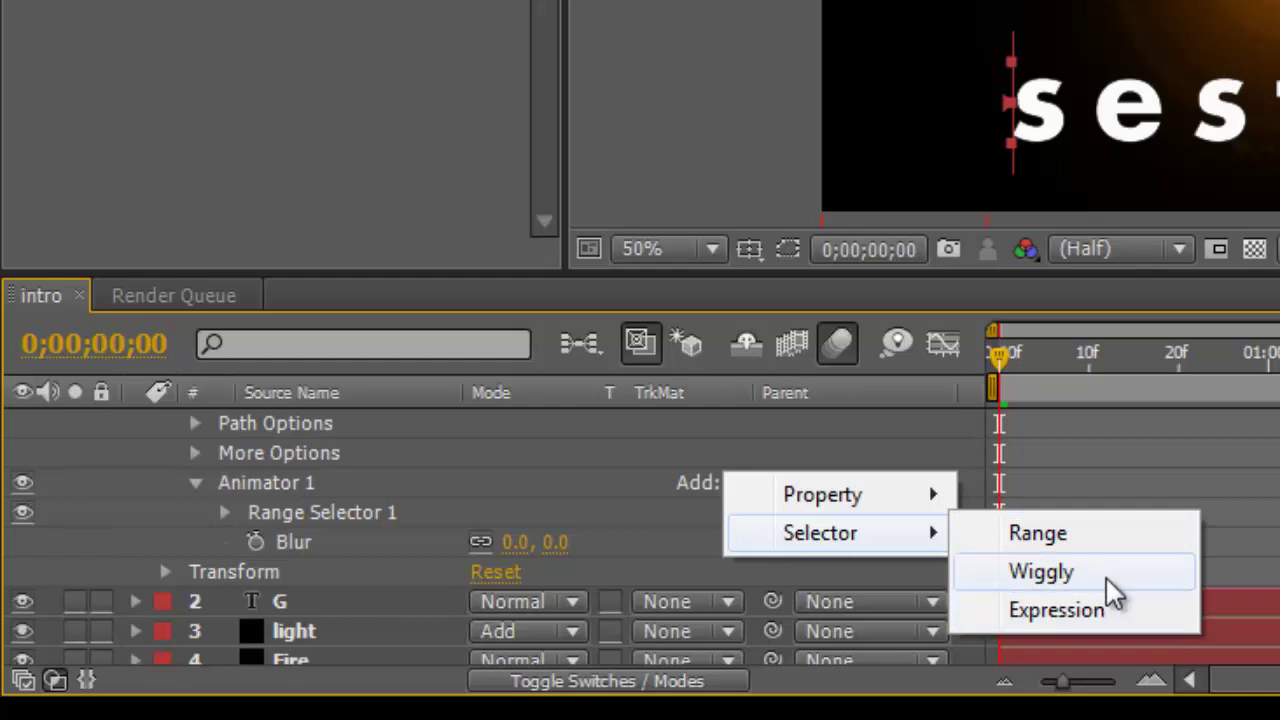
pyautogui.click(1107, 580)
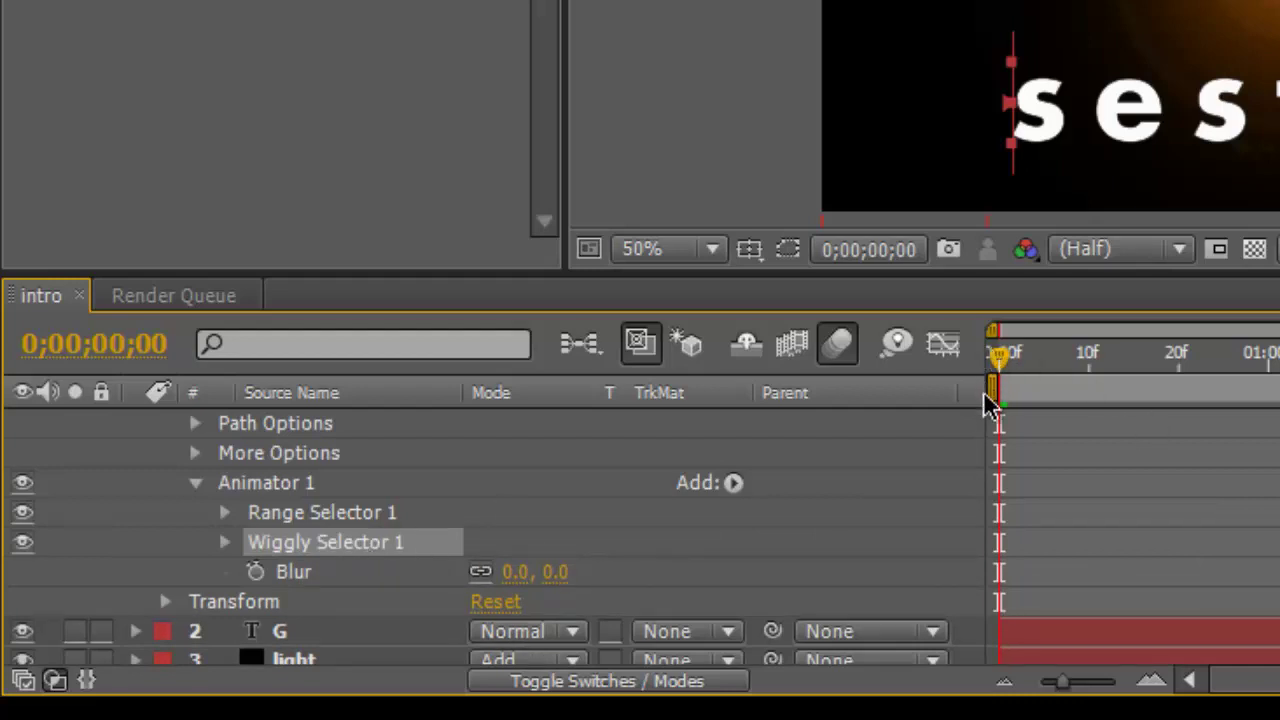
# Keyframe sesterz's Blur at 50 on the first frame and play to check
pyautogui.click(256, 571)
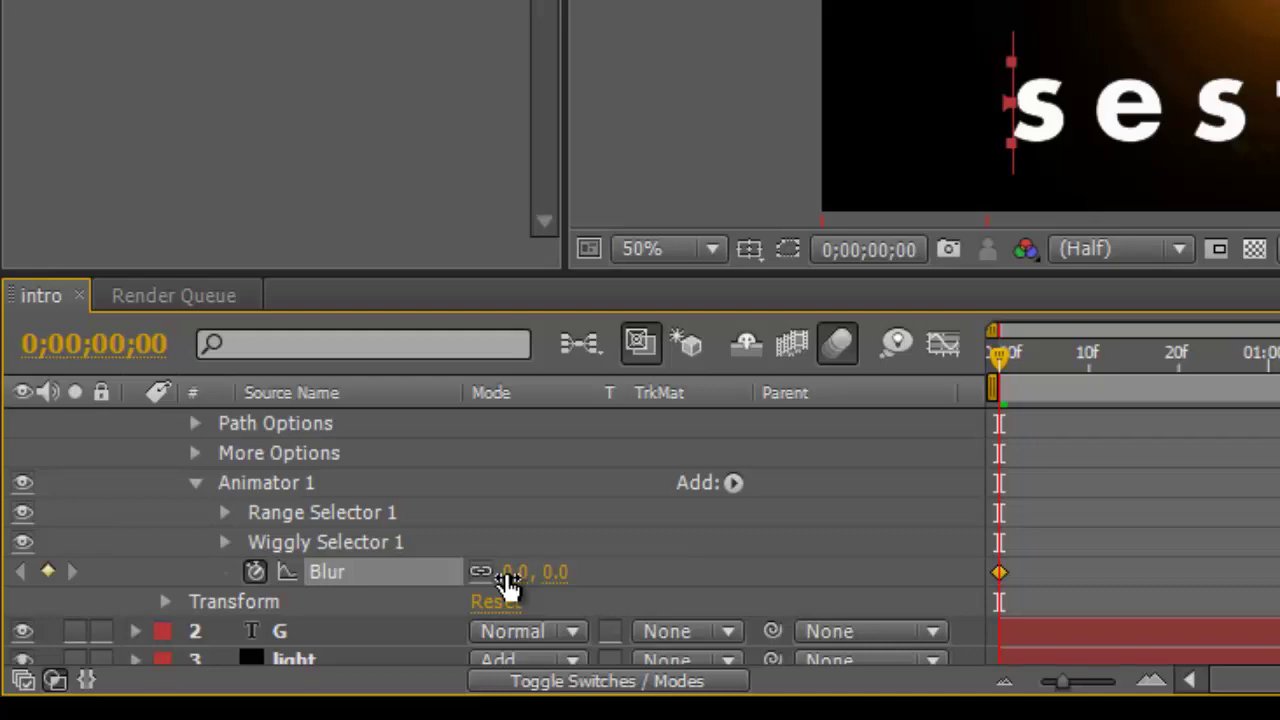
pyautogui.click(515, 572)
pyautogui.write('5')
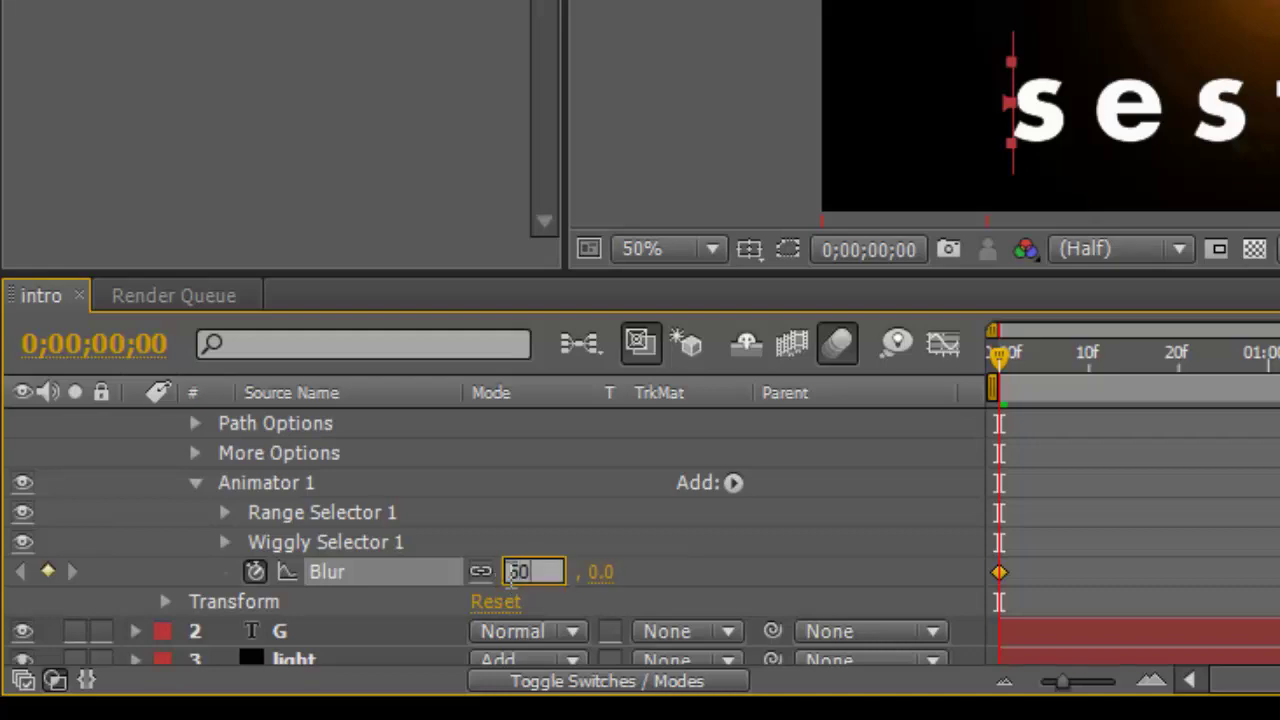
pyautogui.write('0')
pyautogui.press('Return')
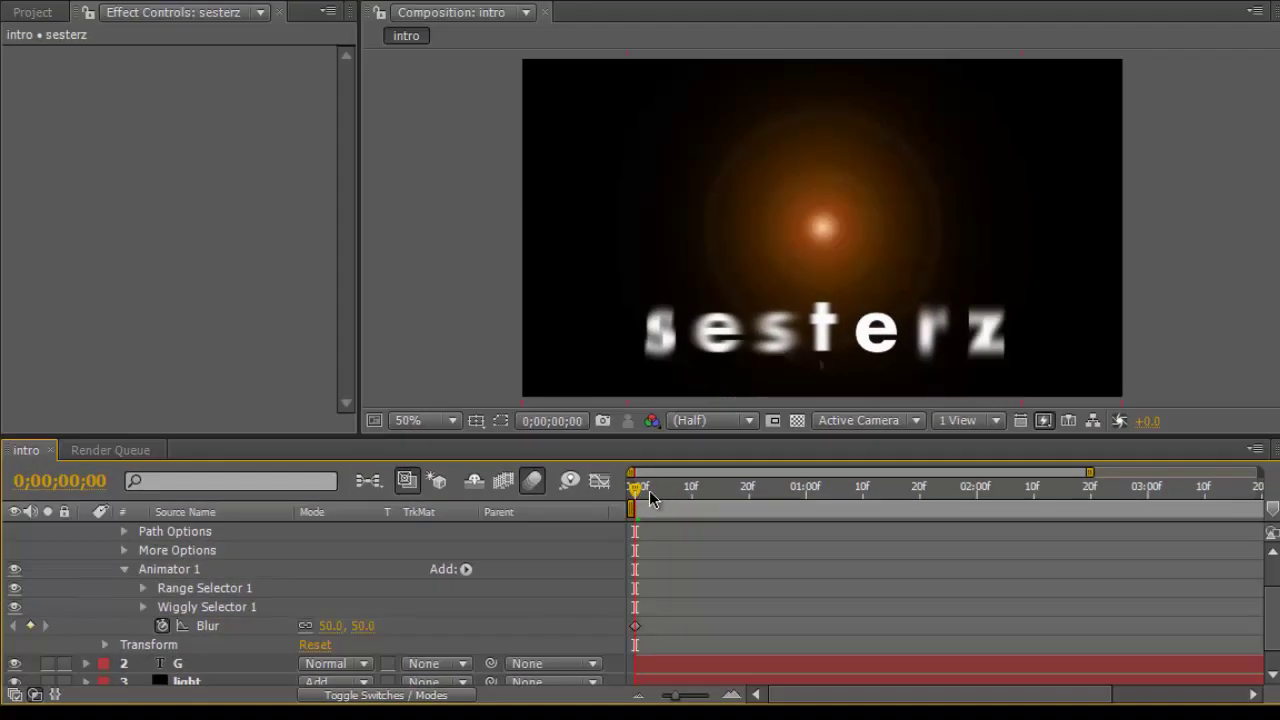
pyautogui.press('space')
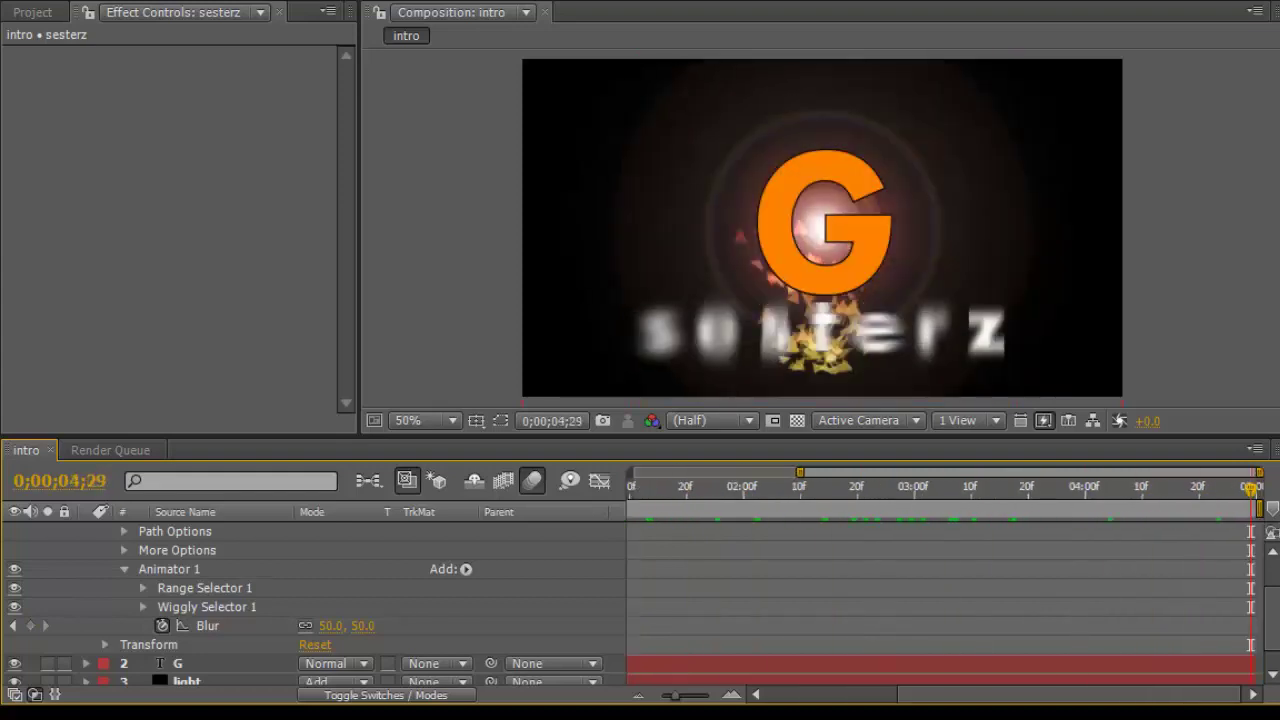
# Set Blur to 0 at 0;00;04;24, return to the start and collapse the layer
pyautogui.moveTo(1255, 525); pyautogui.dragTo(1224, 528)
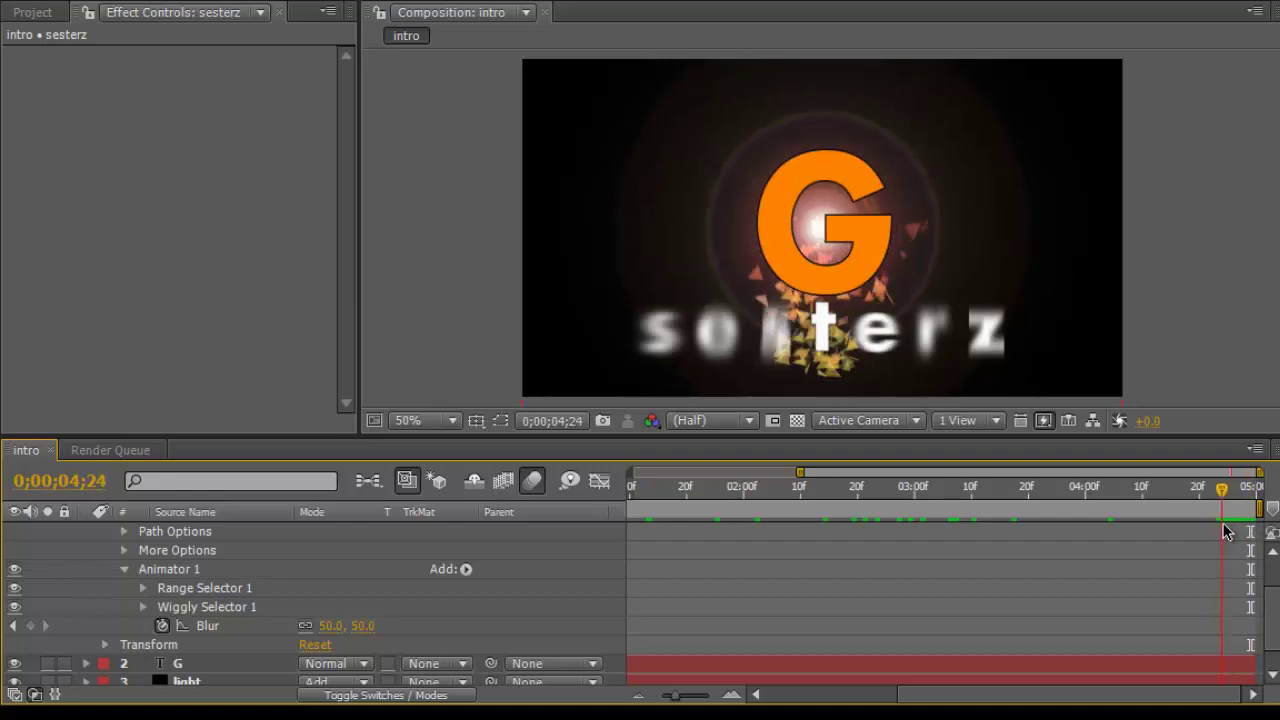
pyautogui.click(331, 625)
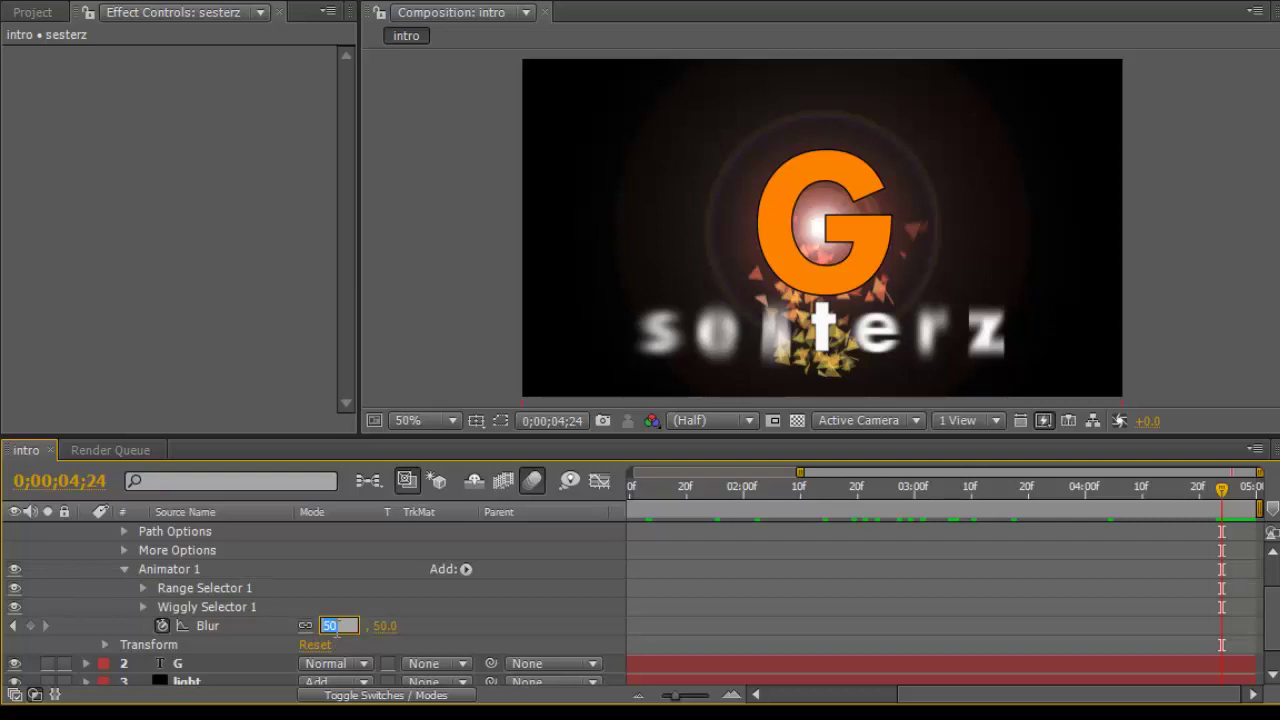
pyautogui.write('0')
pyautogui.press('Return')
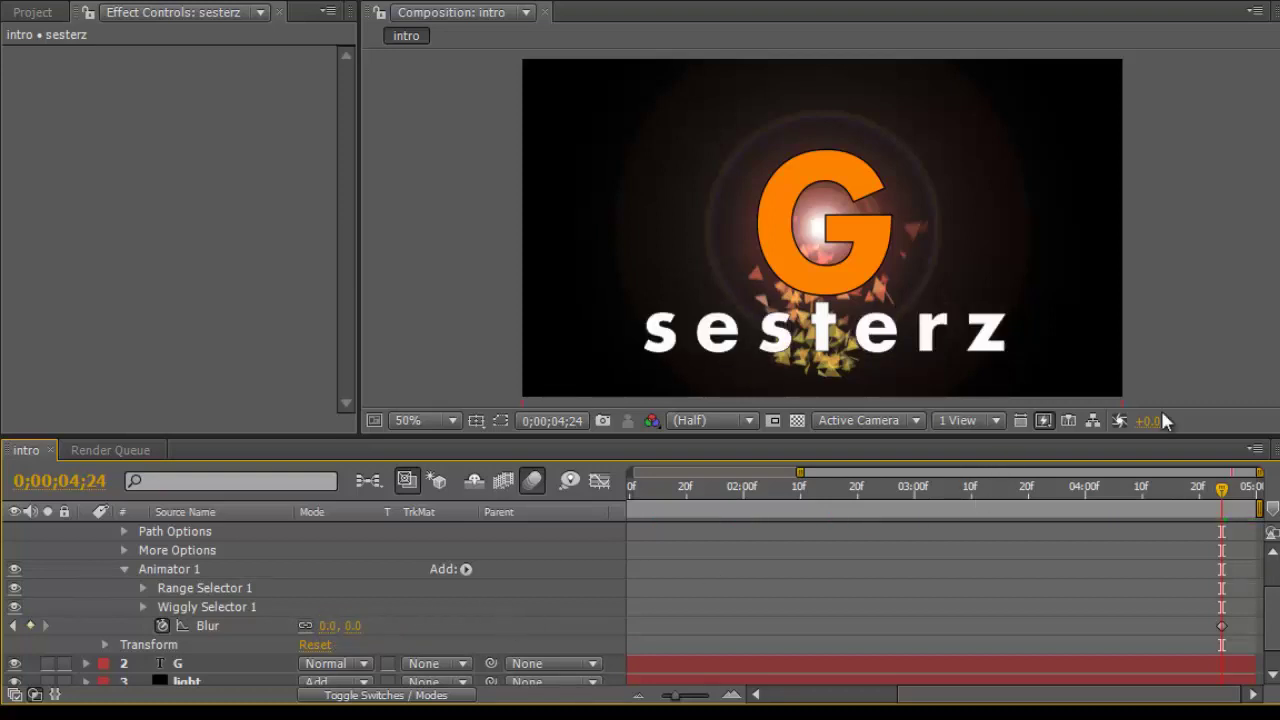
pyautogui.moveTo(1224, 492); pyautogui.dragTo(450, 490)
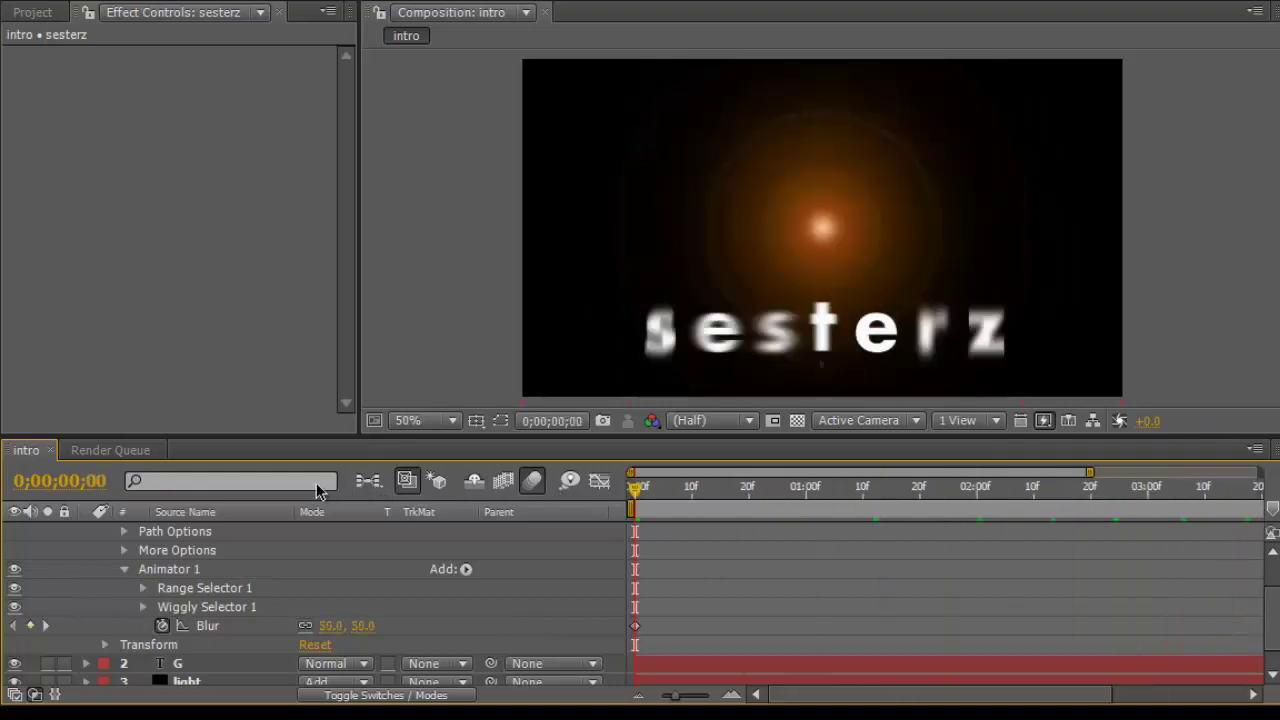
pyautogui.scroll(2, 210, 607)
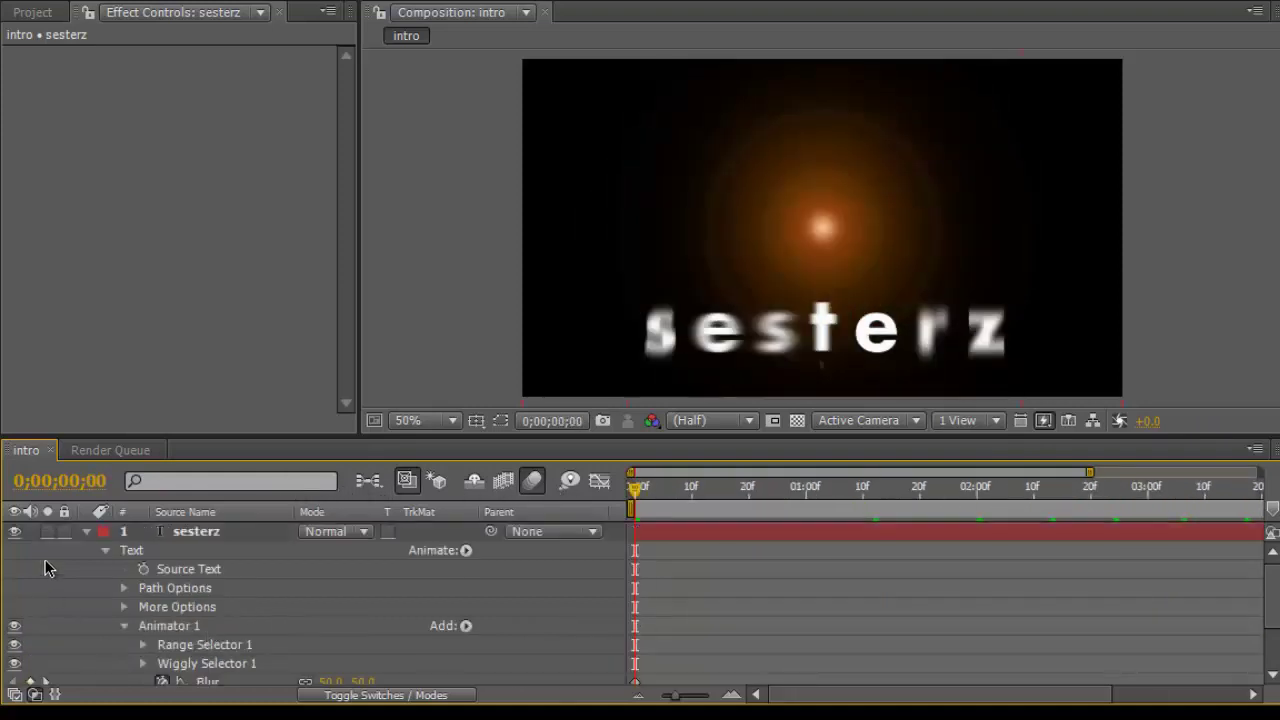
pyautogui.click(87, 531)
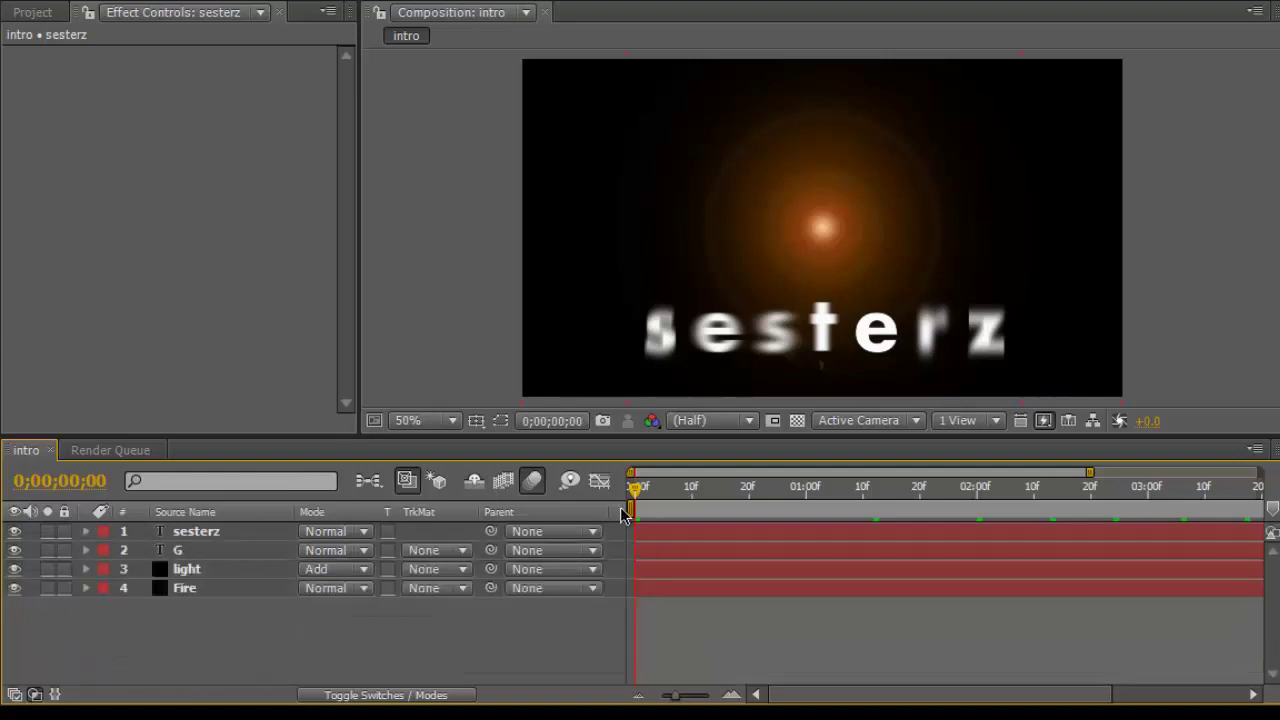
pyautogui.press('KP_0')
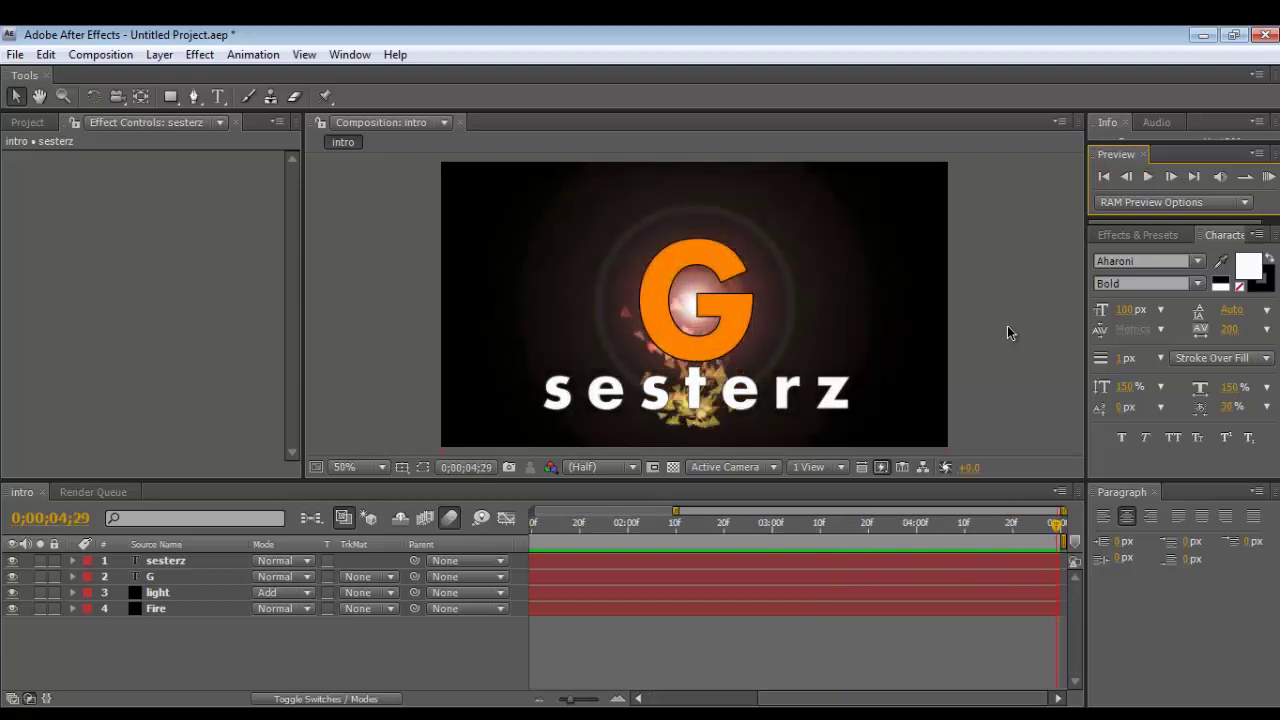
pyautogui.click(1148, 179)
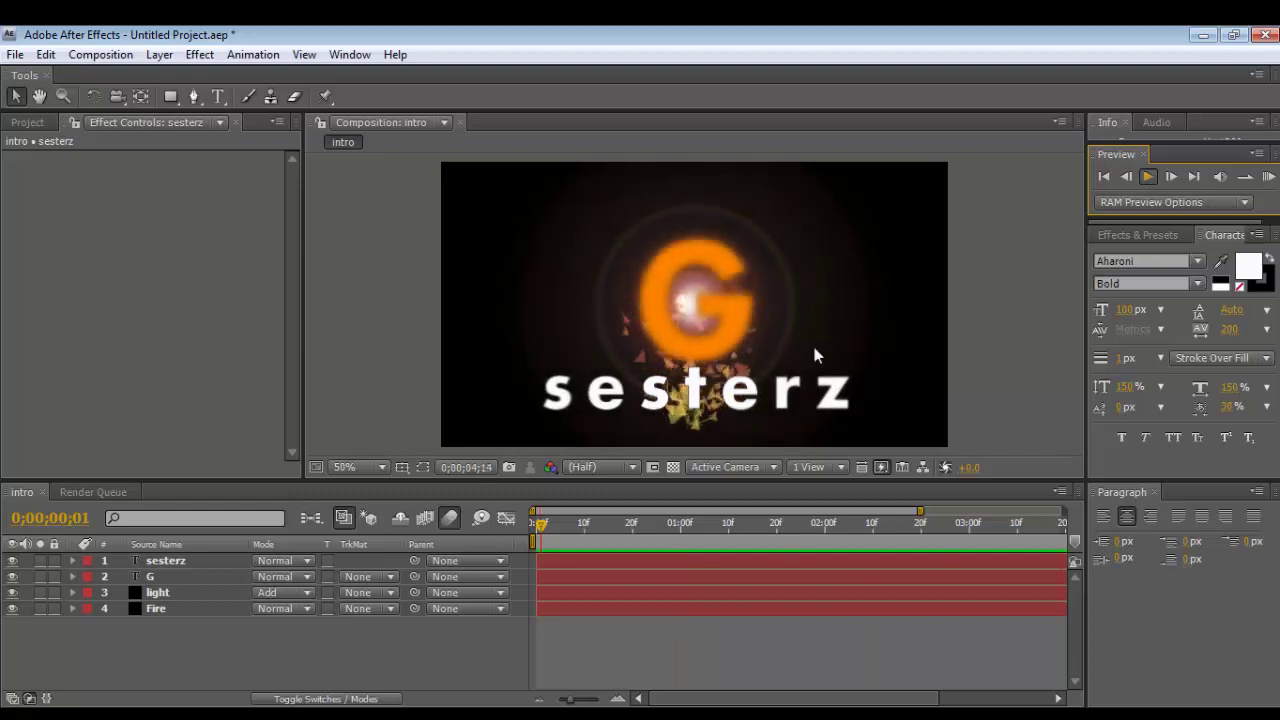
pyautogui.click(1148, 178)
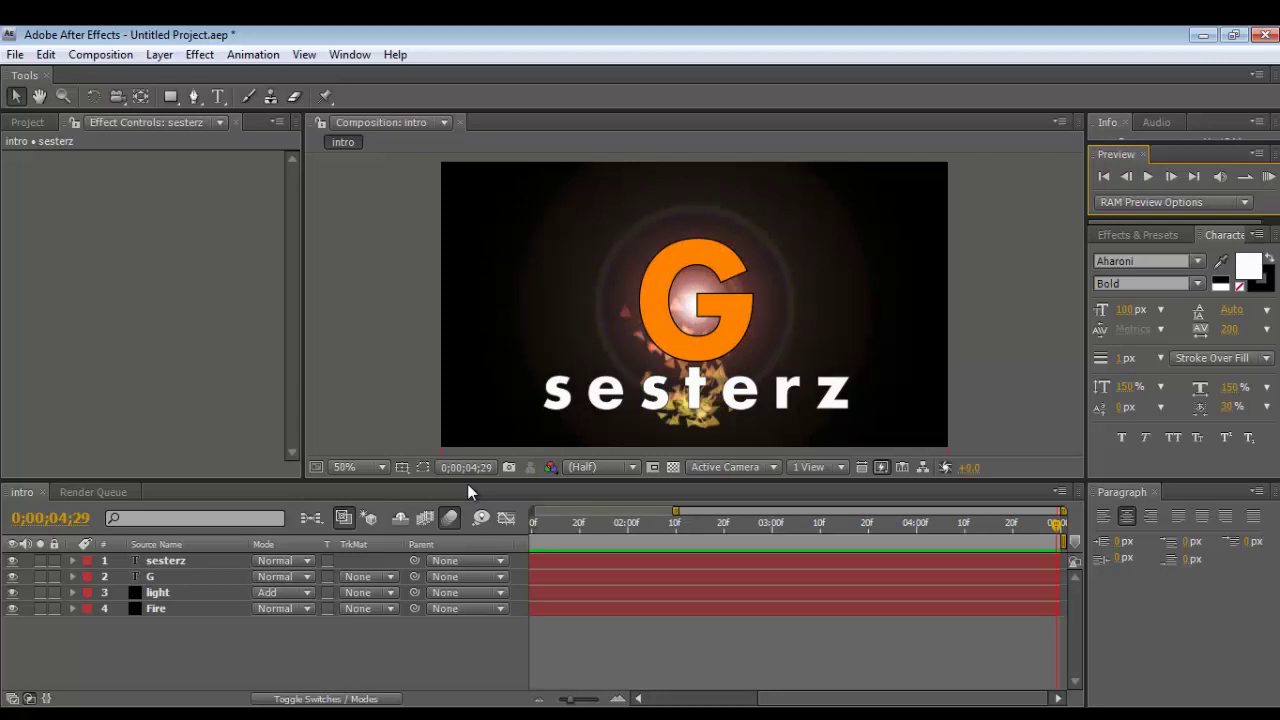
pyautogui.moveTo(1058, 523); pyautogui.dragTo(843, 527)
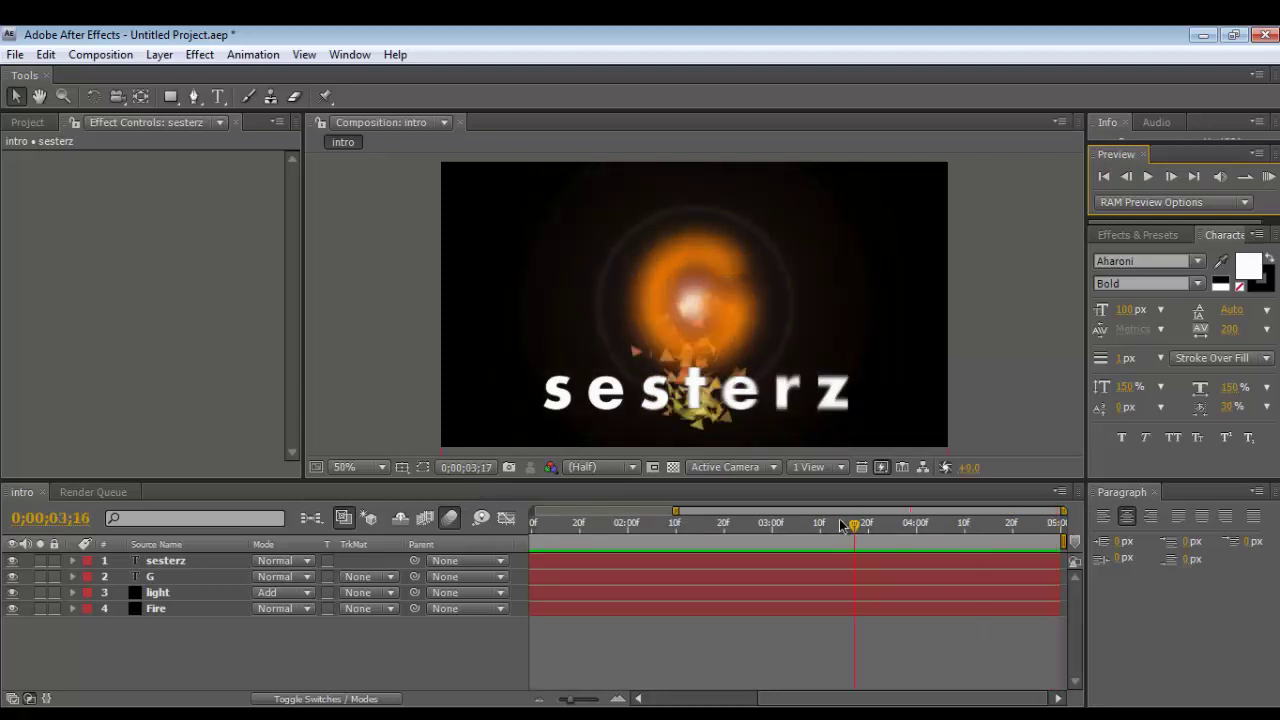
pyautogui.press('space')
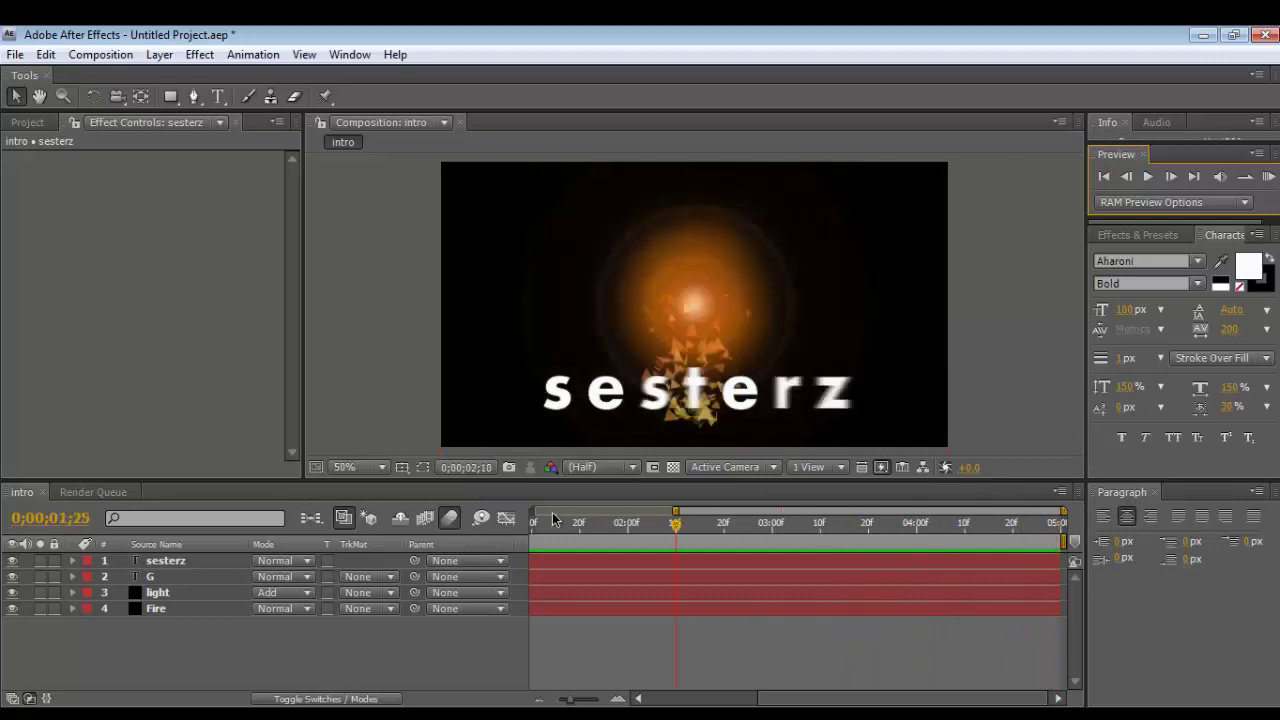
pyautogui.press('=')
pyautogui.moveTo(553, 519)
pyautogui.mouseDown()
pyautogui.moveTo(1073, 512)
pyautogui.moveTo(469, 493)
pyautogui.mouseUp()
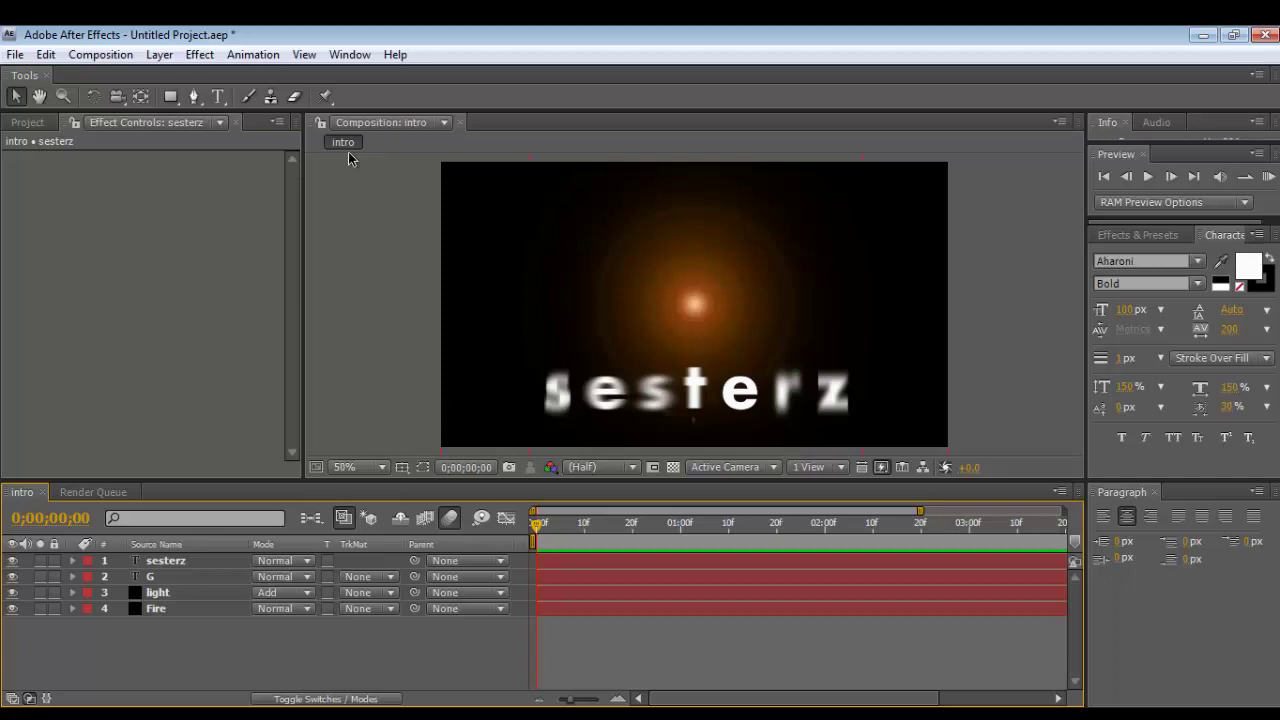
pyautogui.scroll(-4, 1005, 365)
pyautogui.scroll(4, 1004, 367)
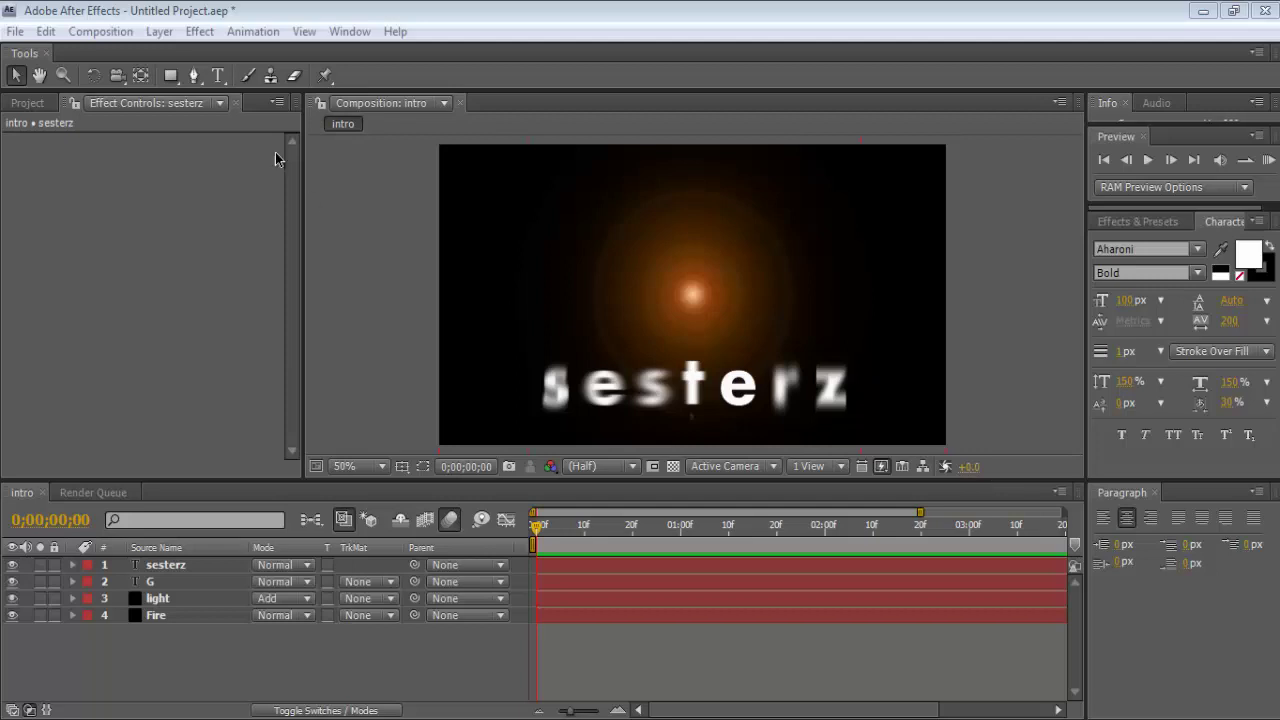
pyautogui.click(85, 18)
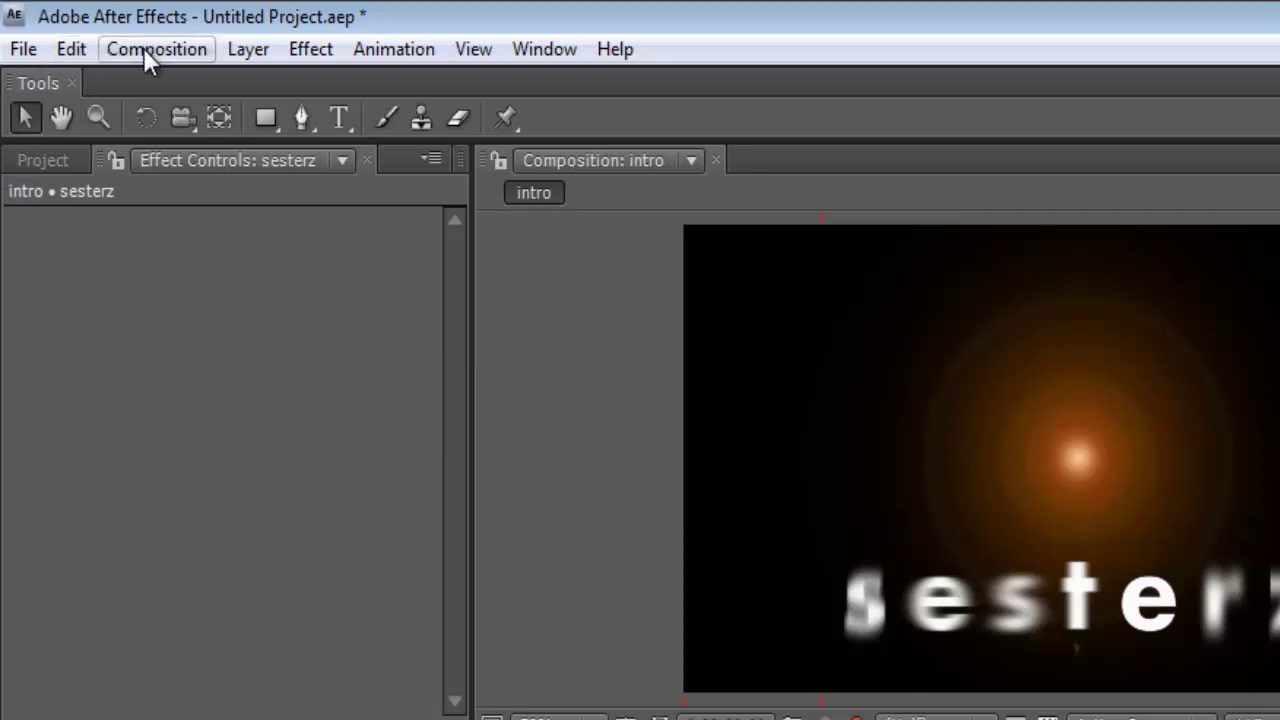
# Choose Composition > Make Movie to add the intro composition to the Render Queue
pyautogui.click(140, 50)
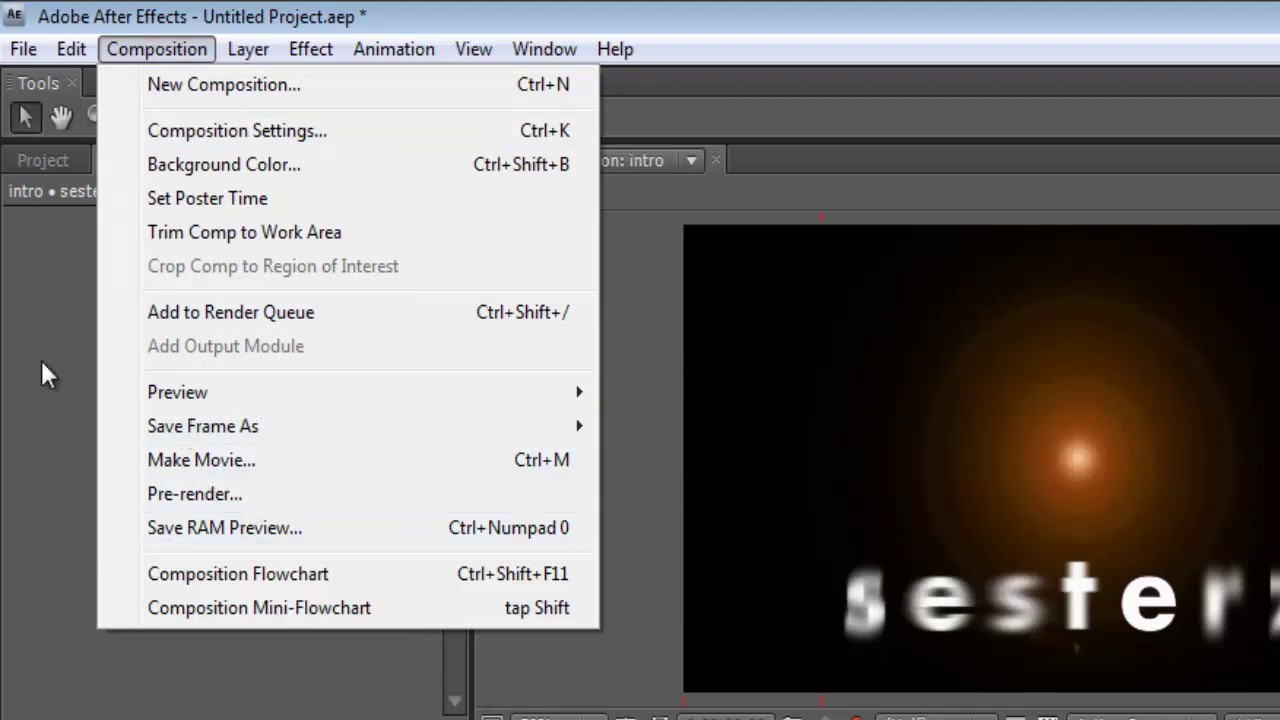
pyautogui.click(240, 465)
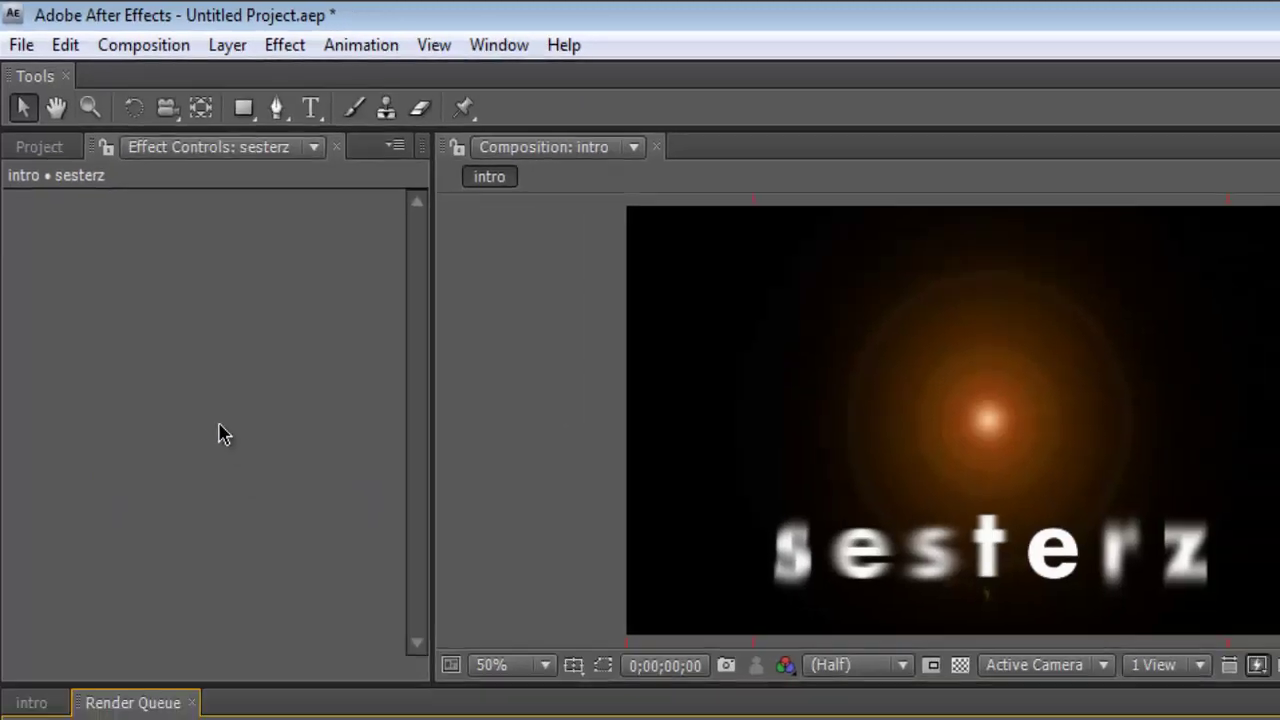